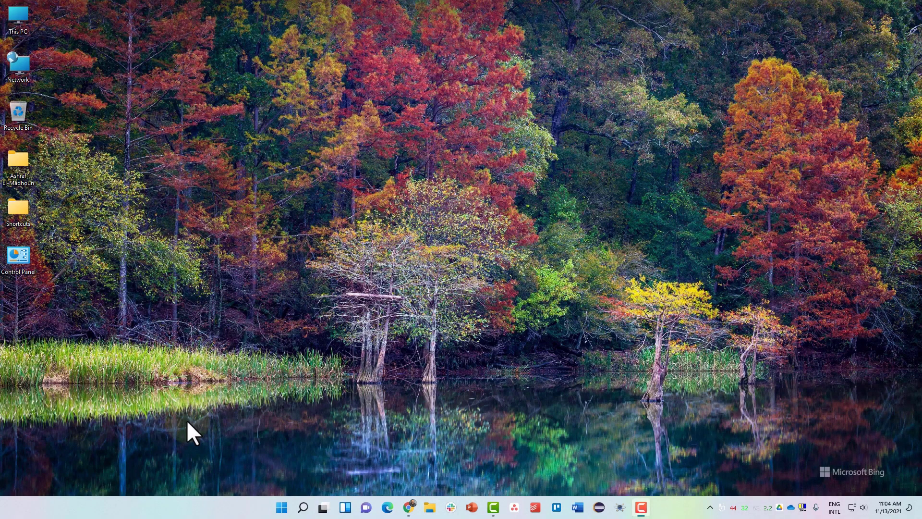
# - Launch Outlook from the Windows Start menu by searching 'out'
pyautogui.press('super')
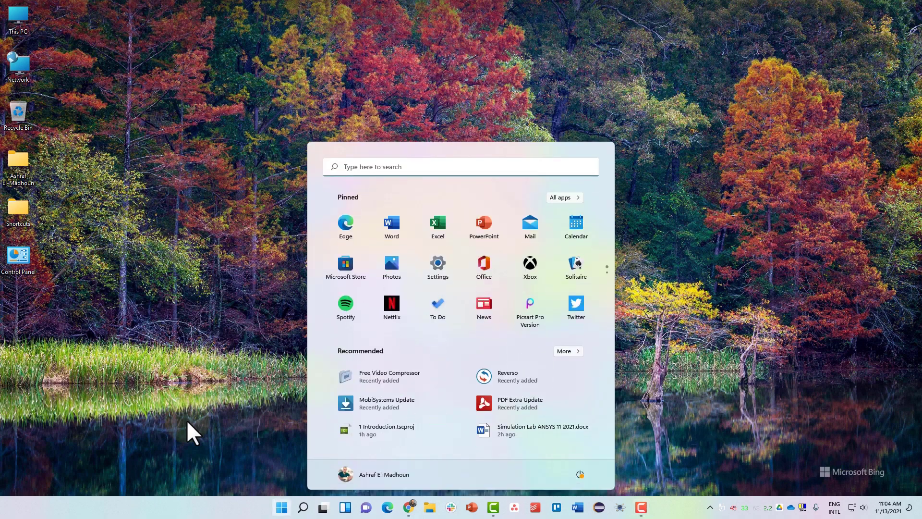
pyautogui.write('out')
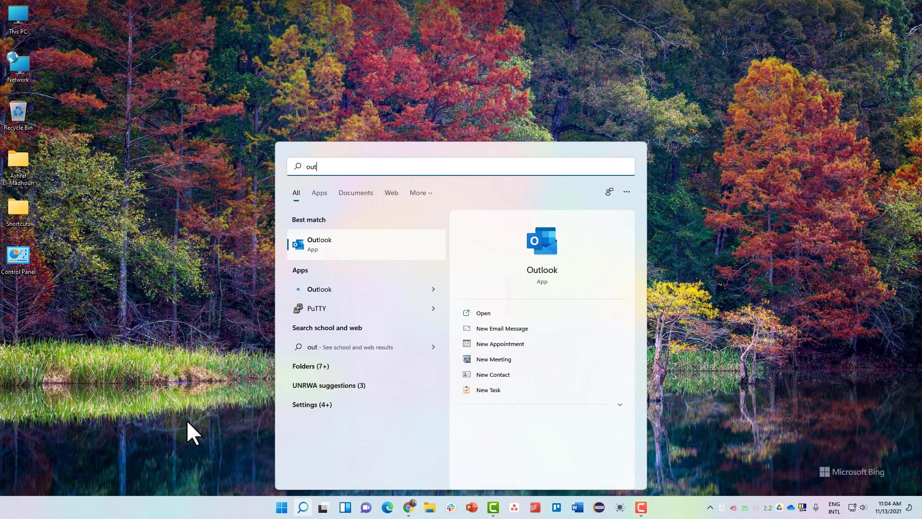
pyautogui.press('Return')
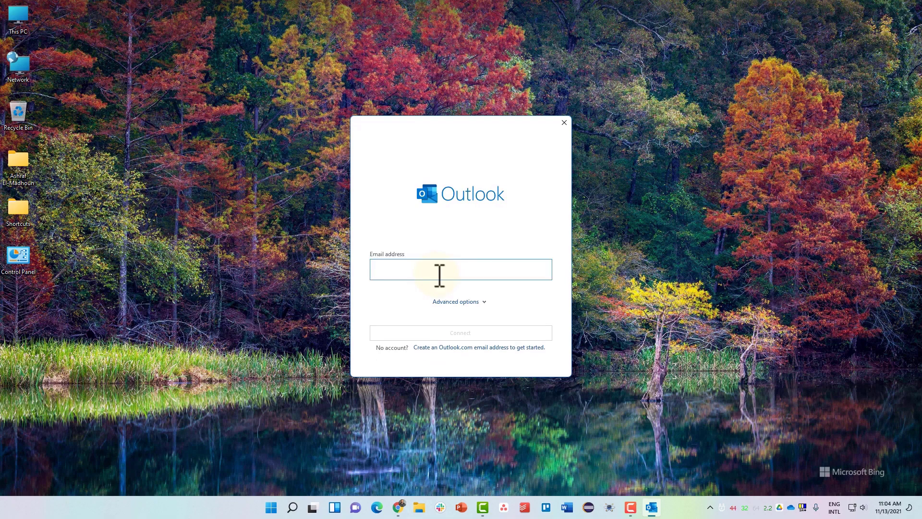
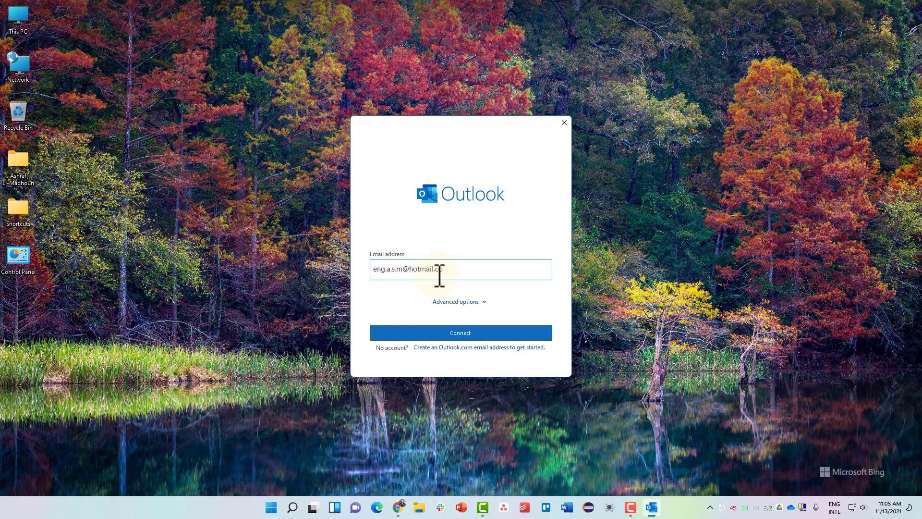
# - Enter the Outlook.com e-mail address and connect that account
pyautogui.press('Return')
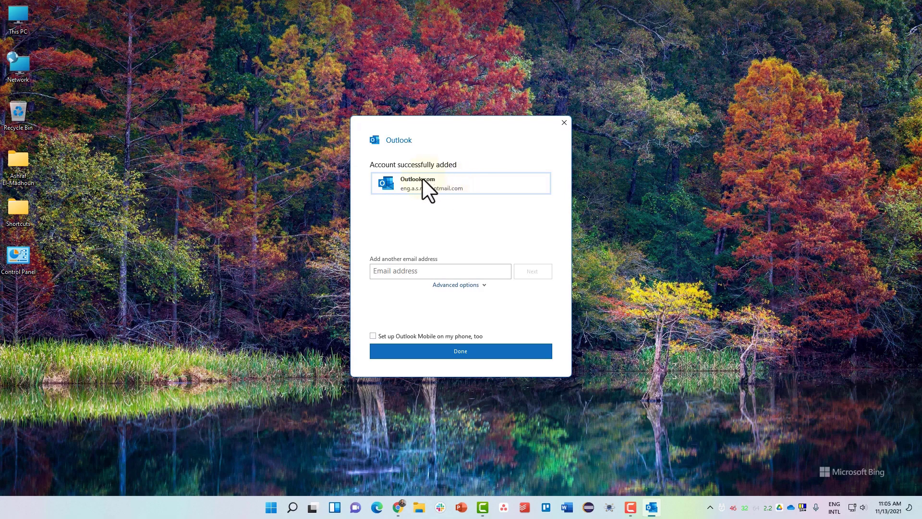
# - Add the second (IMAP) e-mail address and finish account setup
pyautogui.click(396, 273)
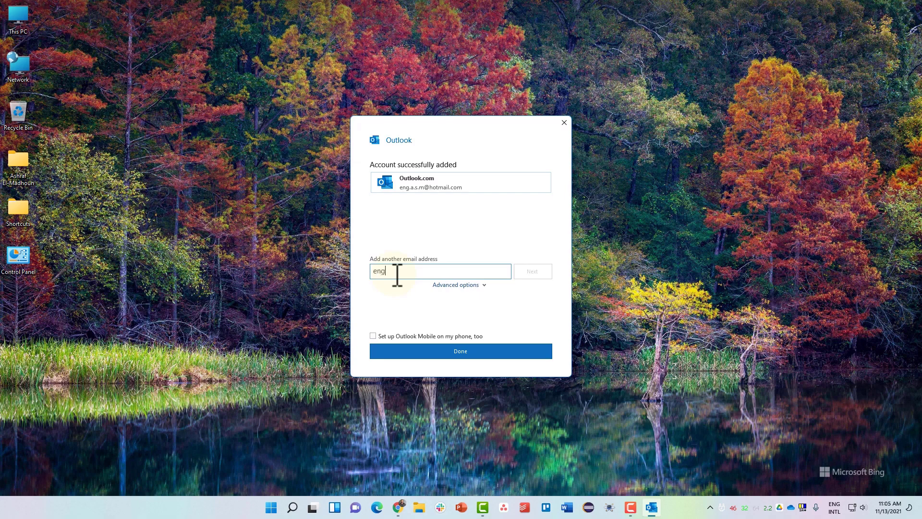
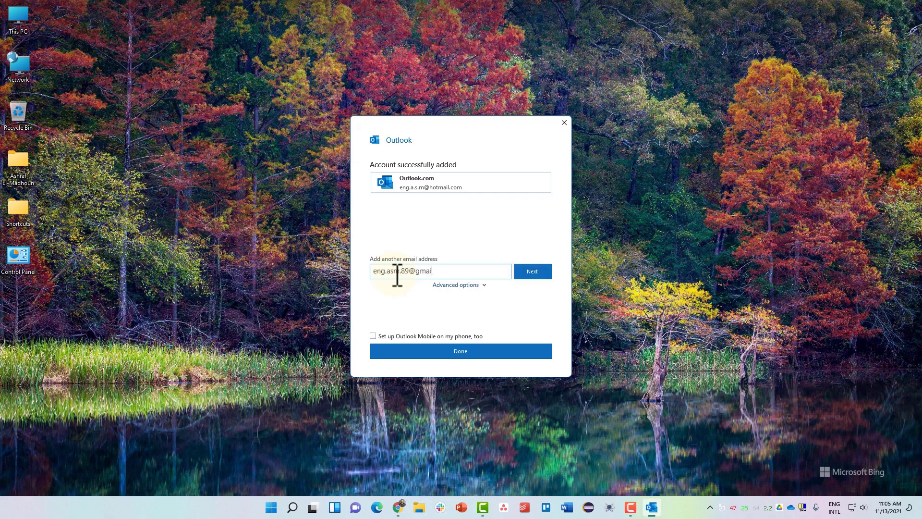
pyautogui.click(542, 275)
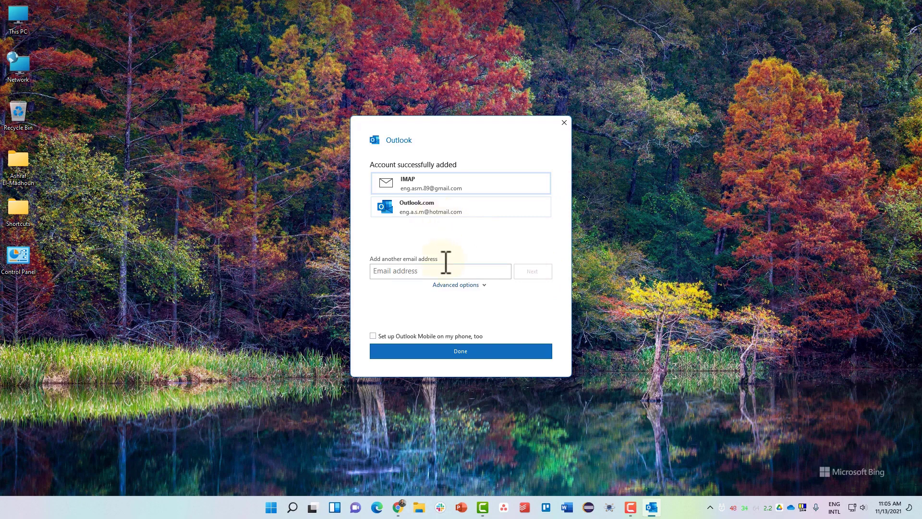
pyautogui.click(454, 354)
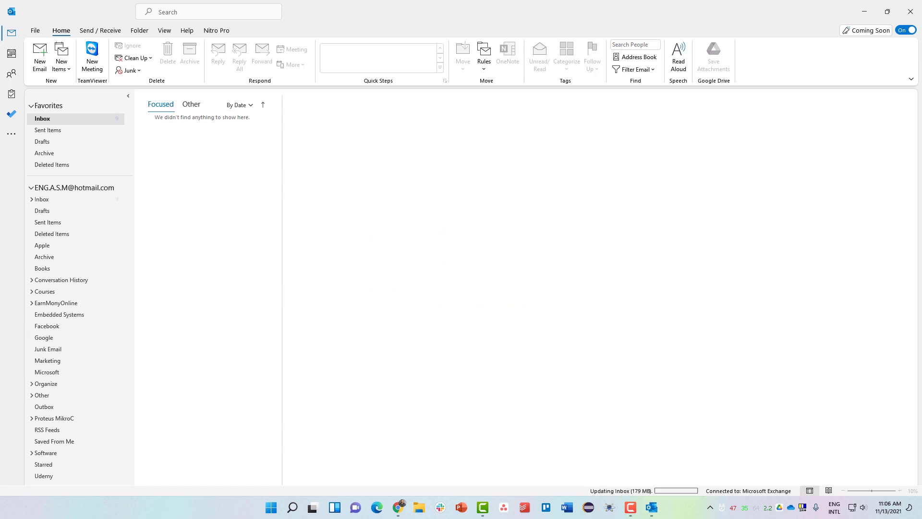
# - Collapse the Outlook.com folders, view the Other inbox messages, then browse Sent Items and Drafts
pyautogui.click(30, 187)
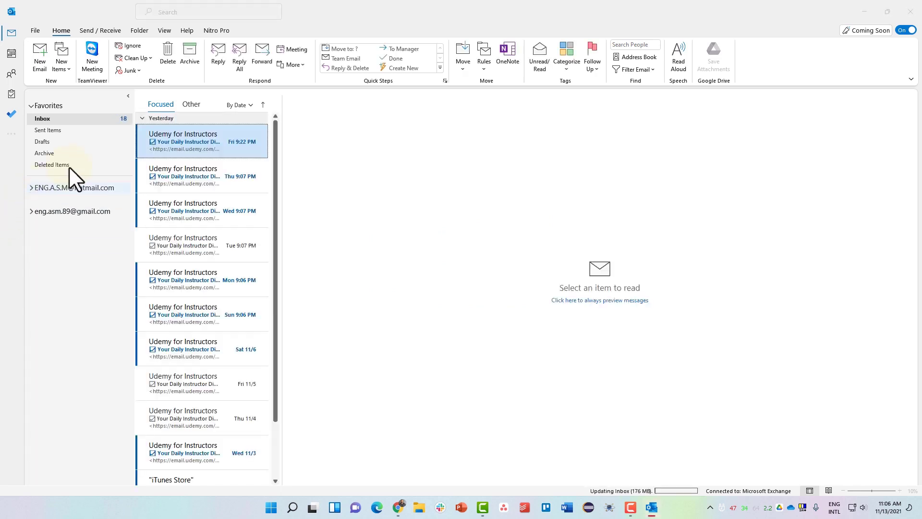
pyautogui.click(190, 104)
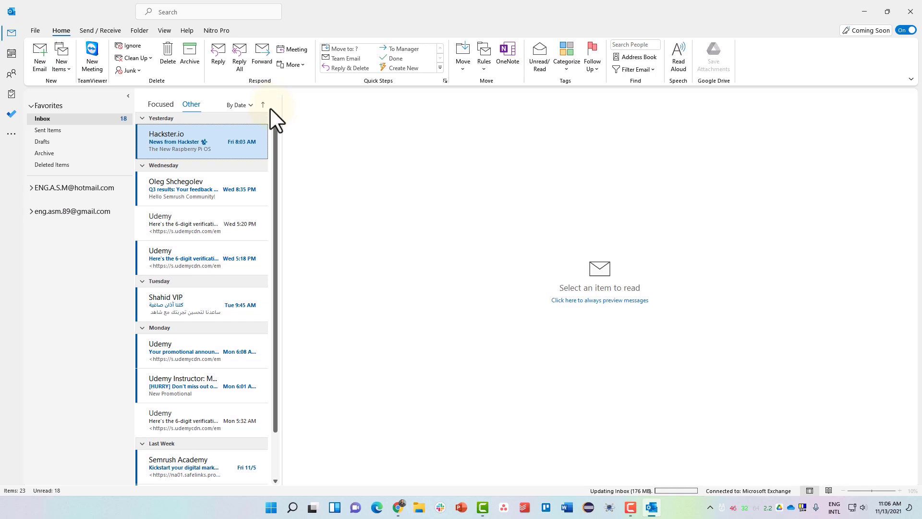
pyautogui.click(67, 131)
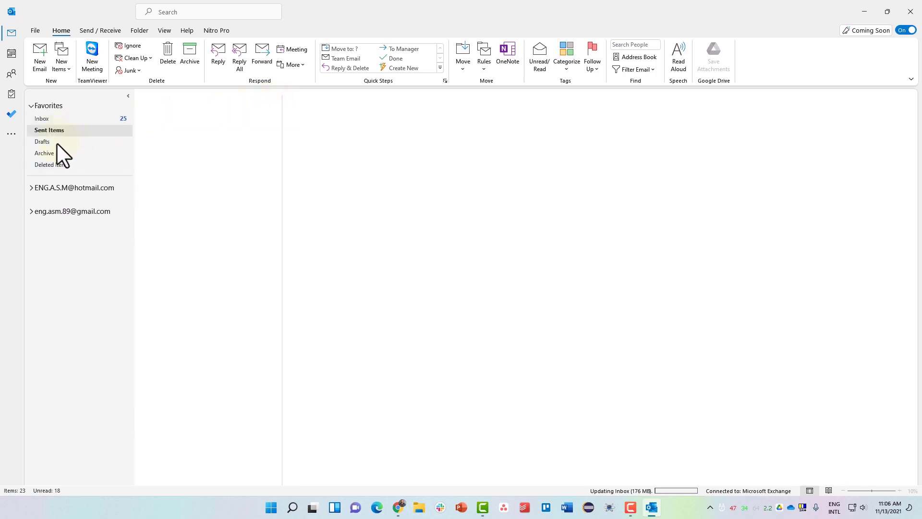
pyautogui.click(57, 143)
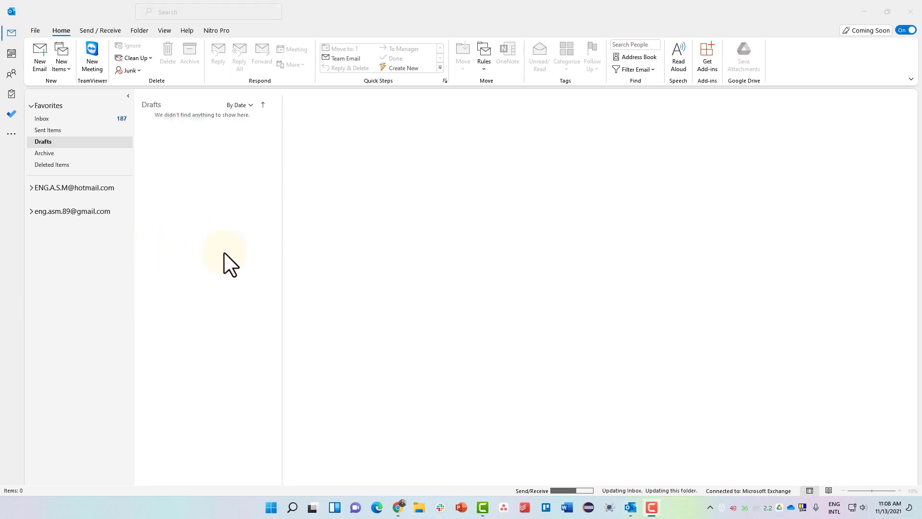
pyautogui.click(33, 29)
pyautogui.click(33, 29)
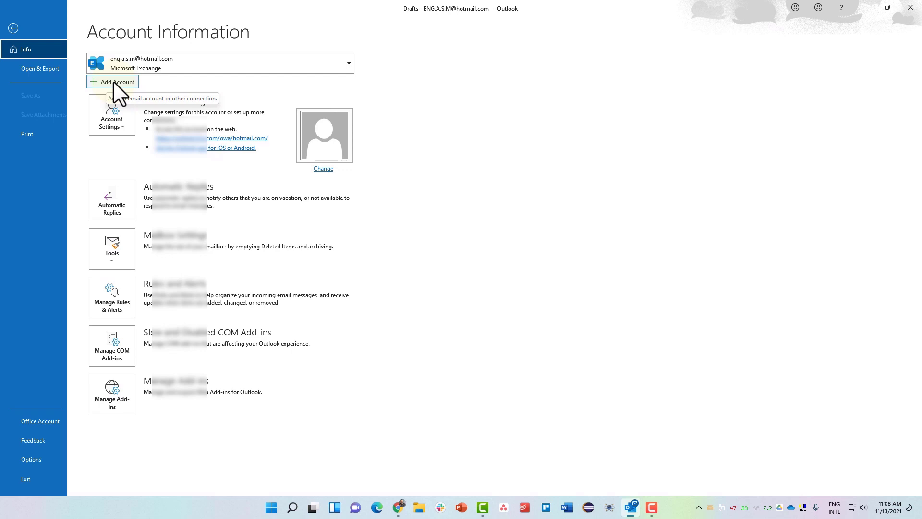
pyautogui.click(113, 82)
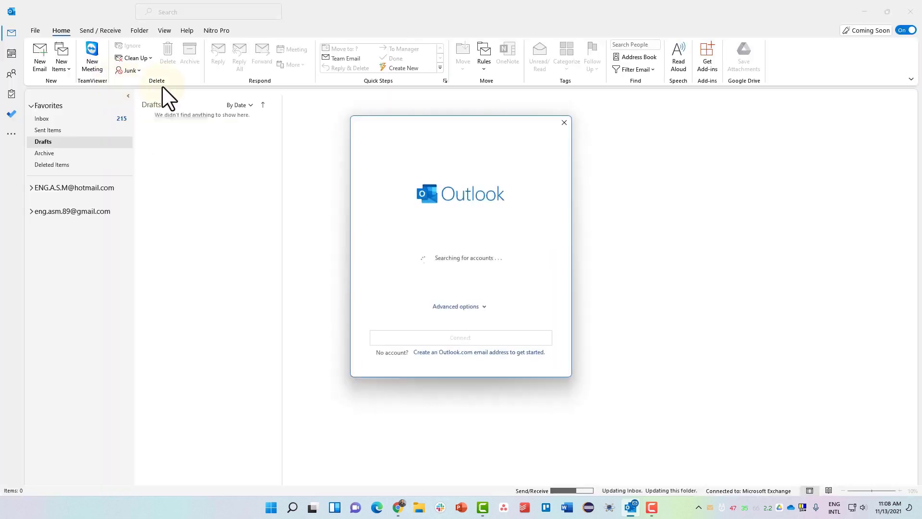
pyautogui.click(564, 123)
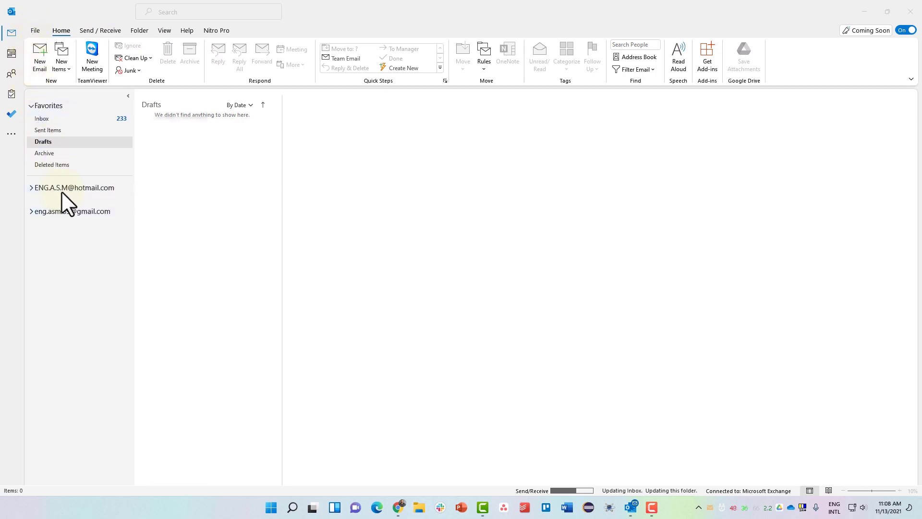
pyautogui.click(81, 188)
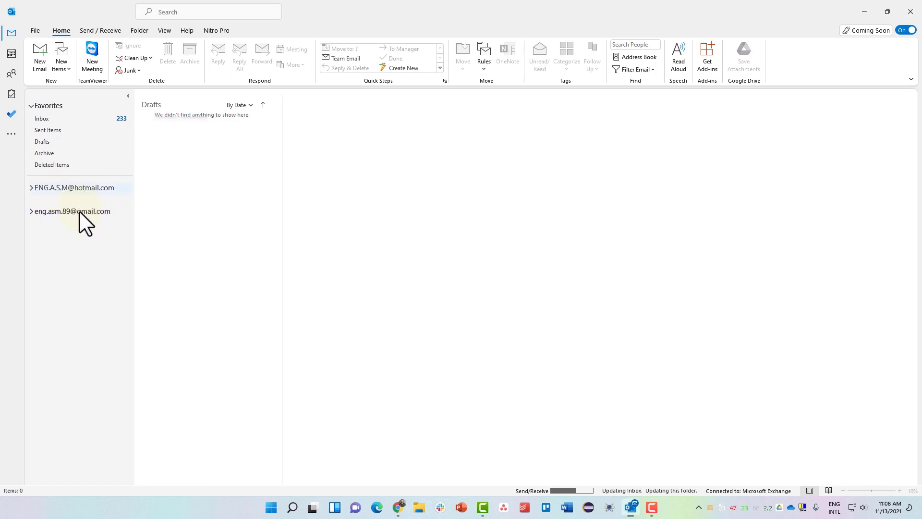
# - Select the IMAP account and expand and collapse each account's folder list
pyautogui.click(79, 211)
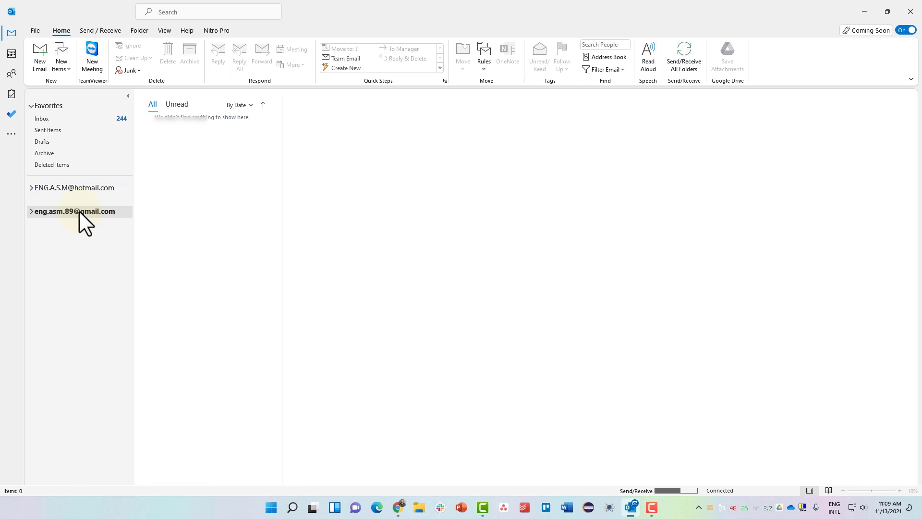
pyautogui.click(31, 189)
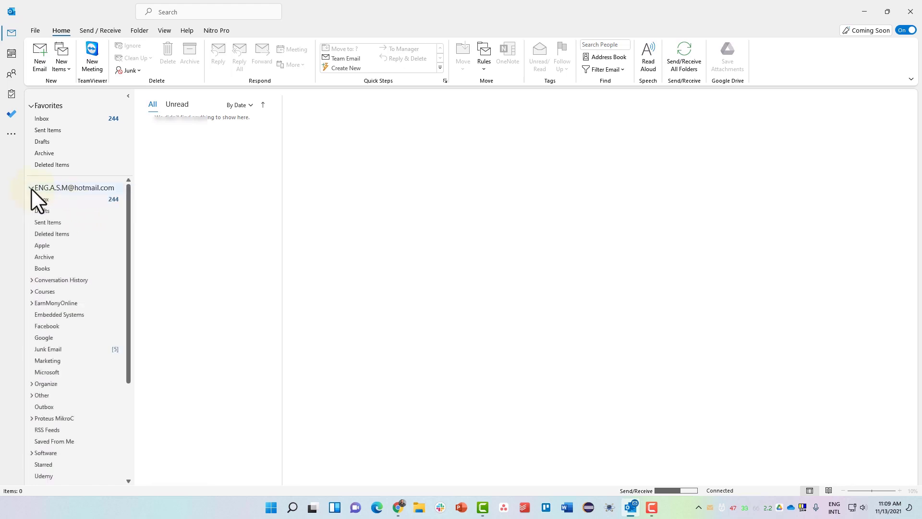
pyautogui.scroll(-5, 59, 260)
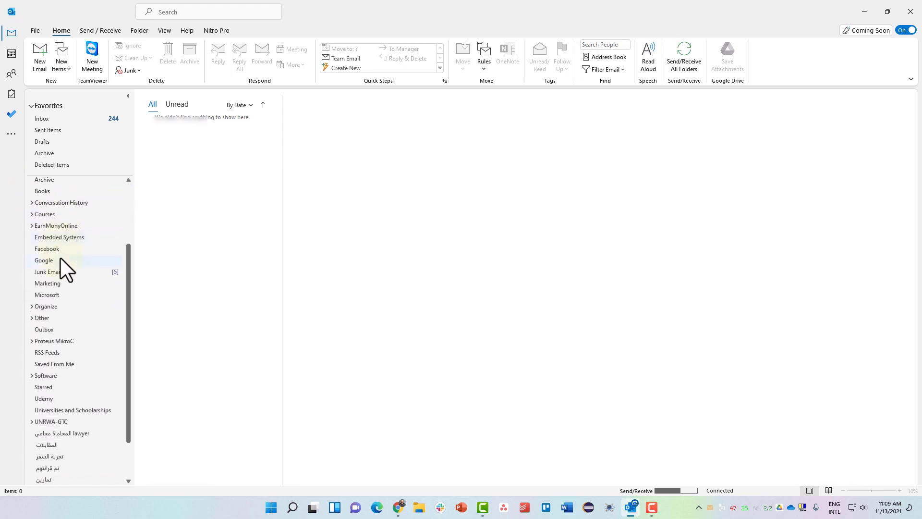
pyautogui.scroll(5, 60, 257)
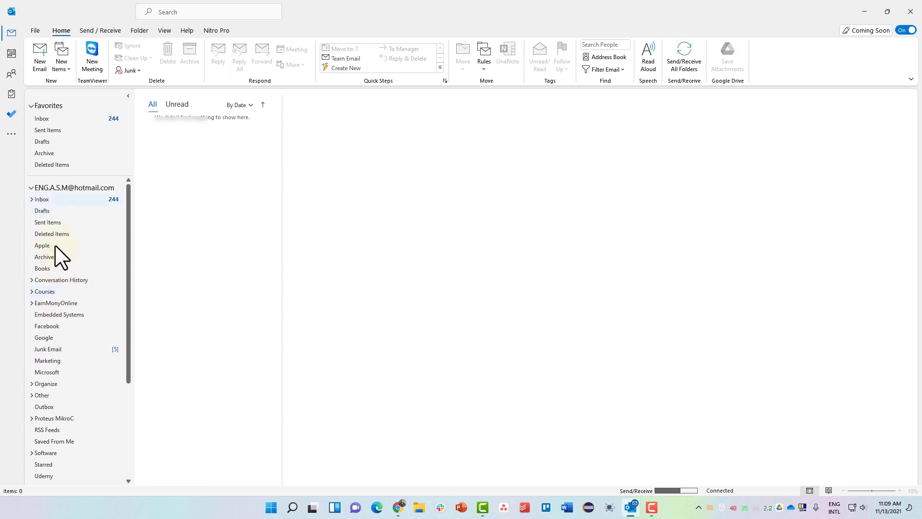
pyautogui.click(31, 187)
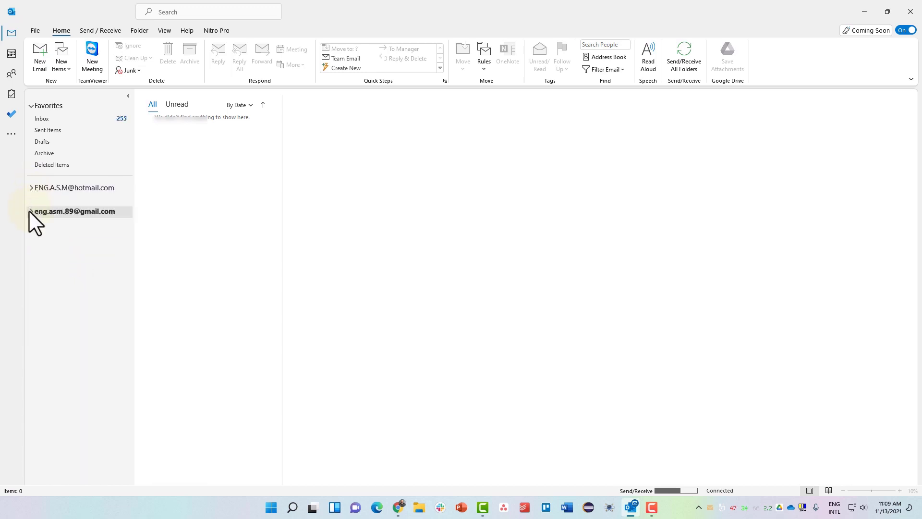
pyautogui.click(29, 210)
pyautogui.click(30, 211)
pyautogui.click(31, 188)
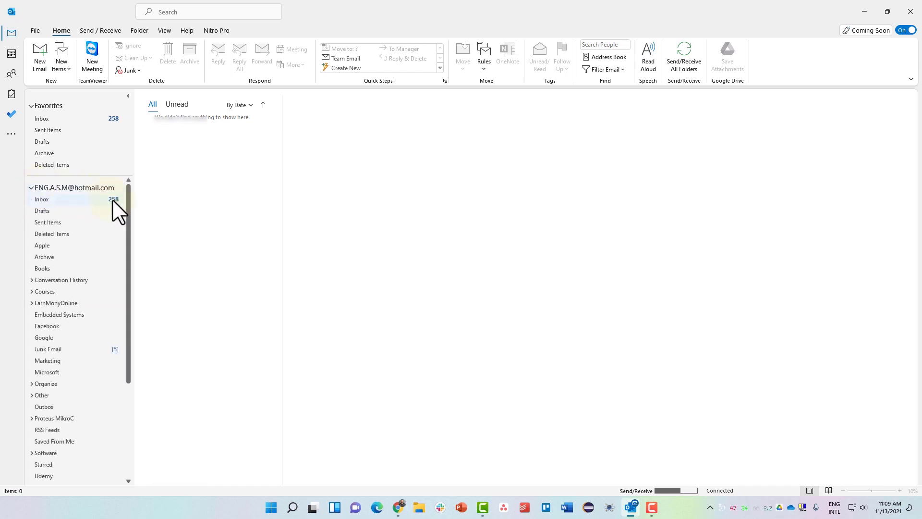
pyautogui.click(31, 188)
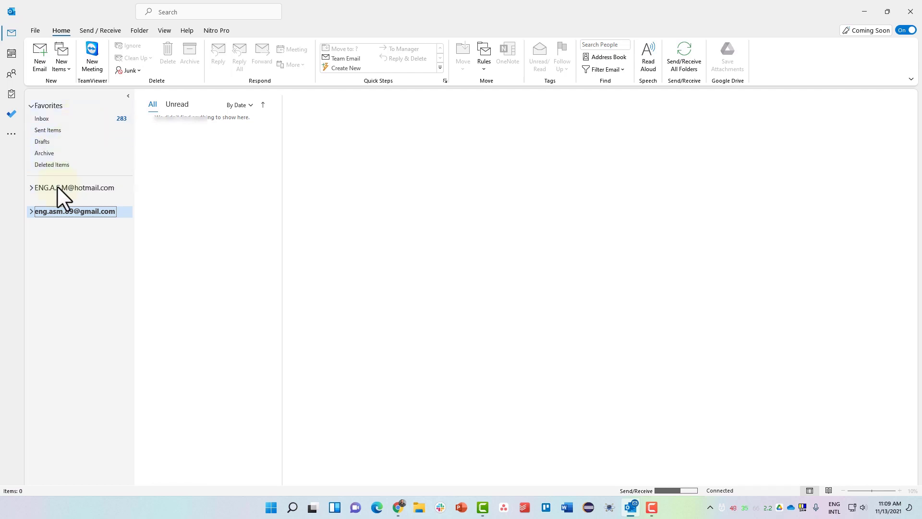
# - In the Inbox, widen the message list and open the Wed 11/3 'Decision on refund request' email
pyautogui.click(59, 119)
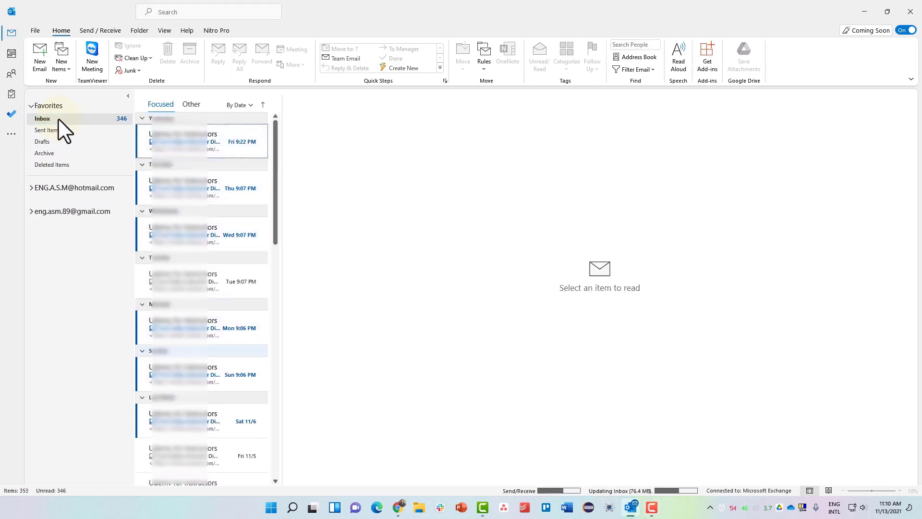
pyautogui.scroll(-5, 191, 251)
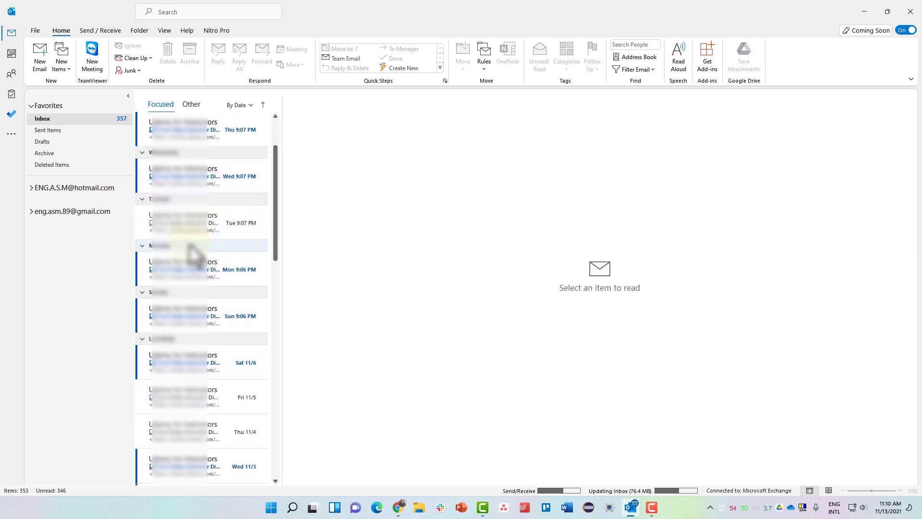
pyautogui.scroll(5, 193, 255)
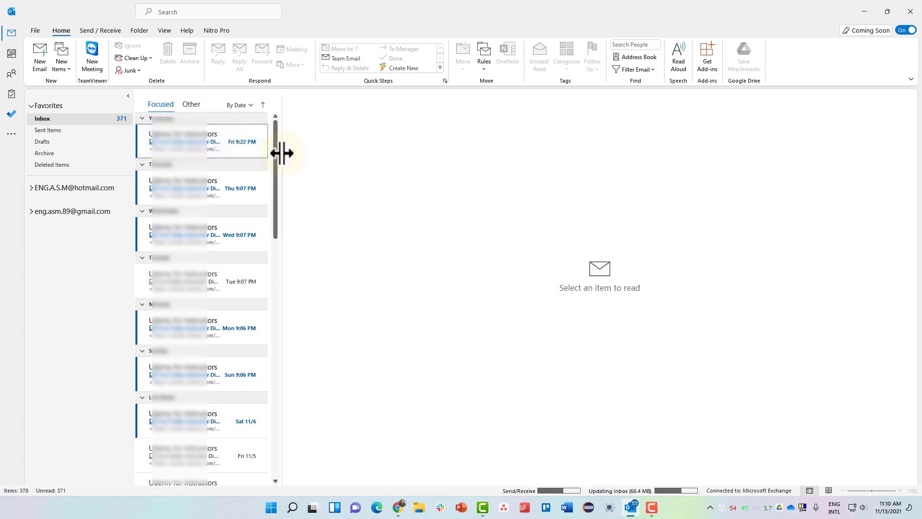
pyautogui.moveTo(284, 152); pyautogui.dragTo(290, 152)
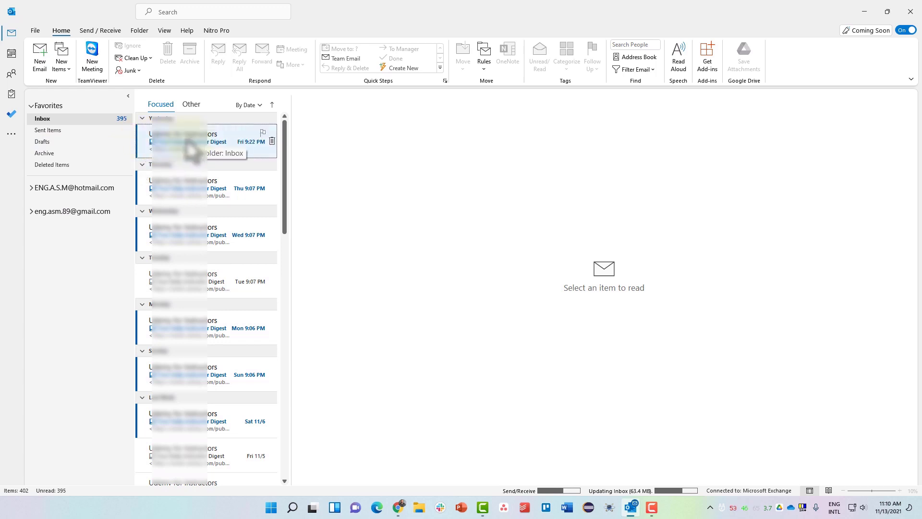
pyautogui.moveTo(137, 140)
pyautogui.mouseDown()
pyautogui.moveTo(195, 146)
pyautogui.moveTo(139, 143)
pyautogui.mouseUp()
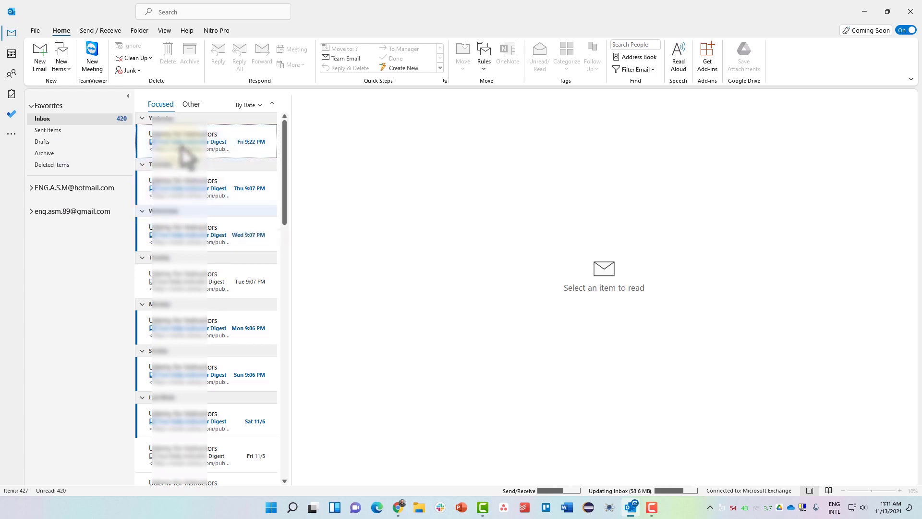
pyautogui.scroll(-2, 185, 153)
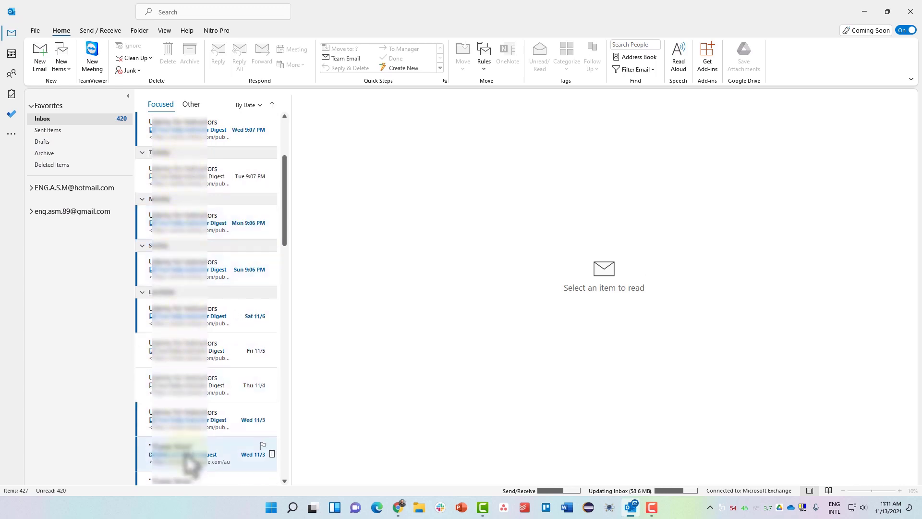
pyautogui.click(188, 459)
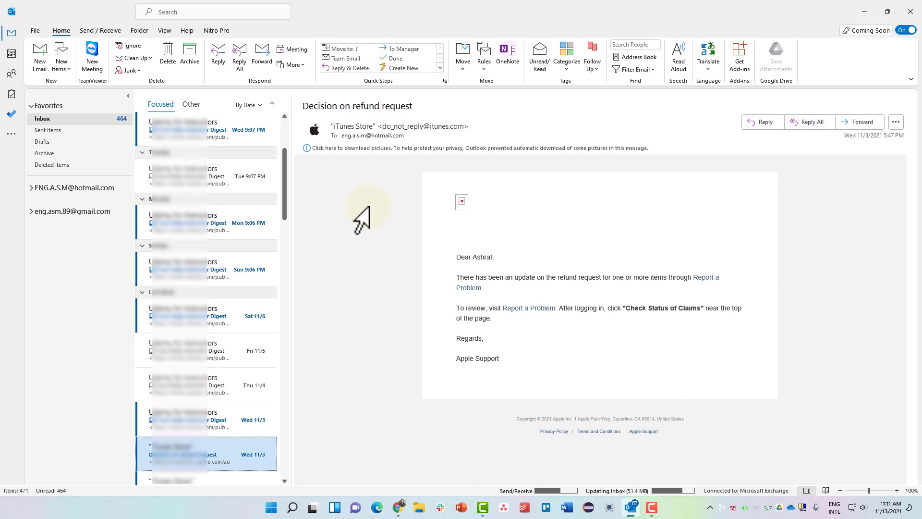
# - Try the Single, Preview and Compact message-list layouts, ending on Compact
pyautogui.click(164, 31)
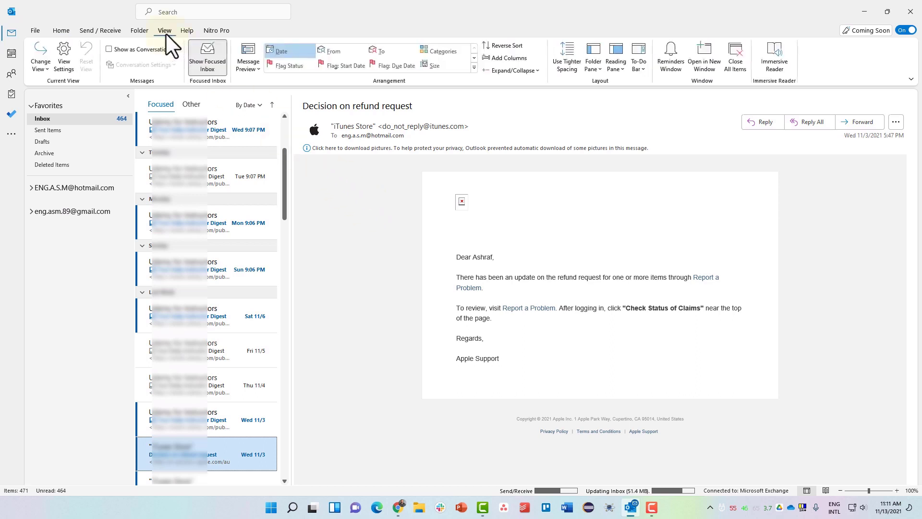
pyautogui.click(41, 68)
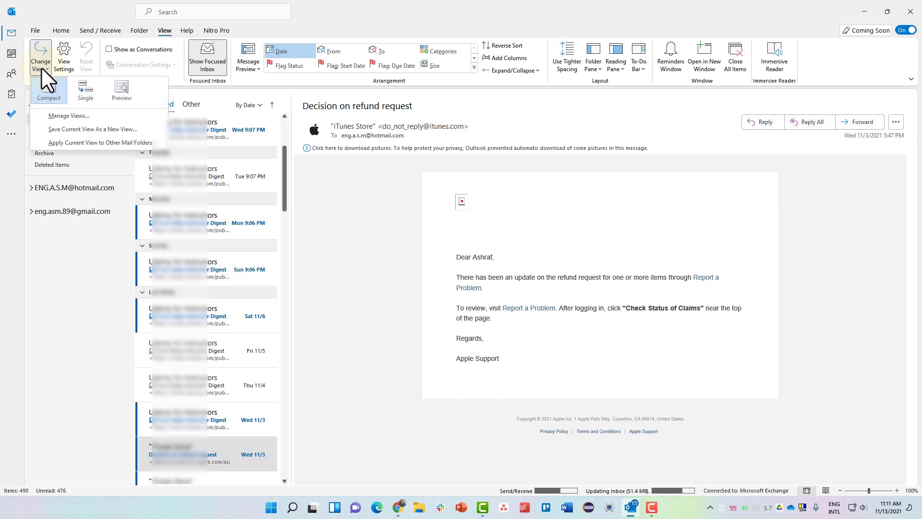
pyautogui.click(84, 96)
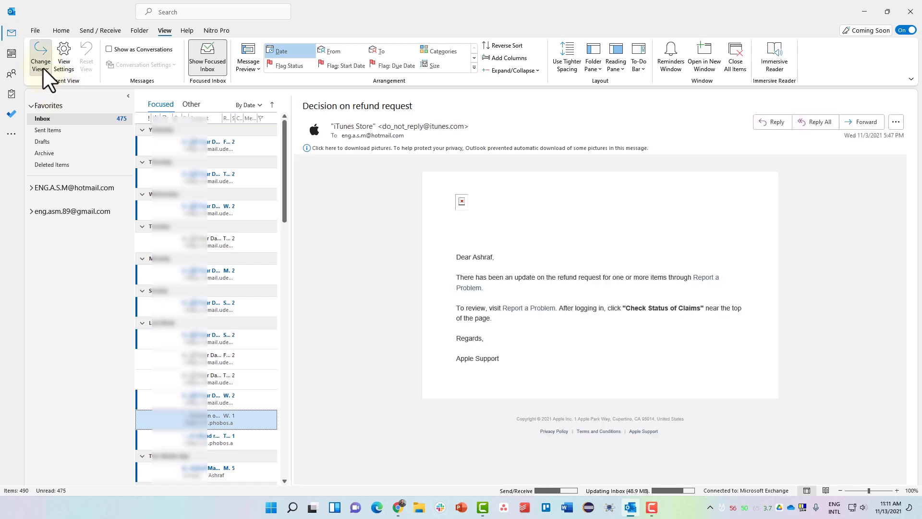
pyautogui.click(42, 68)
pyautogui.click(117, 88)
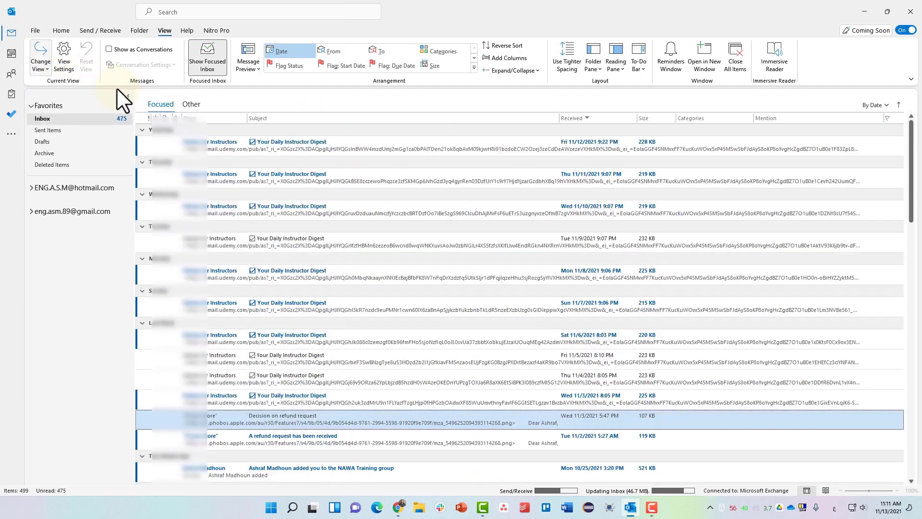
pyautogui.click(37, 70)
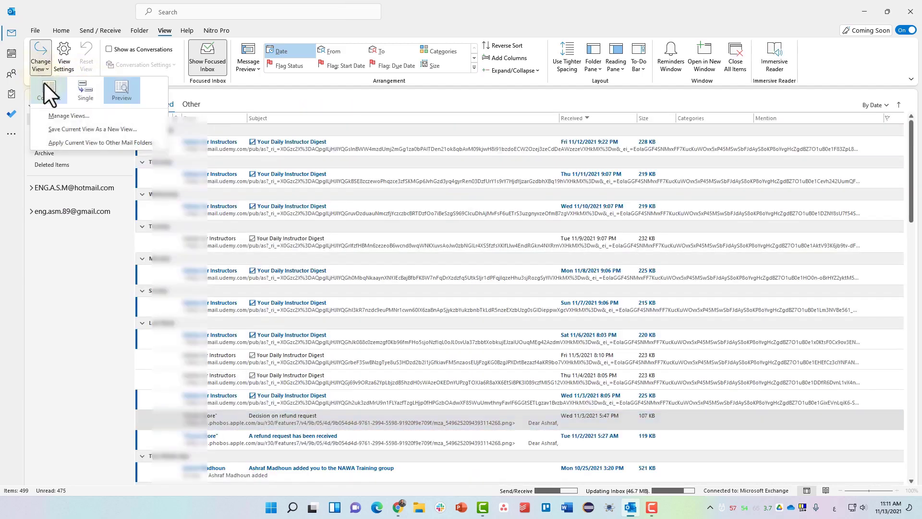
pyautogui.click(50, 95)
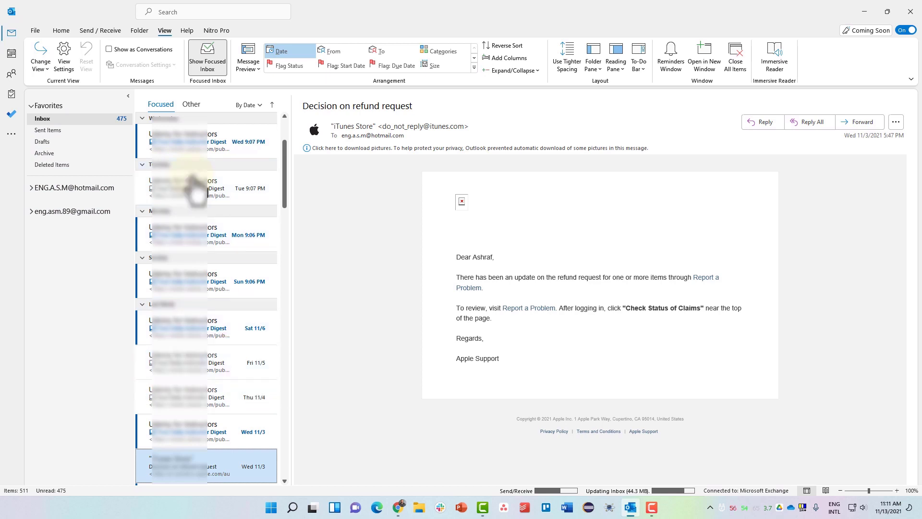
# - Mark the Wed 11/3 refund decision email unread and select the Tue 11/2 refund request email
pyautogui.scroll(-2, 189, 217)
pyautogui.click(190, 414)
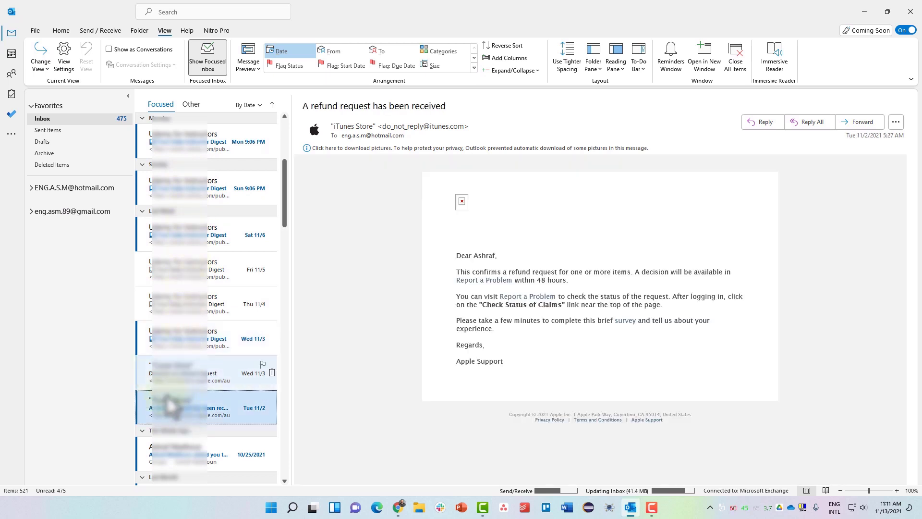
pyautogui.click(136, 376)
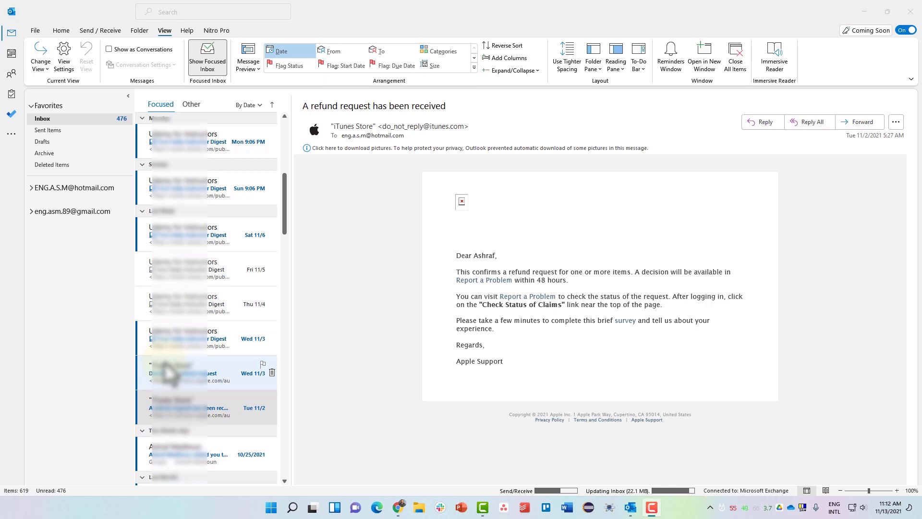
pyautogui.click(210, 408)
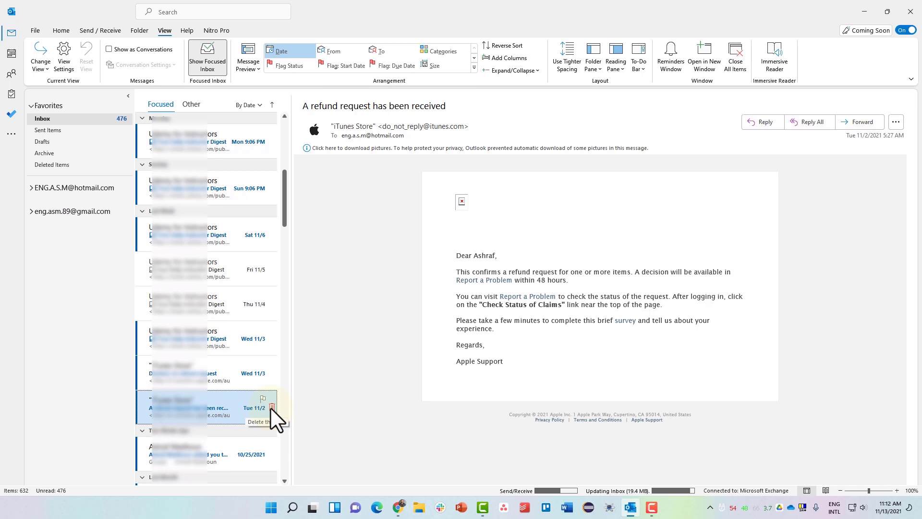
# - Delete the Tue 11/2 refund request email, then permanently delete it from Deleted Items
pyautogui.click(271, 407)
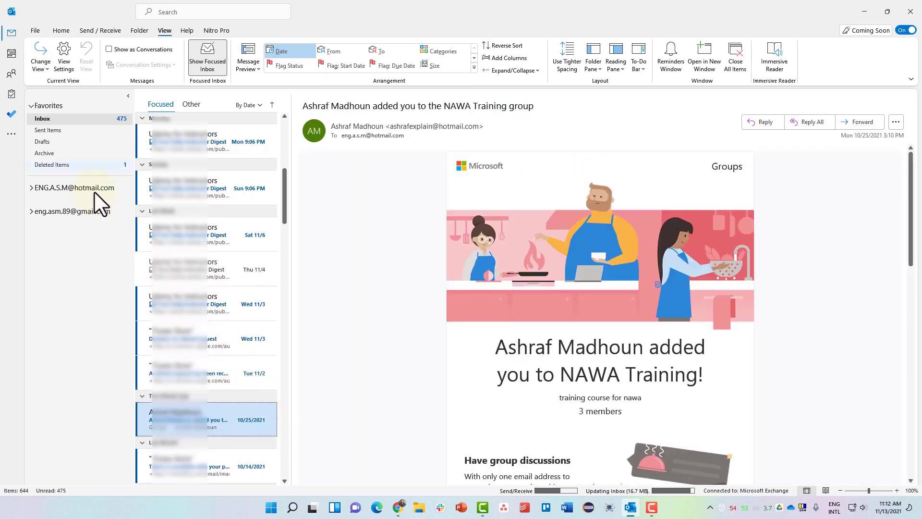
pyautogui.click(73, 165)
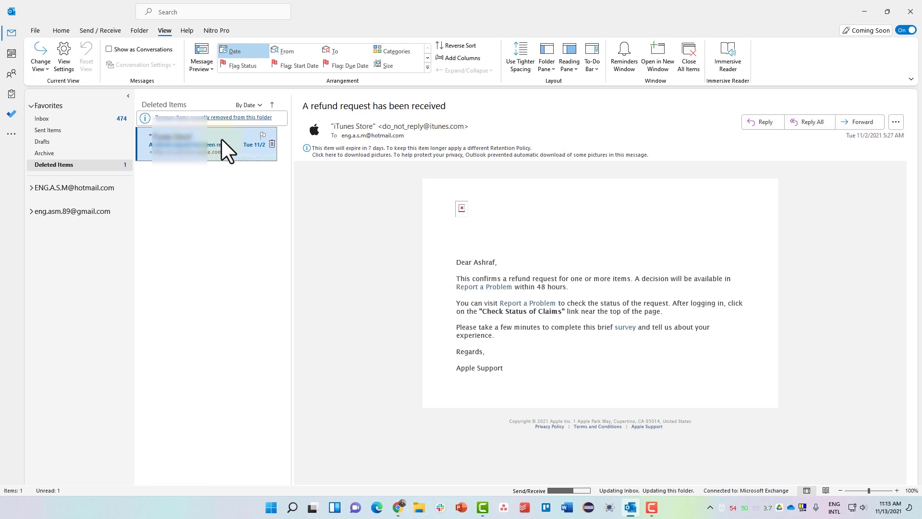
pyautogui.click(272, 144)
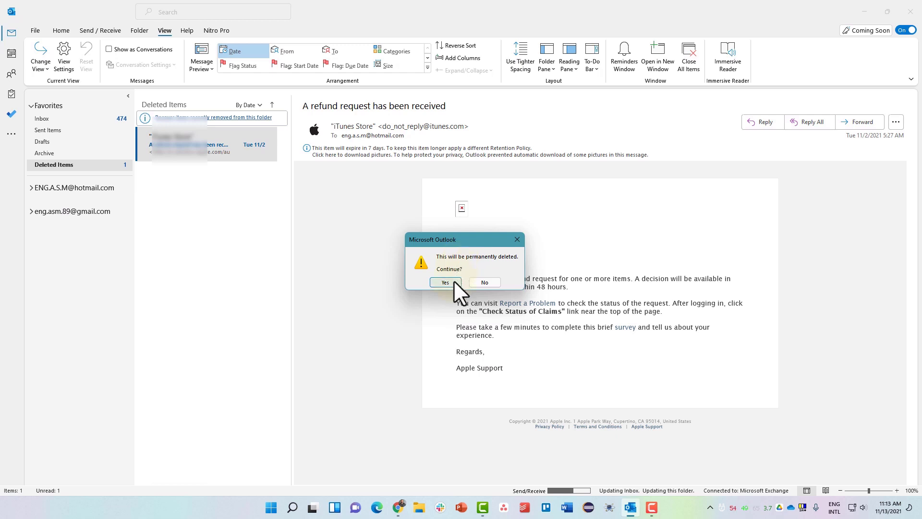
pyautogui.click(454, 281)
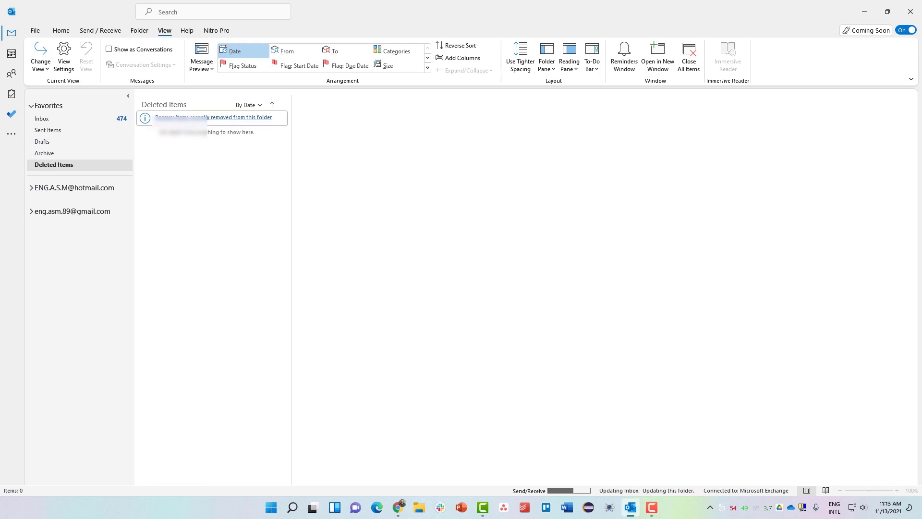
# - Empty the Deleted Items folder and return to the Inbox
pyautogui.press('F10')
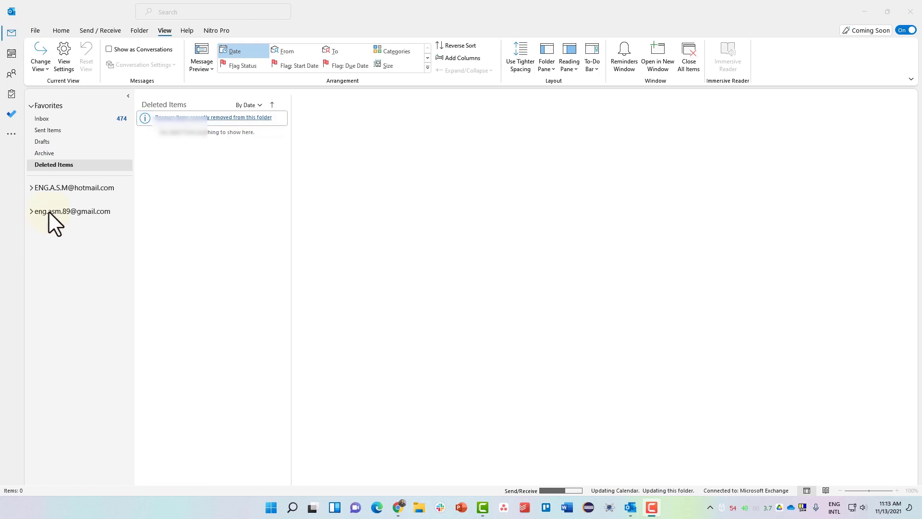
pyautogui.rightClick(103, 167)
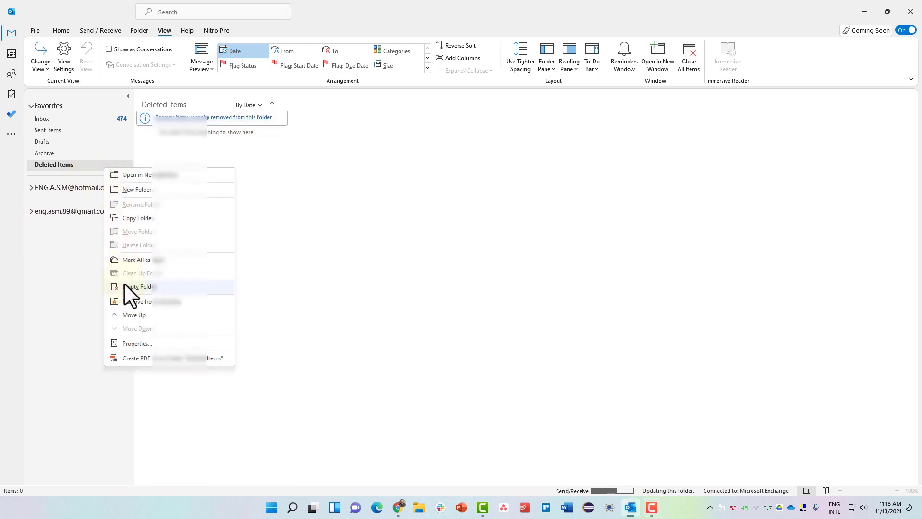
pyautogui.click(155, 287)
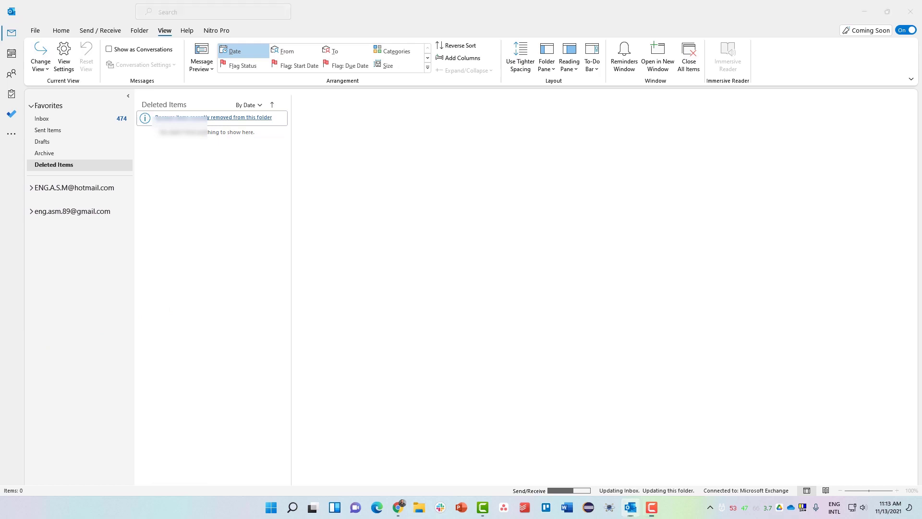
pyautogui.click(71, 119)
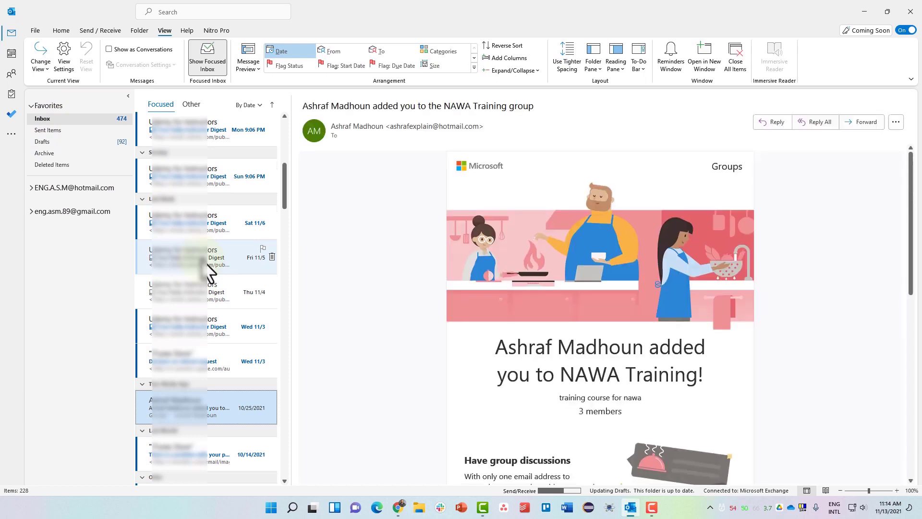
# - Archive the Wed 11/3 'Decision on refund request' email and expand the account's folder list
pyautogui.click(206, 285)
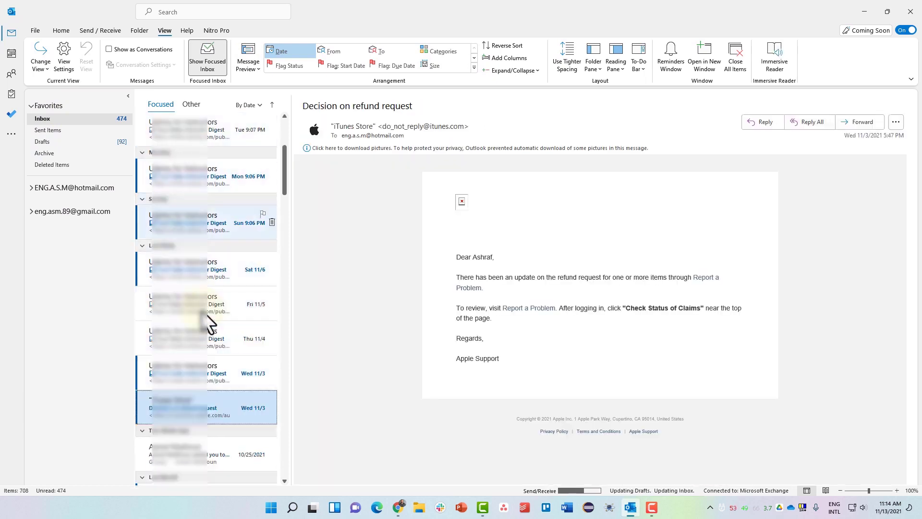
pyautogui.click(57, 32)
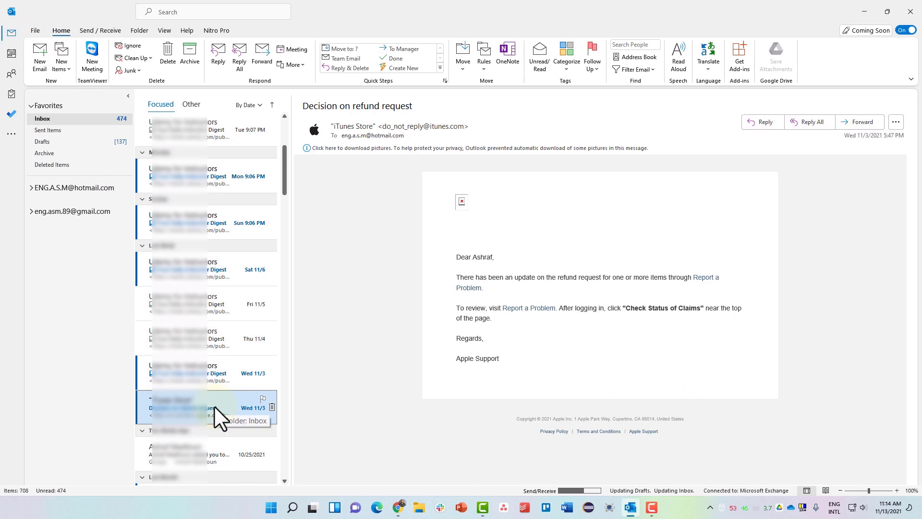
pyautogui.click(188, 62)
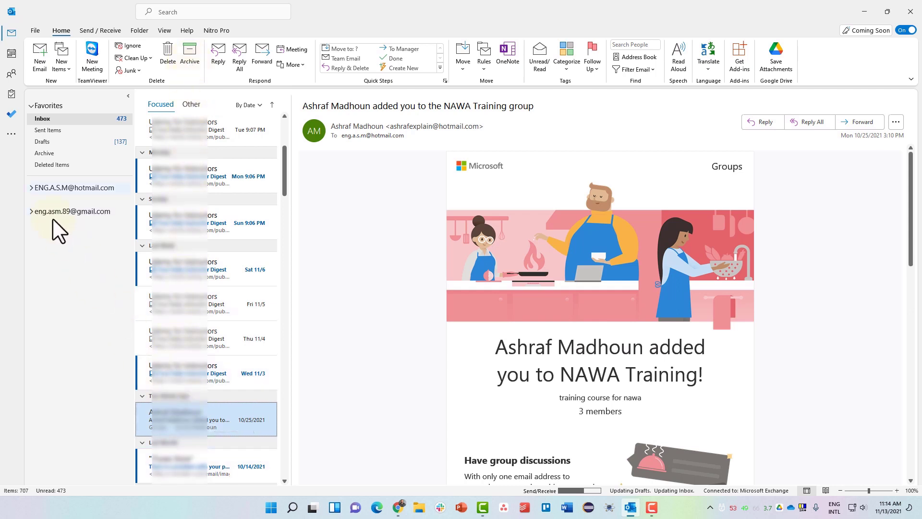
pyautogui.click(32, 188)
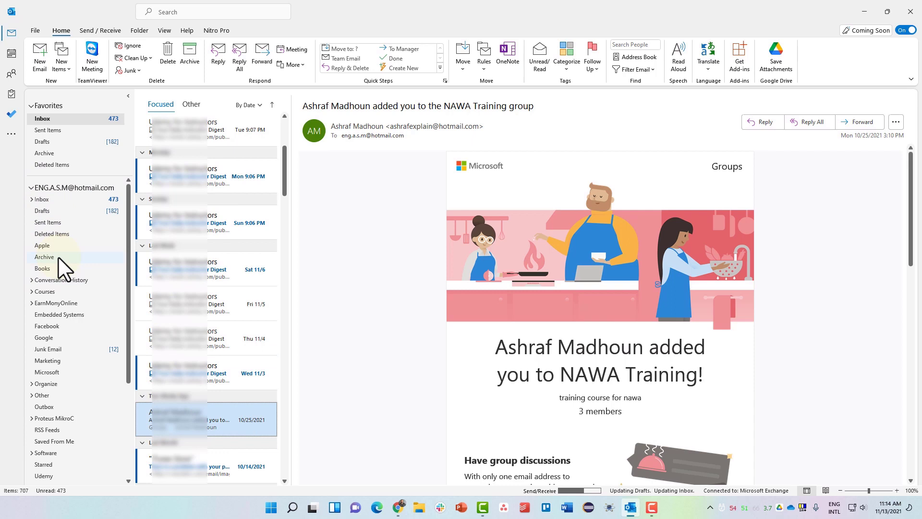
# - Open the Archive folder to view the archived refund decision email
pyautogui.click(58, 153)
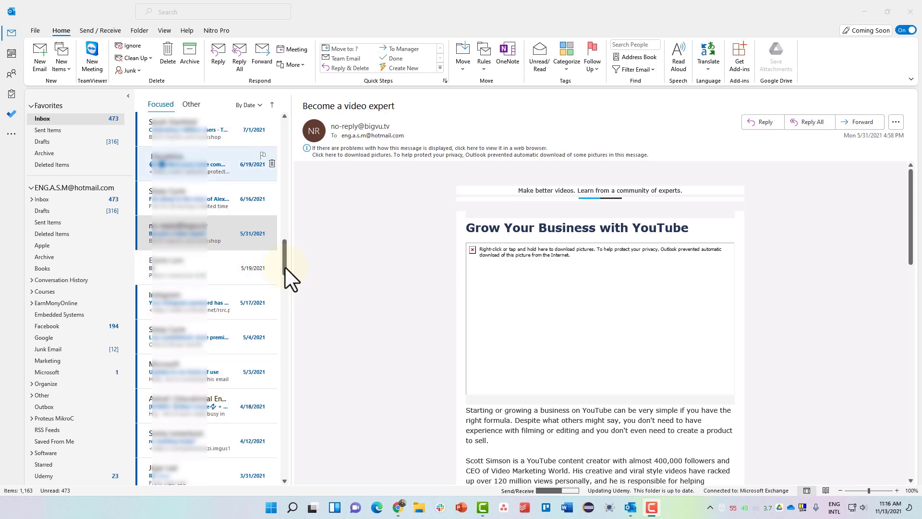
pyautogui.moveTo(284, 260); pyautogui.dragTo(284, 128)
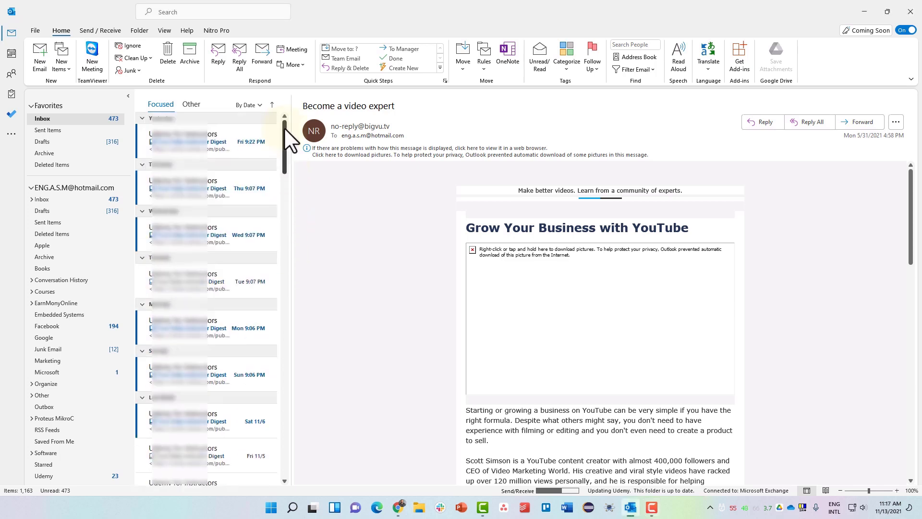
# - Browse the message list's arrange-by and newest/oldest sort options
pyautogui.click(255, 105)
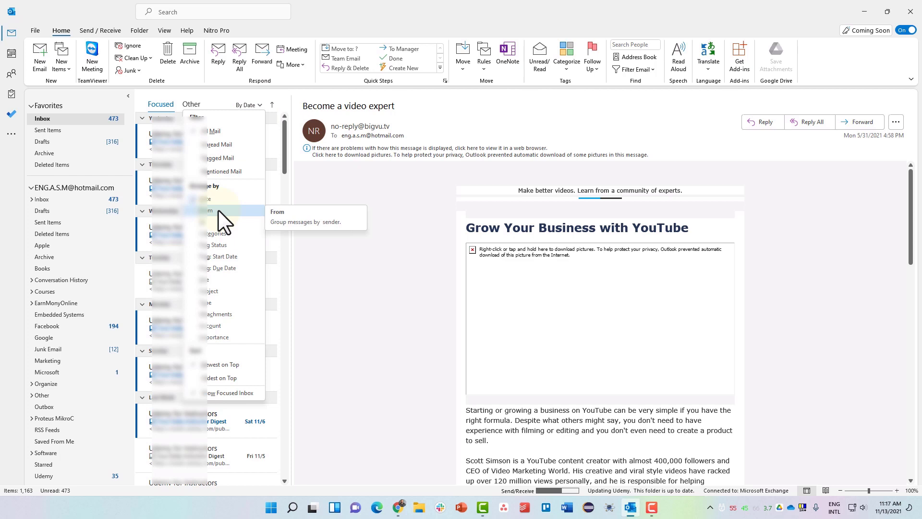
pyautogui.press('Down')
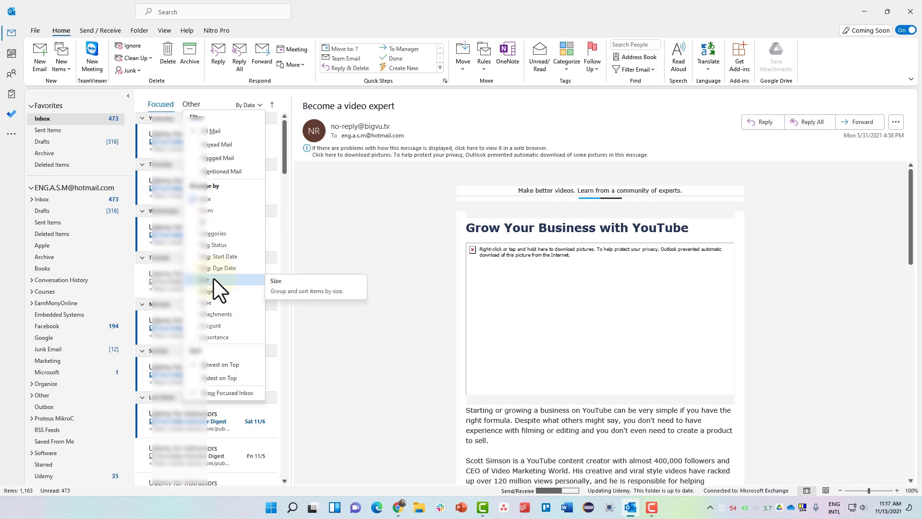
pyautogui.press('Down')
pyautogui.press('Down')
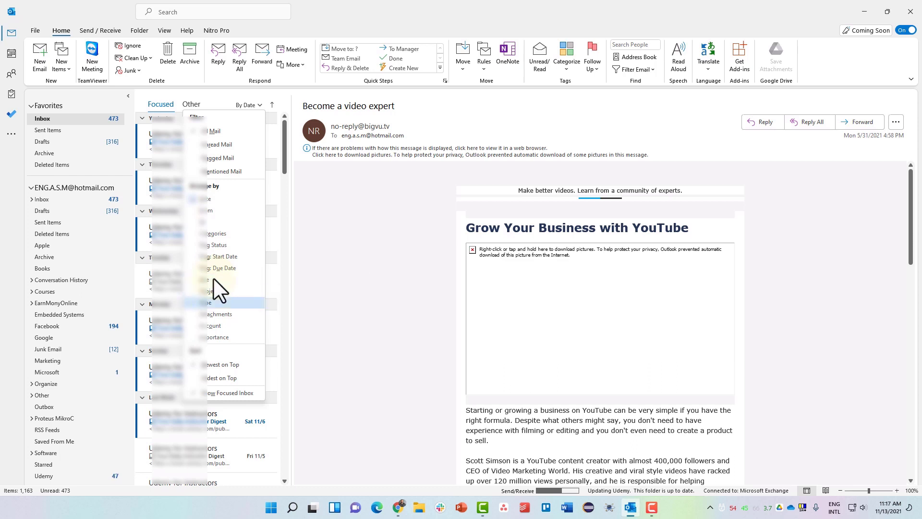
pyautogui.press('Down')
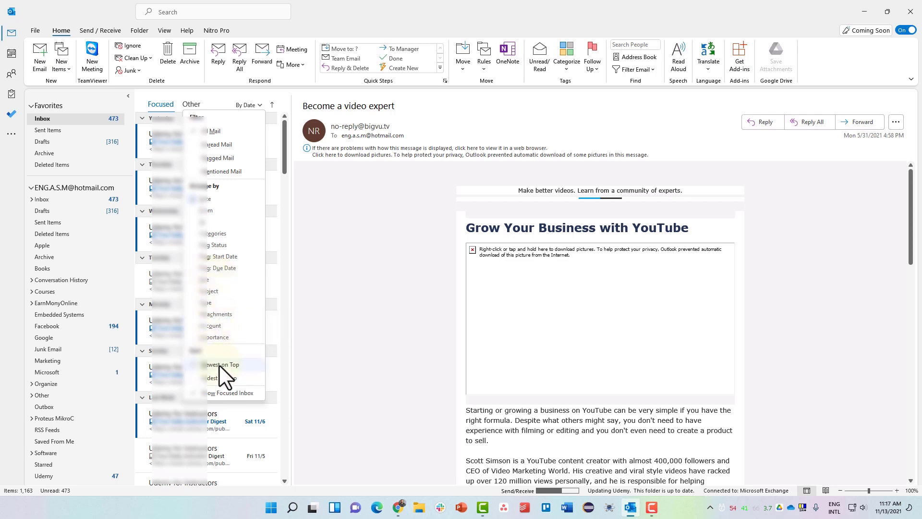
pyautogui.press('Down')
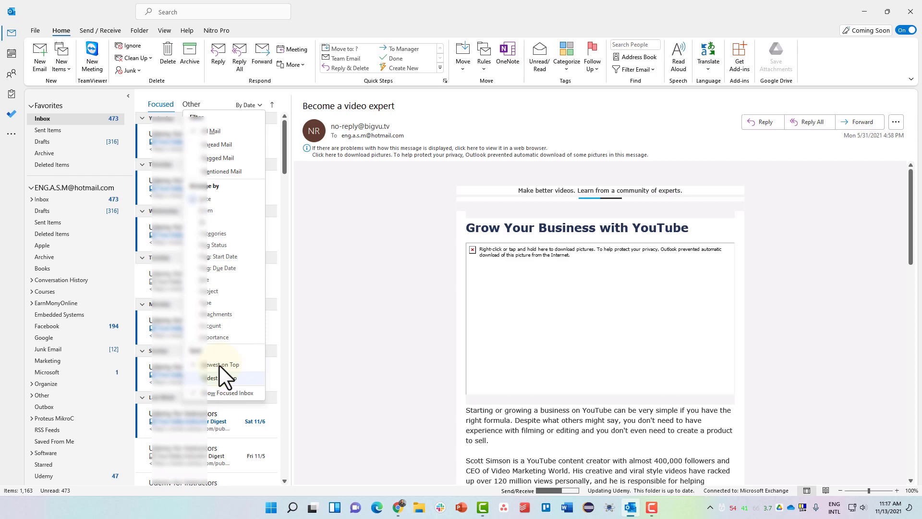
pyautogui.press('Up')
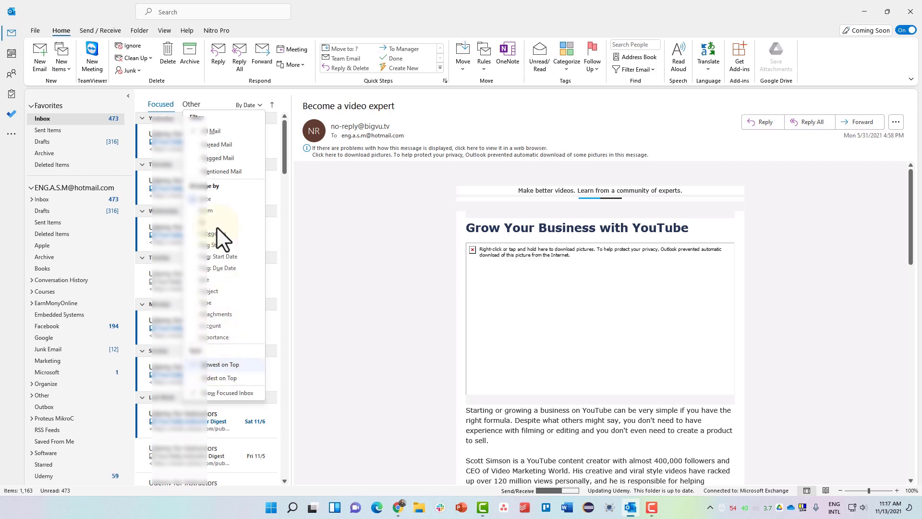
# - Filter the list to Unread Mail only, then begin a Current Mailbox search
pyautogui.click(215, 143)
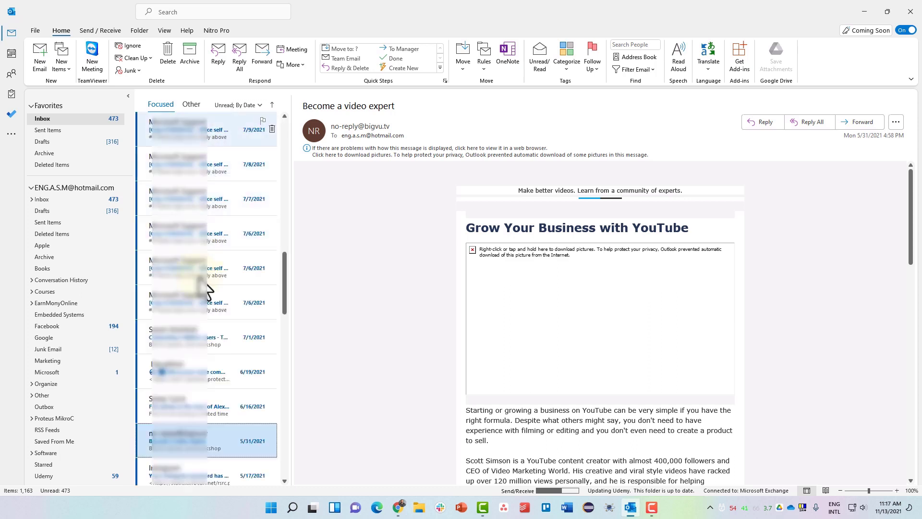
pyautogui.click(235, 106)
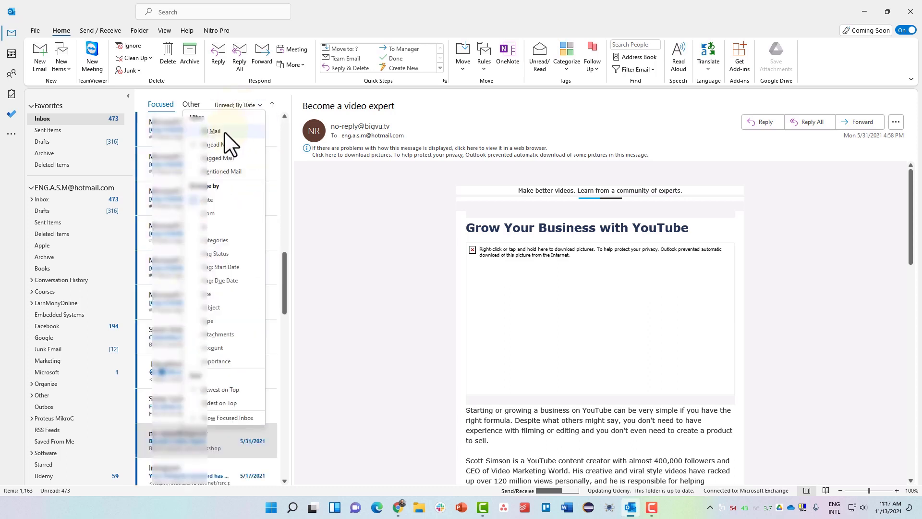
pyautogui.click(224, 132)
pyautogui.click(237, 104)
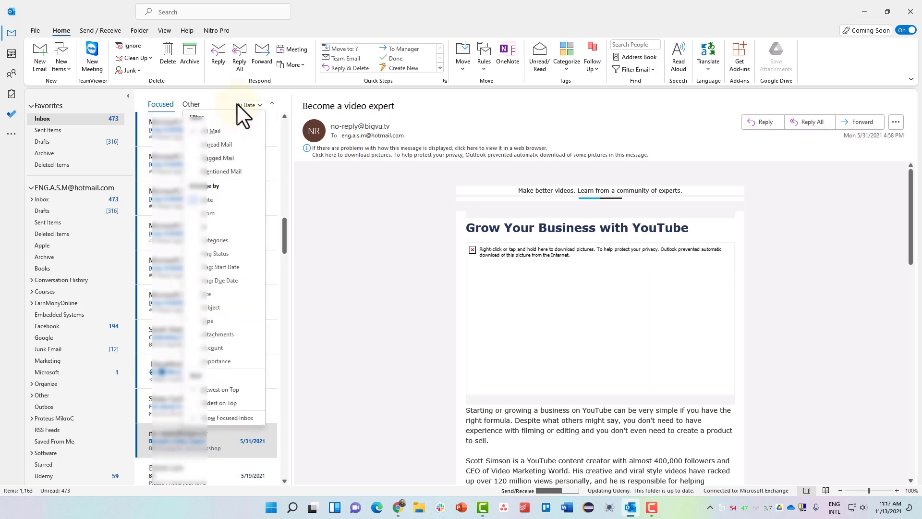
pyautogui.click(212, 143)
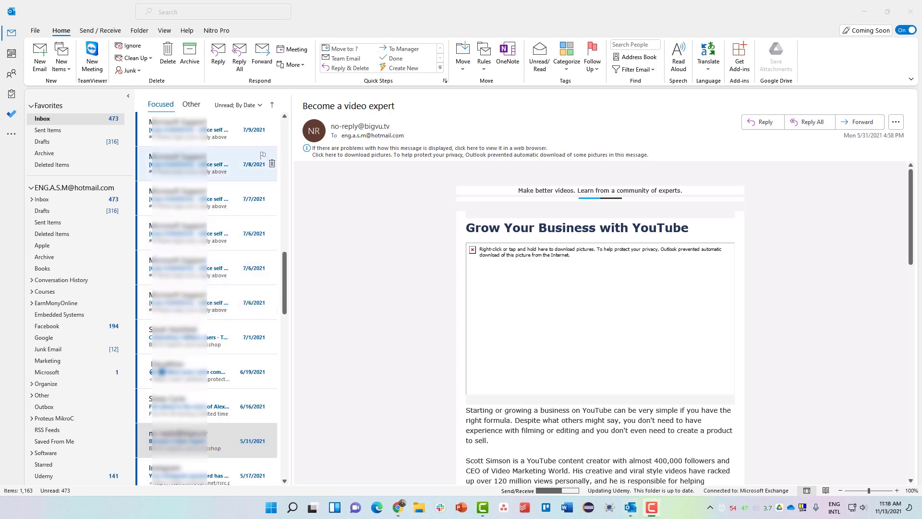
pyautogui.click(174, 12)
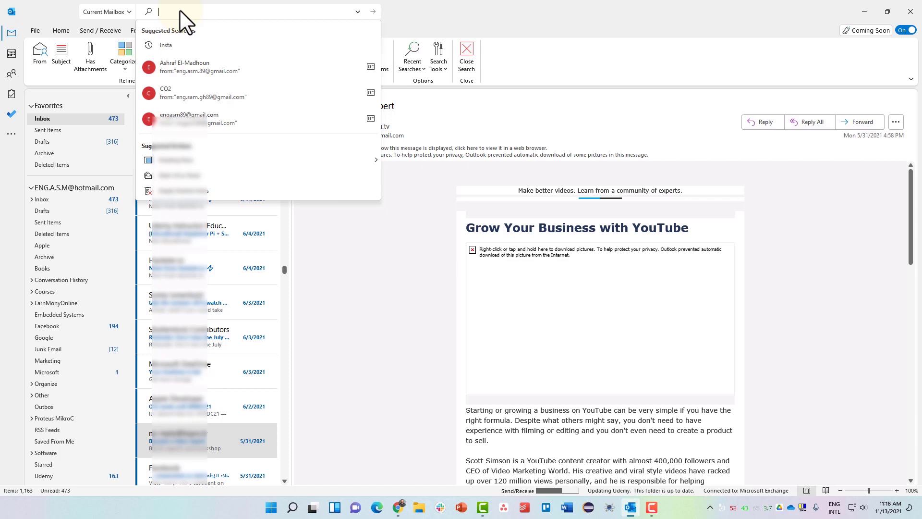
# - Search the current mailbox for 'apple' and open the 10/21/2021 result
pyautogui.write('ap')
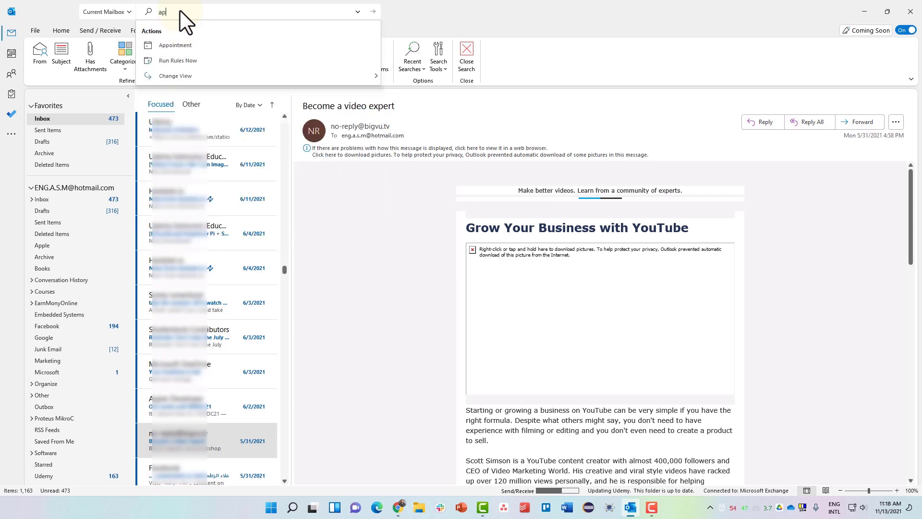
pyautogui.write('ple')
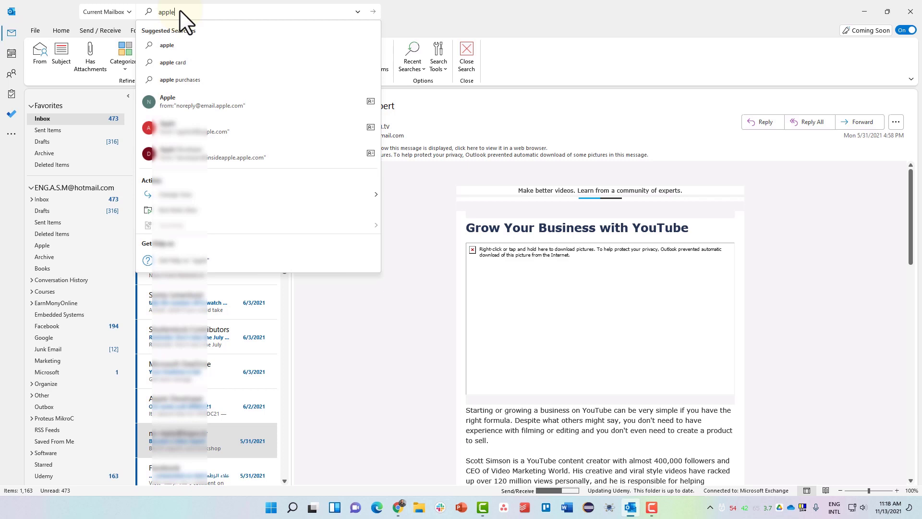
pyautogui.click(205, 45)
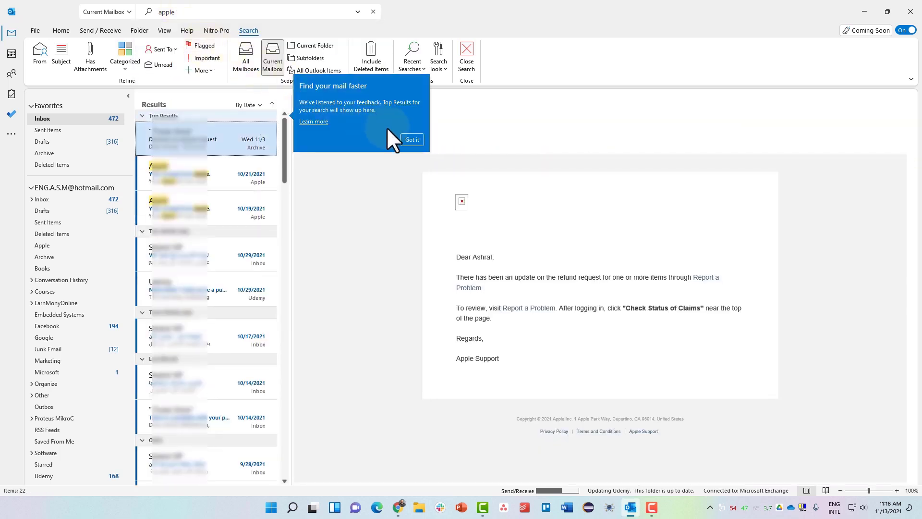
pyautogui.click(409, 138)
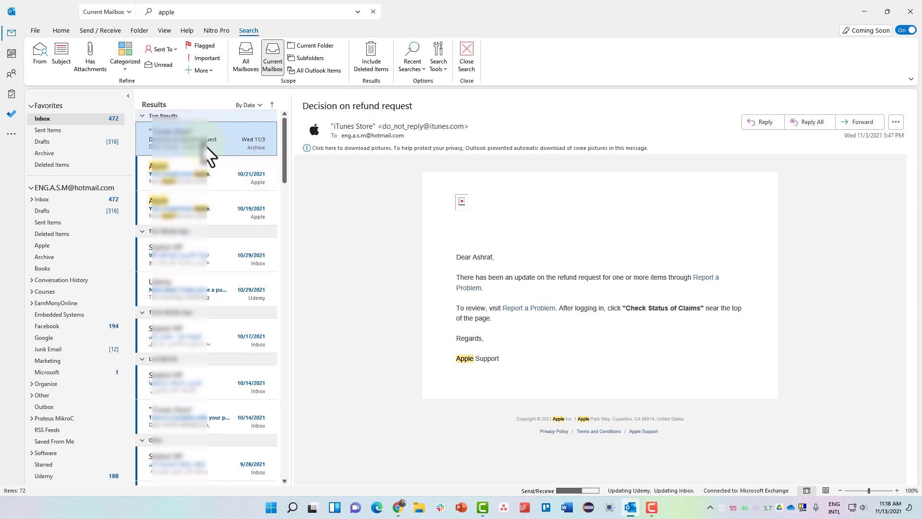
pyautogui.click(194, 185)
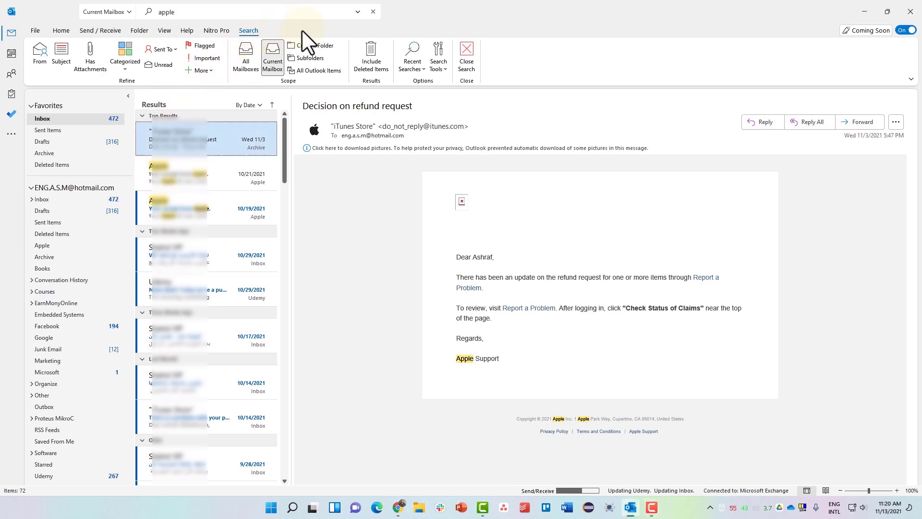
# - Switch the search scope to All Mailboxes, then back to Current Mailbox
pyautogui.click(245, 54)
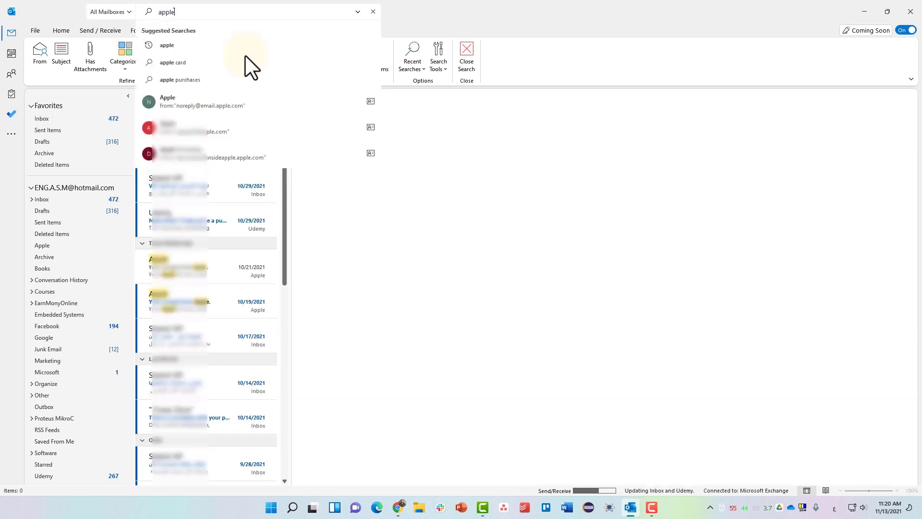
pyautogui.click(483, 10)
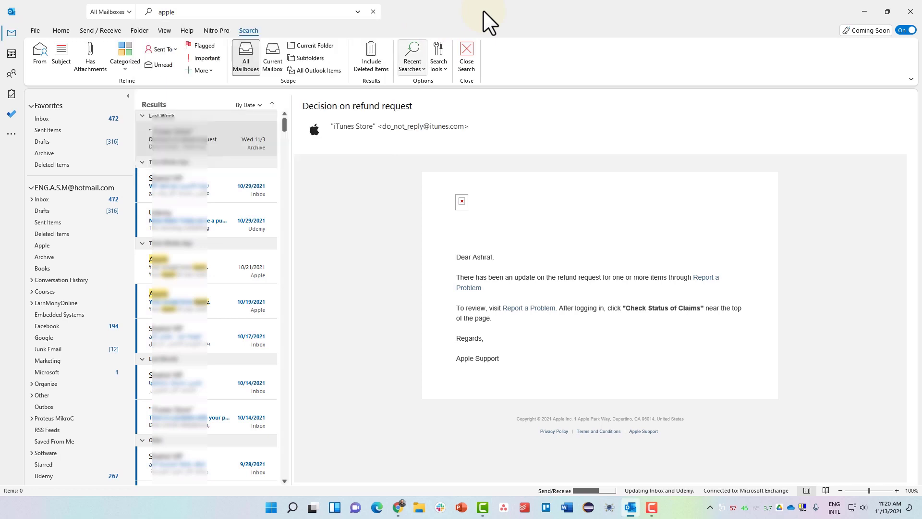
pyautogui.click(270, 59)
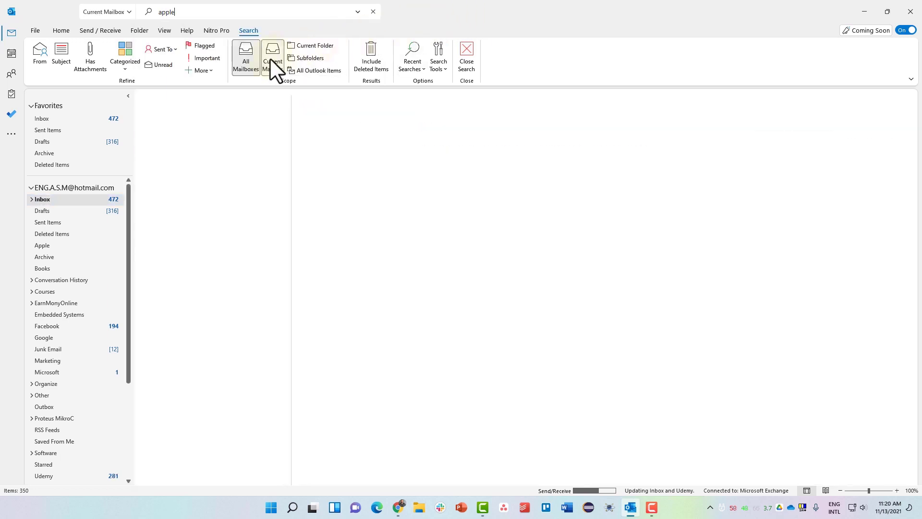
pyautogui.click(436, 8)
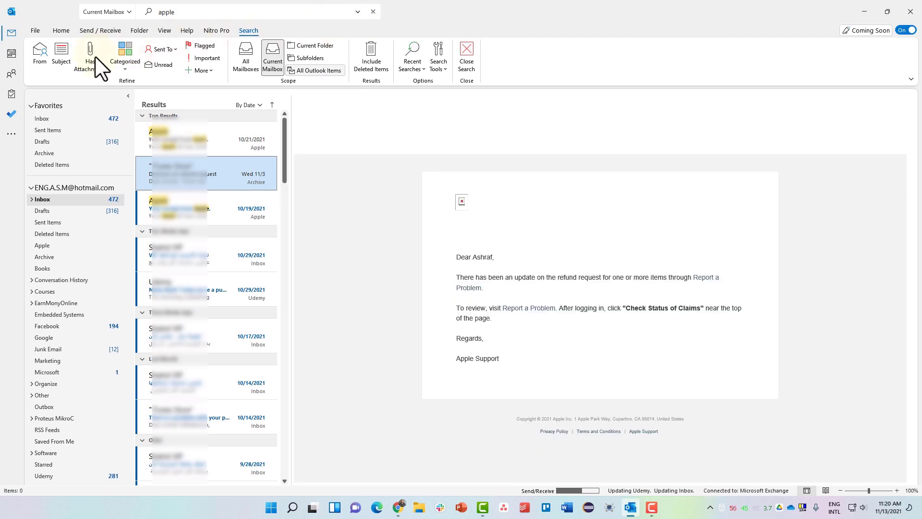
pyautogui.click(38, 65)
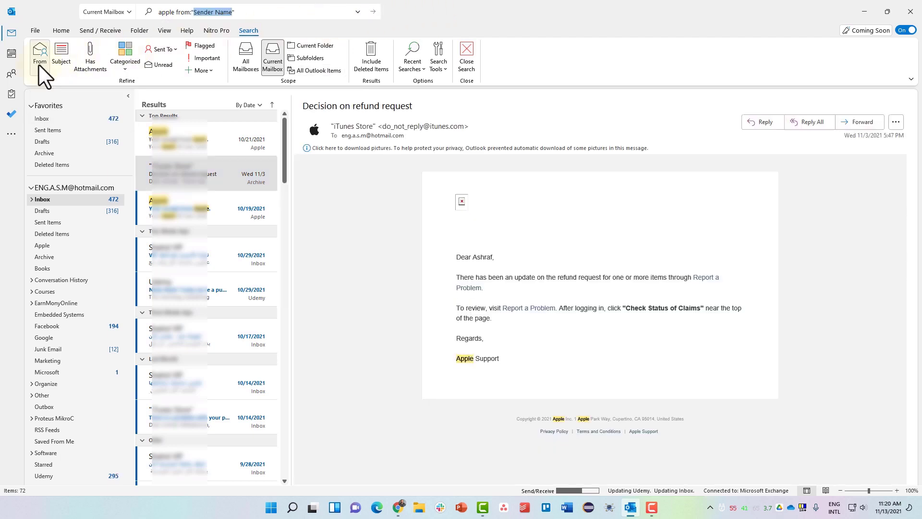
pyautogui.write('itunes')
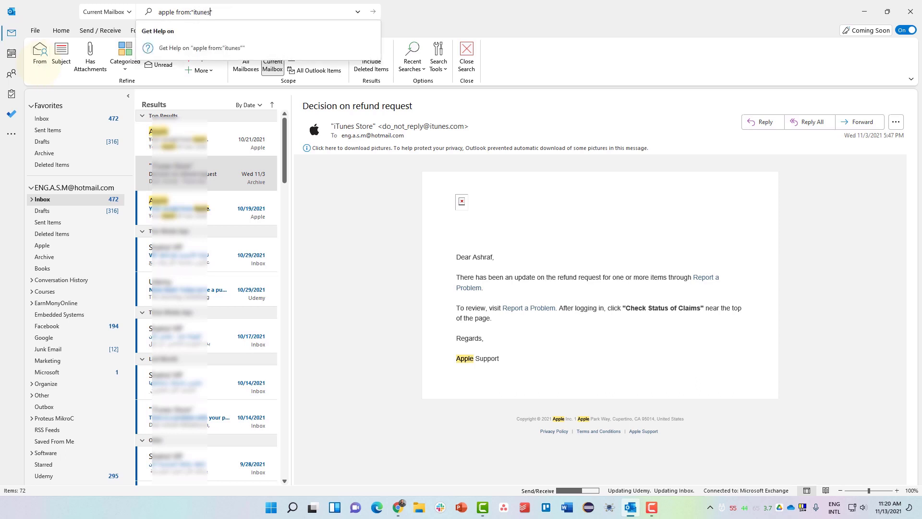
pyautogui.press('BackSpace')
pyautogui.press('BackSpace')
pyautogui.press('BackSpace')
pyautogui.press('BackSpace')
pyautogui.press('BackSpace')
pyautogui.press('BackSpace')
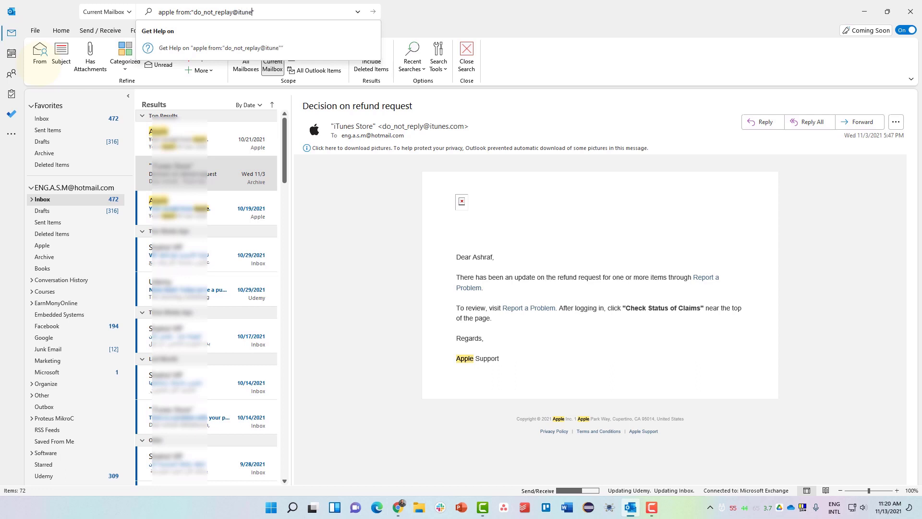
pyautogui.press('Return')
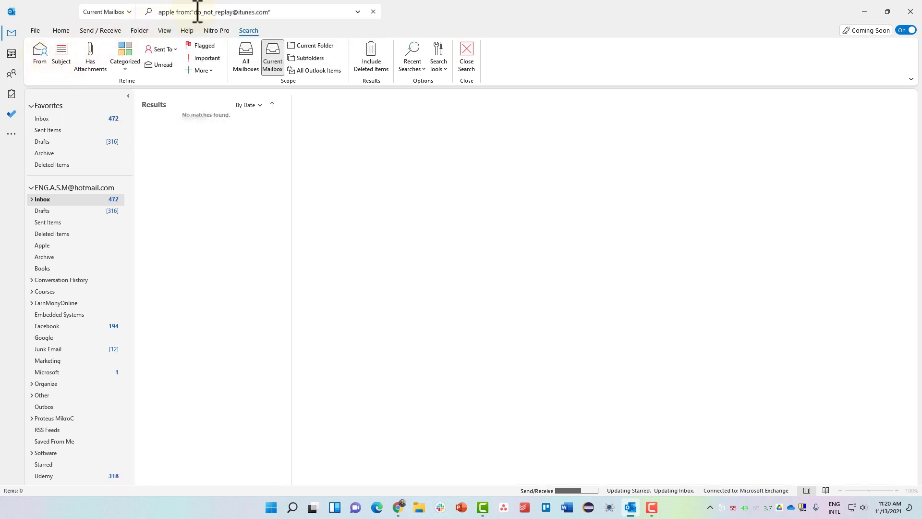
pyautogui.moveTo(194, 11); pyautogui.dragTo(232, 12)
pyautogui.press('BackSpace')
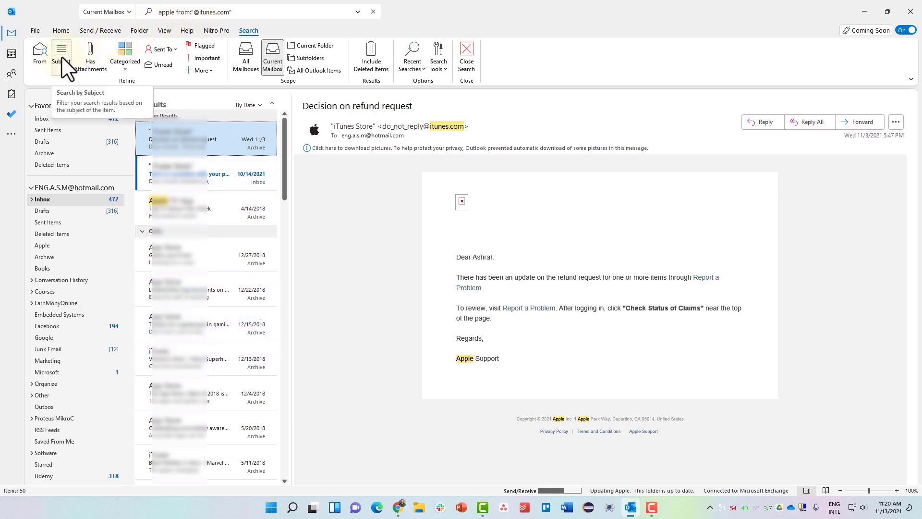
# - Toggle the Has Attachments condition on and off, then clear the search
pyautogui.click(88, 57)
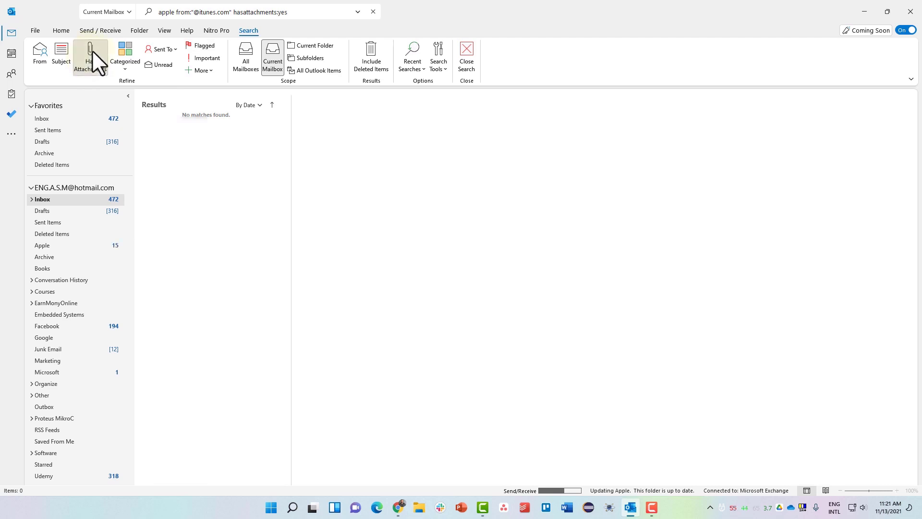
pyautogui.click(92, 50)
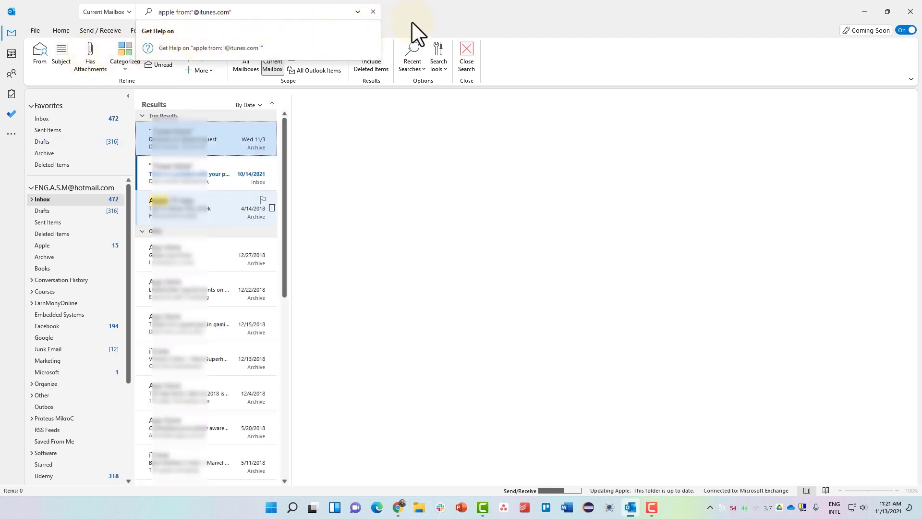
pyautogui.click(439, 19)
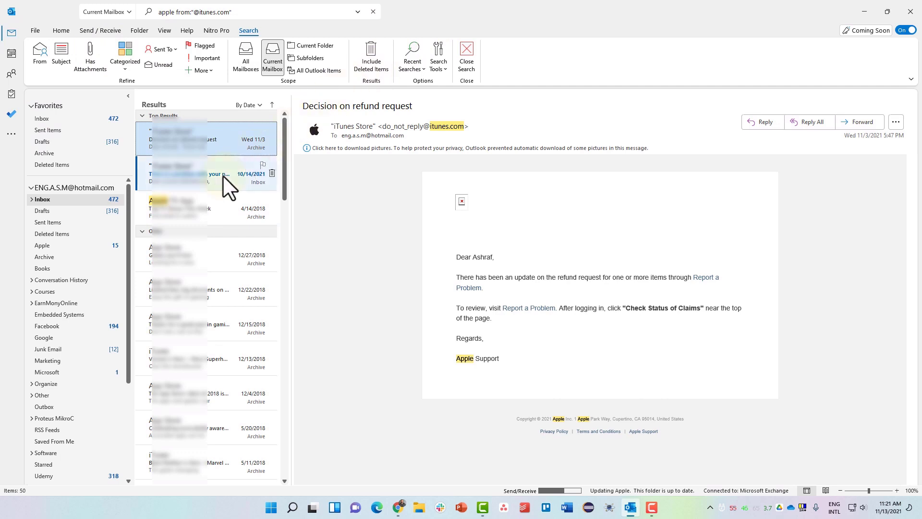
pyautogui.click(373, 11)
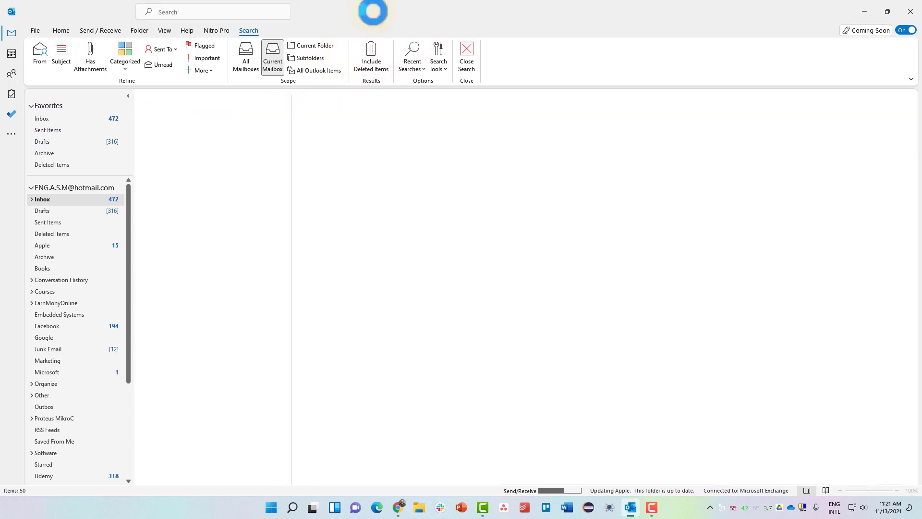
# - Return to the Favorites Inbox, collapse the first account, and try then clear the Unread filter
pyautogui.click(81, 118)
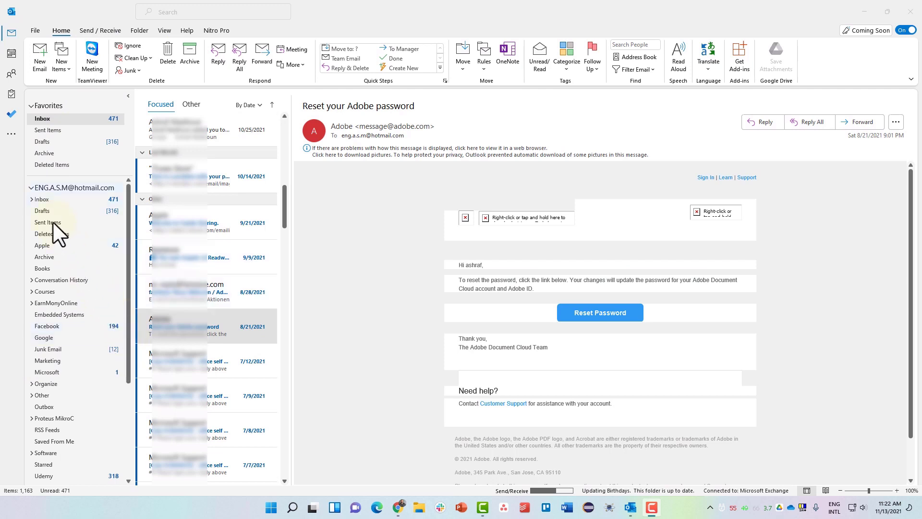
pyautogui.click(32, 188)
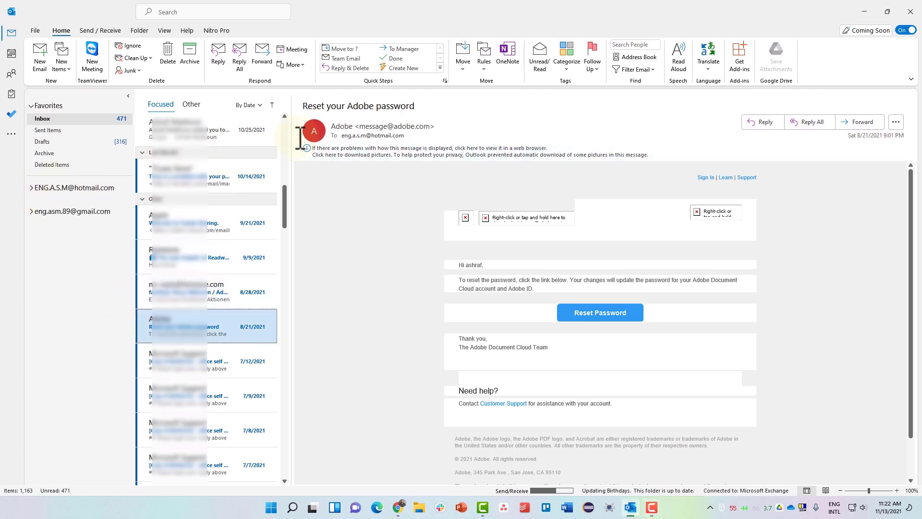
pyautogui.click(639, 70)
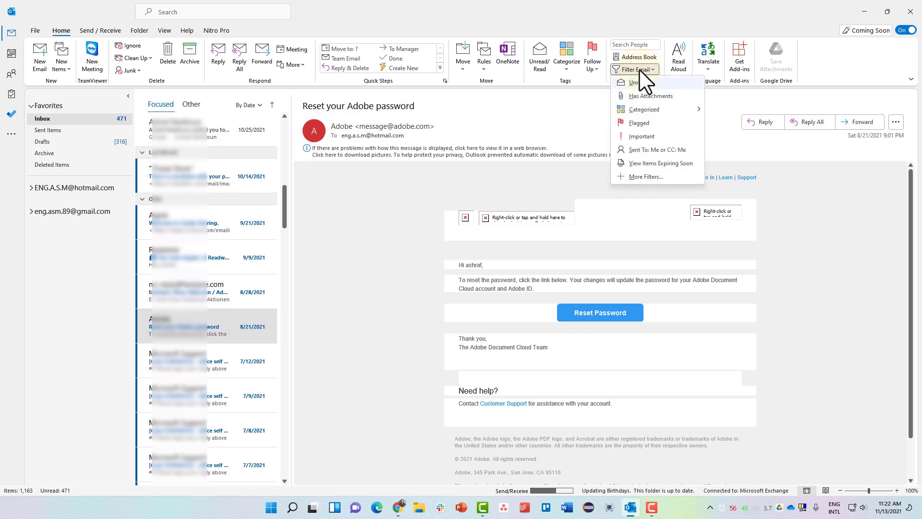
pyautogui.click(642, 83)
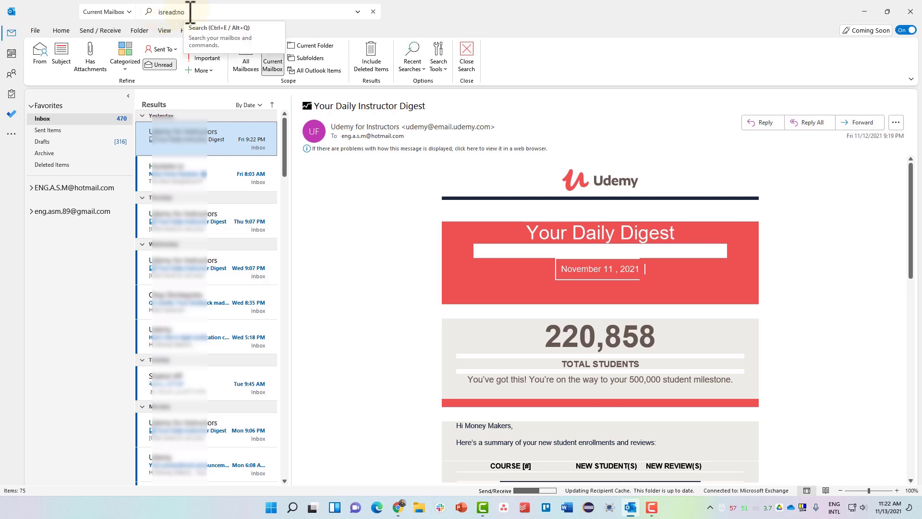
pyautogui.click(374, 12)
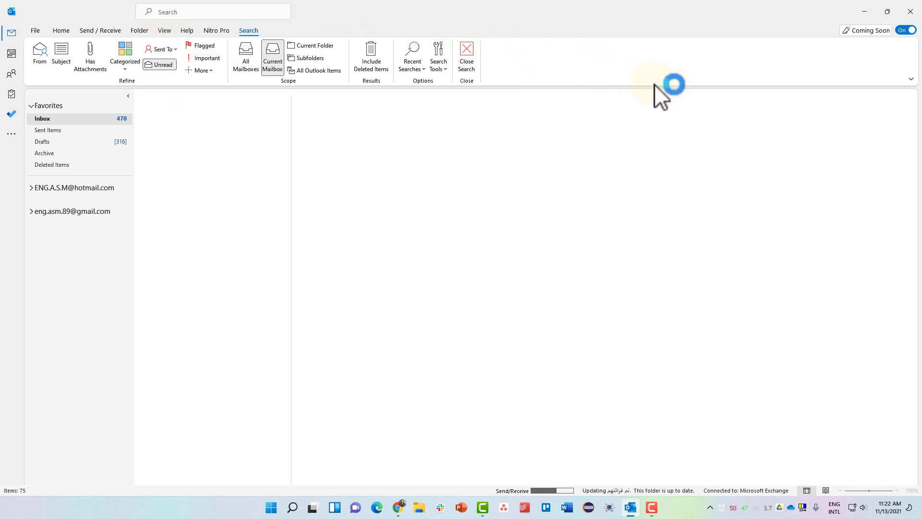
pyautogui.click(642, 70)
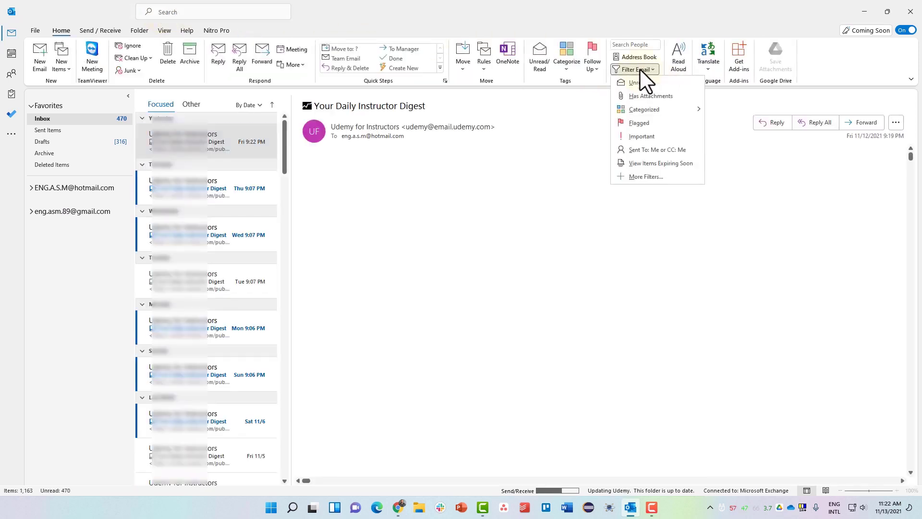
# - Open the 10/14/2021 iTunes payment email and flag it for follow-up
pyautogui.scroll(-5, 216, 288)
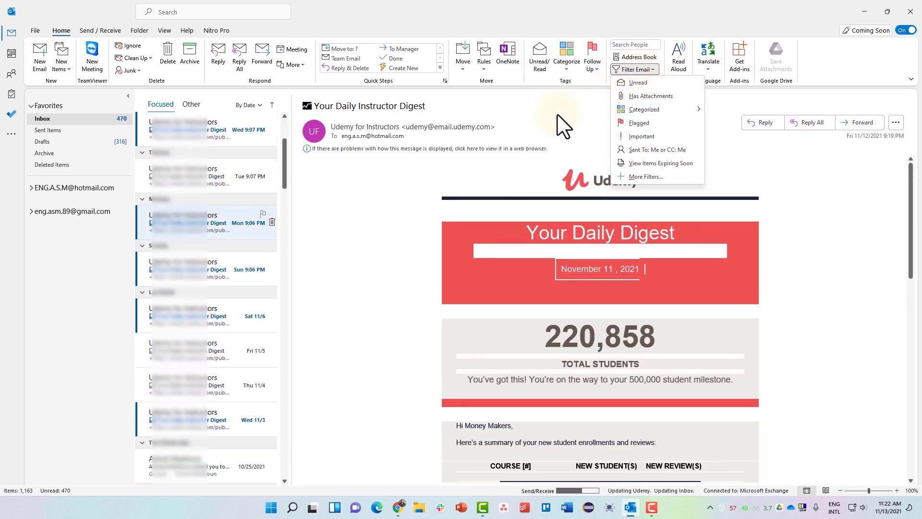
pyautogui.click(180, 318)
pyautogui.click(197, 367)
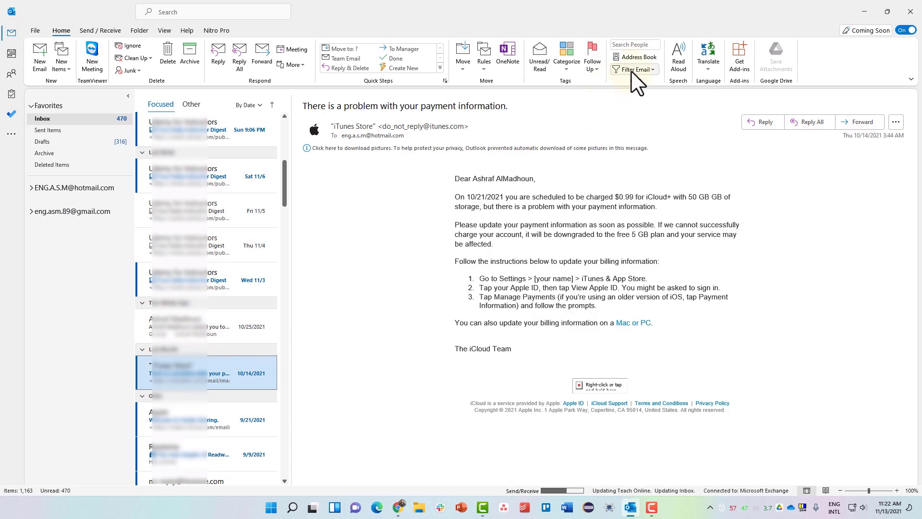
pyautogui.click(632, 69)
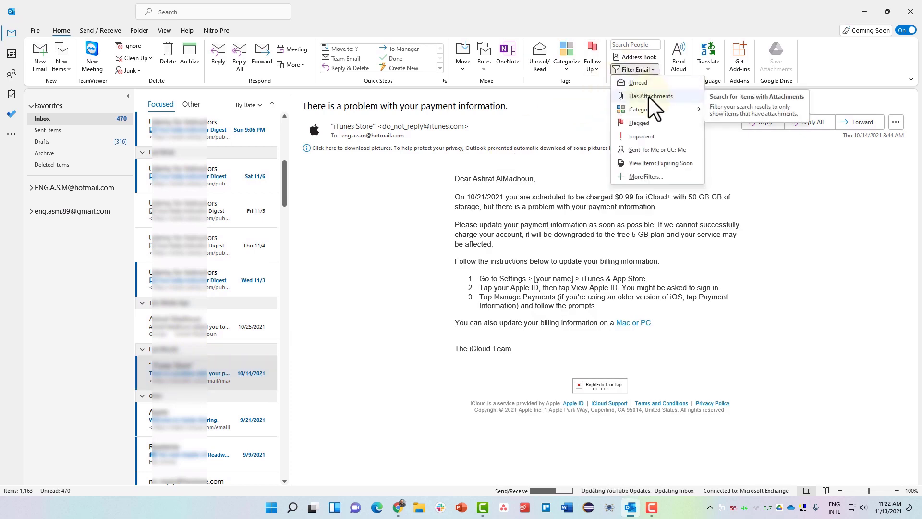
pyautogui.moveTo(662, 110)
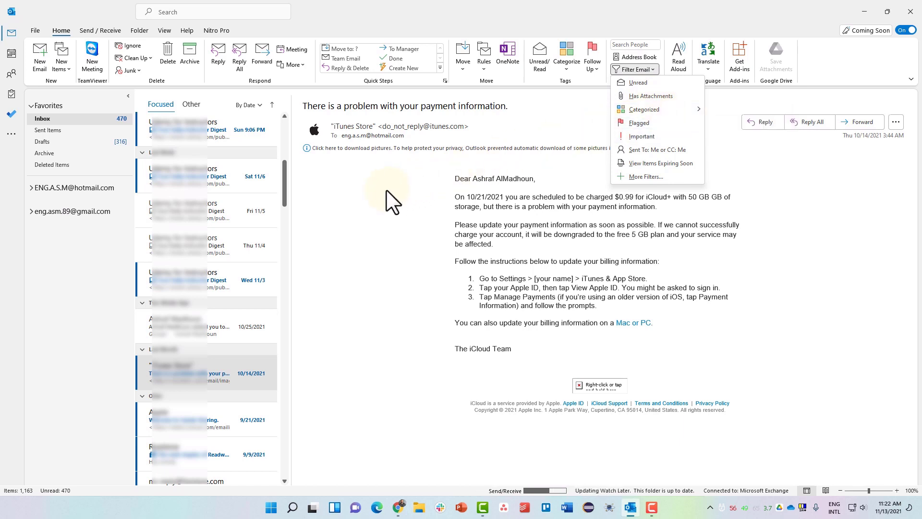
pyautogui.click(373, 189)
pyautogui.moveTo(261, 169)
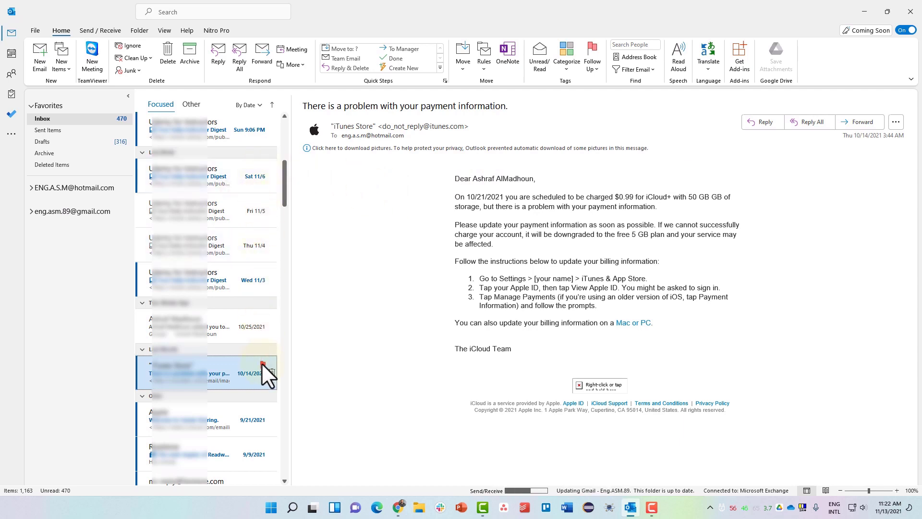
pyautogui.click(263, 365)
# - Filter the inbox to flagged mail only, then clear that filter
pyautogui.click(641, 69)
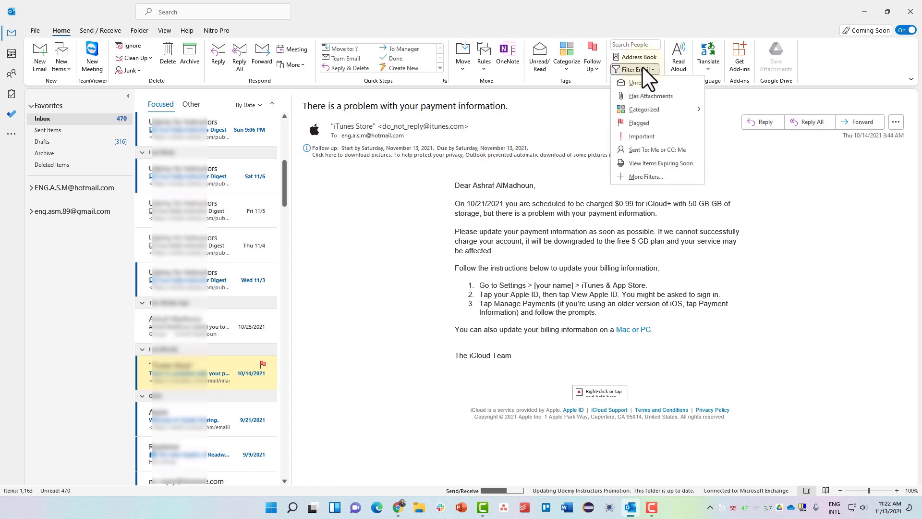
pyautogui.click(656, 122)
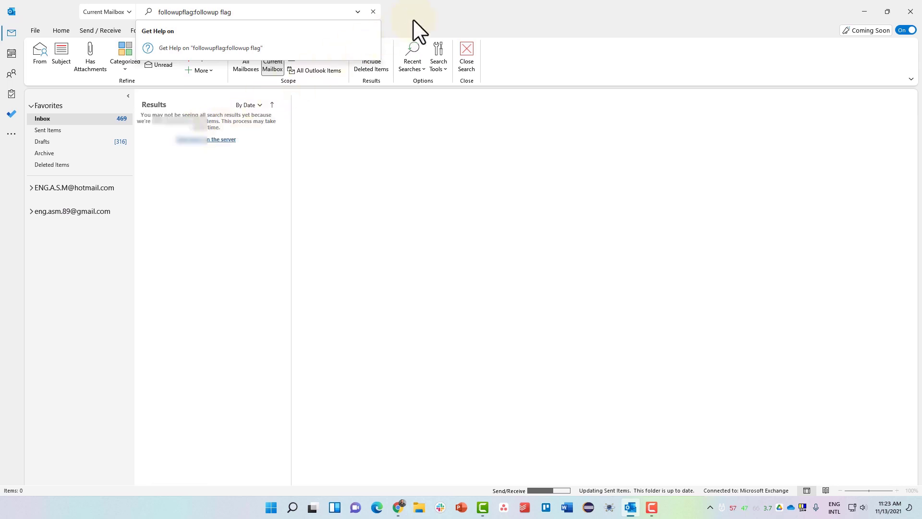
pyautogui.click(429, 11)
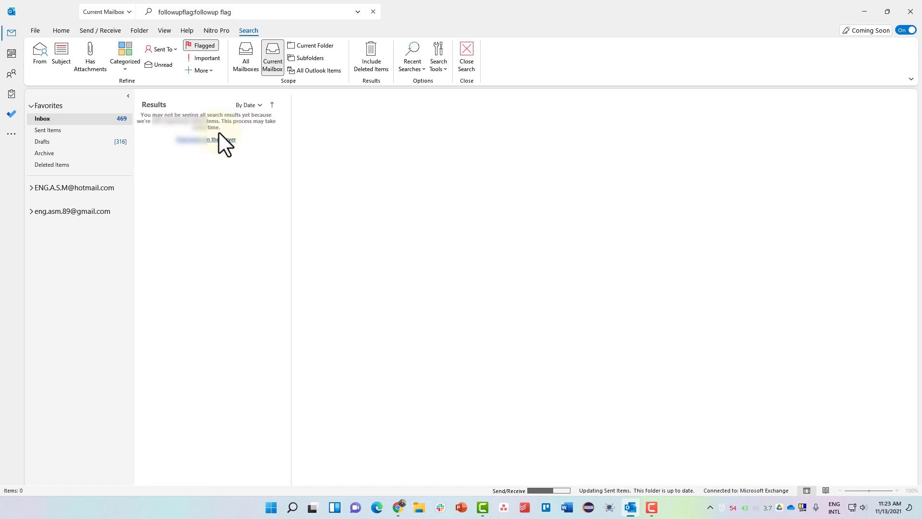
pyautogui.click(371, 10)
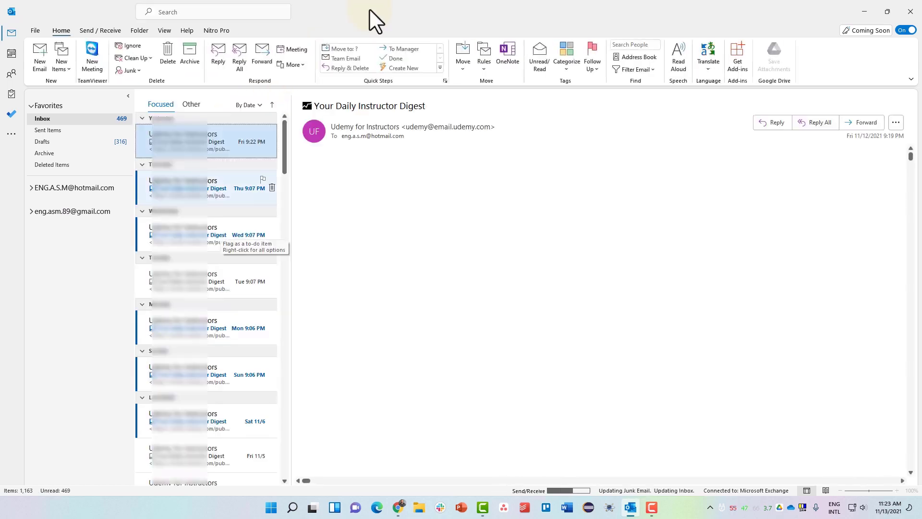
pyautogui.click(202, 425)
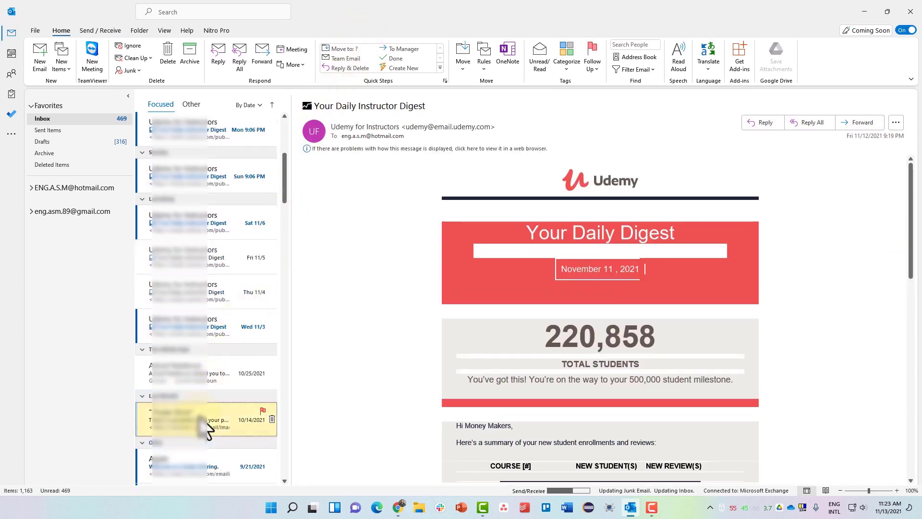
pyautogui.click(638, 69)
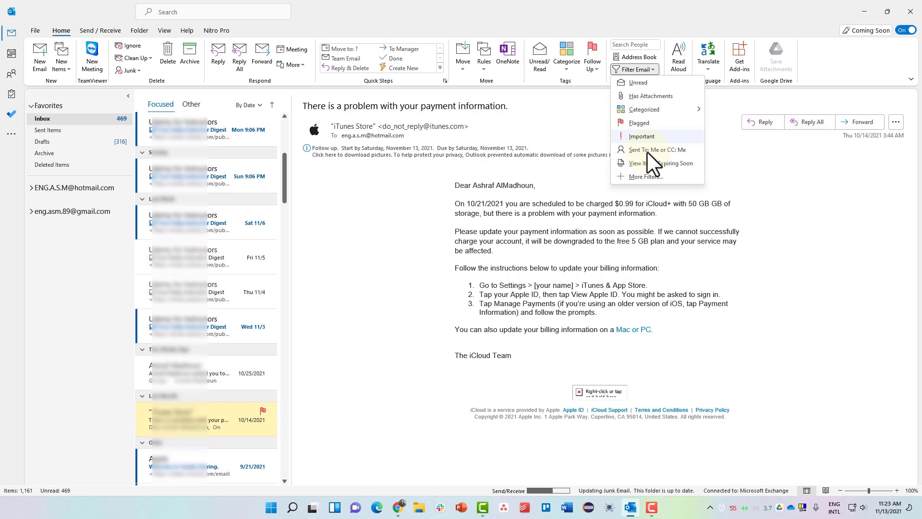
pyautogui.moveTo(664, 108)
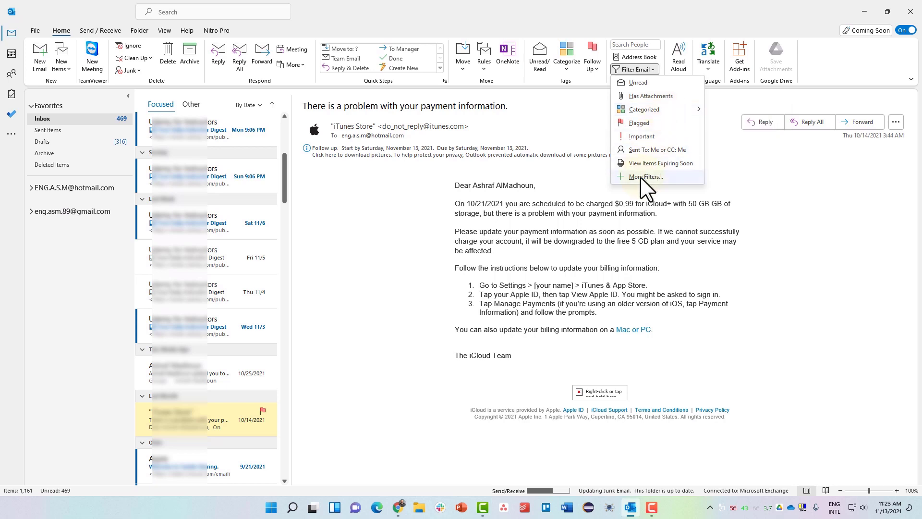
pyautogui.click(557, 177)
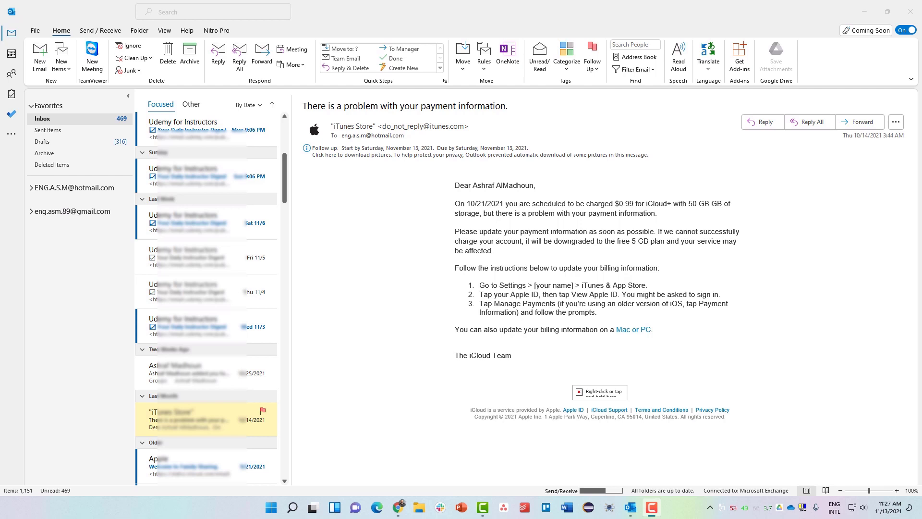
pyautogui.scroll(-5, 181, 344)
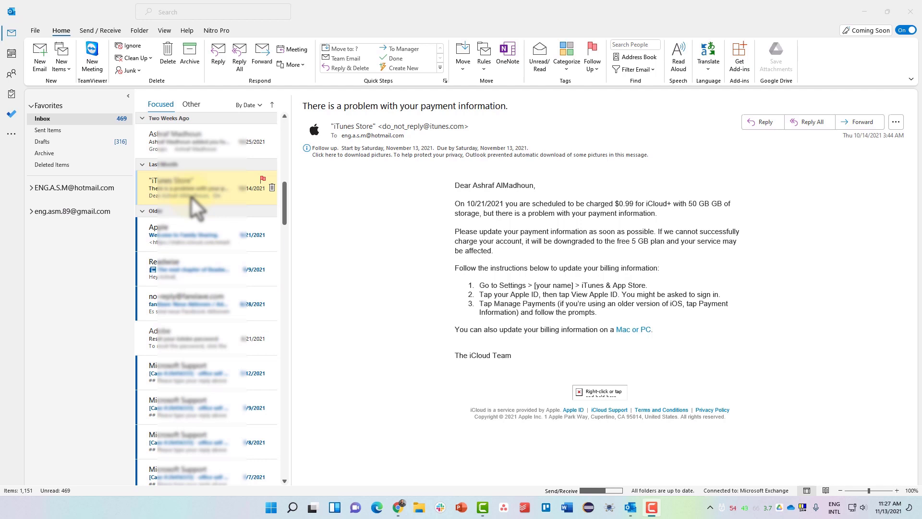
# - Open the Conditional Formatting rules from the current view's advanced View Settings
pyautogui.click(164, 34)
pyautogui.click(164, 31)
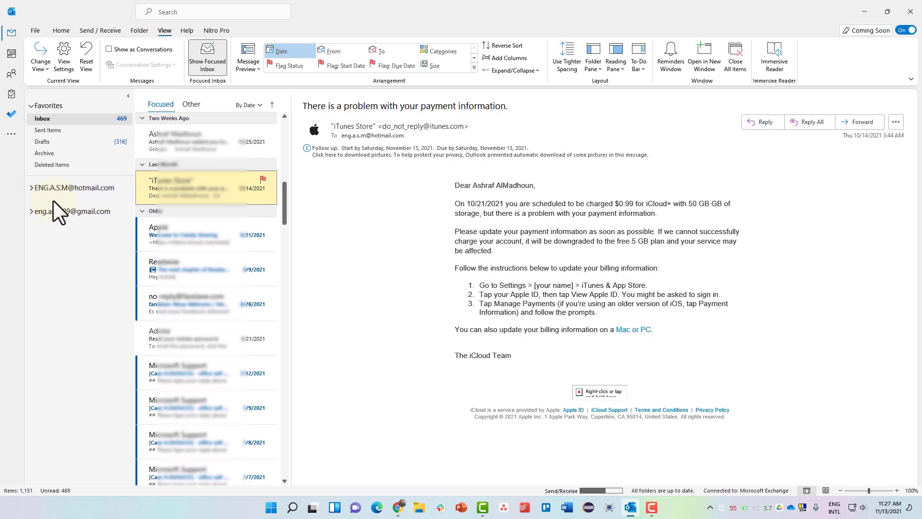
pyautogui.click(68, 58)
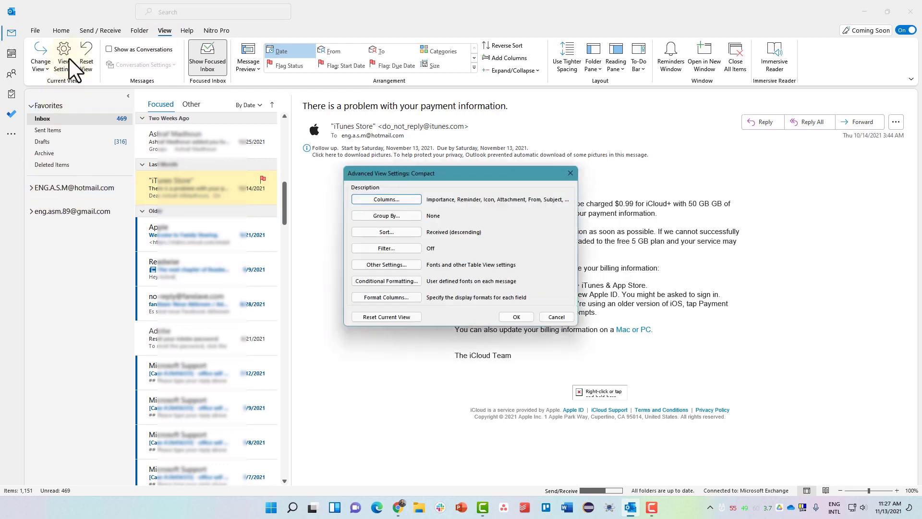
pyautogui.press('F9')
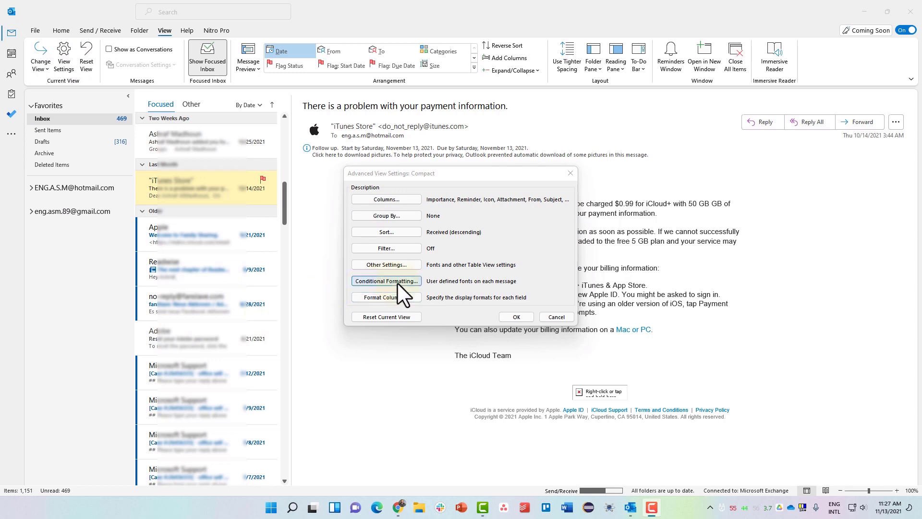
pyautogui.click(456, 284)
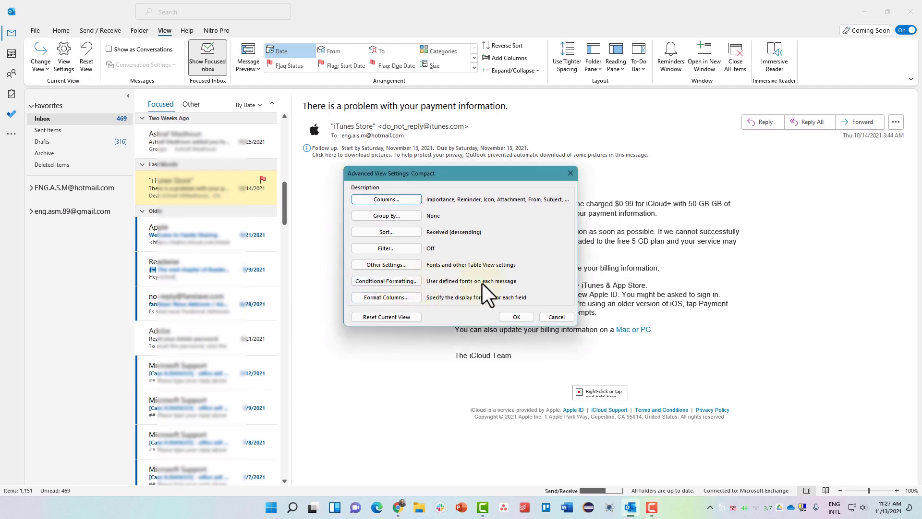
pyautogui.click(376, 280)
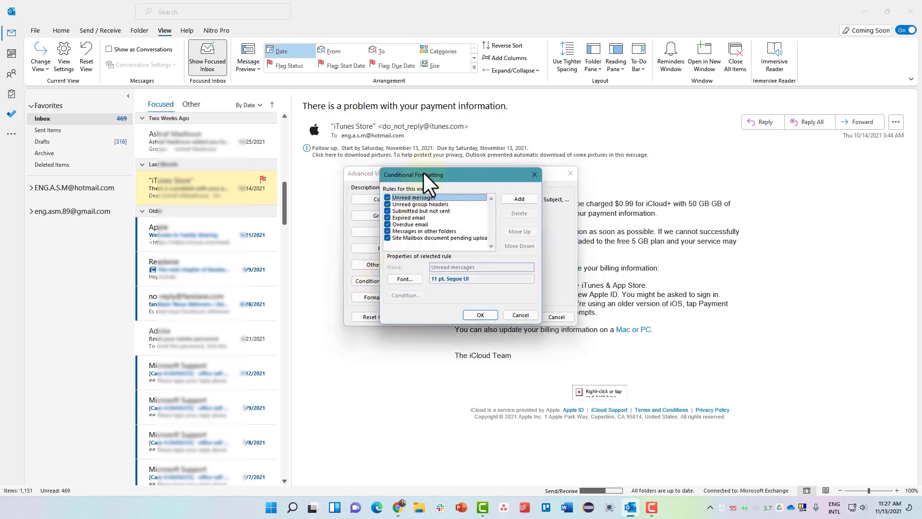
pyautogui.moveTo(423, 171); pyautogui.dragTo(409, 168)
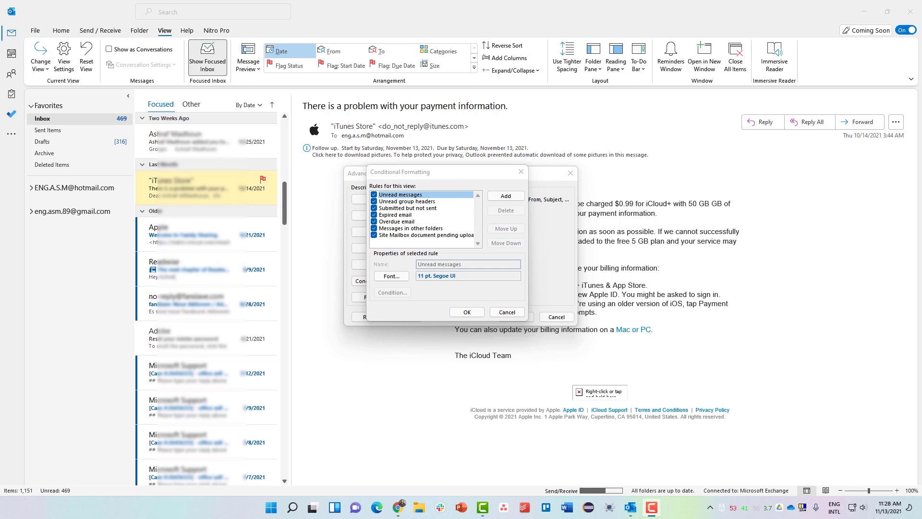
# - Review the existing rules like Overdue email, then add a new rule and name it
pyautogui.click(477, 197)
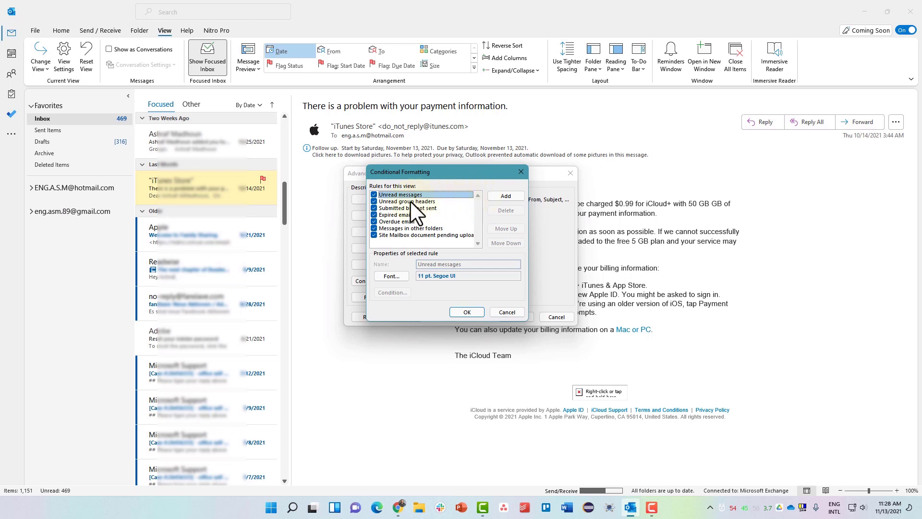
pyautogui.moveTo(410, 201); pyautogui.dragTo(401, 227)
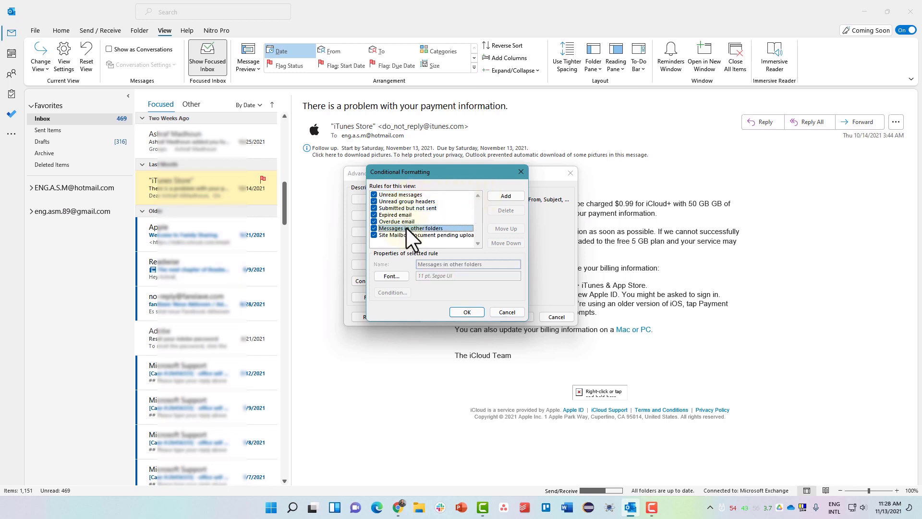
pyautogui.click(411, 221)
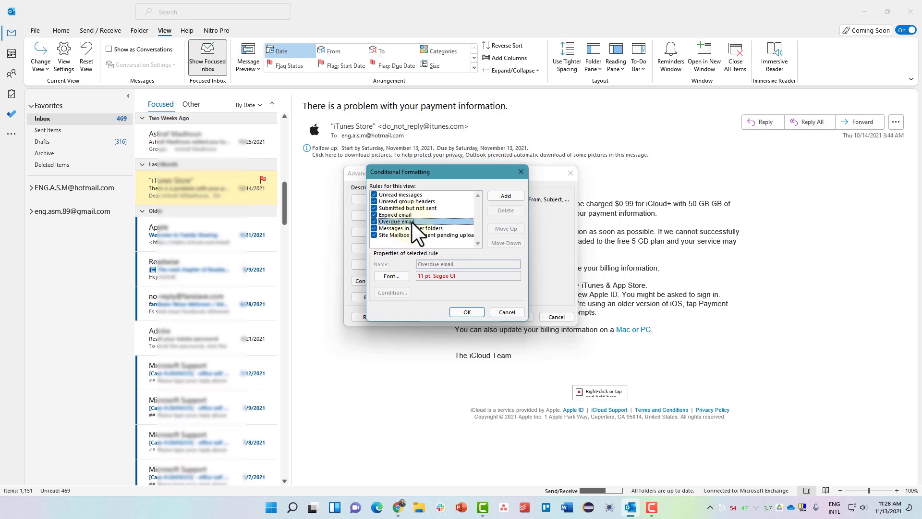
pyautogui.click(498, 195)
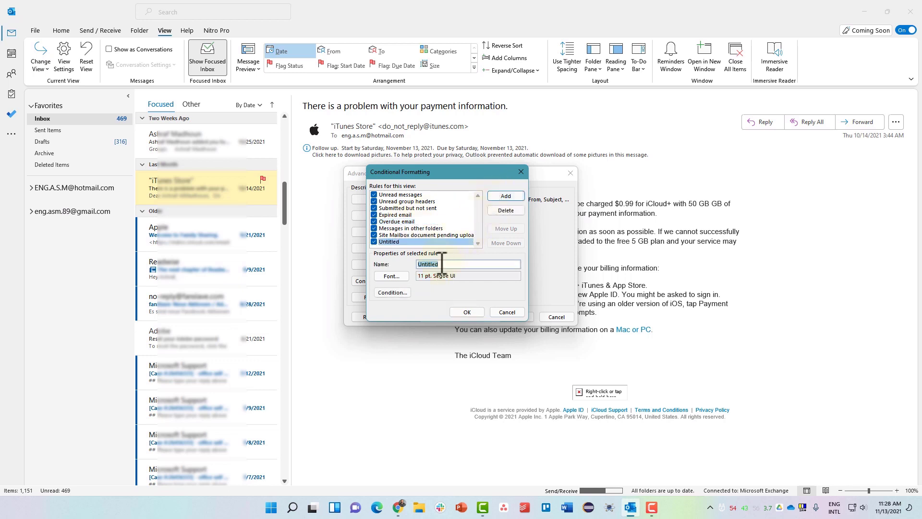
pyautogui.write('Ashraf')
pyautogui.write('Ud')
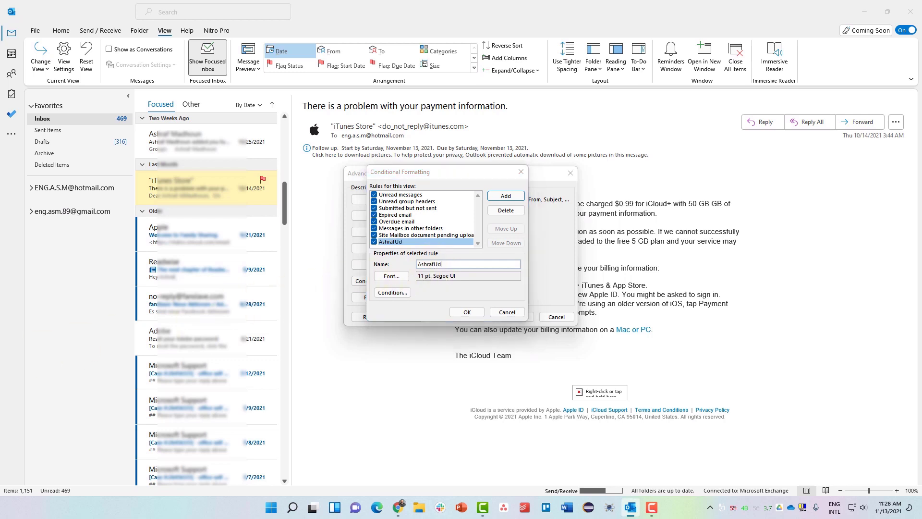
# - Set the new rule's font to Bold style, Big size, in Fuchsia colour
pyautogui.click(380, 278)
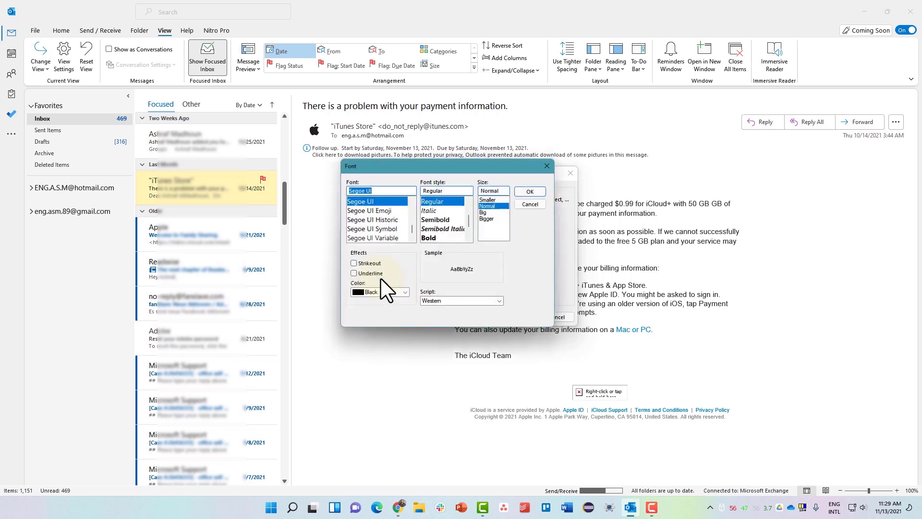
pyautogui.click(434, 235)
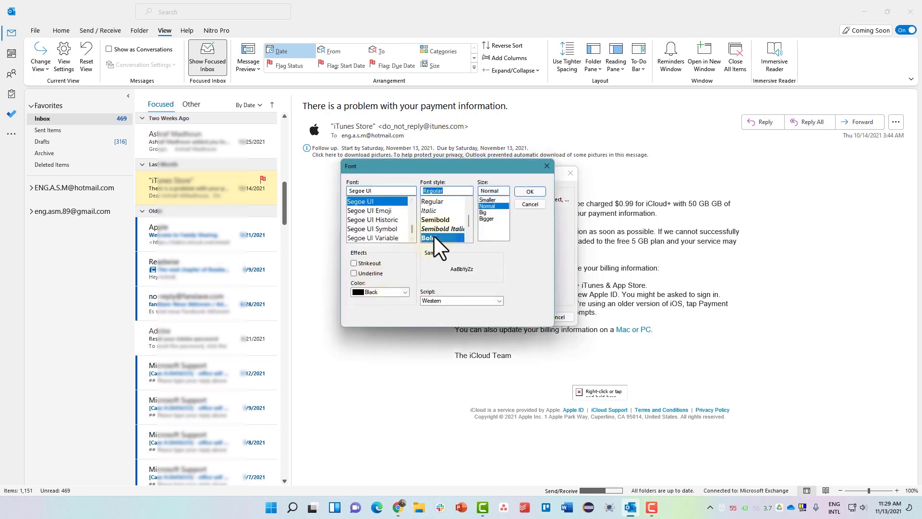
pyautogui.click(487, 212)
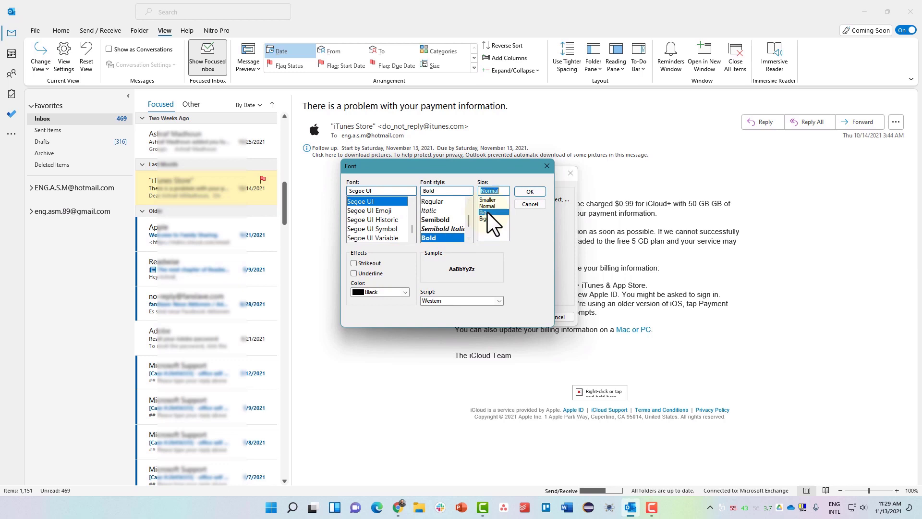
pyautogui.click(377, 292)
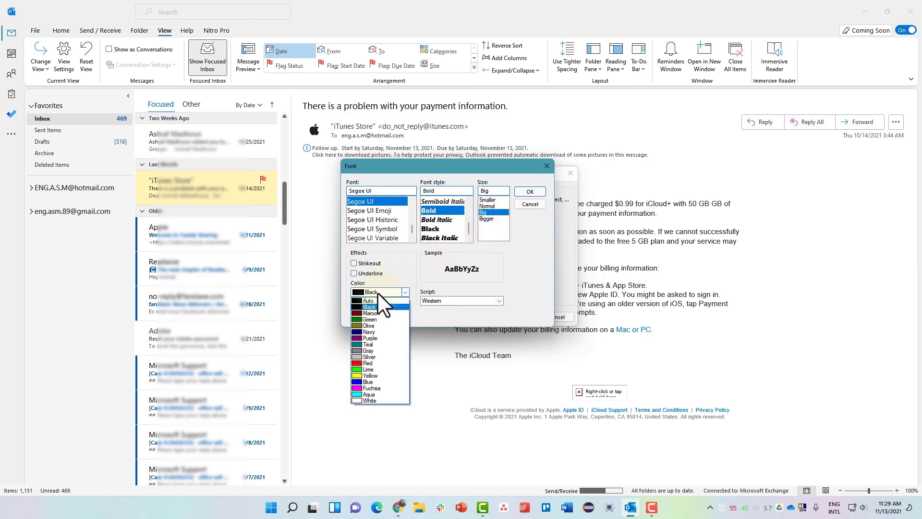
pyautogui.click(373, 388)
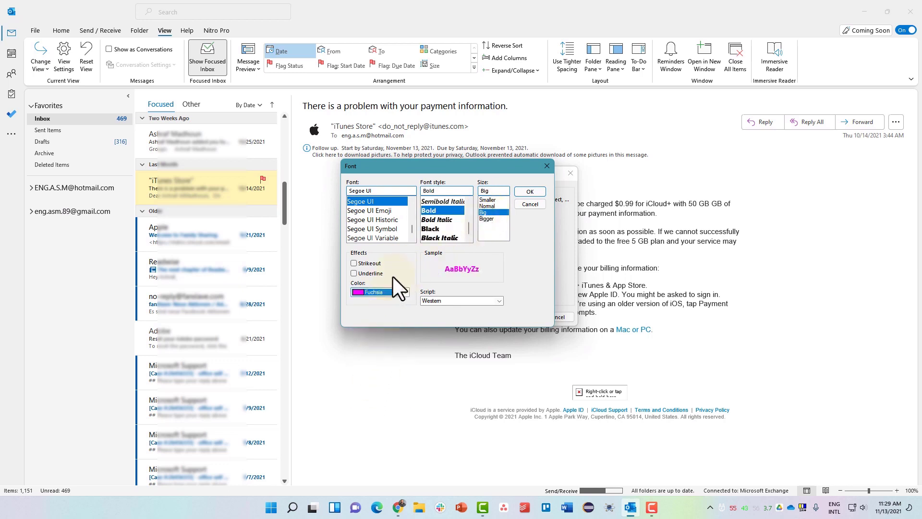
pyautogui.click(521, 191)
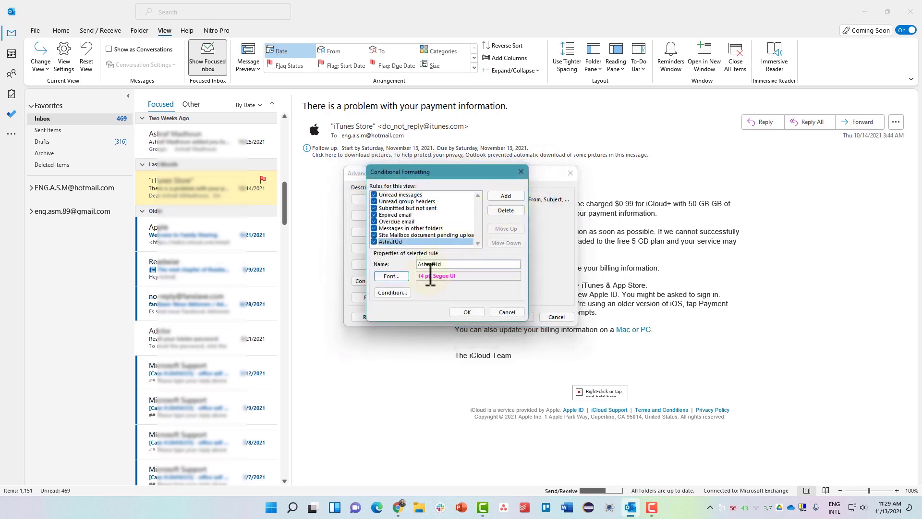
pyautogui.click(393, 292)
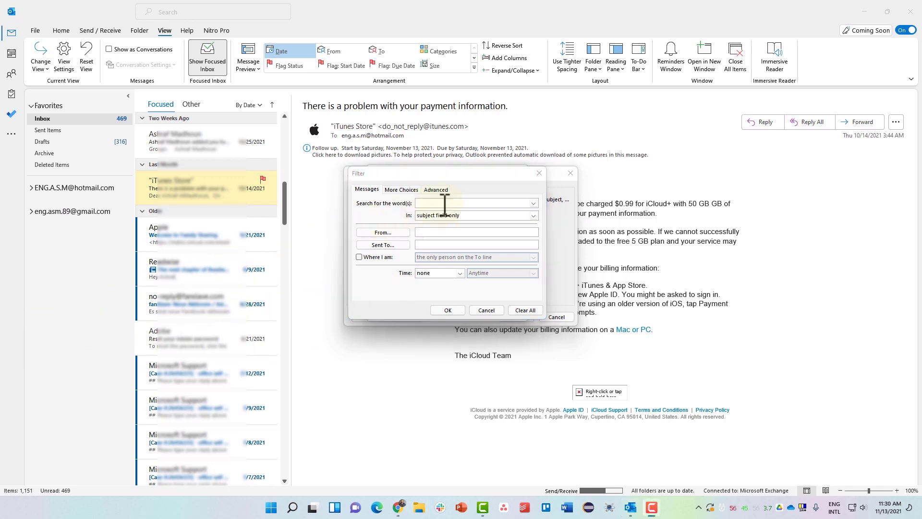
pyautogui.click(445, 204)
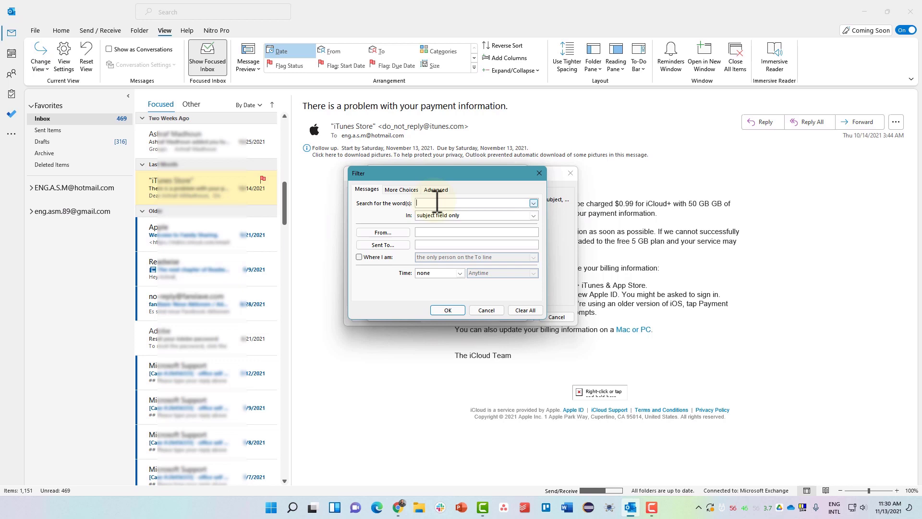
pyautogui.write('apple')
pyautogui.click(434, 232)
pyautogui.write('@a')
pyautogui.press('BackSpace')
pyautogui.write('itunes.com')
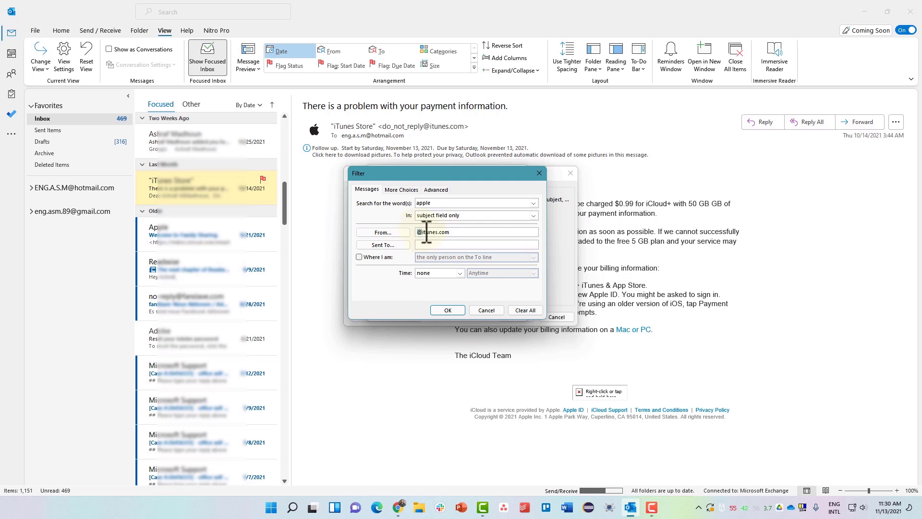
pyautogui.moveTo(418, 232); pyautogui.dragTo(457, 233)
pyautogui.click(449, 310)
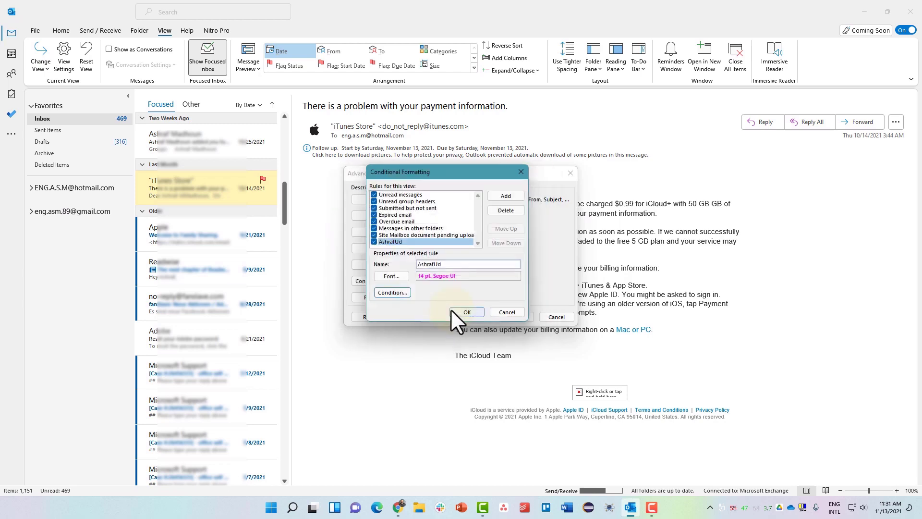
# - Apply the new formatting rule and close the view settings
pyautogui.click(517, 317)
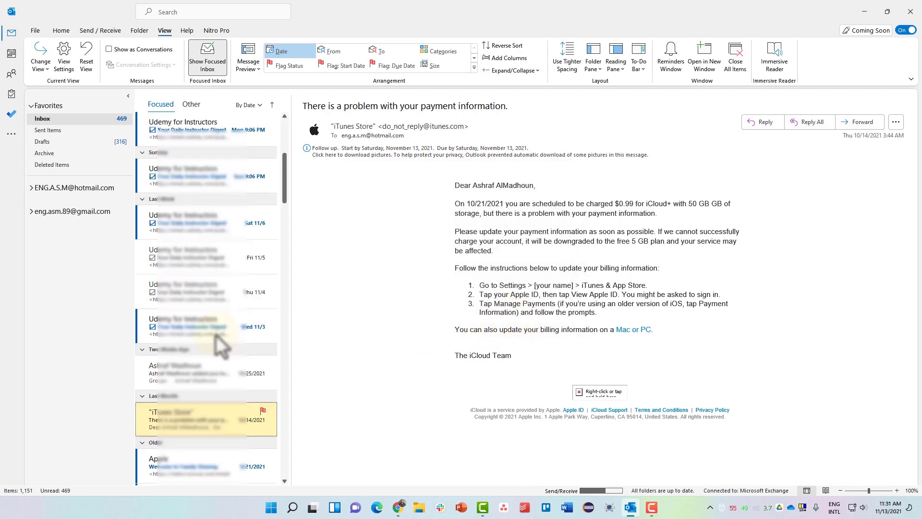
pyautogui.scroll(-3, 209, 341)
pyautogui.scroll(3, 209, 343)
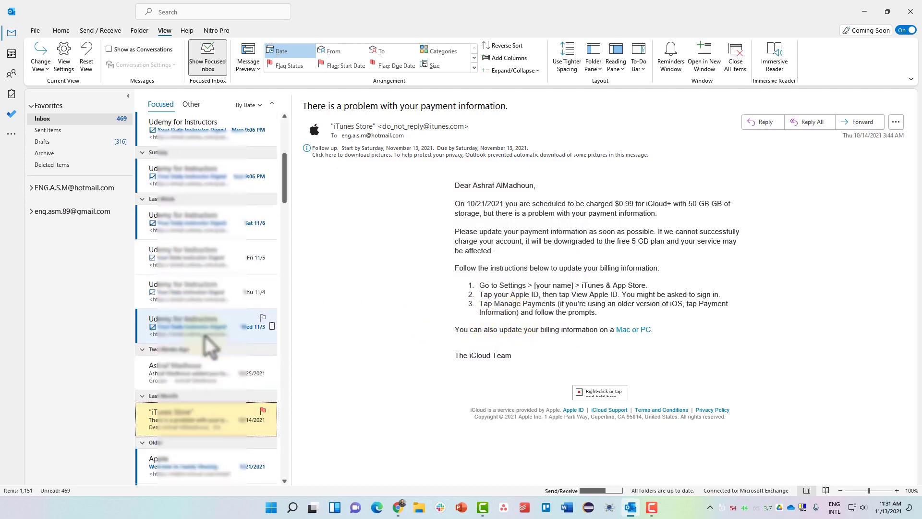
pyautogui.scroll(-5, 209, 343)
pyautogui.scroll(3, 209, 343)
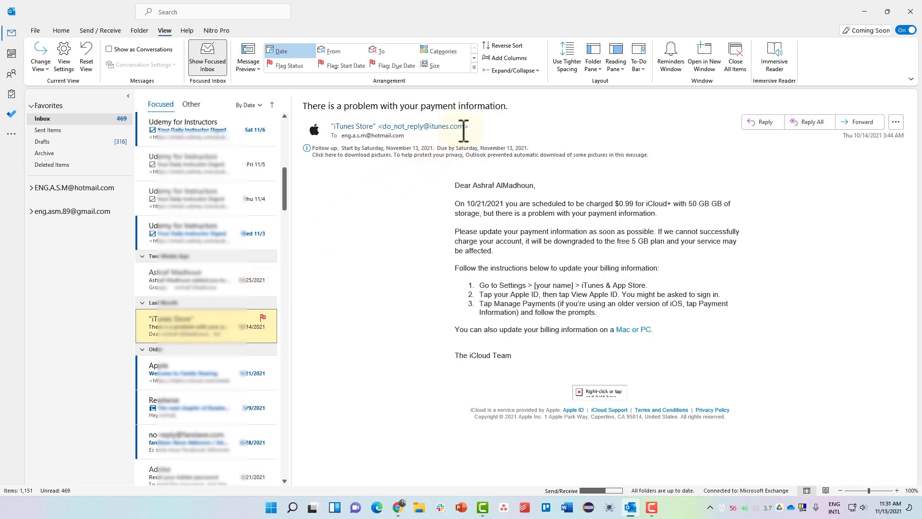
# - Copy the iTunes Store sender's address from its contact card and reopen Advanced View Settings
pyautogui.moveTo(433, 126); pyautogui.dragTo(379, 125)
pyautogui.moveTo(380, 126)
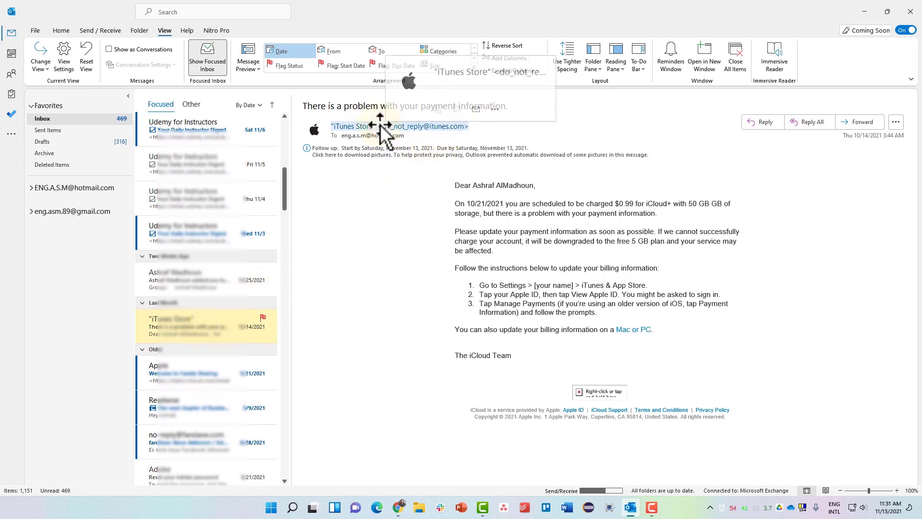
pyautogui.click(505, 74)
pyautogui.hotkey('ctrl', 'c')
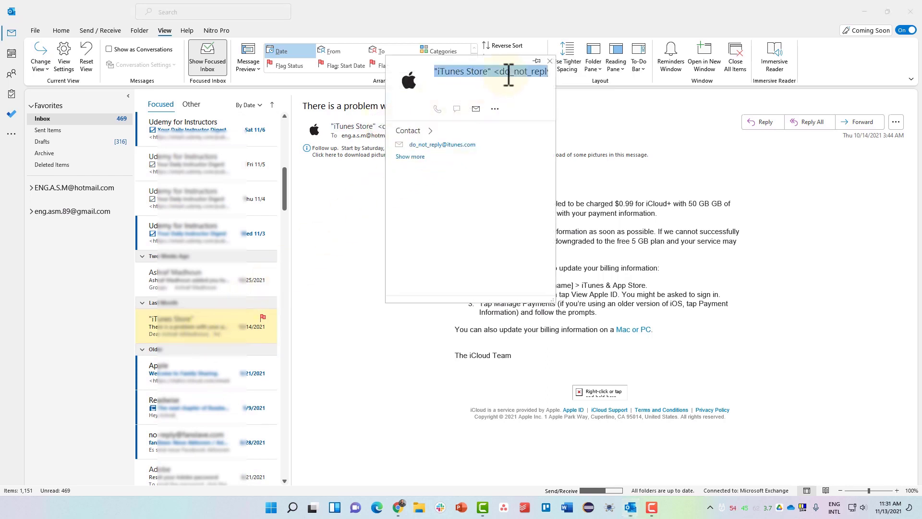
pyautogui.click(353, 192)
pyautogui.hotkey('ctrl', 'a')
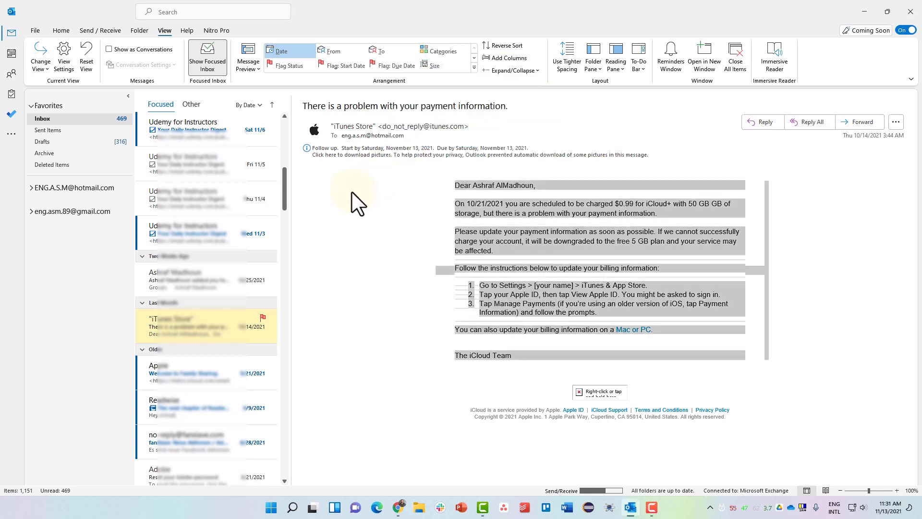
pyautogui.click(65, 62)
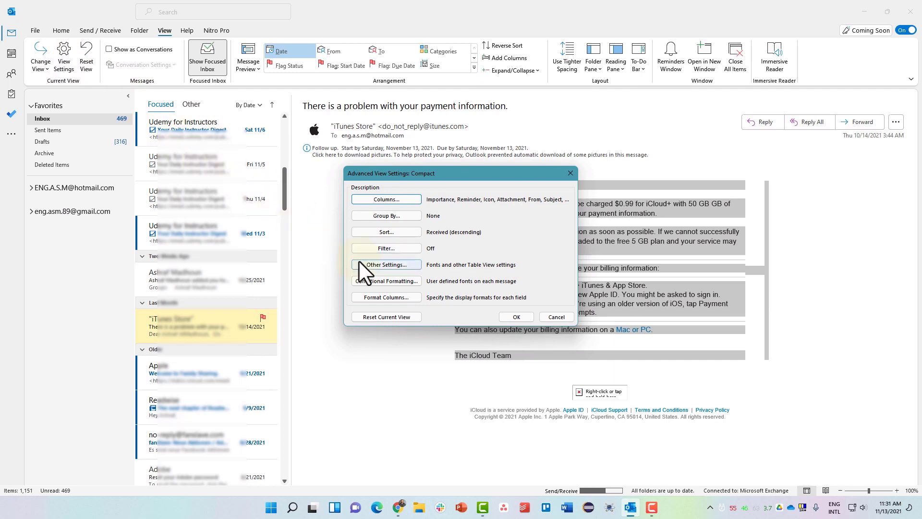
pyautogui.click(385, 280)
pyautogui.click(412, 244)
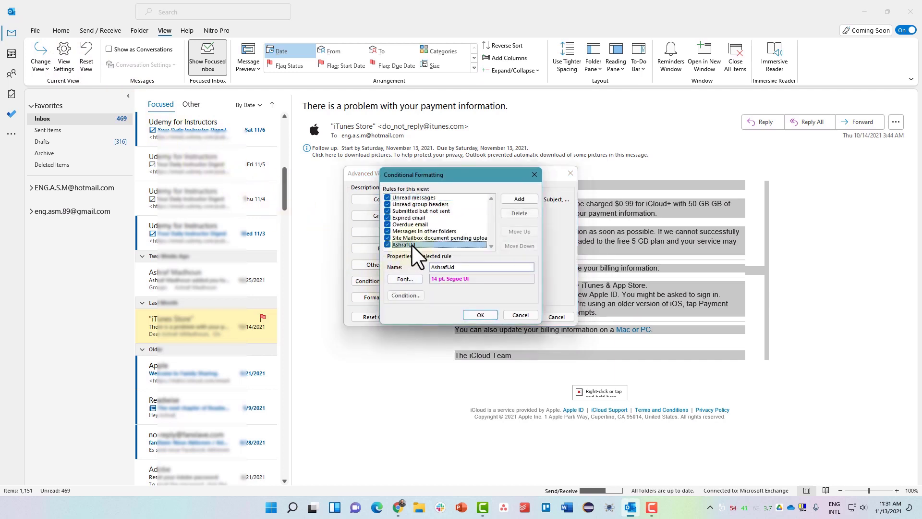
pyautogui.click(409, 295)
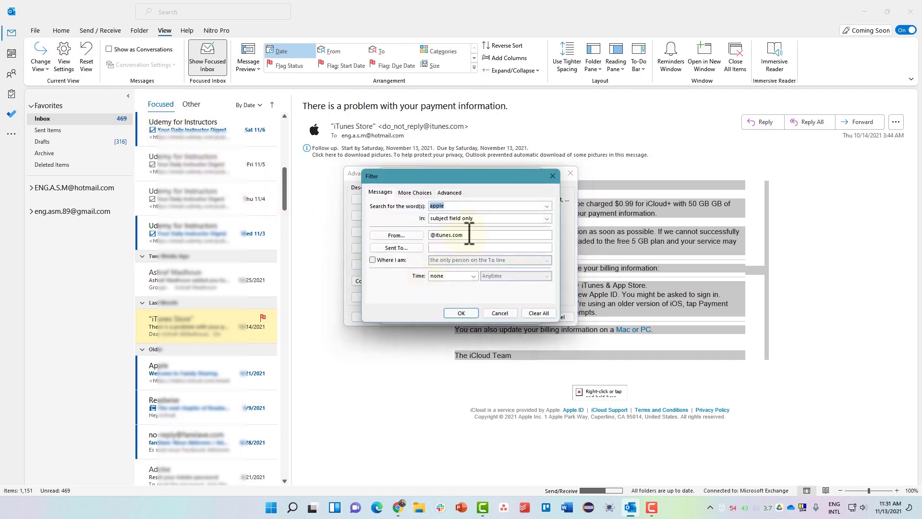
pyautogui.doubleClick(469, 235)
pyautogui.hotkey('ctrl', 'v')
pyautogui.moveTo(467, 235); pyautogui.dragTo(431, 240)
pyautogui.press('BackSpace')
pyautogui.click(532, 235)
pyautogui.press('BackSpace')
# - Shorten the search word to 'appl' and confirm all dialogs to apply the rule
pyautogui.click(455, 206)
pyautogui.click(455, 206)
pyautogui.press('BackSpace')
pyautogui.click(453, 313)
pyautogui.click(469, 316)
pyautogui.click(511, 317)
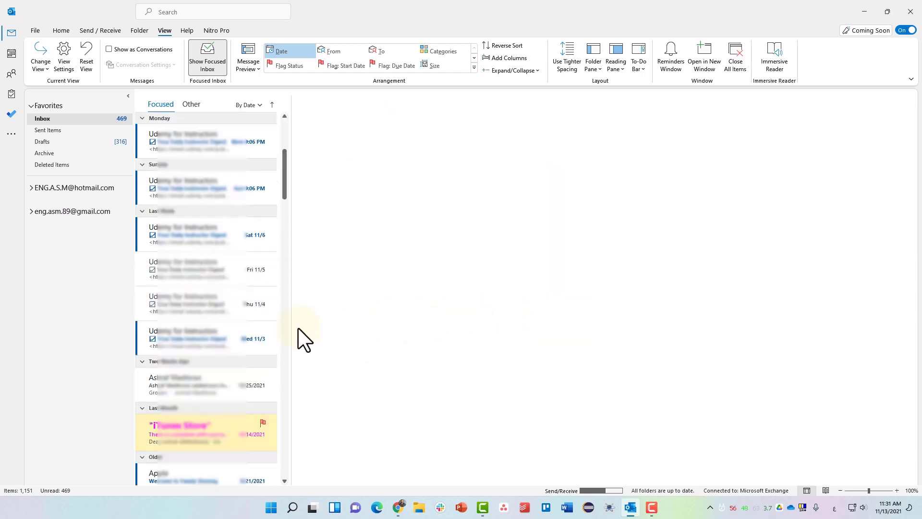
# - Scroll the message list and open the fuchsia iTunes Store payment message
pyautogui.scroll(3, 283, 188)
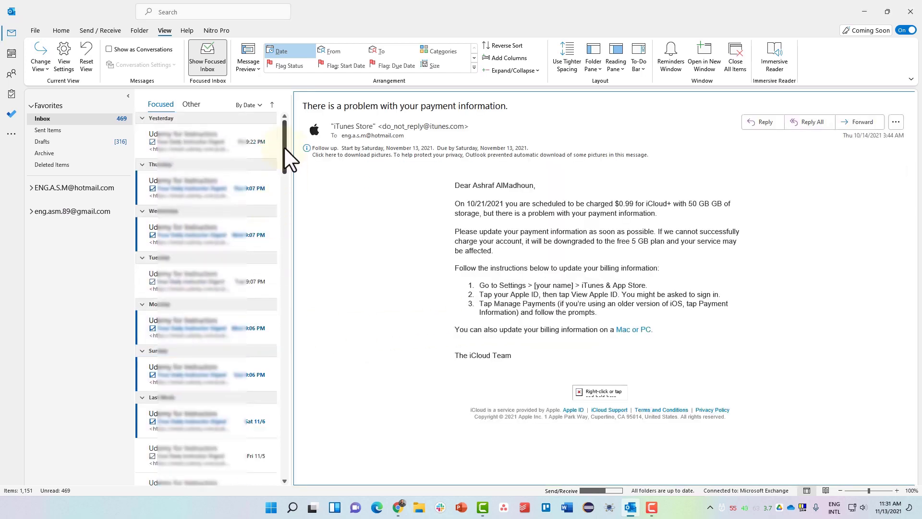
pyautogui.moveTo(284, 146); pyautogui.dragTo(282, 215)
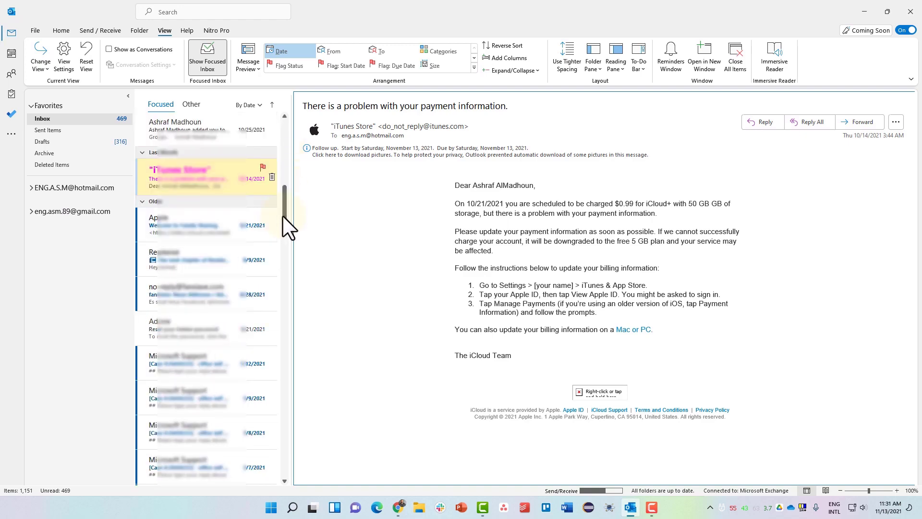
pyautogui.click(182, 233)
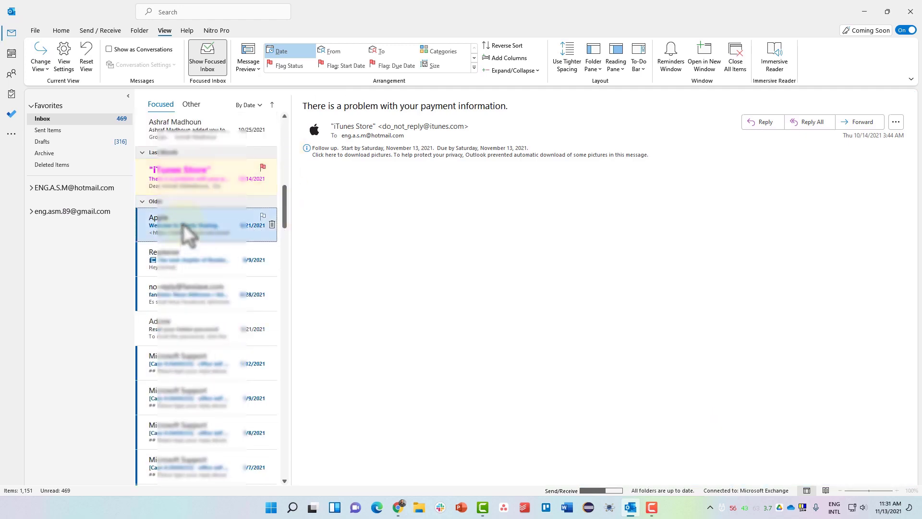
pyautogui.click(193, 181)
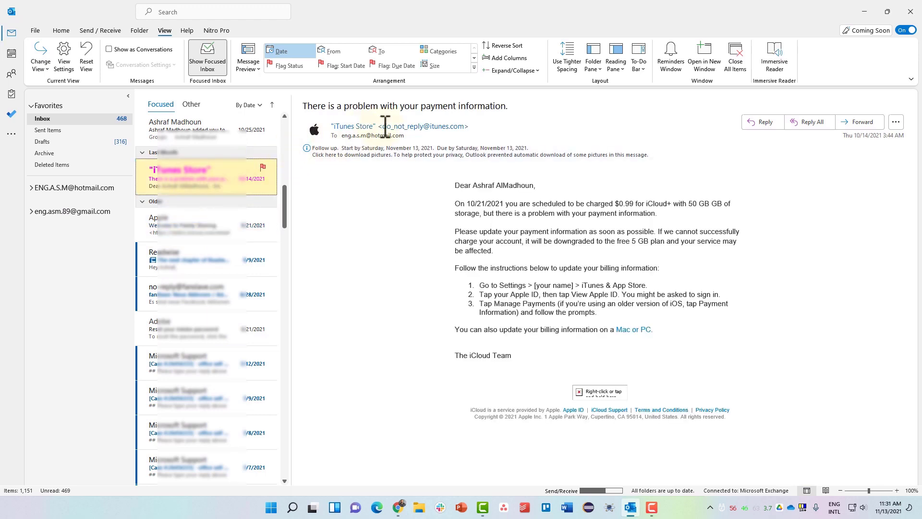
# - Check the iTunes Store sender's contact card, then open Apple's 'Welcome to Family Sharing' email
pyautogui.moveTo(385, 125); pyautogui.dragTo(439, 130)
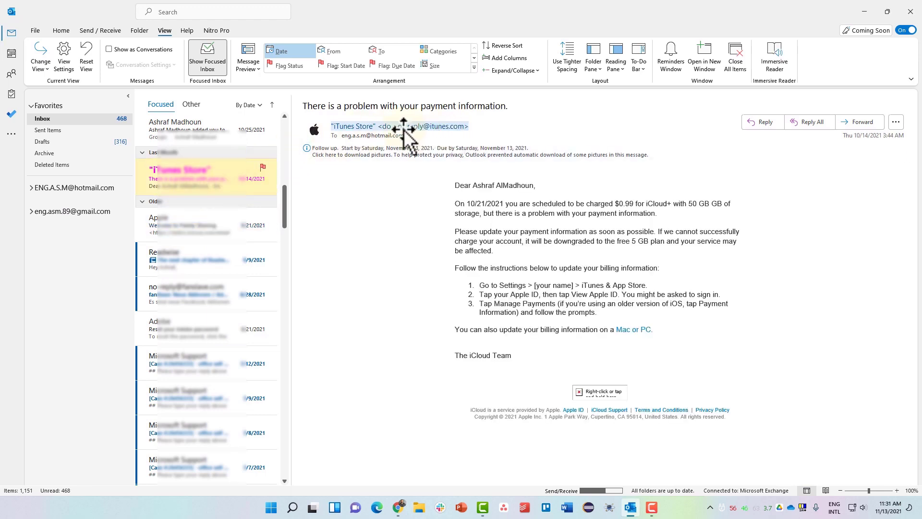
pyautogui.moveTo(402, 129)
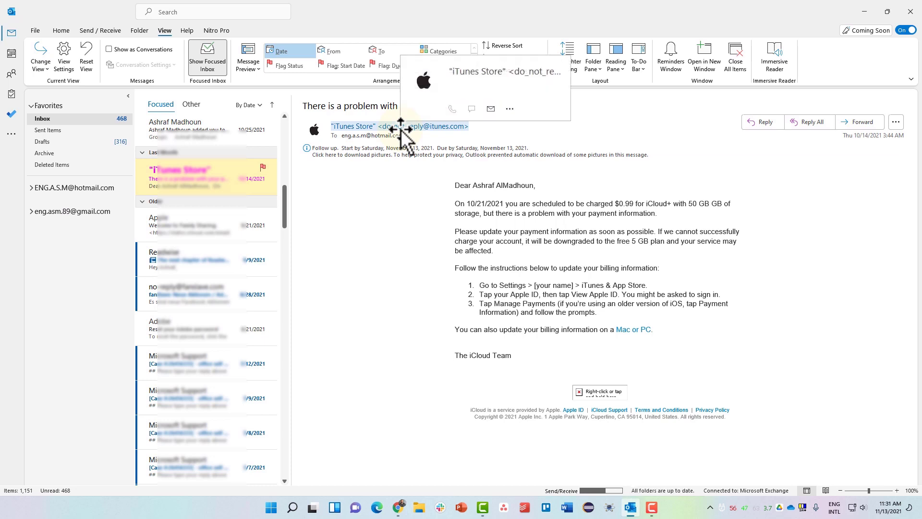
pyautogui.click(402, 129)
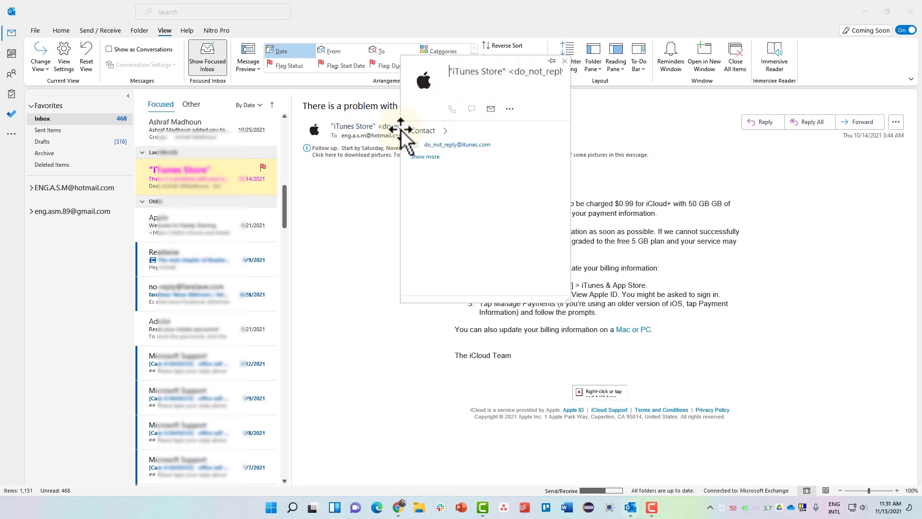
pyautogui.click(340, 213)
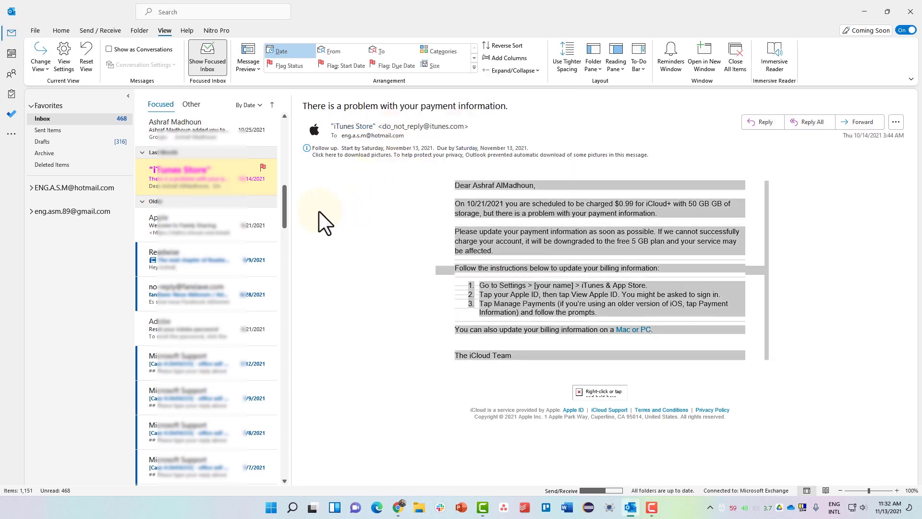
pyautogui.click(227, 224)
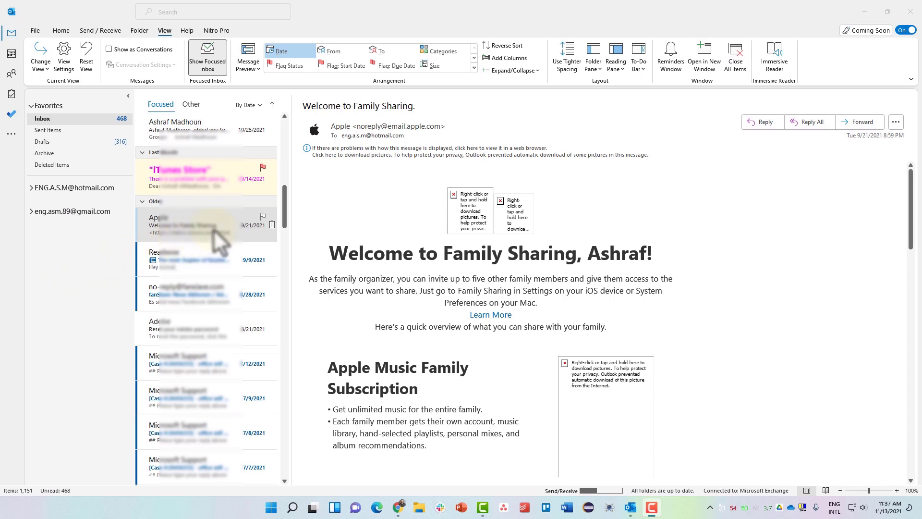
# - Flag Apple's 'Welcome to Family Sharing' email for today and open Adobe's 'Reset your Adobe password' email
pyautogui.click(263, 217)
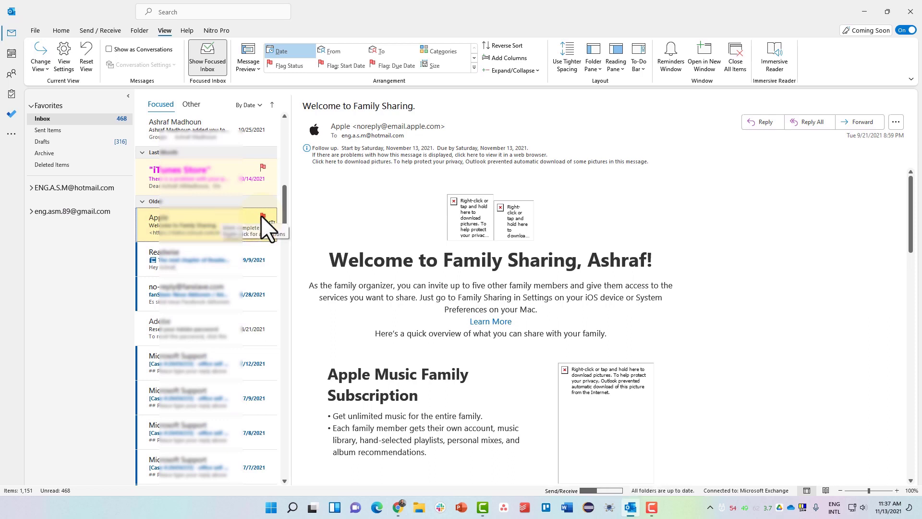
pyautogui.scroll(-2, 232, 250)
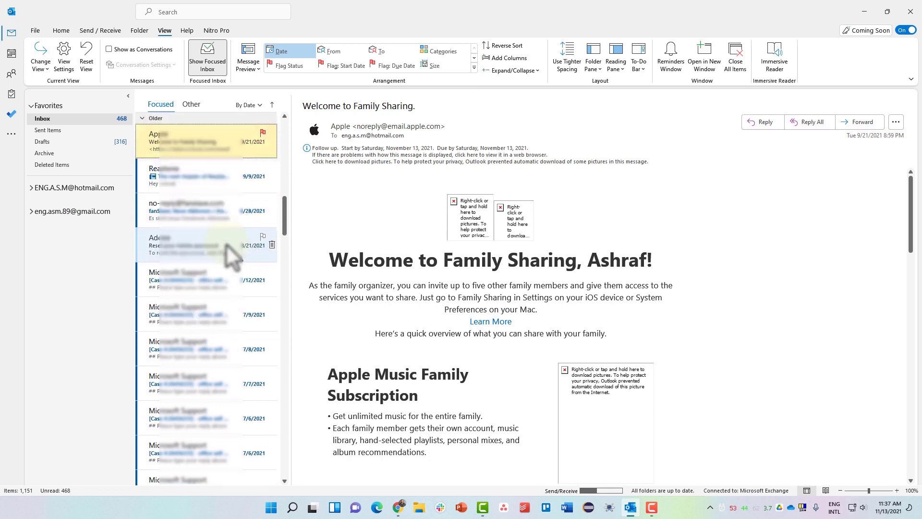
pyautogui.click(226, 245)
pyautogui.scroll(5, 218, 250)
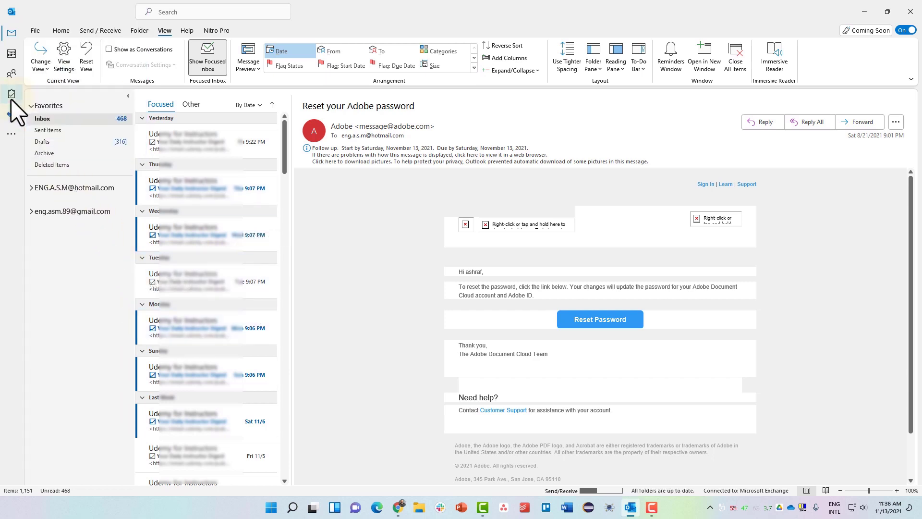
pyautogui.moveTo(11, 99)
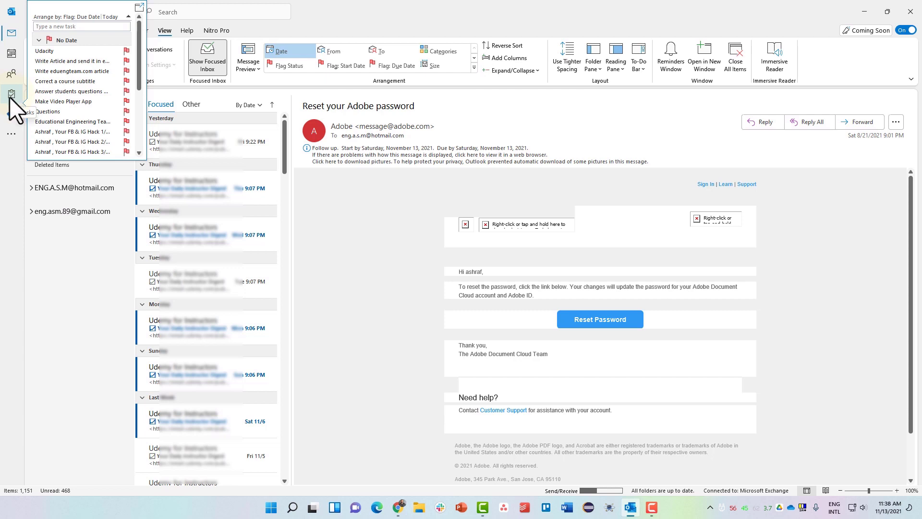
# - In the To-Do List, mark the iTunes 'problem with your payment information' task complete
pyautogui.click(10, 95)
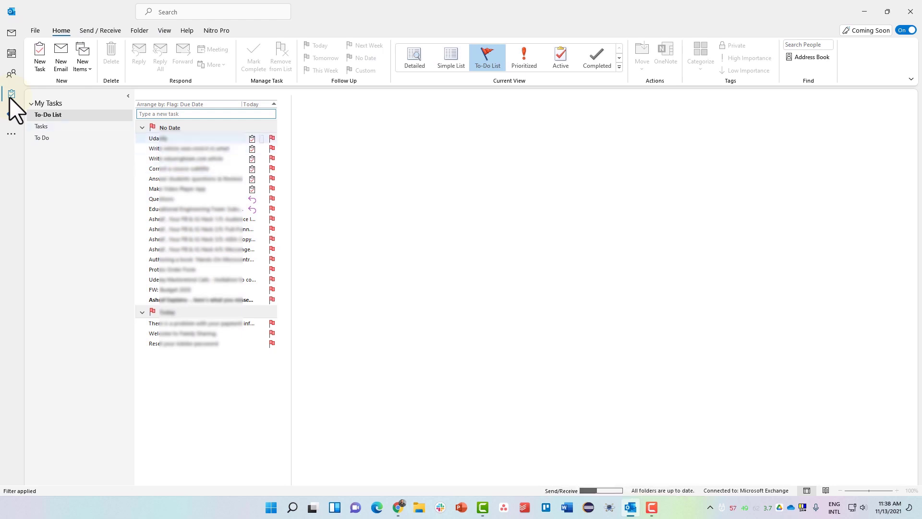
pyautogui.click(188, 345)
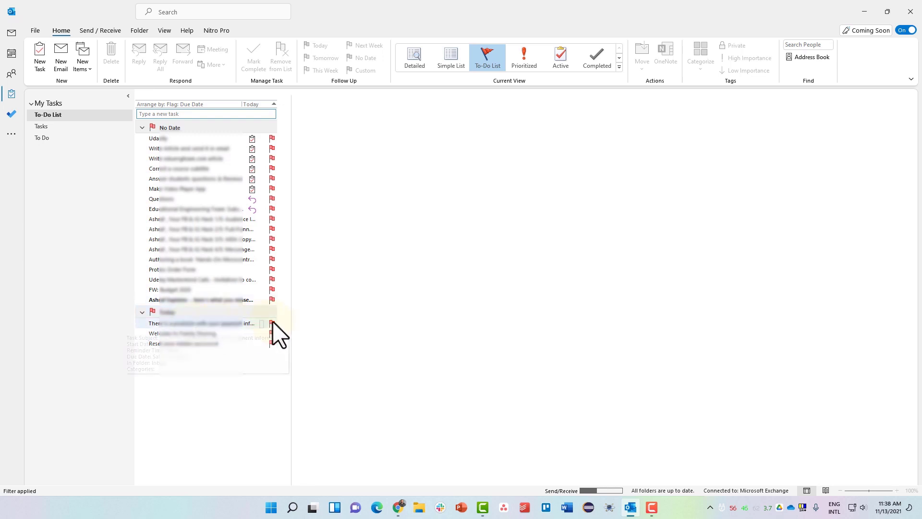
pyautogui.click(230, 325)
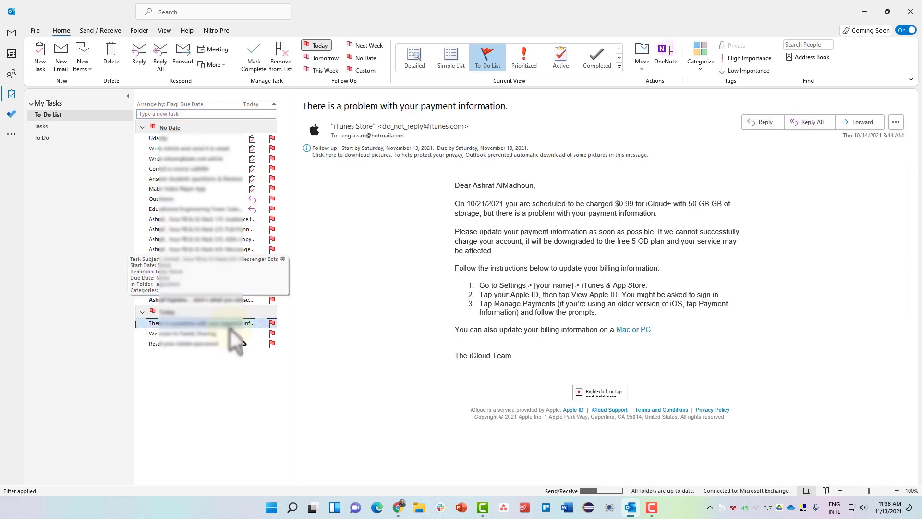
pyautogui.click(272, 323)
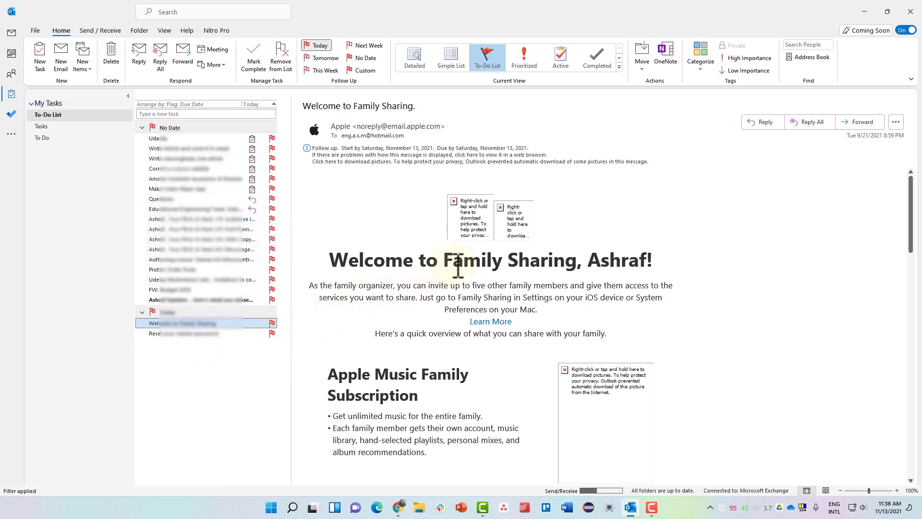
# - Back in the Inbox, mark the Apple Family Sharing email's follow-up flag complete
pyautogui.click(9, 33)
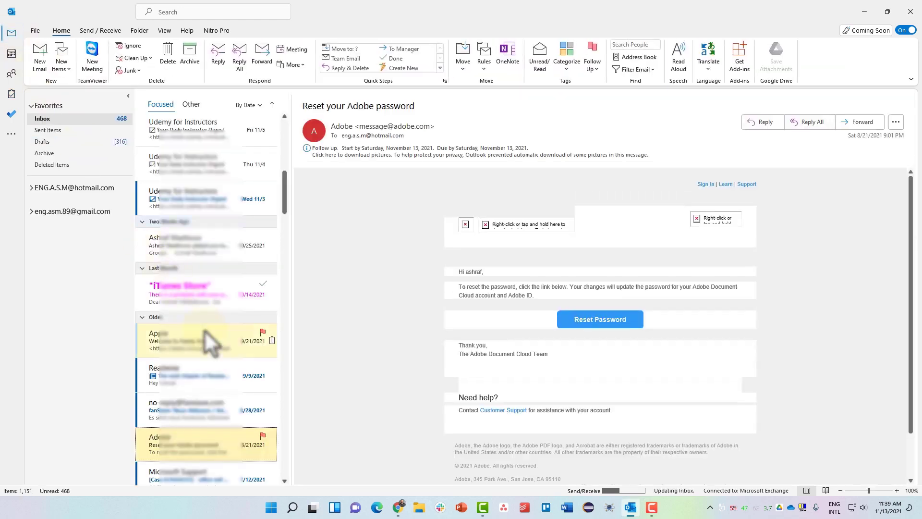
pyautogui.scroll(-1, 205, 330)
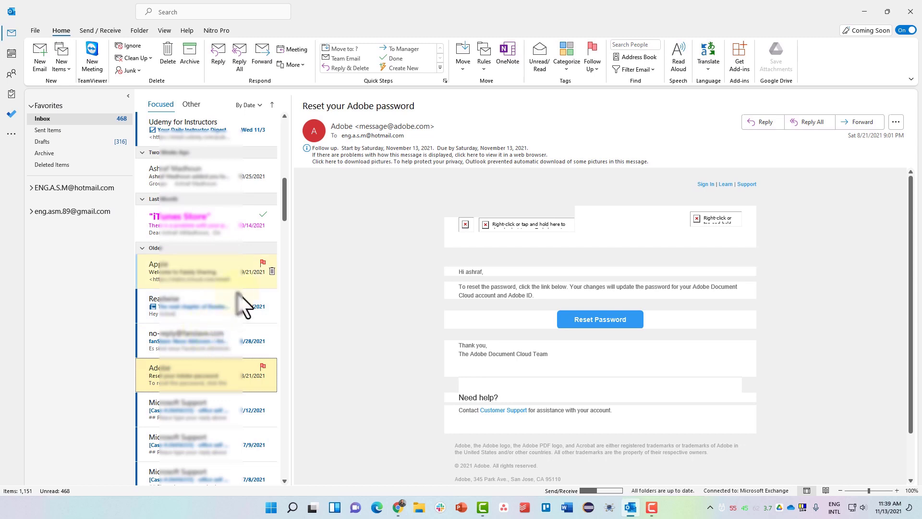
pyautogui.click(261, 262)
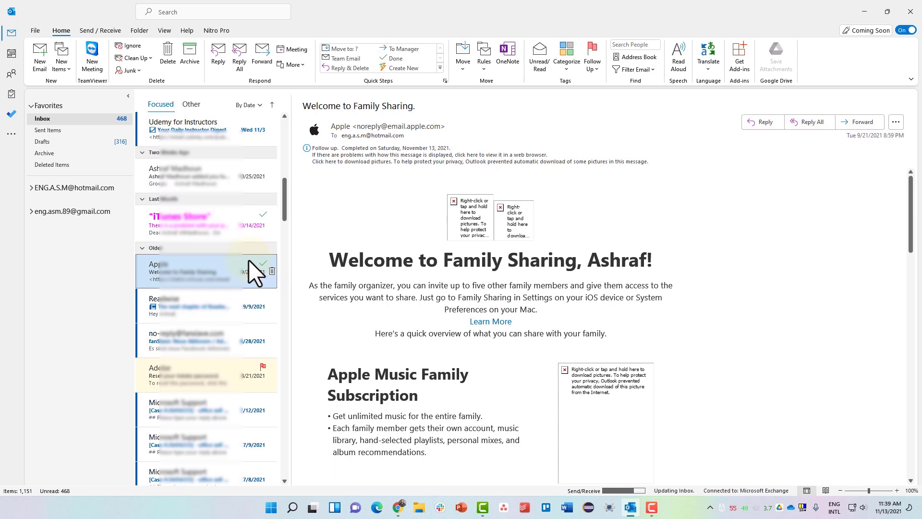
pyautogui.scroll(-1, 249, 260)
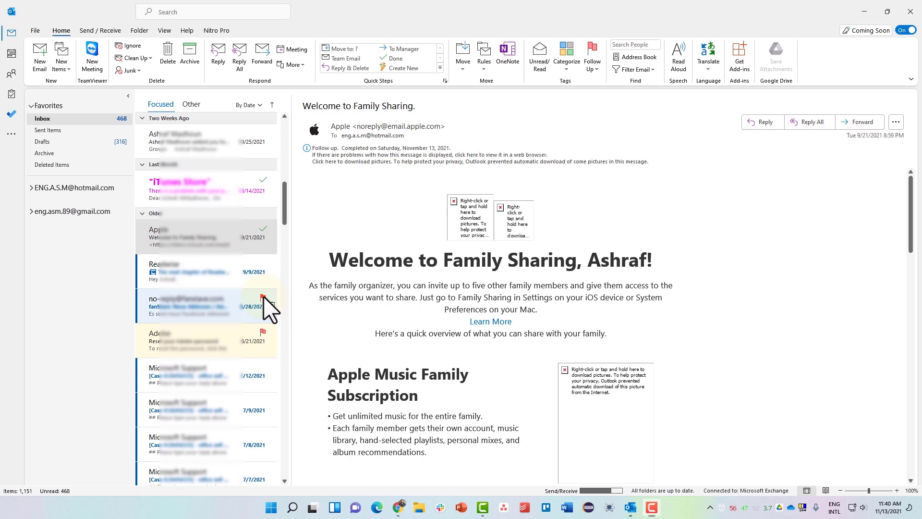
# - Flag the 9/9/2021 email for follow-up Tomorrow
pyautogui.rightClick(263, 296)
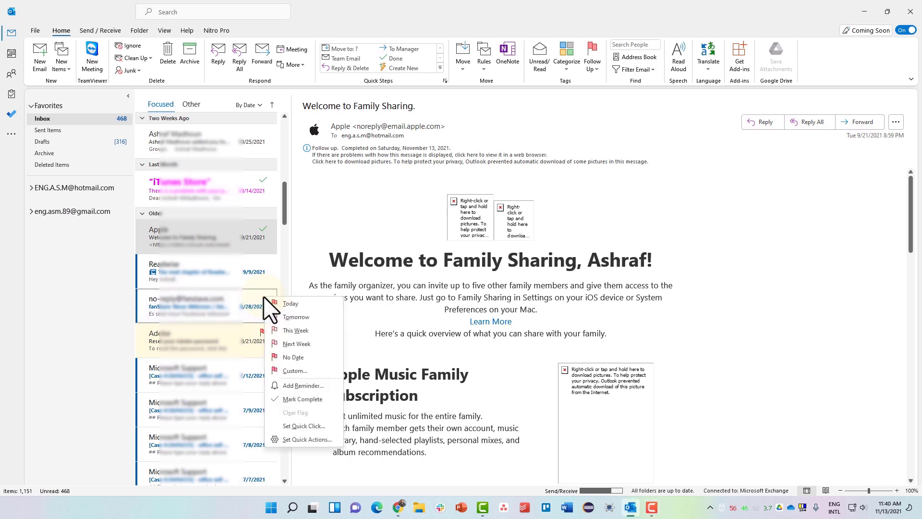
pyautogui.press('Down')
pyautogui.press('Down')
pyautogui.press('Down')
pyautogui.press('Down')
pyautogui.press('Down')
pyautogui.press('Down')
pyautogui.press('Up')
pyautogui.press('Up')
pyautogui.press('Up')
pyautogui.press('Up')
pyautogui.press('Up')
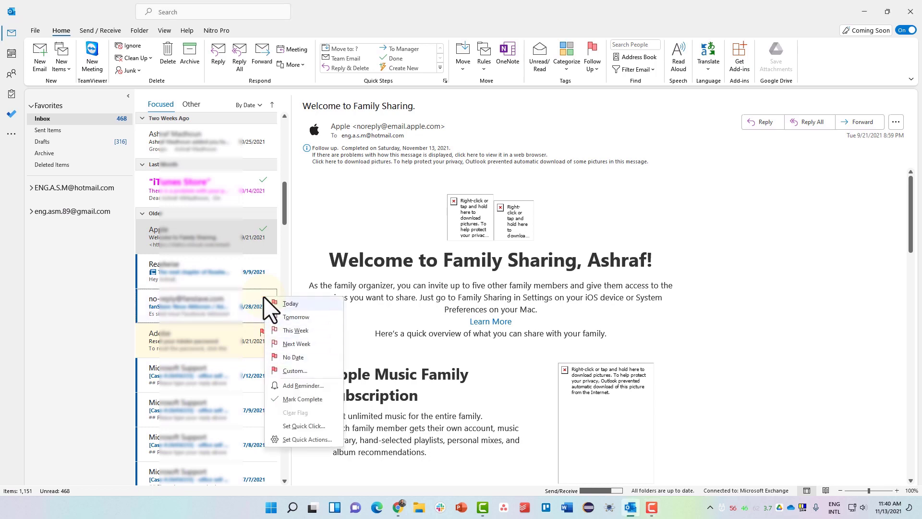
pyautogui.rightClick(267, 264)
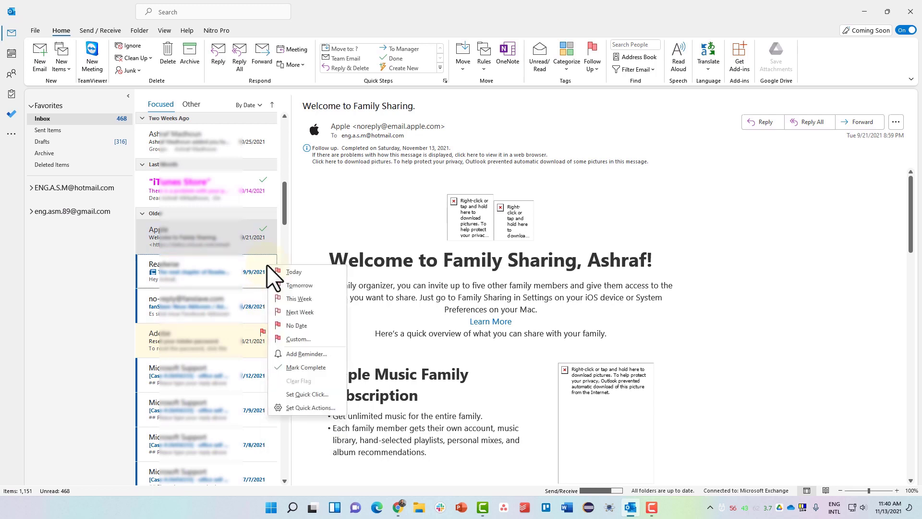
pyautogui.click(299, 285)
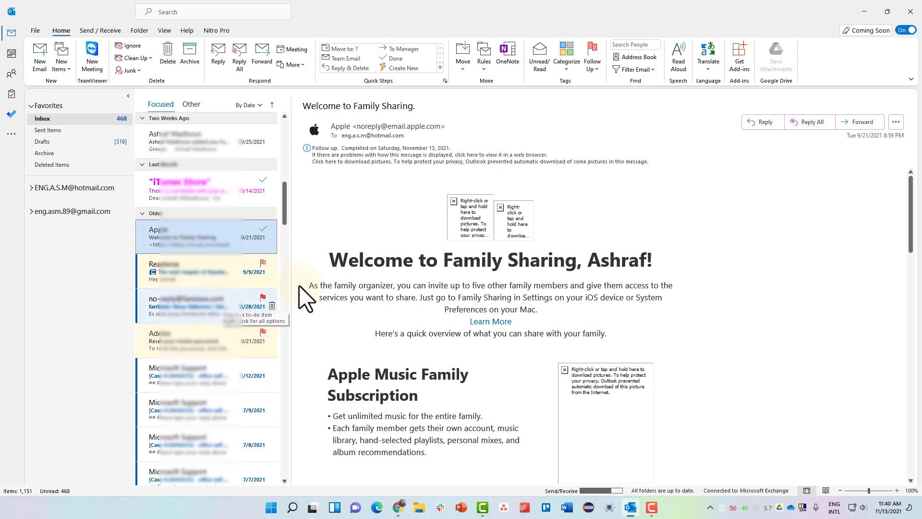
# - Flag the 8/28/2021 no-reply email for follow-up Next Week
pyautogui.rightClick(262, 298)
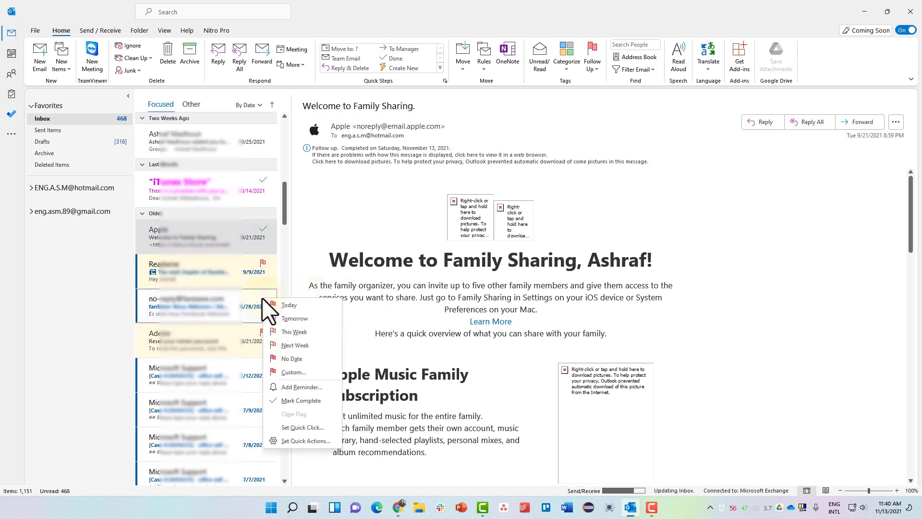
pyautogui.click(298, 344)
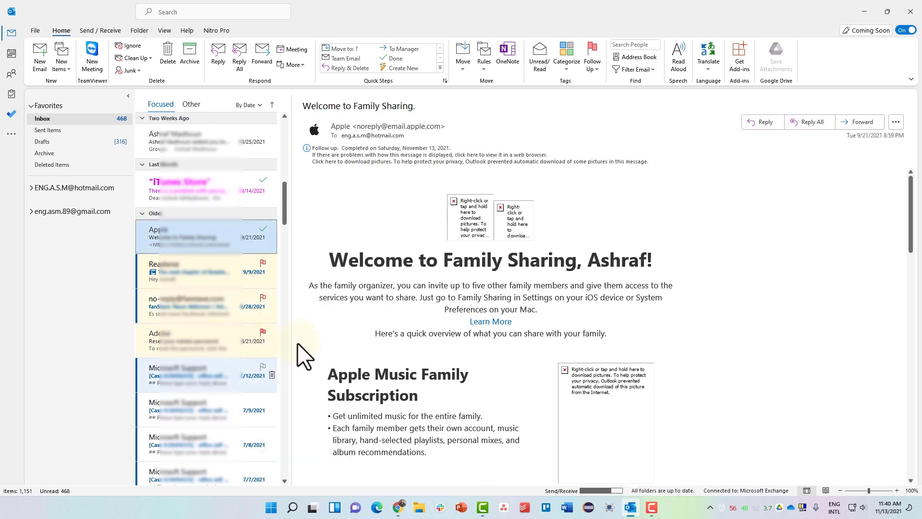
pyautogui.rightClick(252, 372)
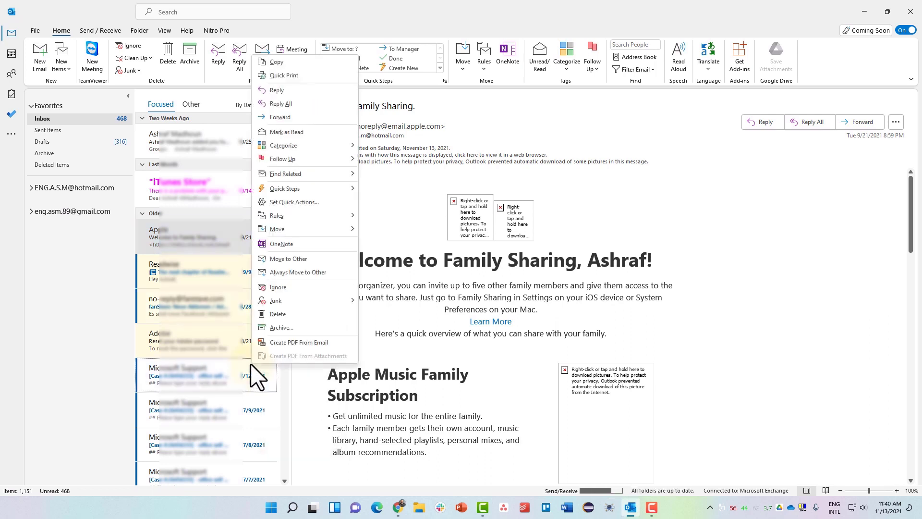
pyautogui.click(301, 381)
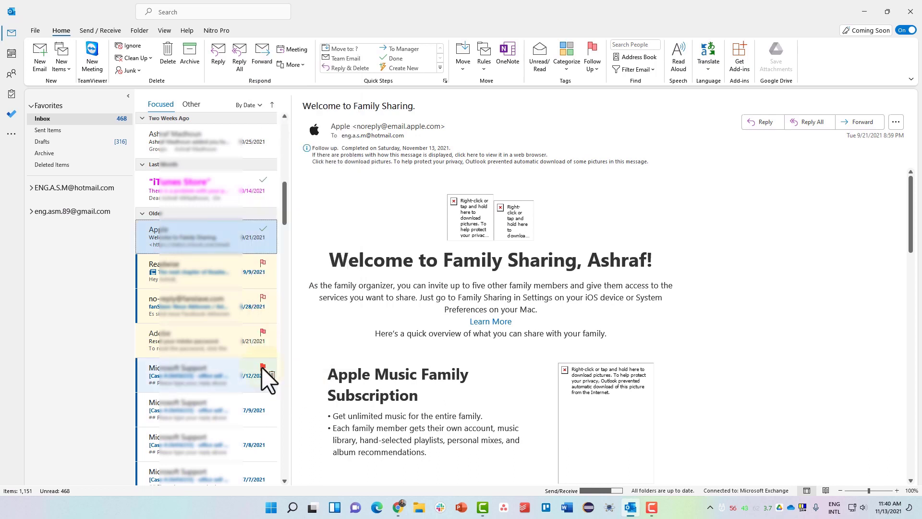
pyautogui.rightClick(261, 367)
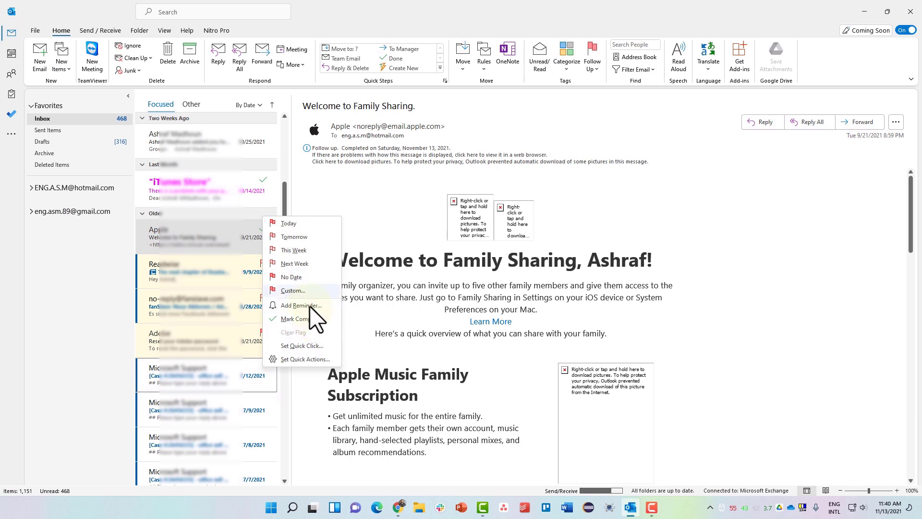
# - Give the 7/12/2021 Microsoft Support email a custom flag starting and due Friday, December 3, 2021
pyautogui.click(298, 291)
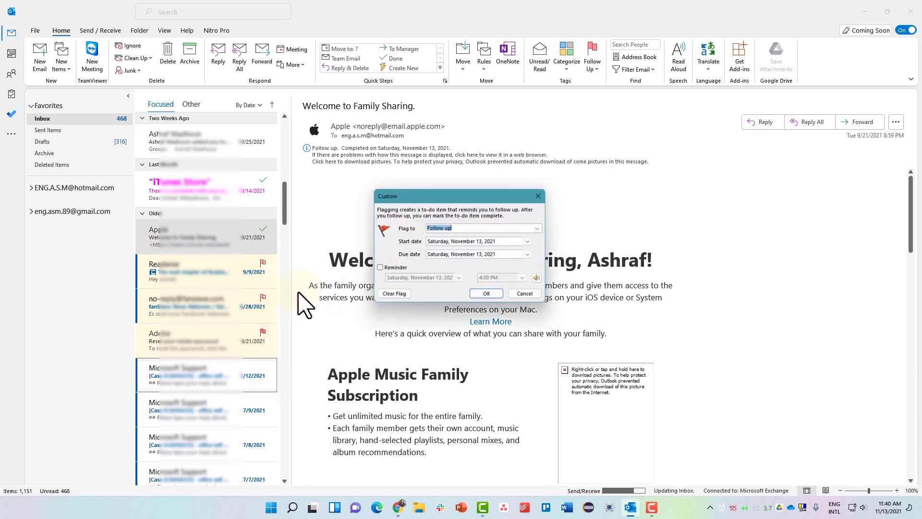
pyautogui.click(465, 243)
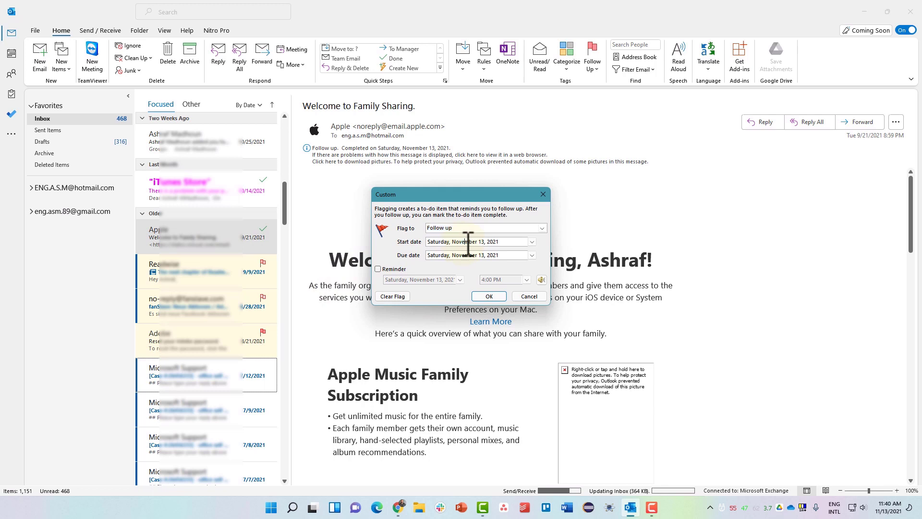
pyautogui.click(533, 242)
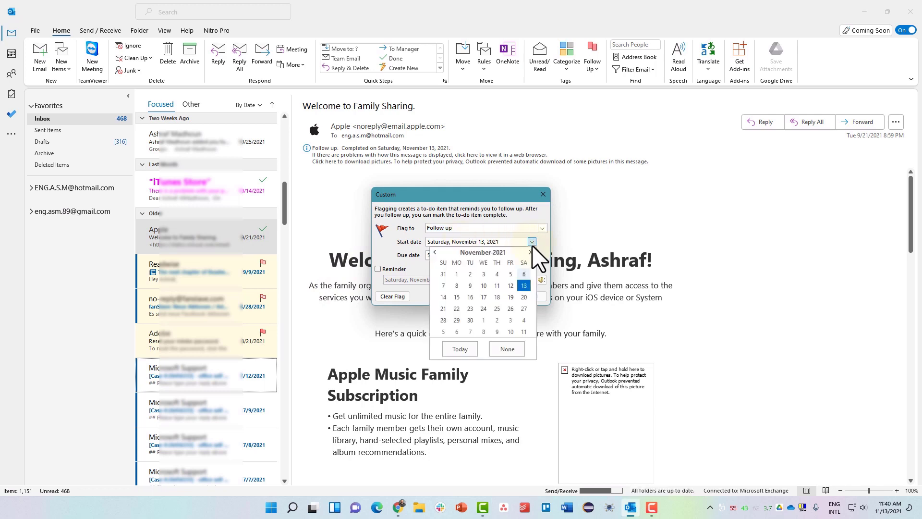
pyautogui.click(510, 320)
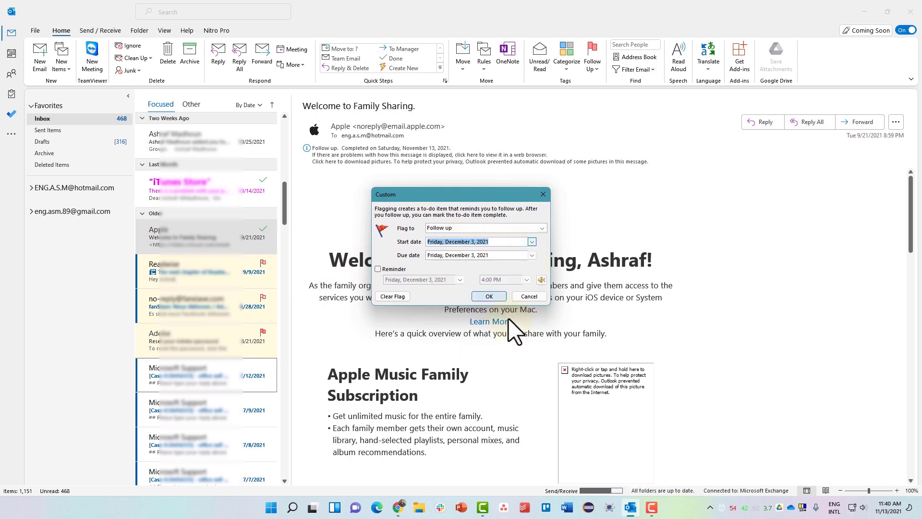
pyautogui.click(488, 296)
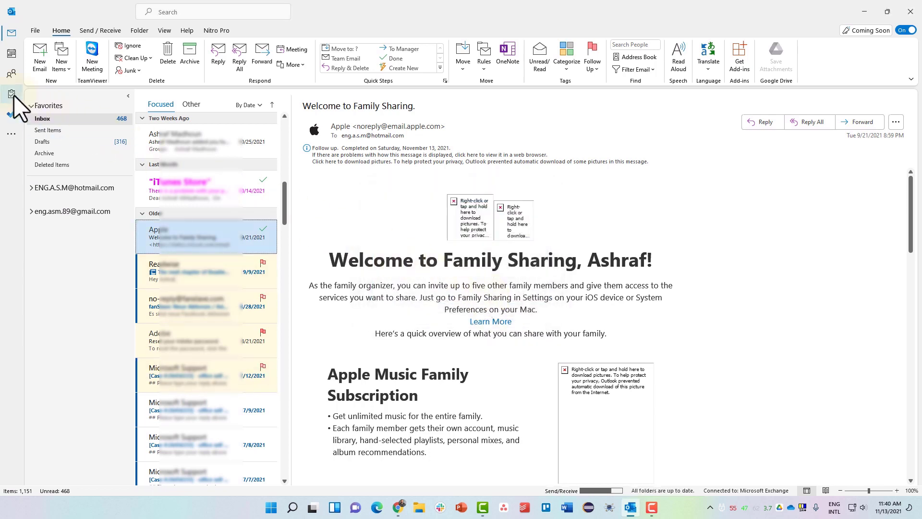
pyautogui.moveTo(13, 95)
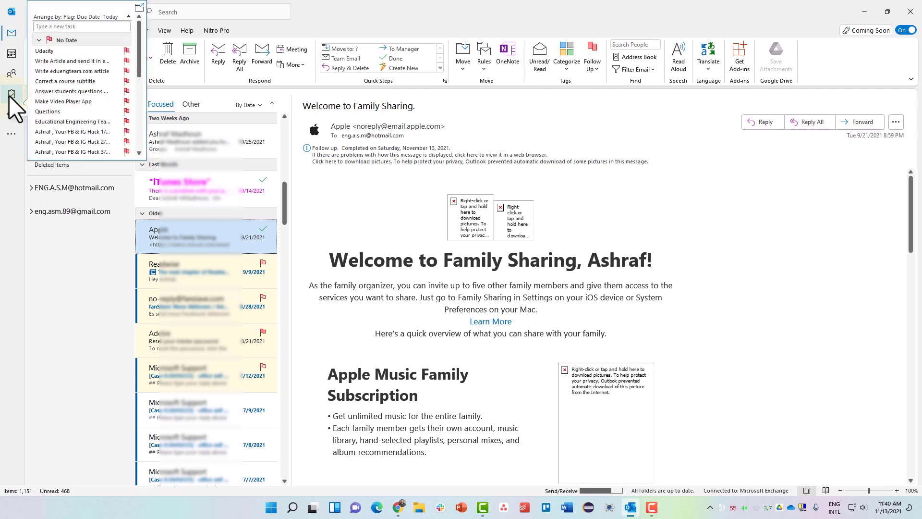
pyautogui.click(9, 97)
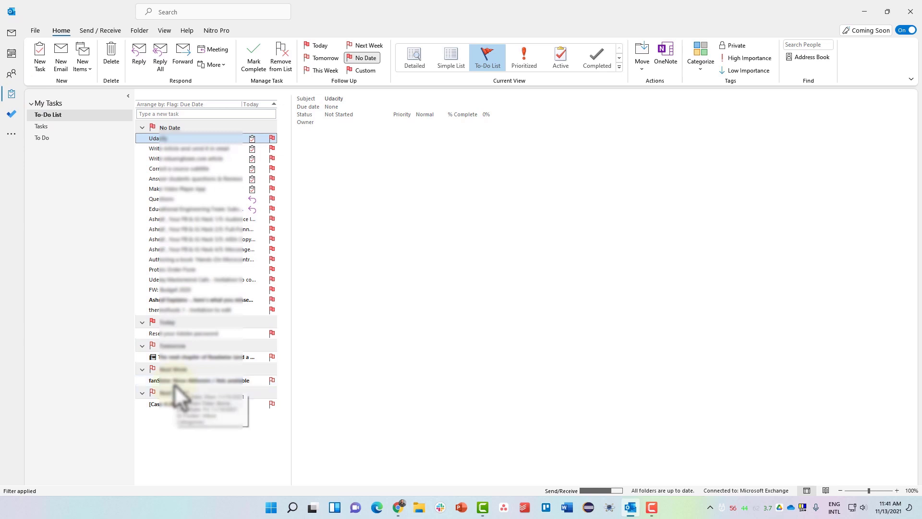
pyautogui.click(270, 382)
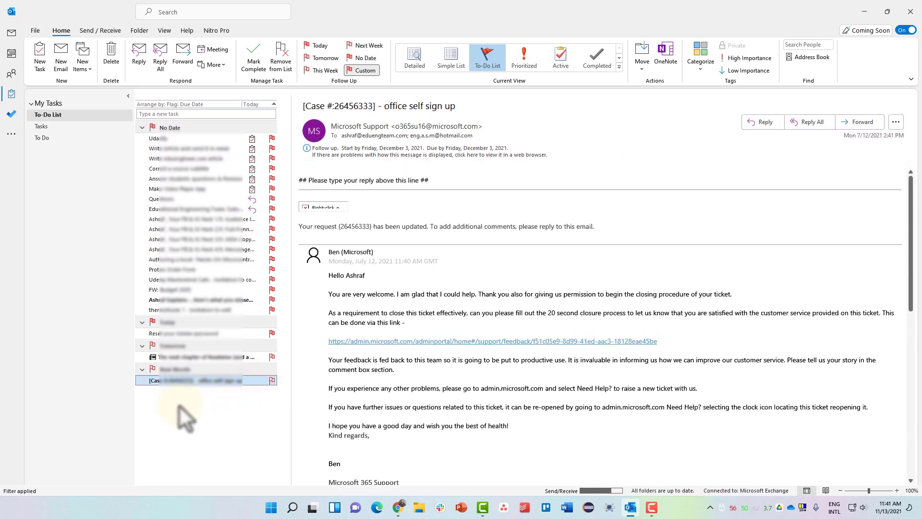
pyautogui.click(196, 333)
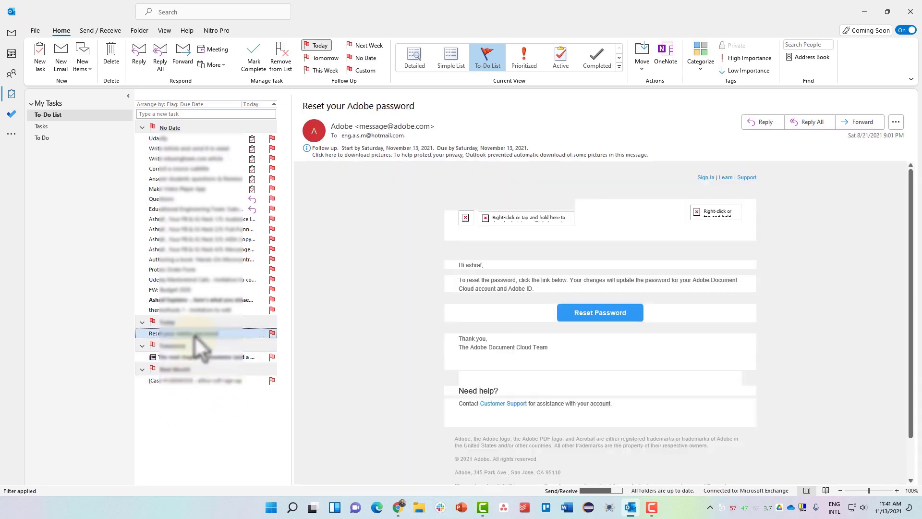
pyautogui.click(9, 37)
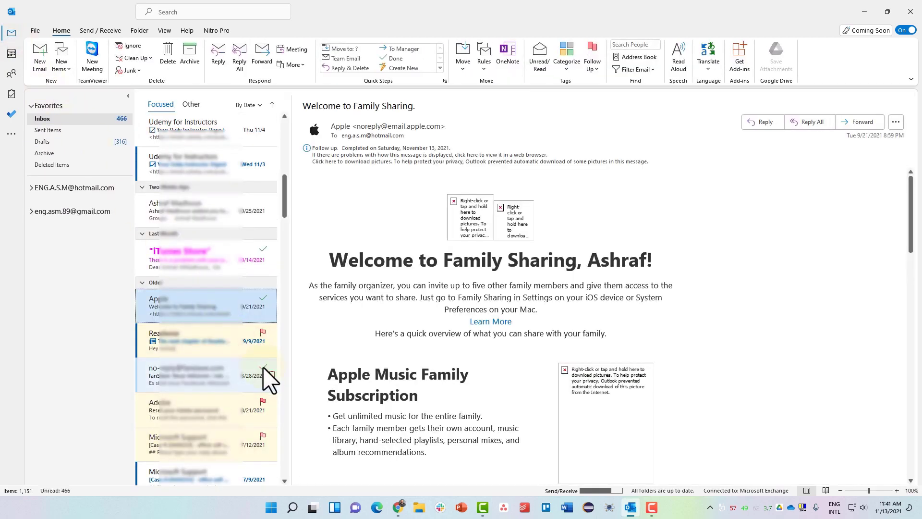
# - Mark the 8/28/2021 no-reply email's follow-up flag complete
pyautogui.click(263, 368)
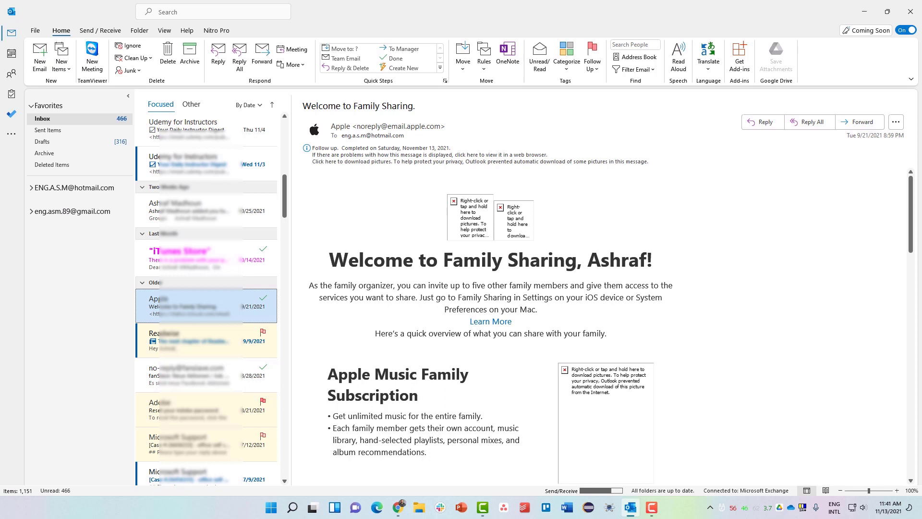
pyautogui.press('F10')
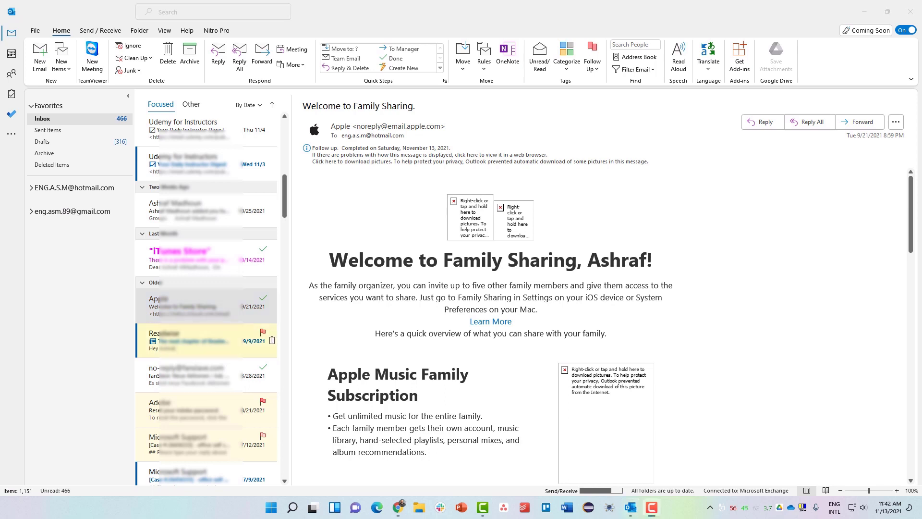
pyautogui.scroll(-2, 207, 408)
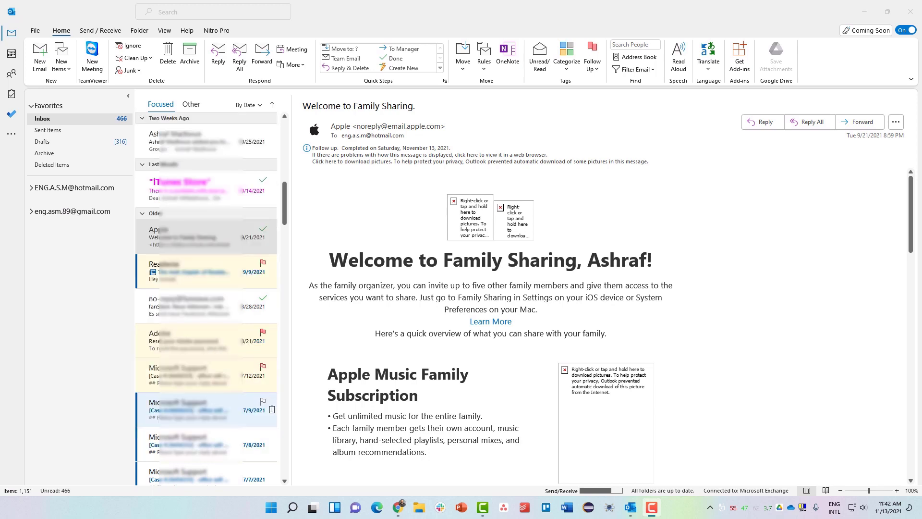
# - Give the 7/9/2021 Microsoft Support email a Follow up flag starting December 4, 2021
pyautogui.rightClick(261, 401)
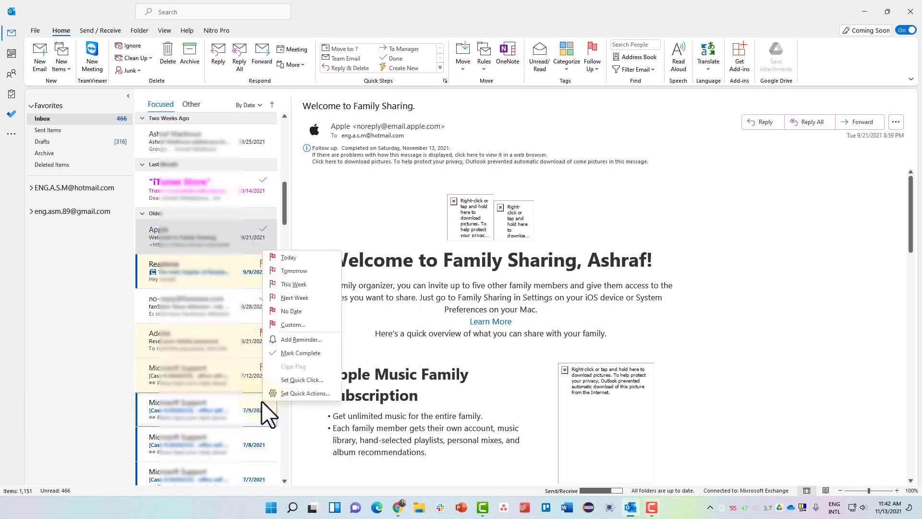
pyautogui.click(289, 338)
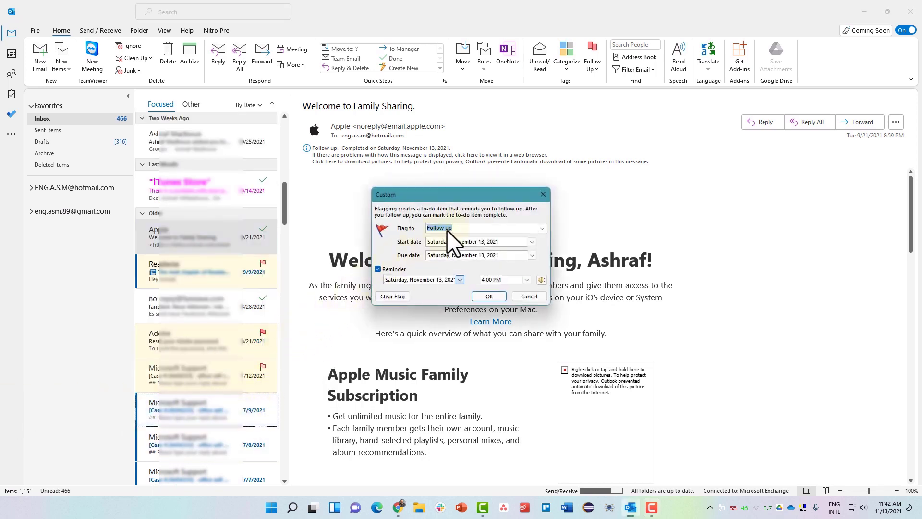
pyautogui.click(542, 227)
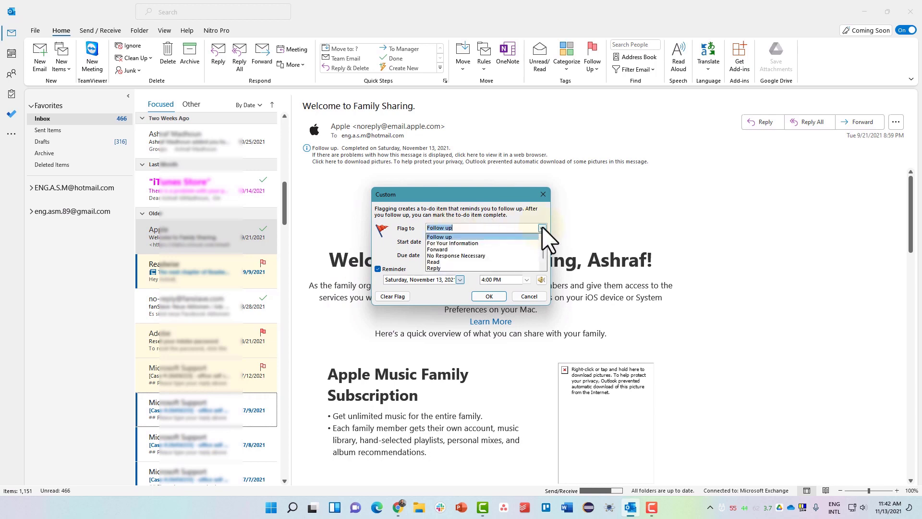
pyautogui.click(542, 227)
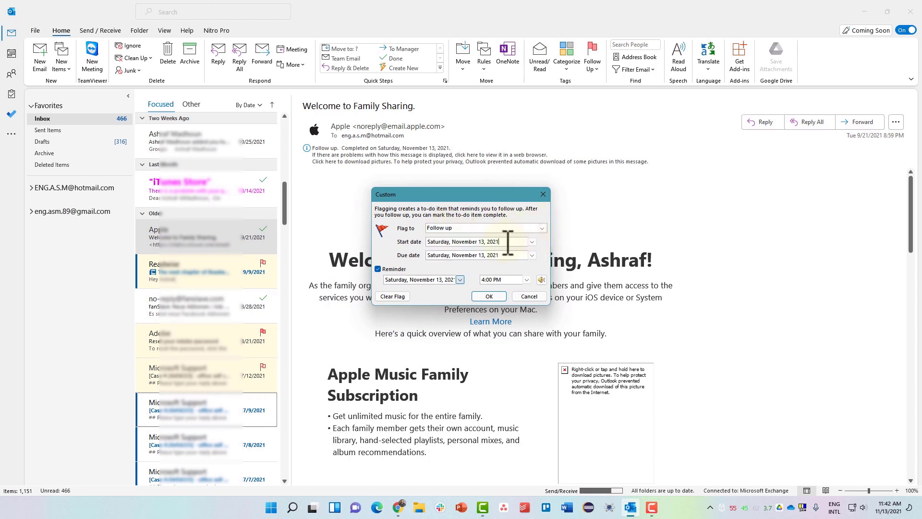
pyautogui.click(532, 241)
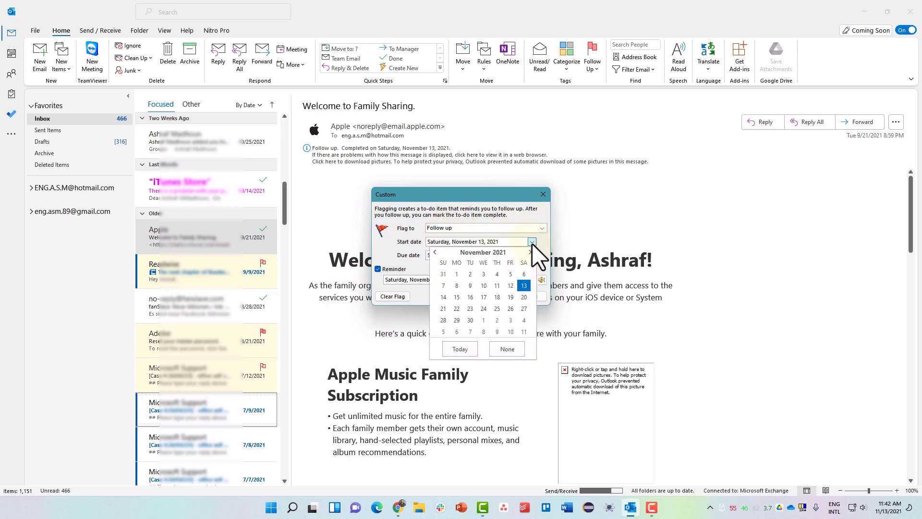
pyautogui.click(523, 320)
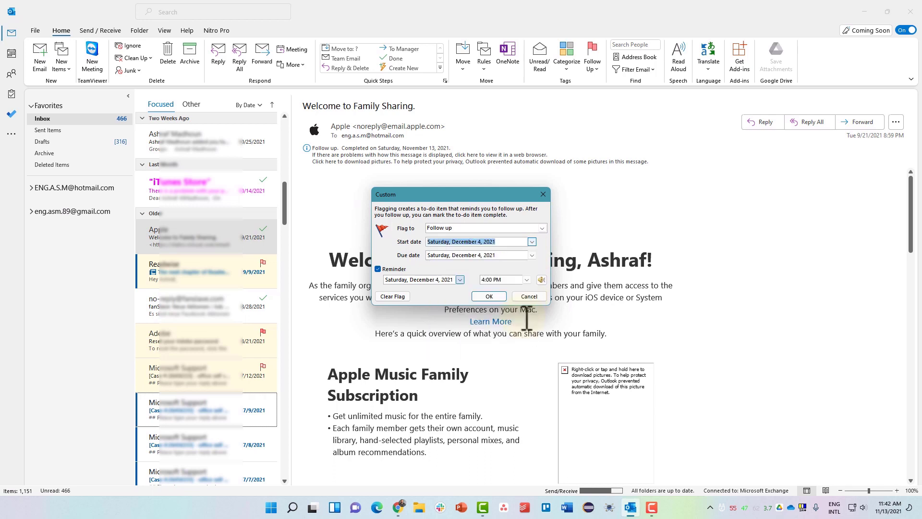
# - Set the flag's reminder to December 3 at 2:00 PM, keeping the default sound
pyautogui.click(460, 279)
pyautogui.click(440, 313)
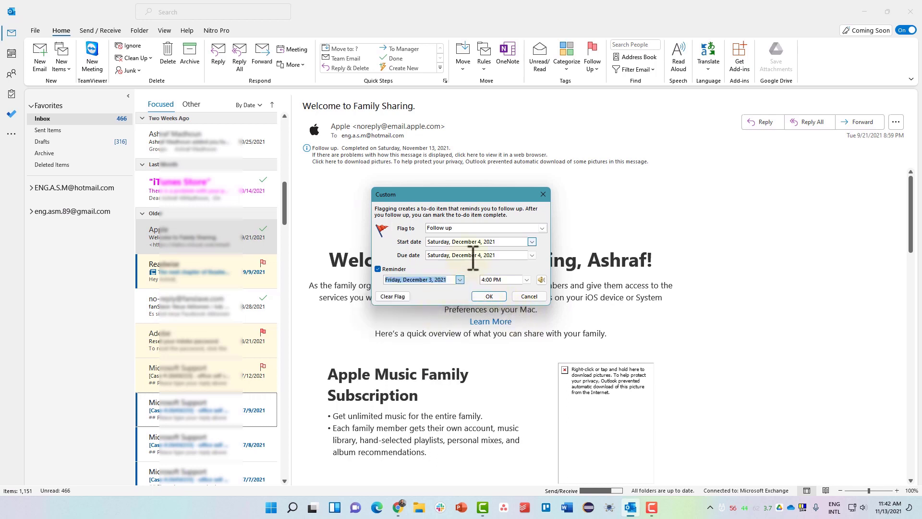
pyautogui.click(489, 280)
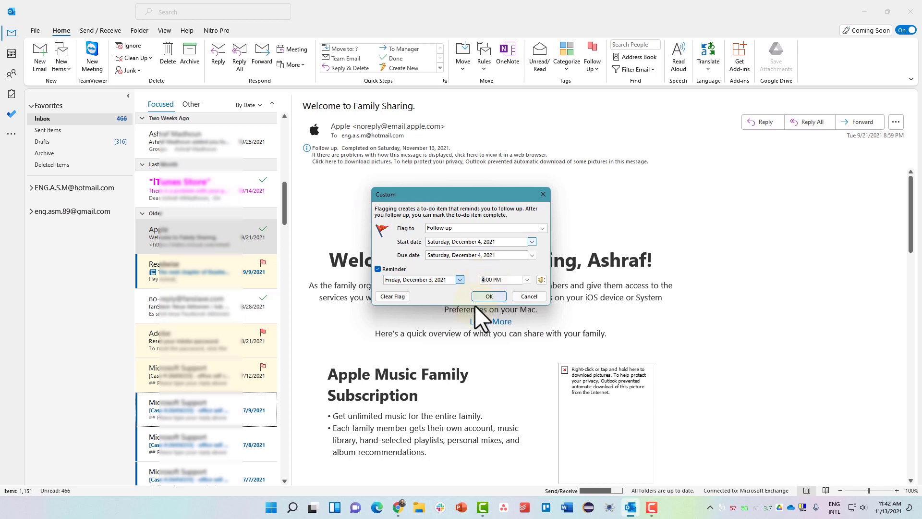
pyautogui.write('2')
pyautogui.click(541, 278)
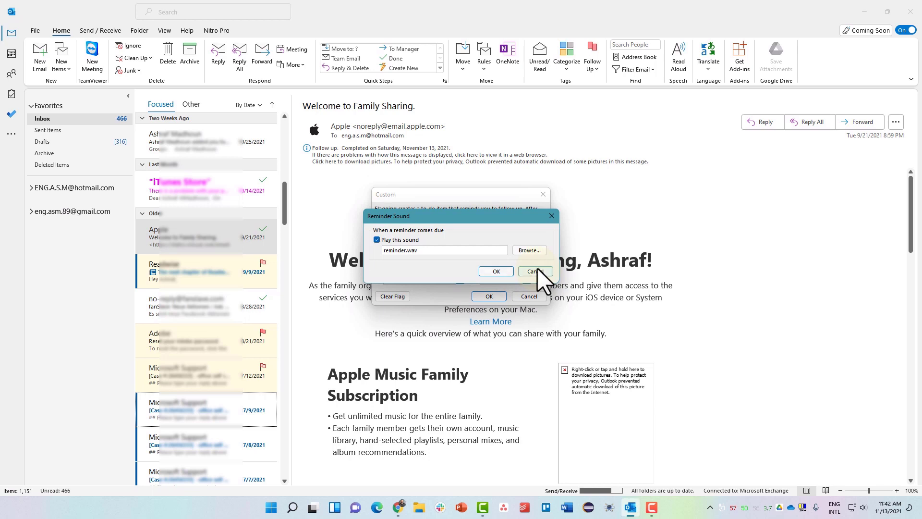
pyautogui.click(536, 270)
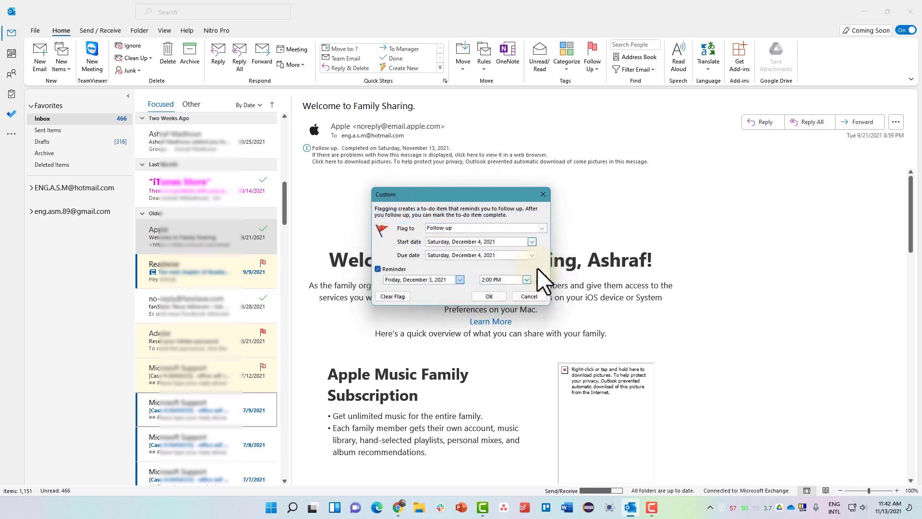
pyautogui.click(483, 296)
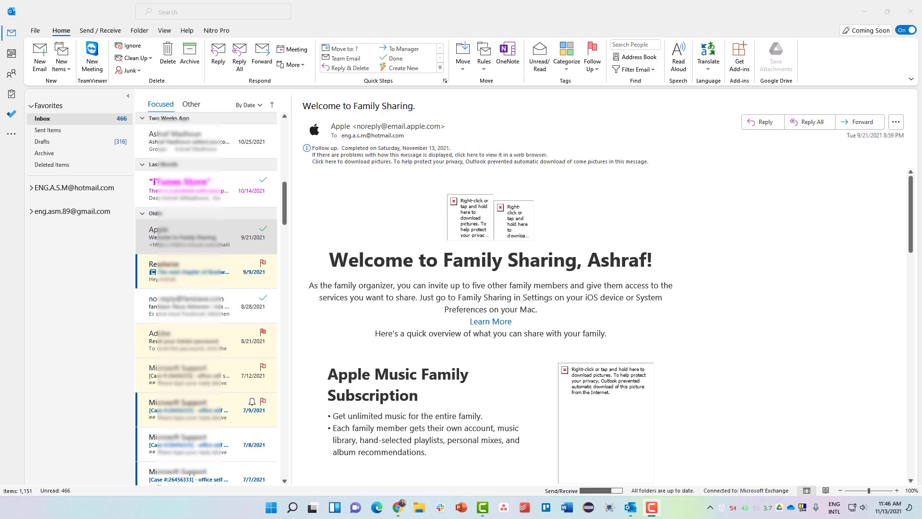
# - Bring up the full colour category list for the iTunes Store payment email
pyautogui.click(186, 185)
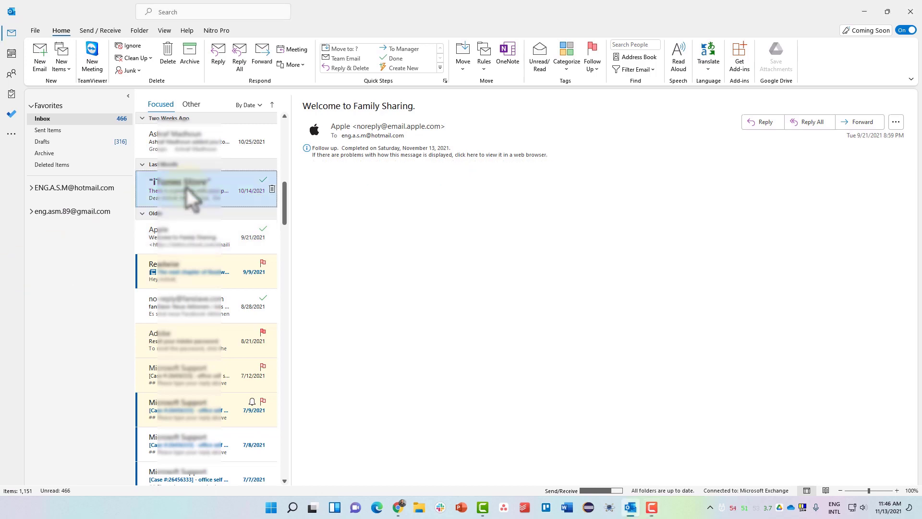
pyautogui.rightClick(185, 186)
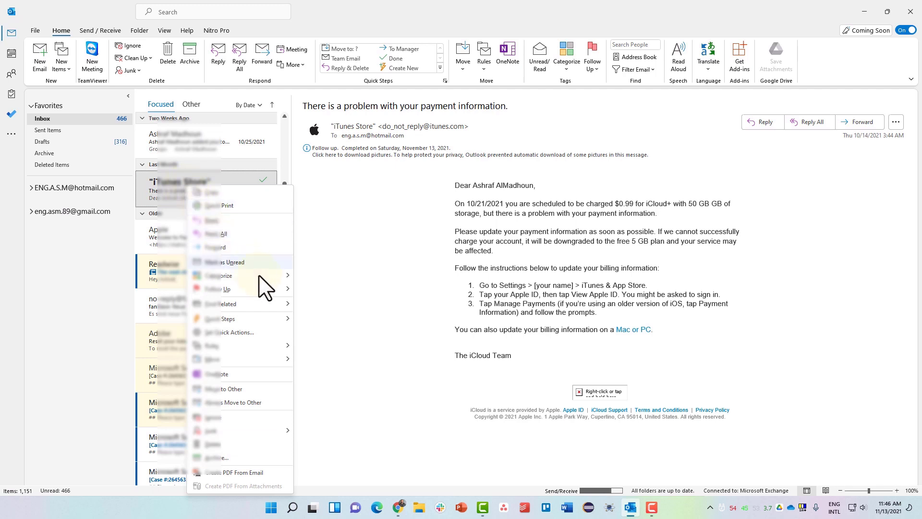
pyautogui.moveTo(260, 276)
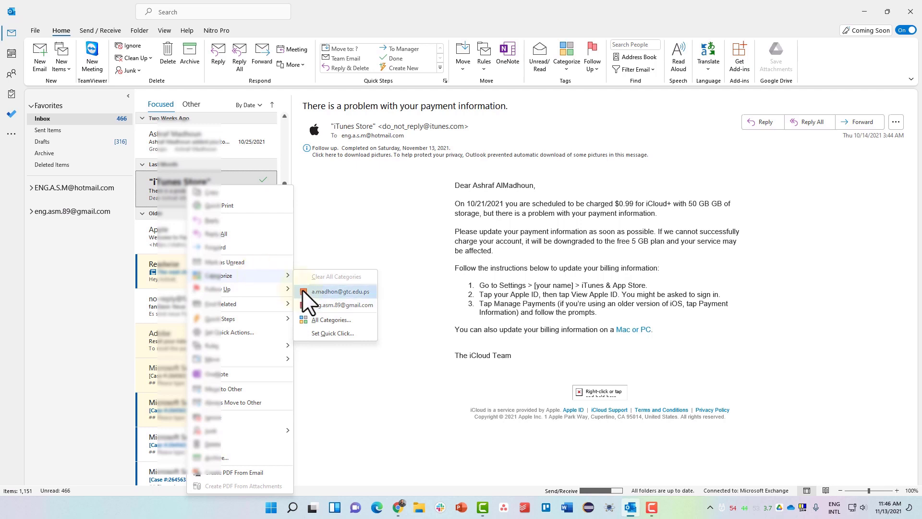
pyautogui.click(318, 320)
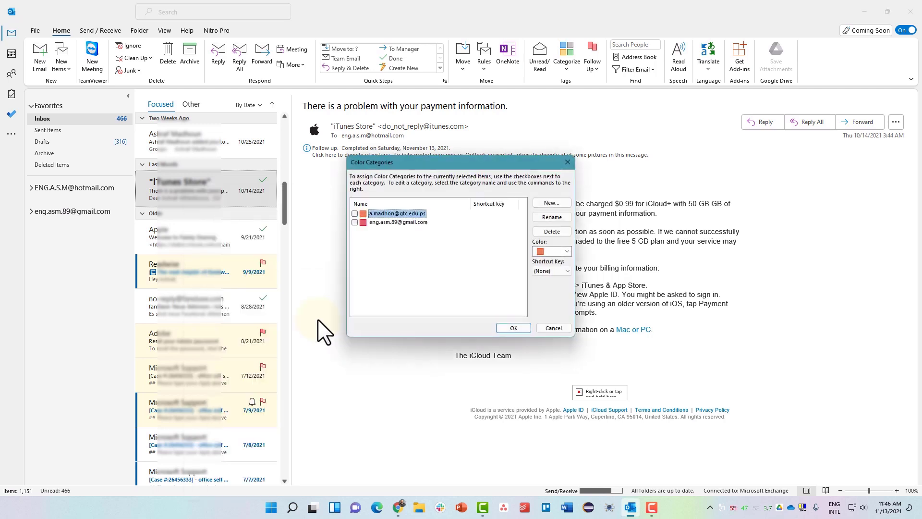
pyautogui.moveTo(397, 164); pyautogui.dragTo(172, 170)
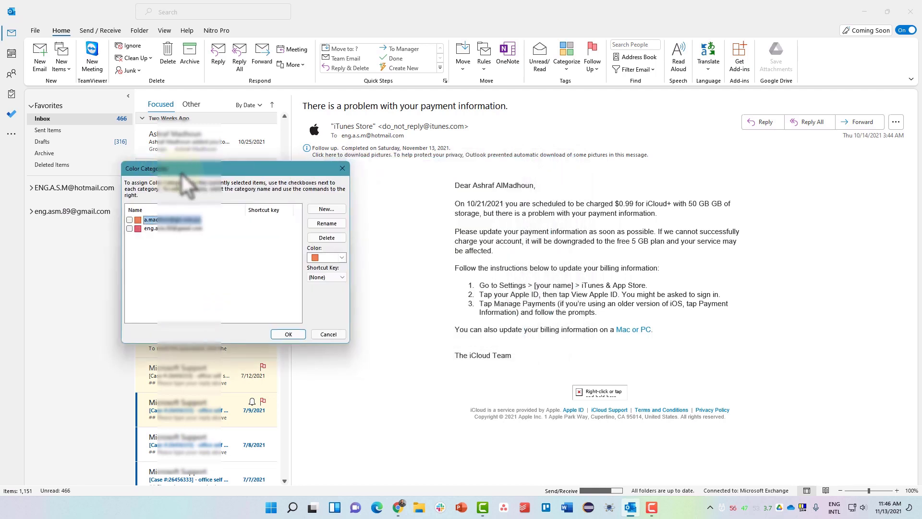
# - Create a red 'Important' category with shortcut CTRL+F2
pyautogui.click(321, 209)
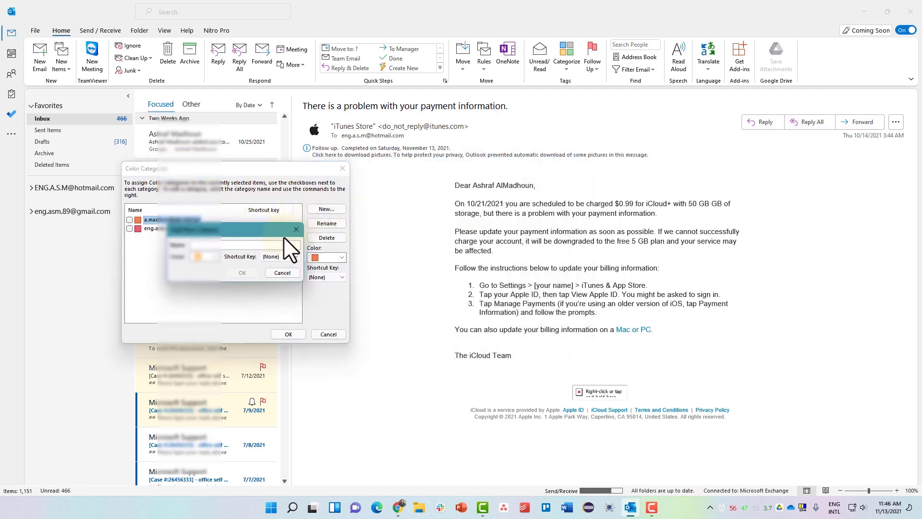
pyautogui.write('Important')
pyautogui.click(211, 256)
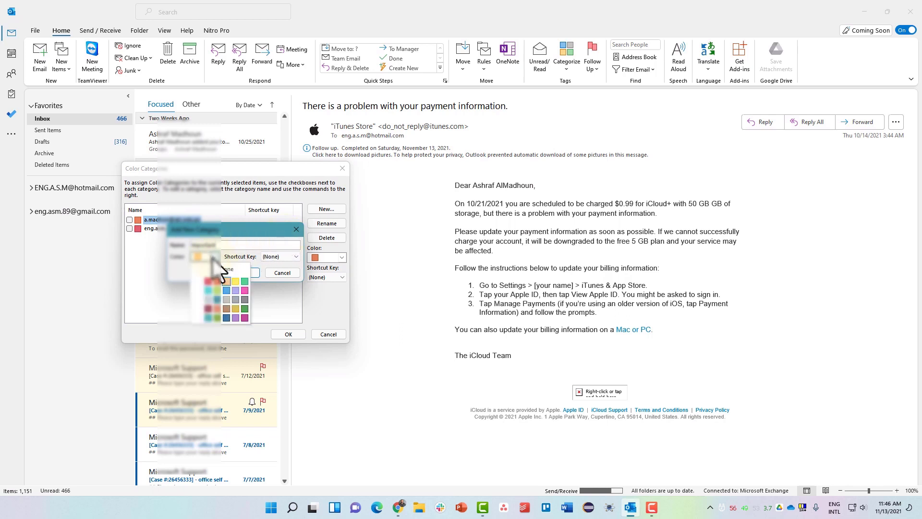
pyautogui.click(206, 283)
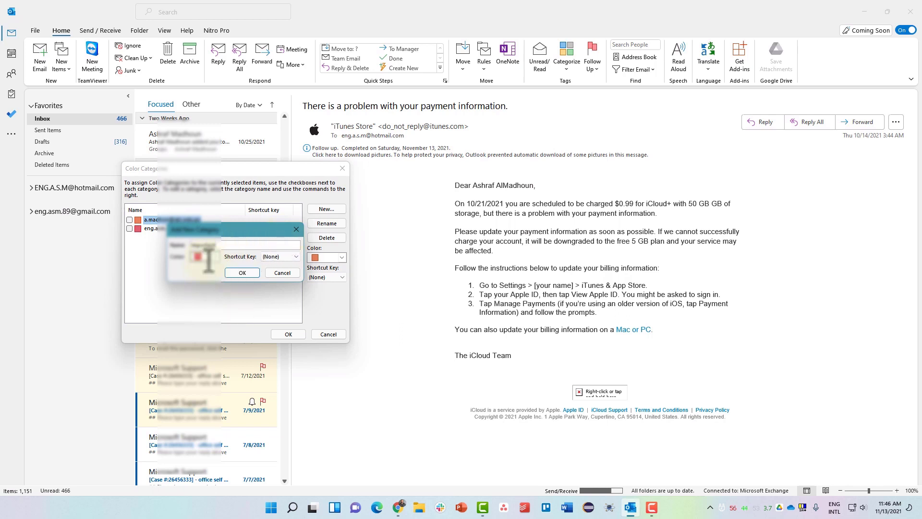
pyautogui.click(271, 256)
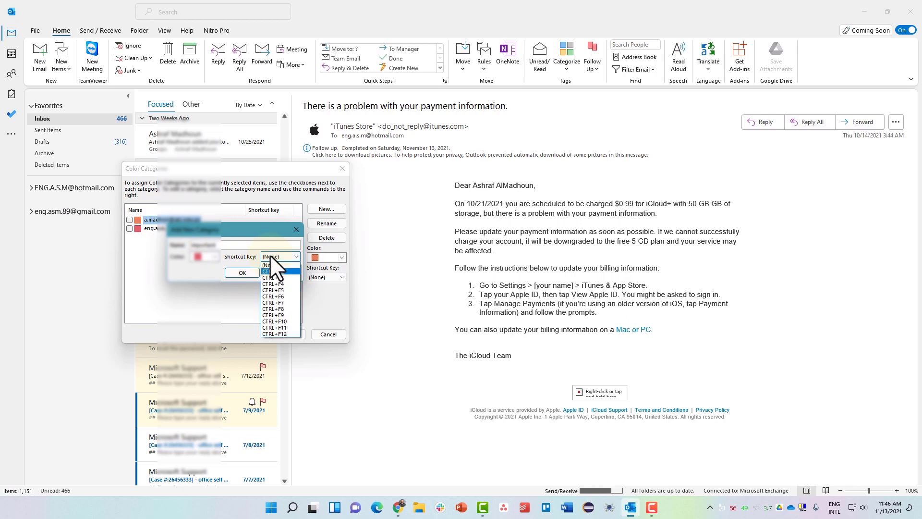
pyautogui.click(278, 271)
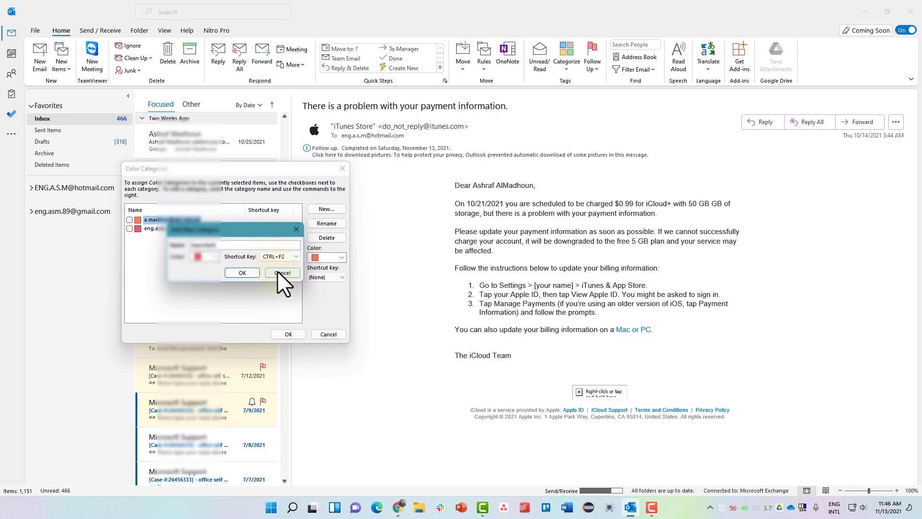
pyautogui.click(245, 273)
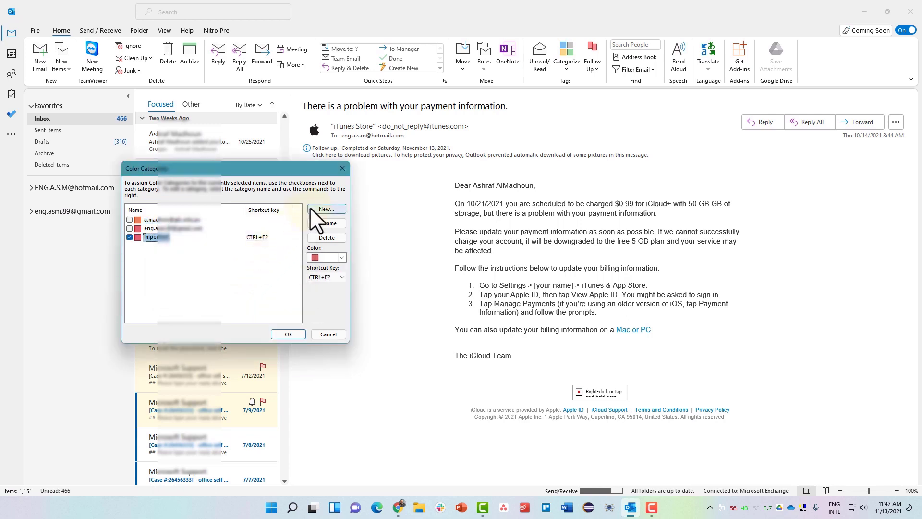
# - Create a yellow 'Not Important' category with CTRL+F3 and apply both categories to the email
pyautogui.click(327, 209)
pyautogui.write('Not I')
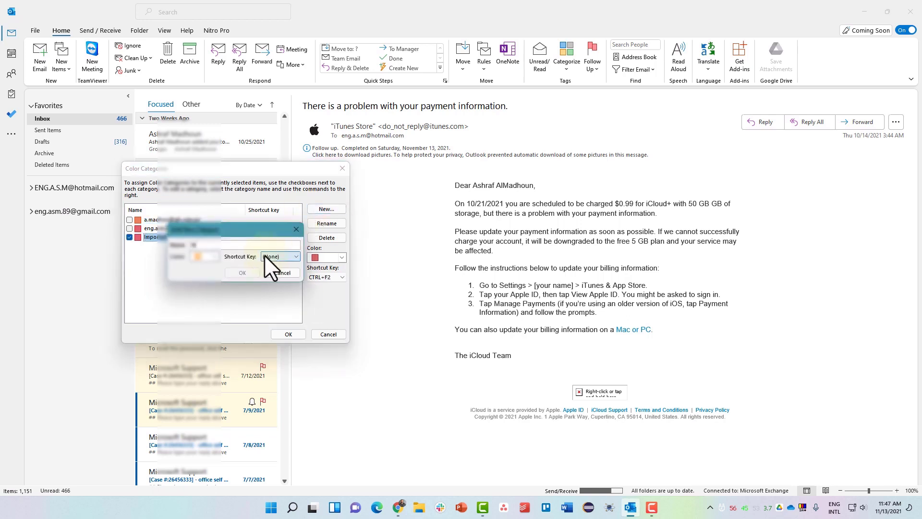
pyautogui.write('mportant')
pyautogui.click(204, 256)
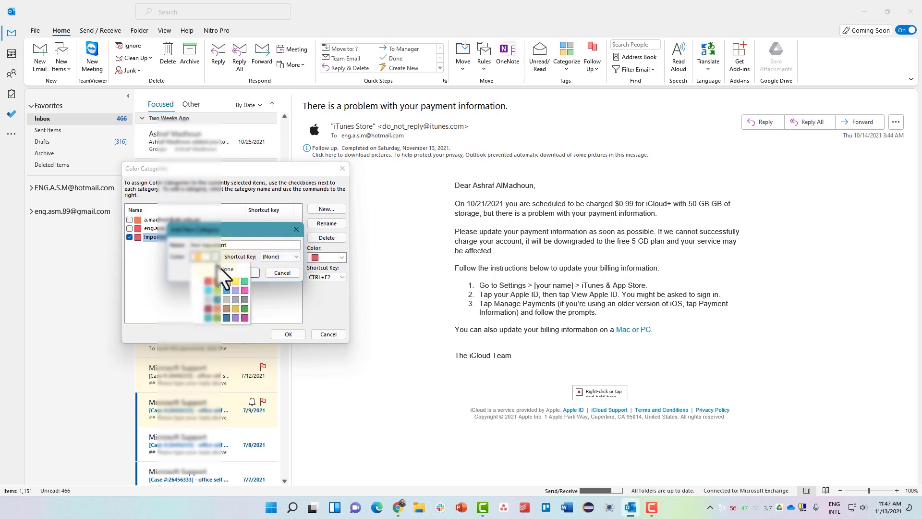
pyautogui.click(235, 278)
pyautogui.click(273, 257)
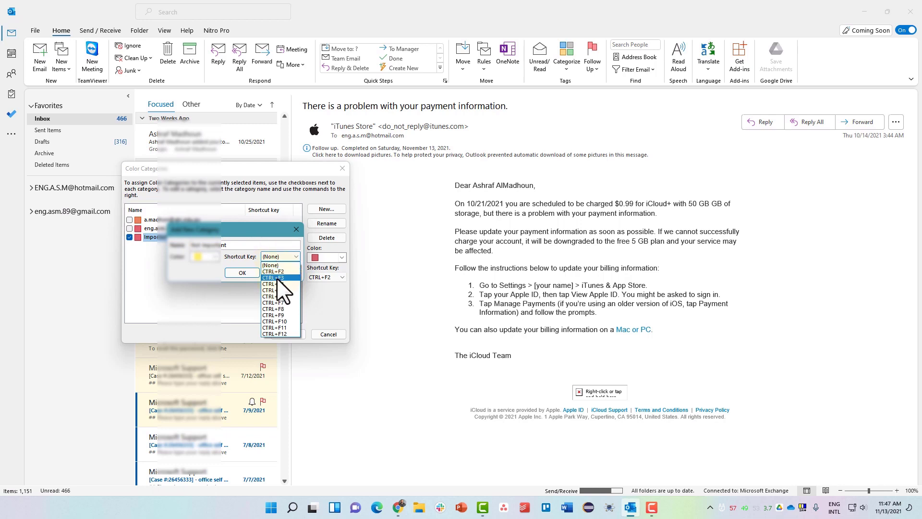
pyautogui.click(276, 277)
pyautogui.click(243, 273)
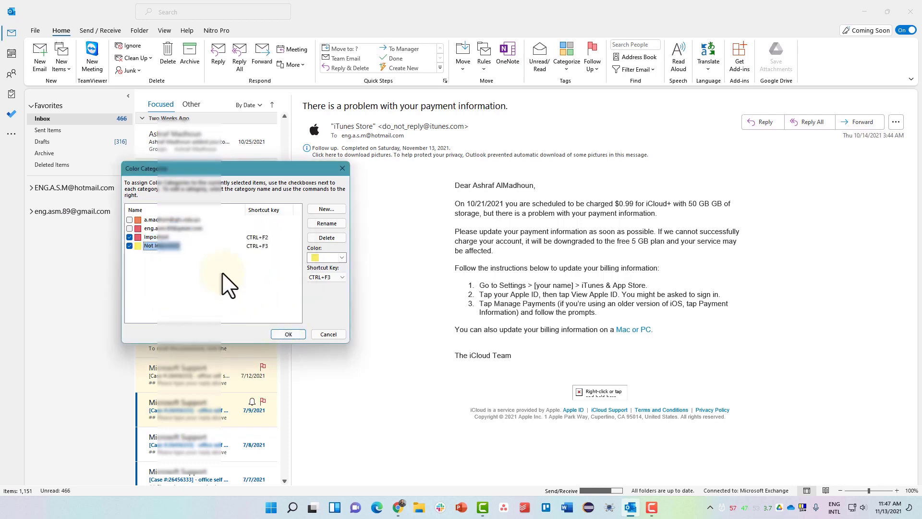
pyautogui.click(172, 220)
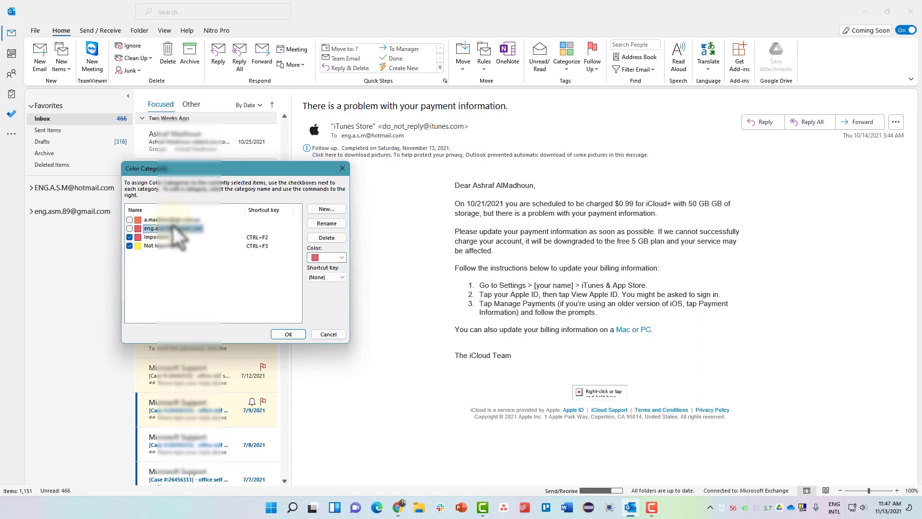
pyautogui.click(173, 228)
pyautogui.click(298, 334)
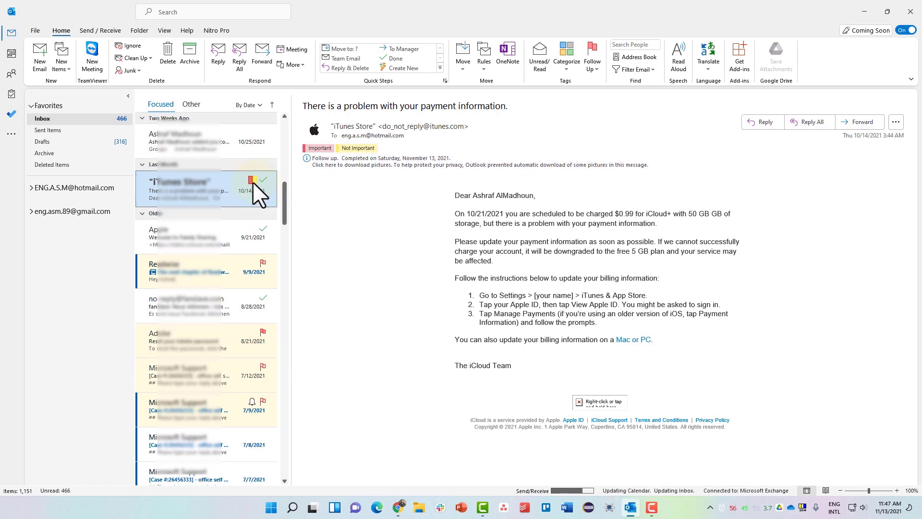
# - Clear the iTunes Store email's categories and tag it Not Important only
pyautogui.rightClick(219, 183)
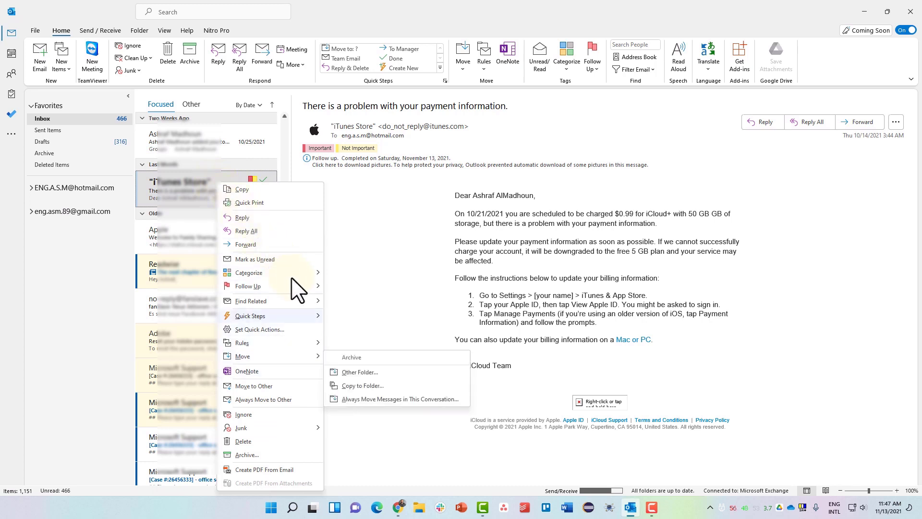
pyautogui.moveTo(293, 276)
pyautogui.click(353, 275)
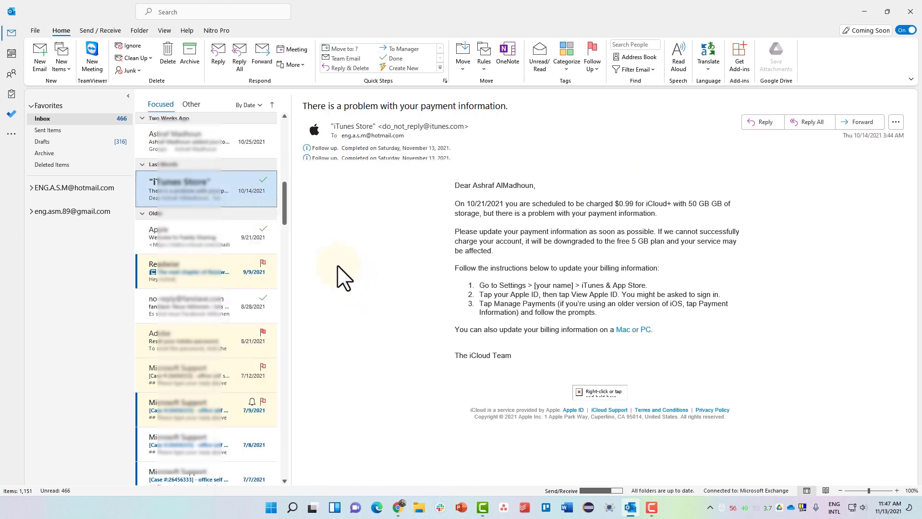
pyautogui.rightClick(216, 198)
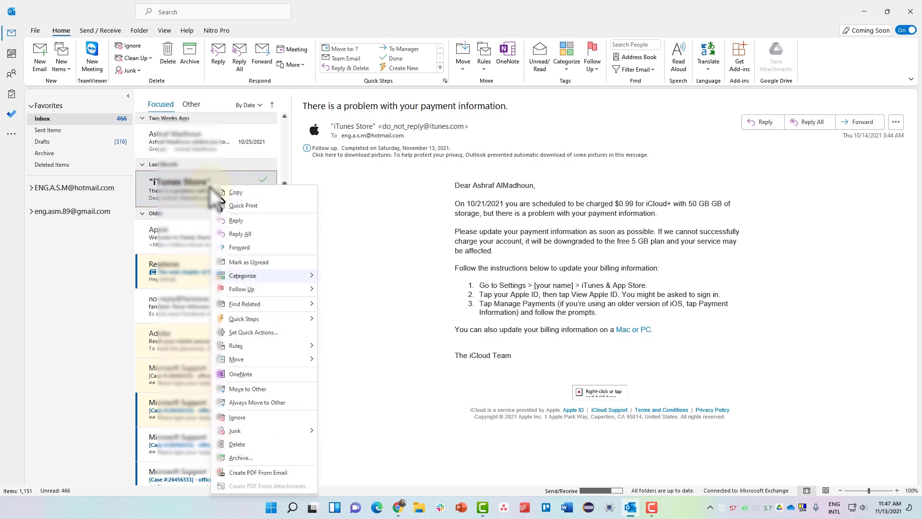
pyautogui.moveTo(269, 276)
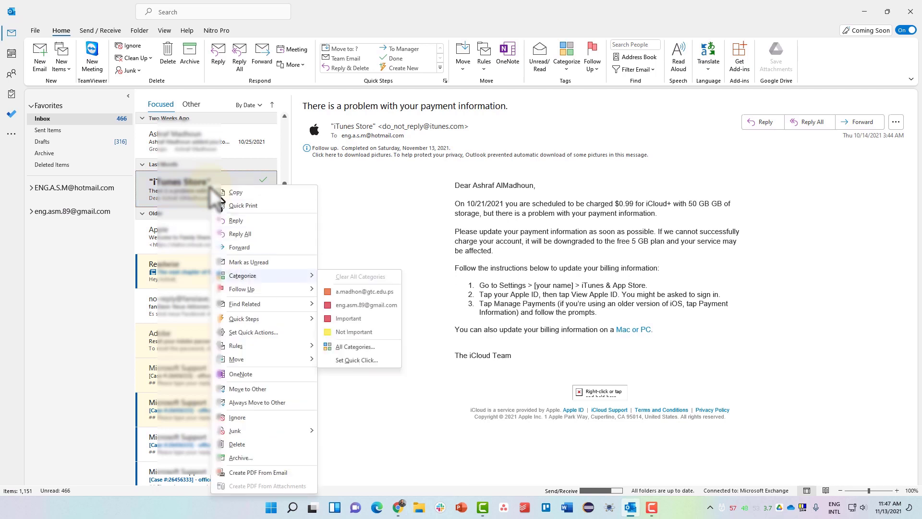
pyautogui.click(344, 332)
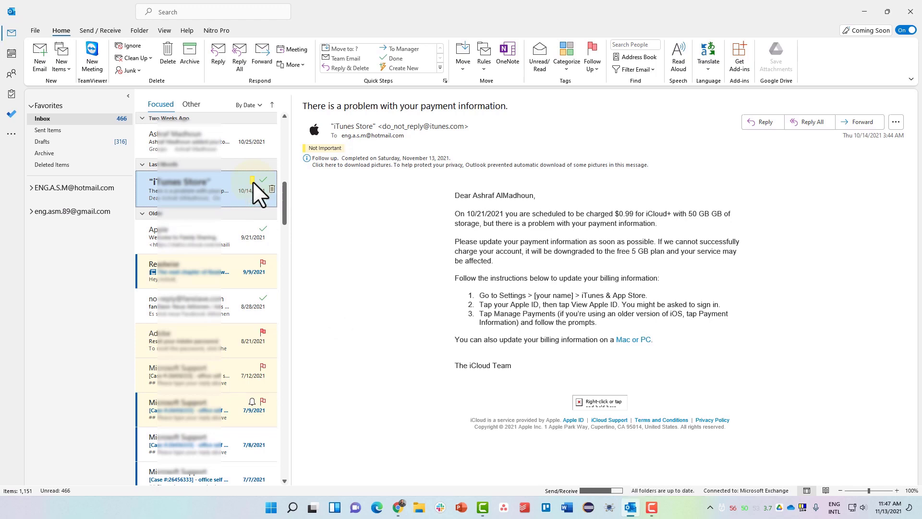
# - Tag the Apple Family Sharing and Adobe password reset emails with the red Important category
pyautogui.scroll(4, 250, 192)
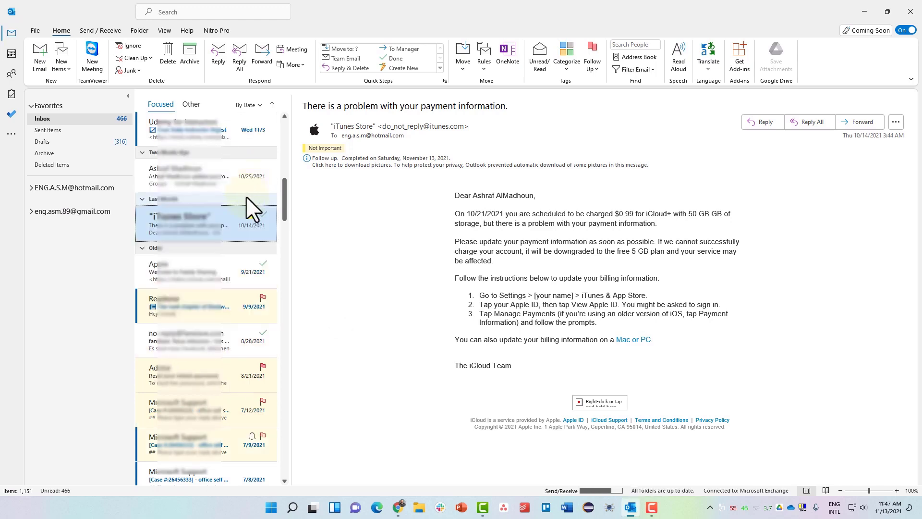
pyautogui.scroll(-1, 232, 230)
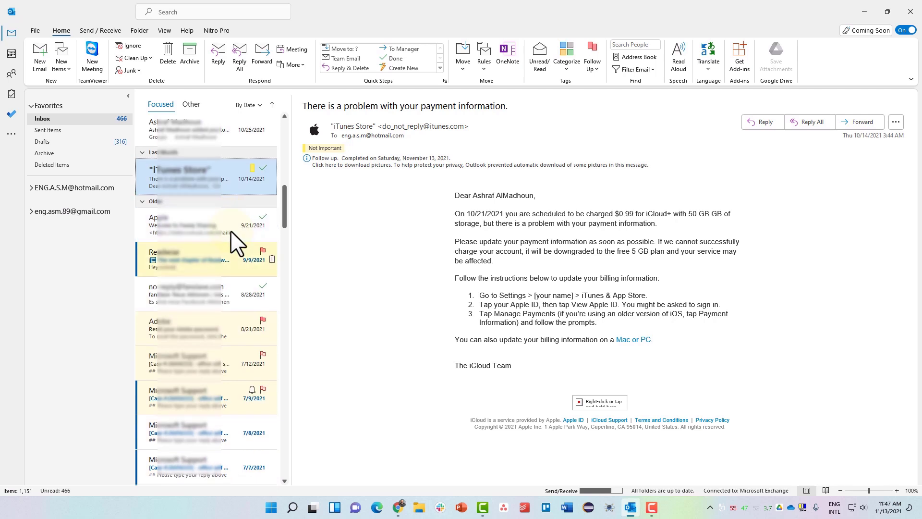
pyautogui.click(207, 226)
pyautogui.rightClick(206, 224)
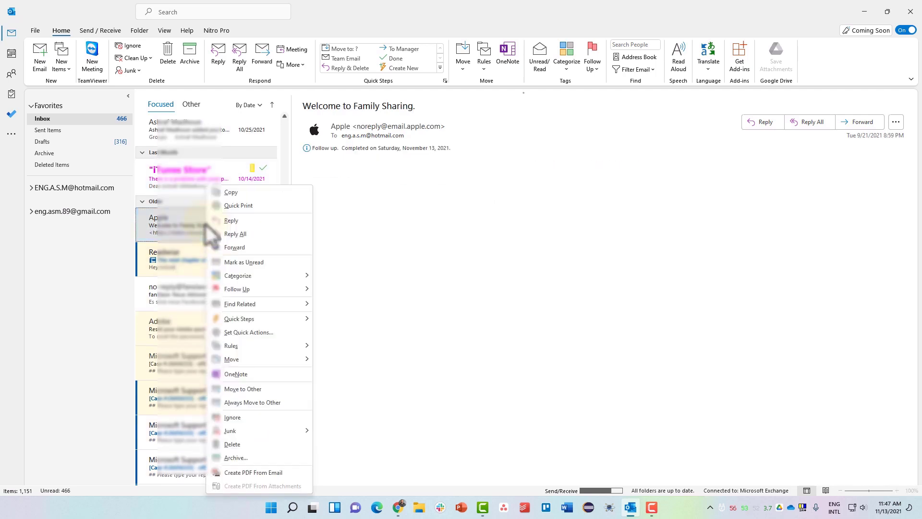
pyautogui.moveTo(263, 277)
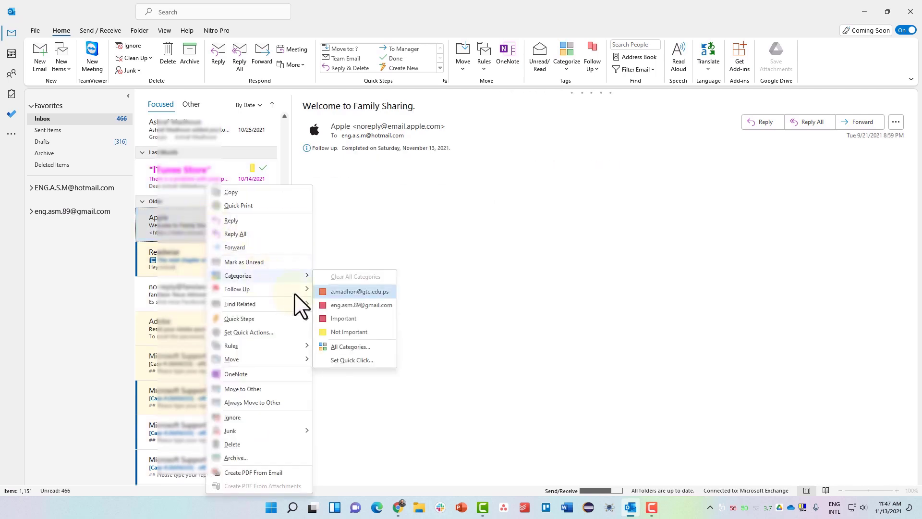
pyautogui.click(342, 318)
pyautogui.click(215, 329)
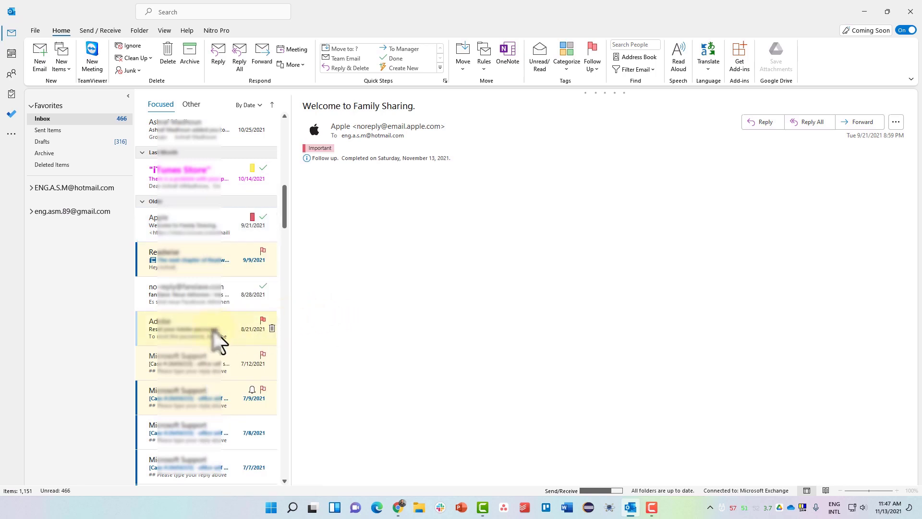
pyautogui.rightClick(215, 332)
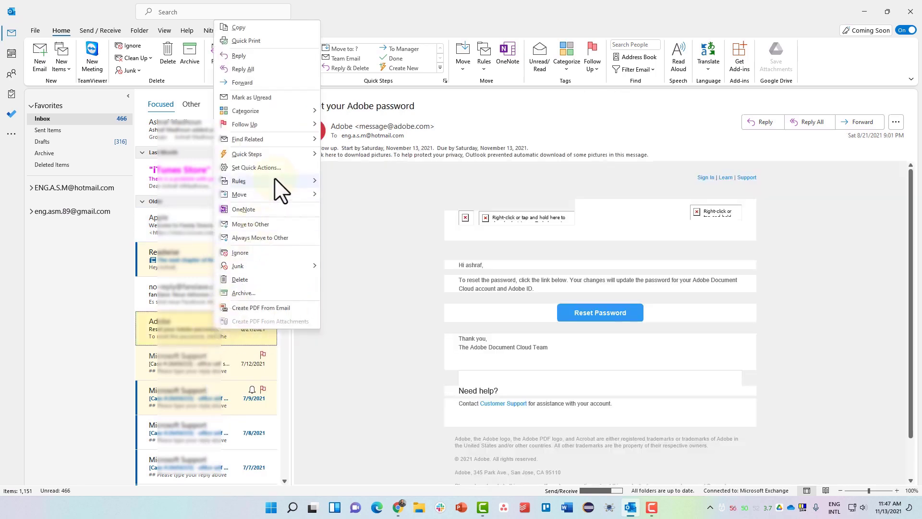
pyautogui.moveTo(276, 181)
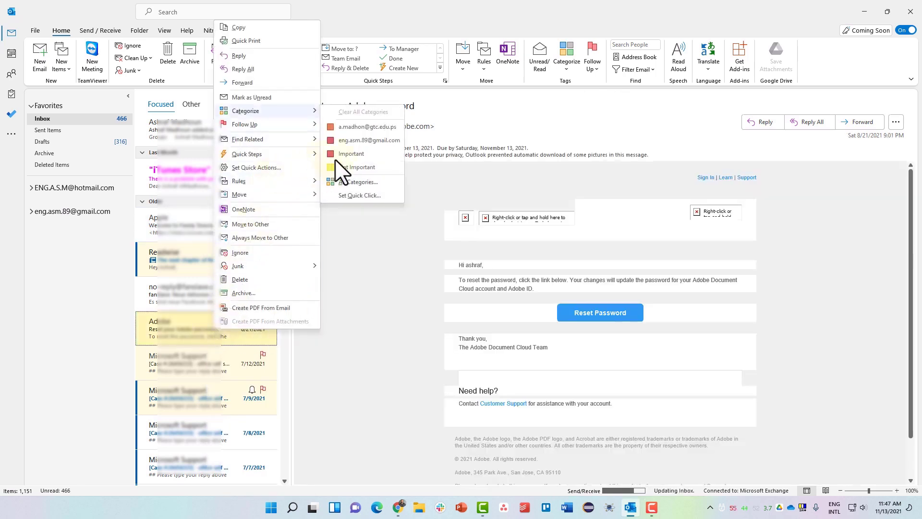
pyautogui.click(352, 154)
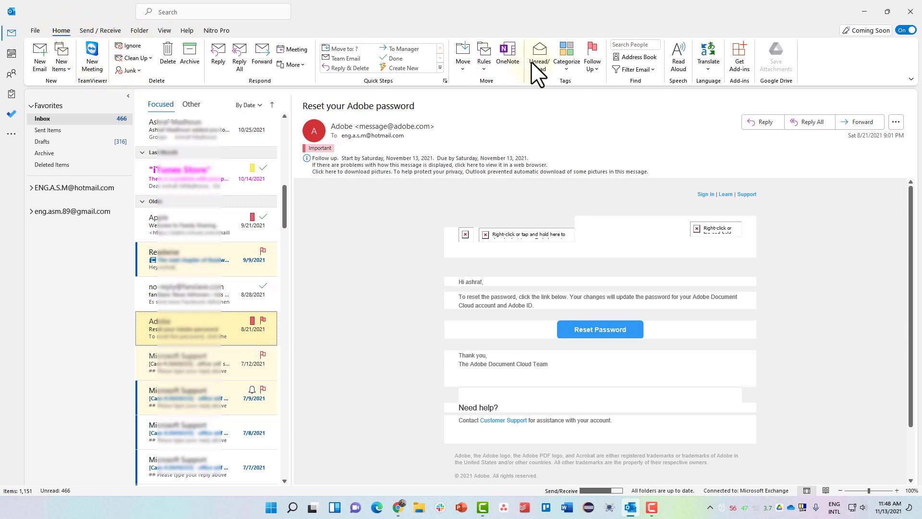
pyautogui.click(651, 69)
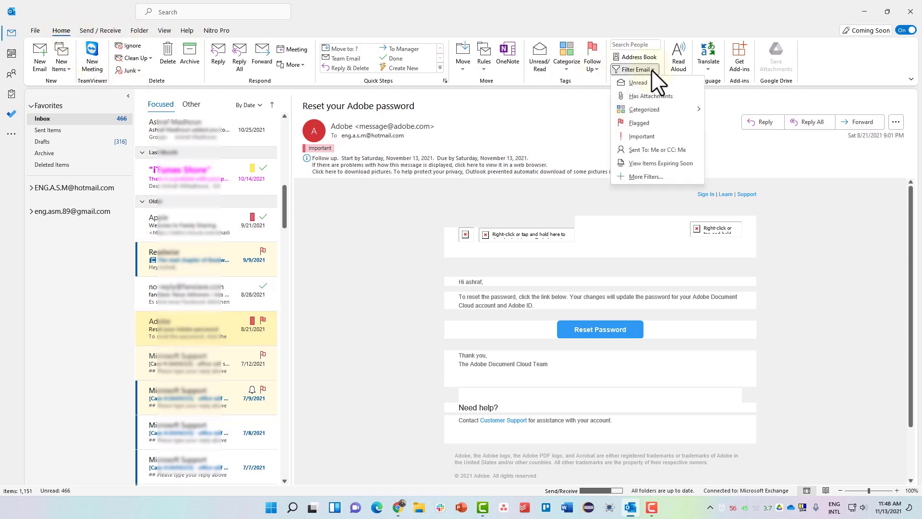
pyautogui.moveTo(646, 111)
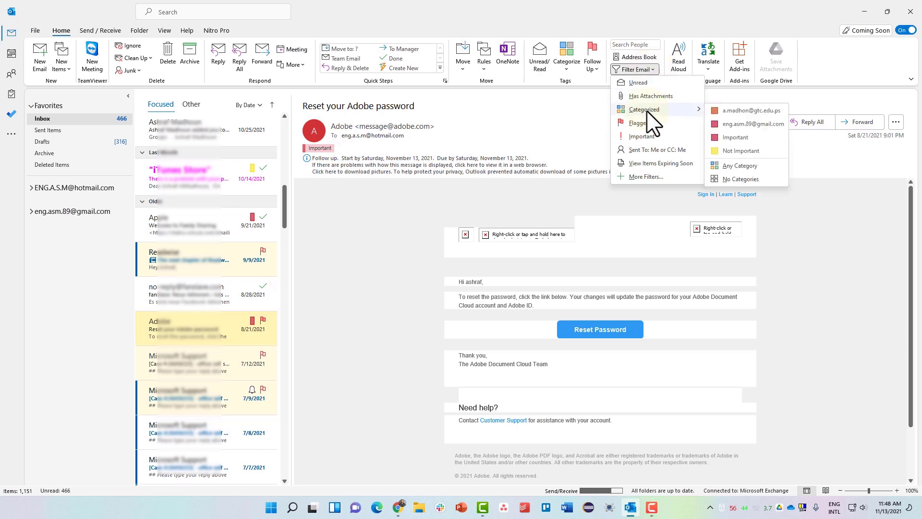
pyautogui.click(742, 138)
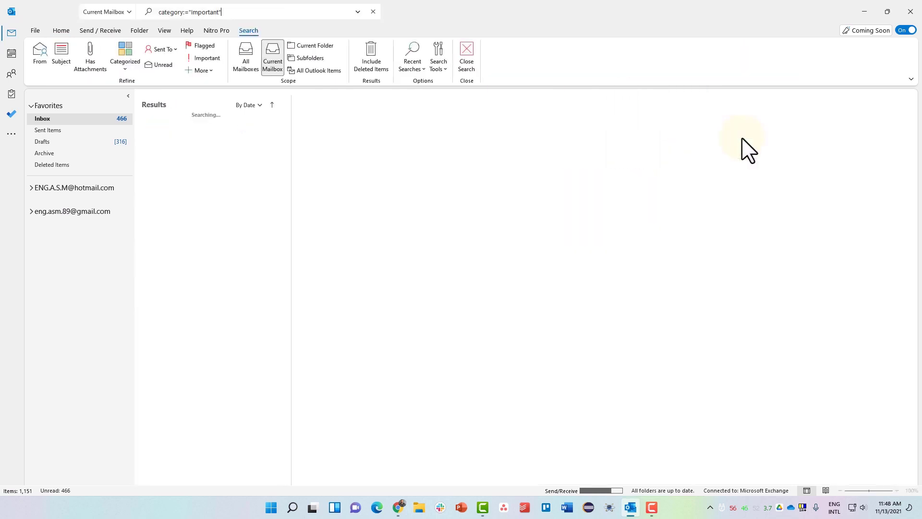
pyautogui.click(208, 198)
pyautogui.click(234, 16)
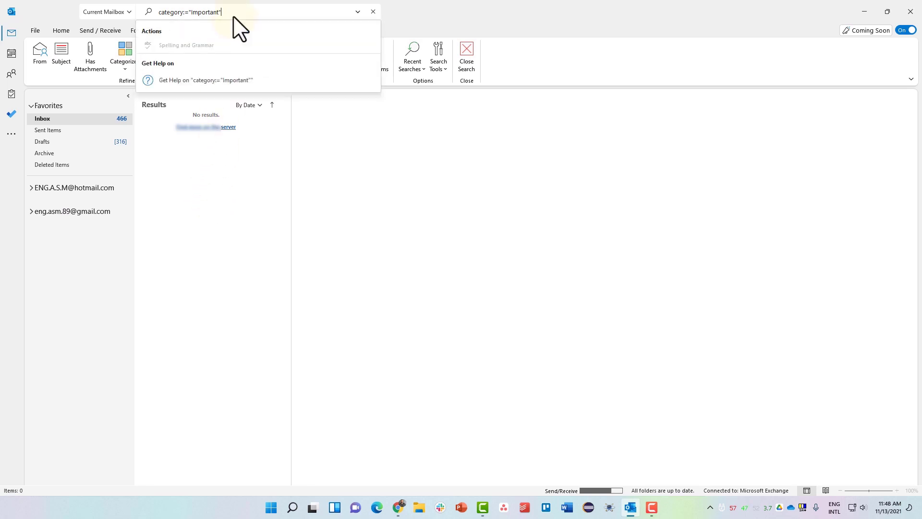
pyautogui.click(244, 63)
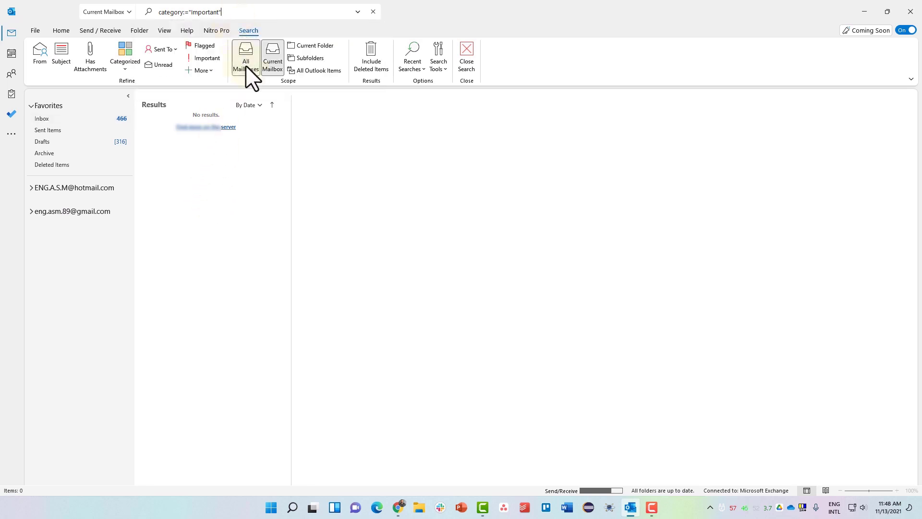
pyautogui.click(227, 219)
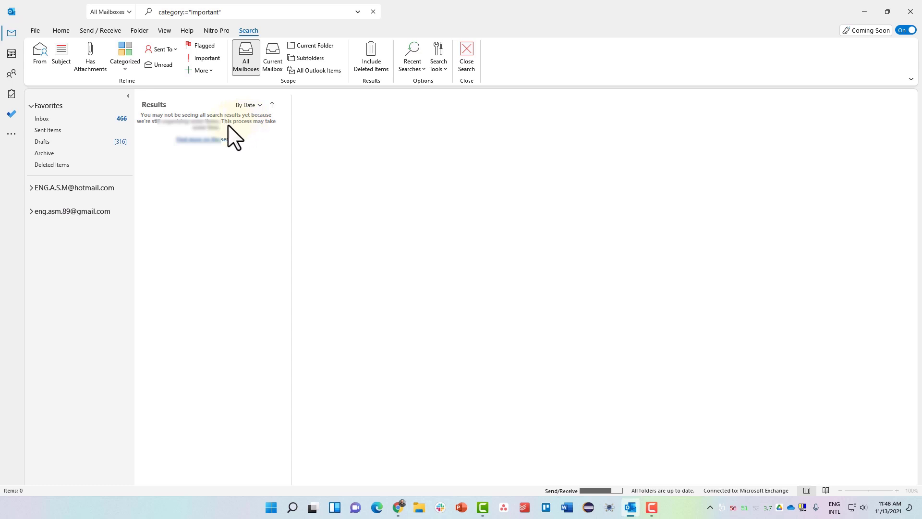
pyautogui.click(123, 64)
pyautogui.click(140, 110)
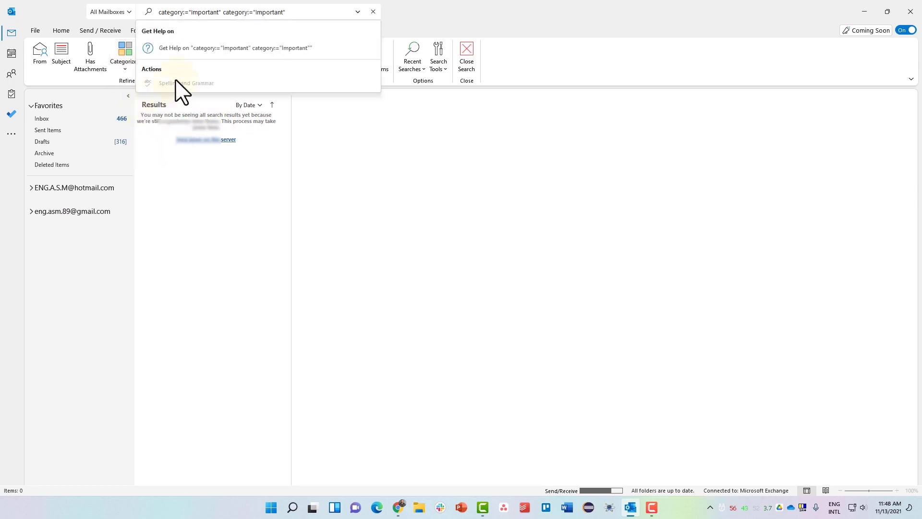
pyautogui.click(212, 50)
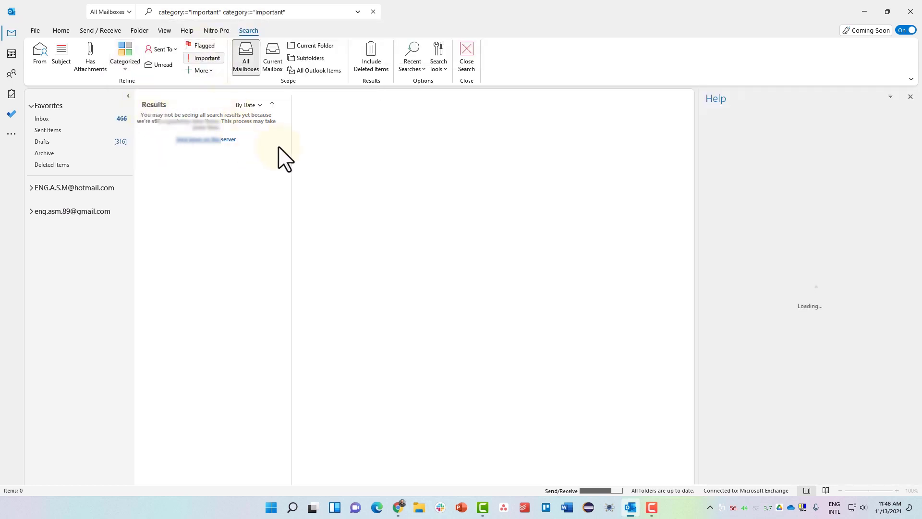
pyautogui.click(910, 97)
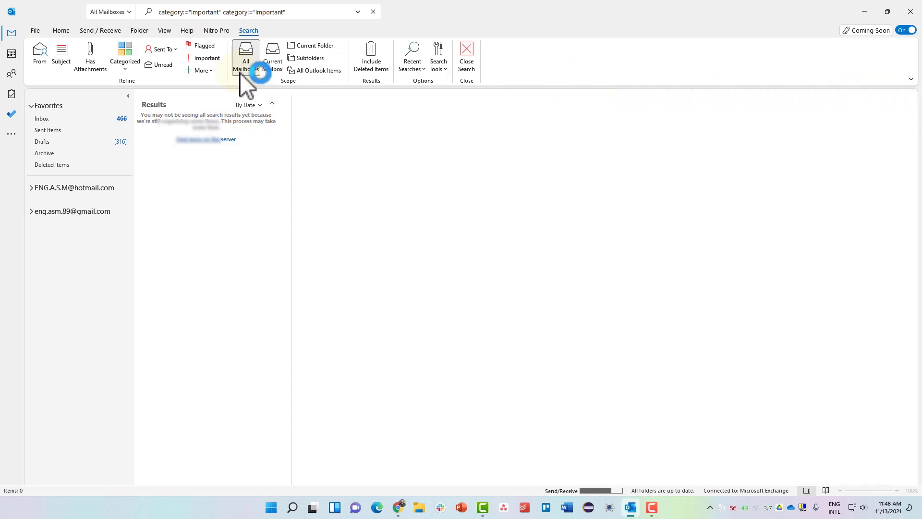
pyautogui.click(126, 71)
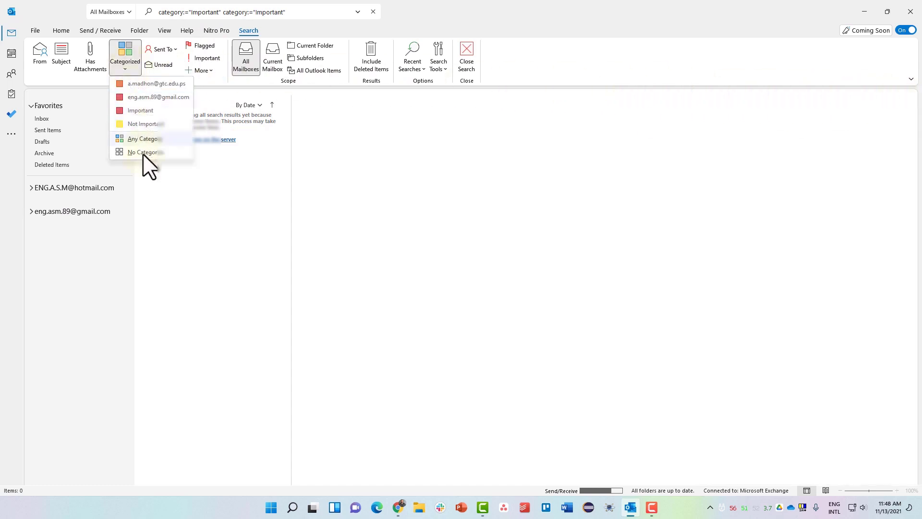
pyautogui.click(267, 190)
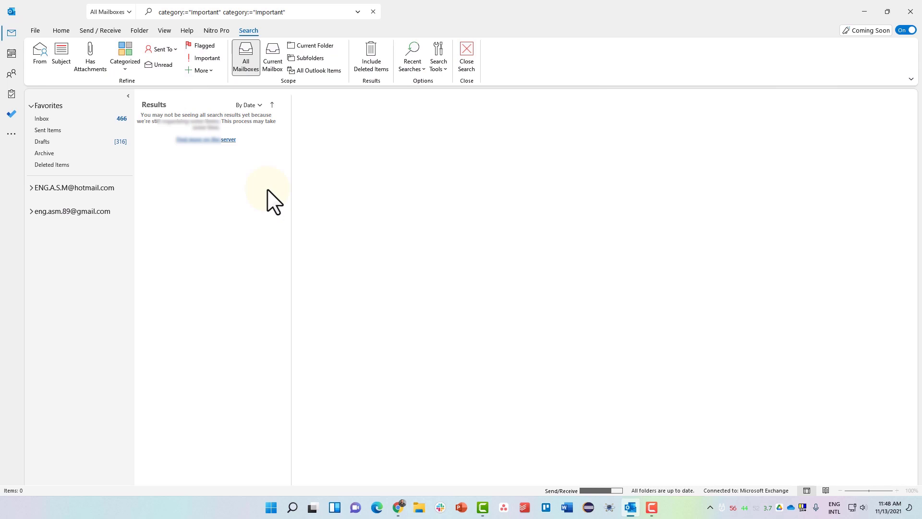
pyautogui.click(65, 33)
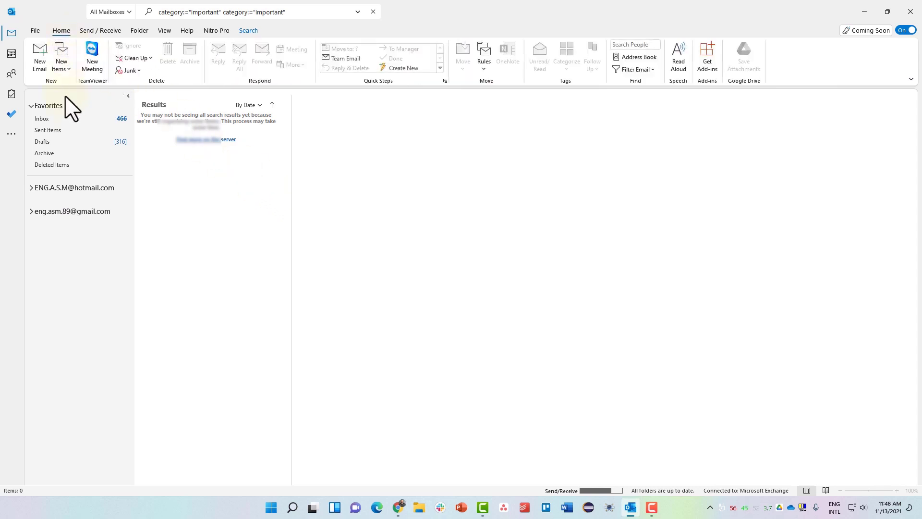
pyautogui.click(64, 118)
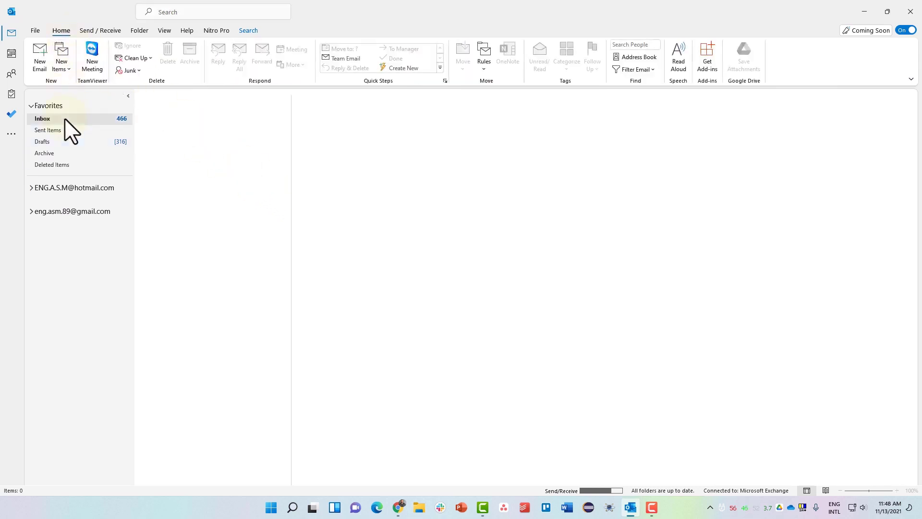
# - Switch the Inbox arrangement from By Date to Categories
pyautogui.scroll(-15, 206, 320)
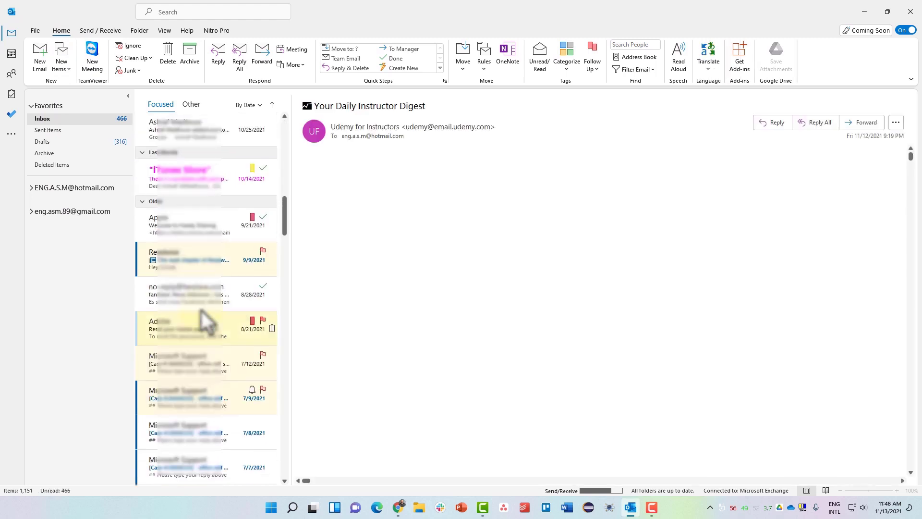
pyautogui.click(202, 187)
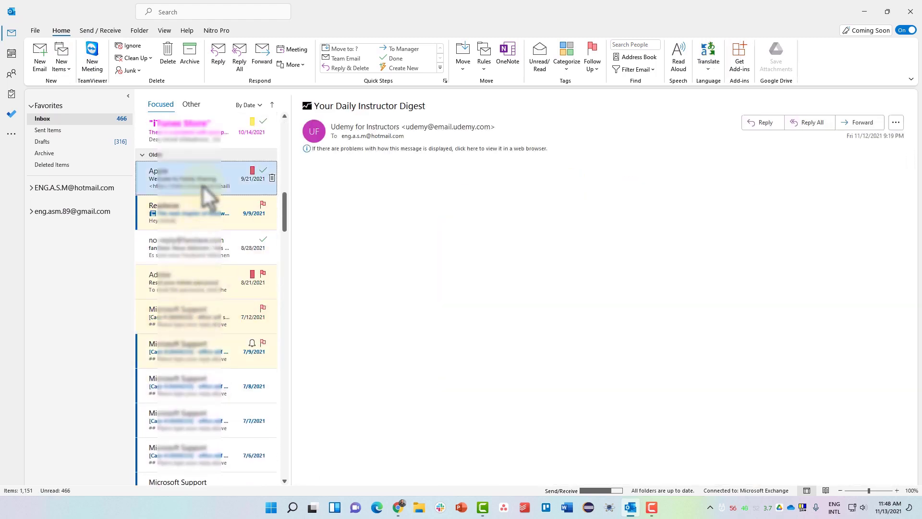
pyautogui.click(245, 105)
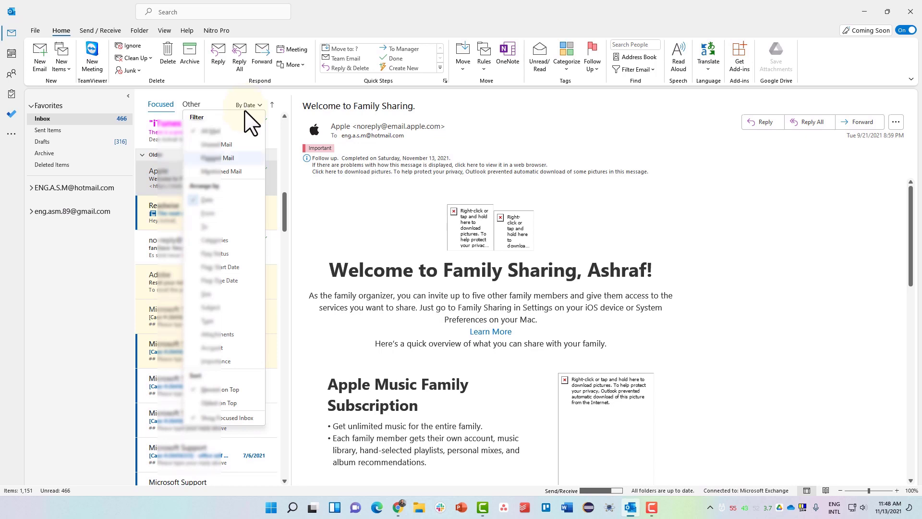
pyautogui.click(229, 241)
pyautogui.scroll(-3, 201, 374)
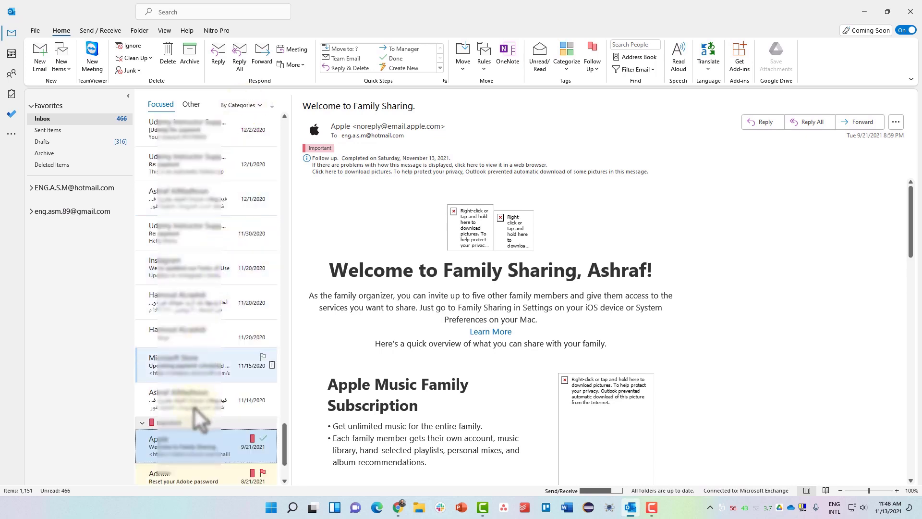
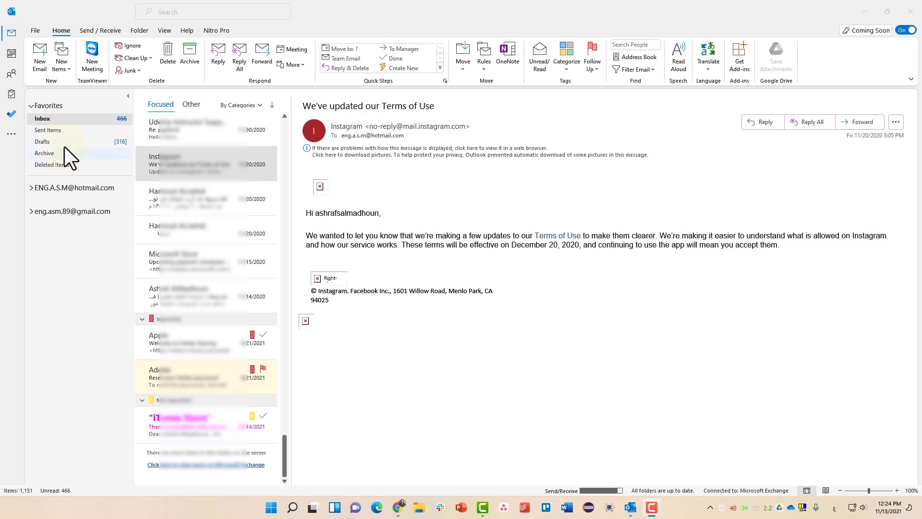
# - Add an Instagram subfolder under the Inbox, retyping the name after switching the keyboard to English
pyautogui.rightClick(57, 120)
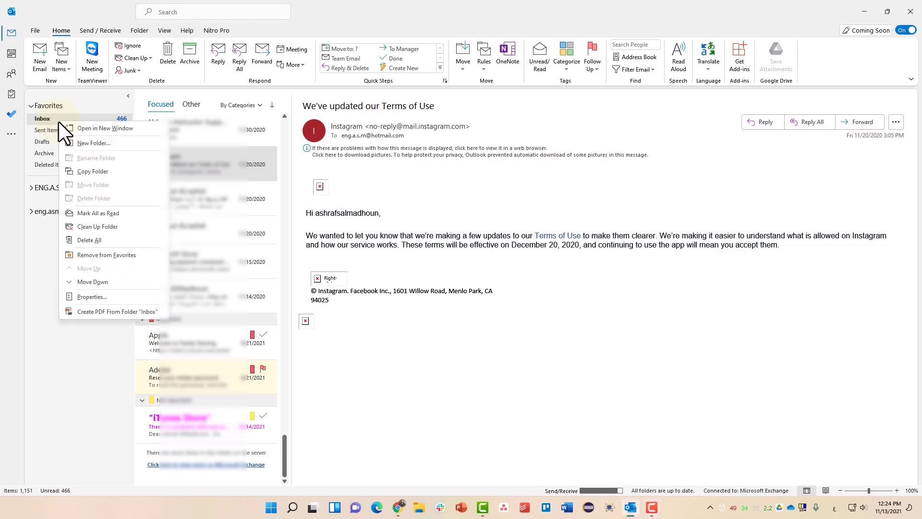
pyautogui.click(87, 143)
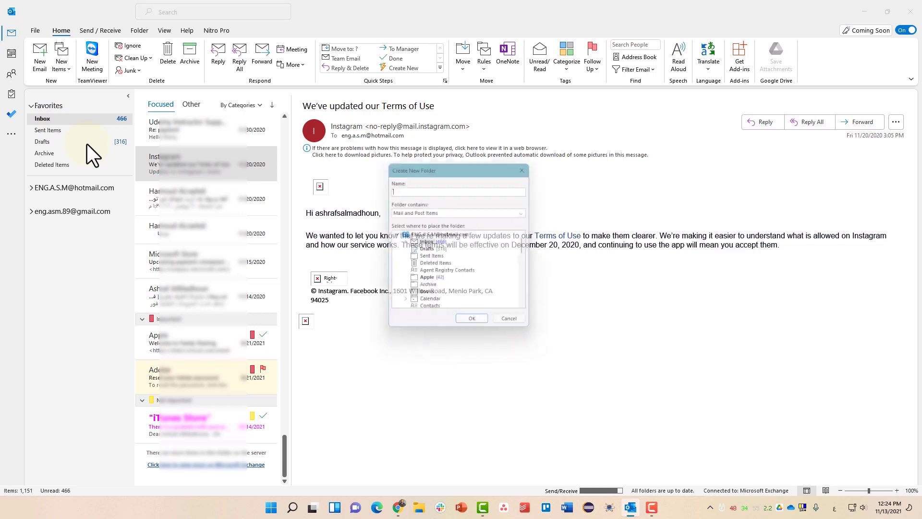
pyautogui.write('هىس')
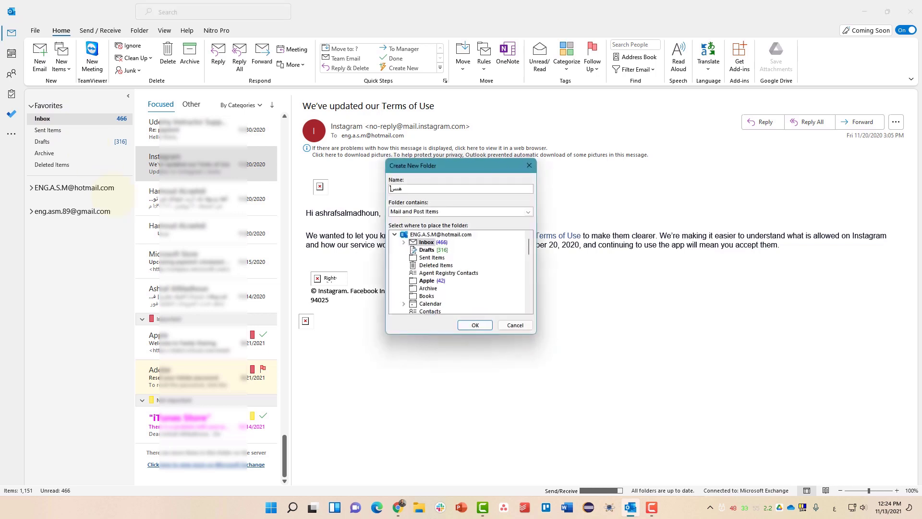
pyautogui.press('BackSpace')
pyautogui.press('BackSpace')
pyautogui.press('BackSpace')
pyautogui.hotkey('alt', 'shift')
pyautogui.write('Instragram')
pyautogui.press('Return')
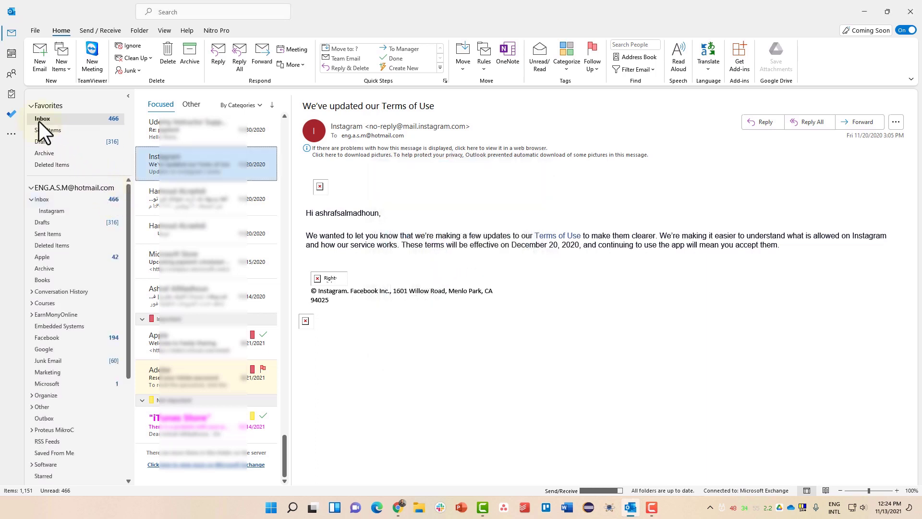
# - Drag the Instagram 'We've updated our Terms of Use' email into the Instagram folder and view it there
pyautogui.click(50, 211)
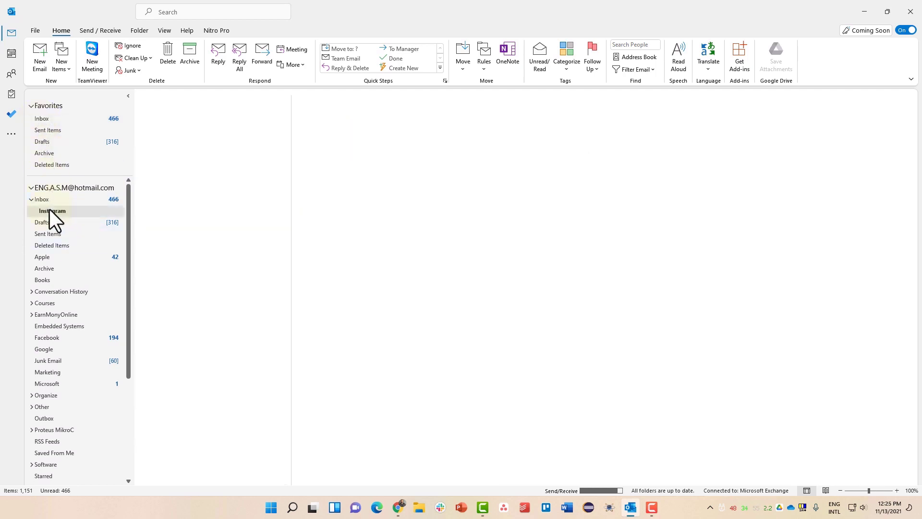
pyautogui.click(54, 119)
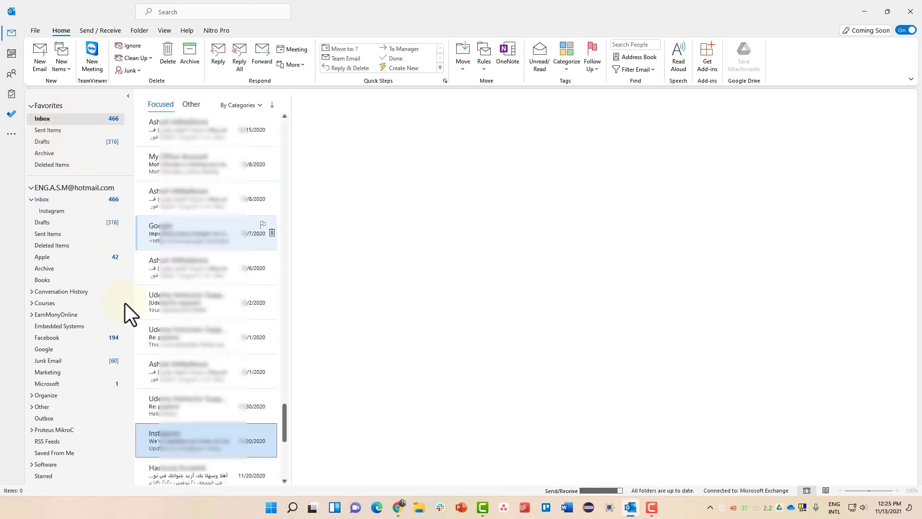
pyautogui.click(180, 442)
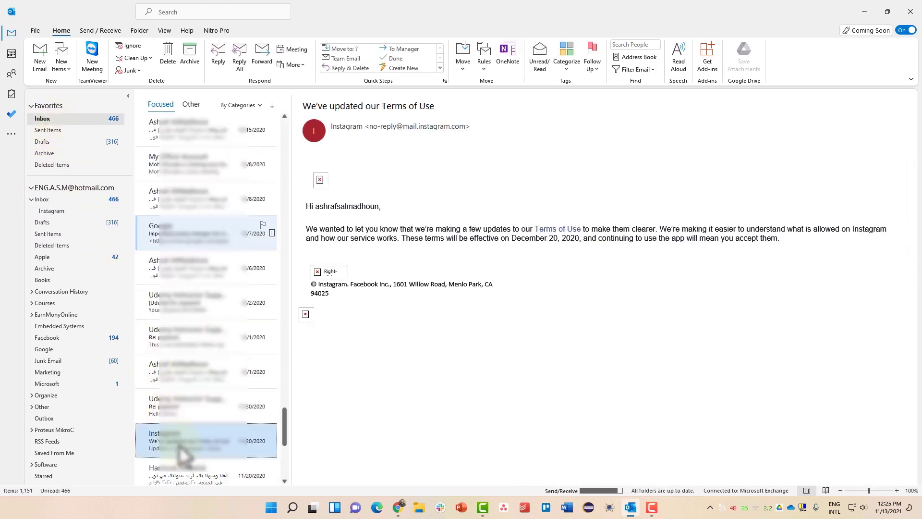
pyautogui.scroll(-1, 188, 408)
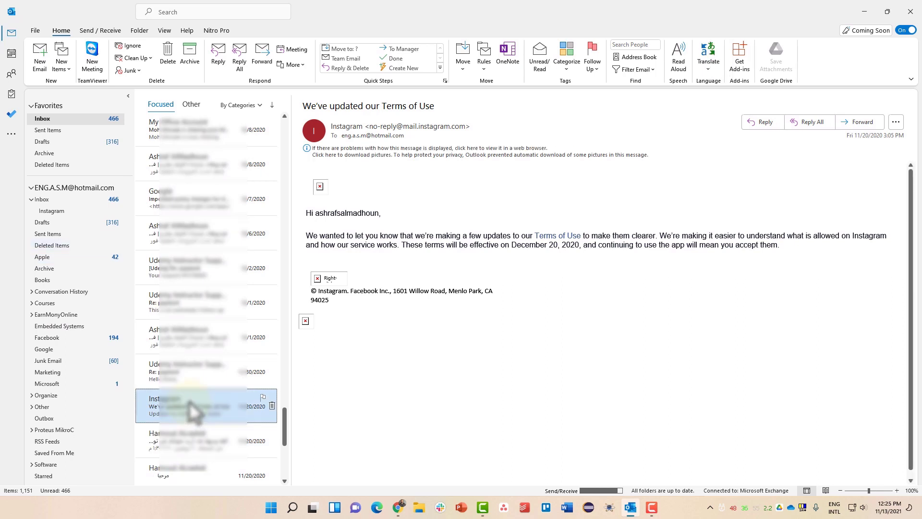
pyautogui.scroll(-1, 191, 411)
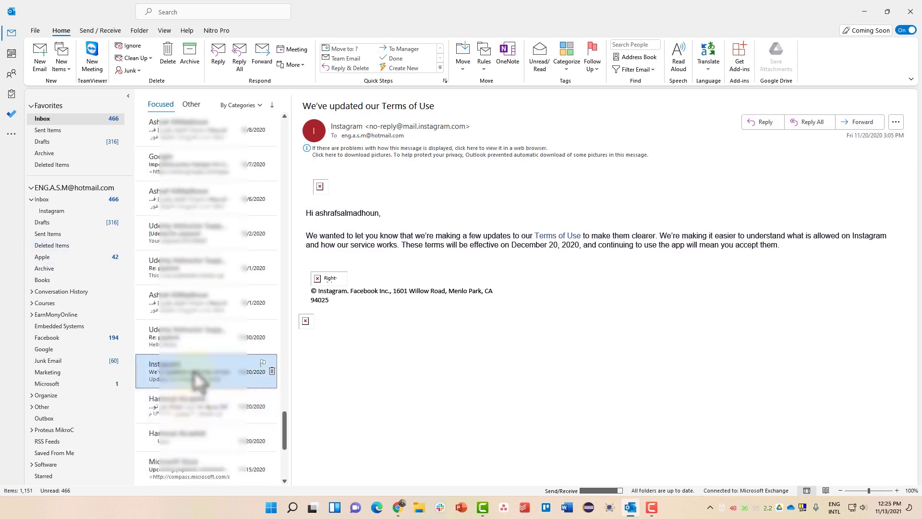
pyautogui.moveTo(197, 379); pyautogui.dragTo(60, 215)
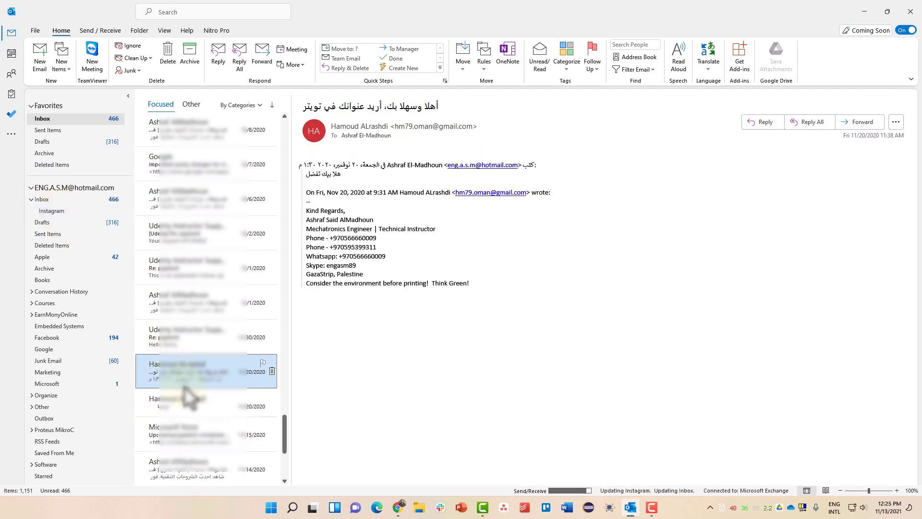
pyautogui.scroll(-1, 188, 395)
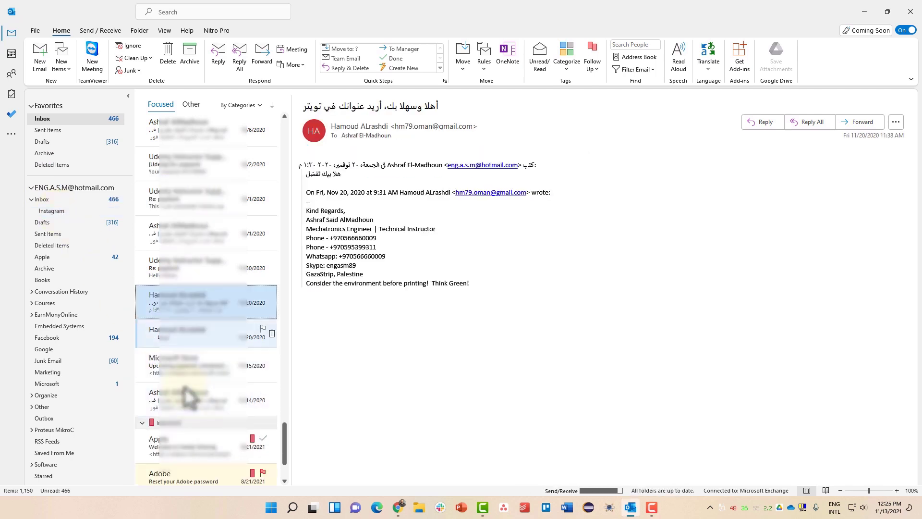
pyautogui.scroll(1, 171, 307)
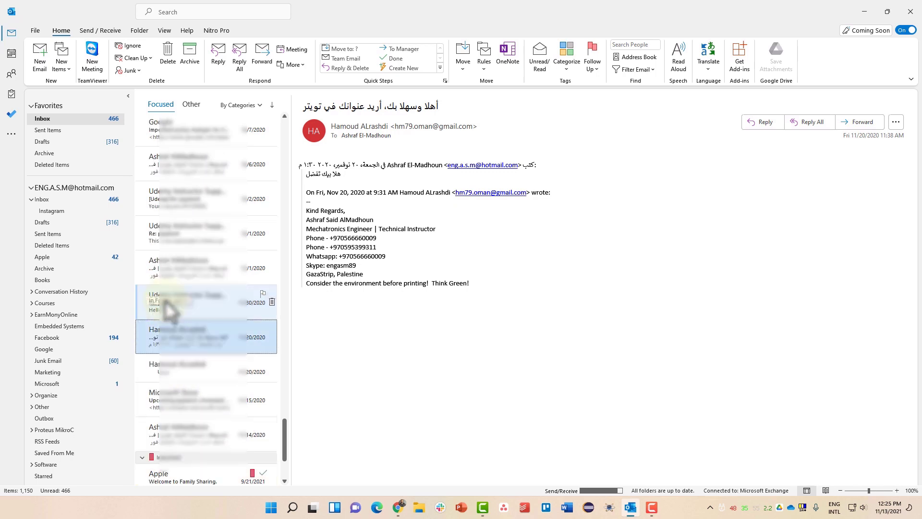
pyautogui.scroll(1, 170, 307)
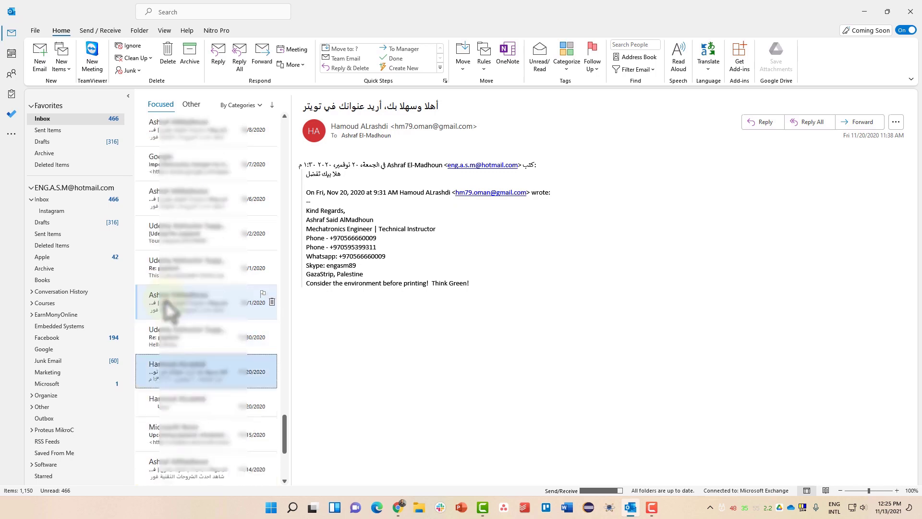
pyautogui.click(62, 211)
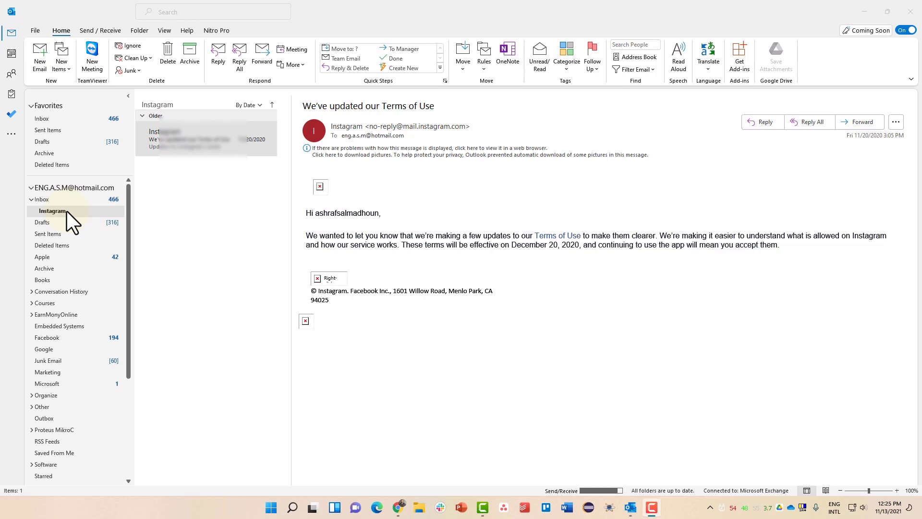
# - Create an 'Always Move Messages From: Instagram' rule targeting the Inbox's Instagram subfolder
pyautogui.rightClick(201, 140)
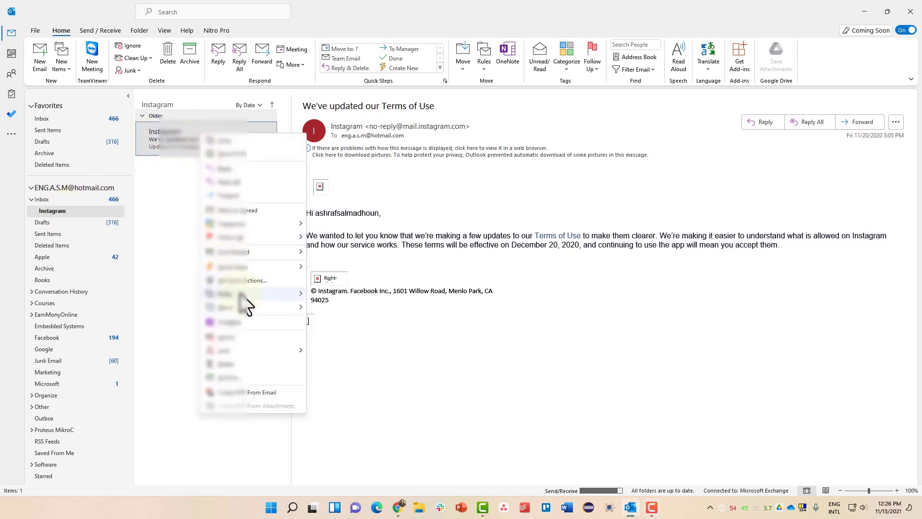
pyautogui.moveTo(242, 296)
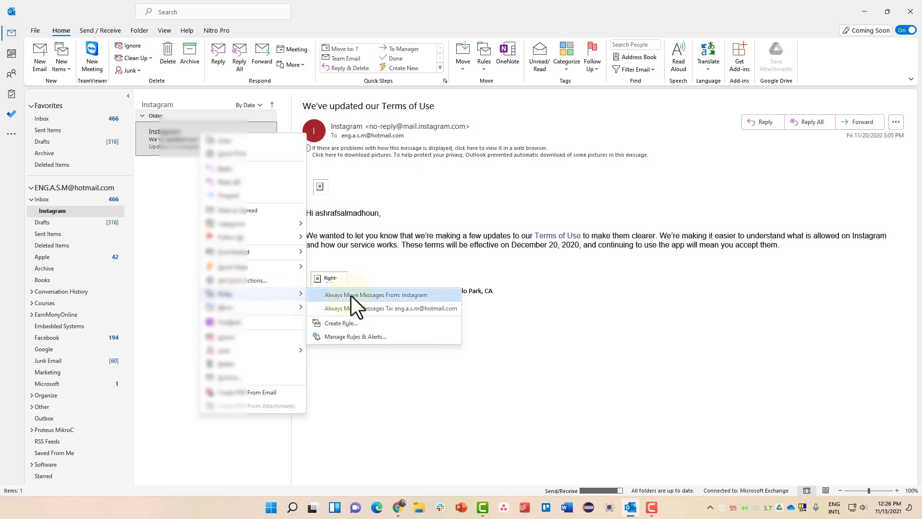
pyautogui.click(374, 295)
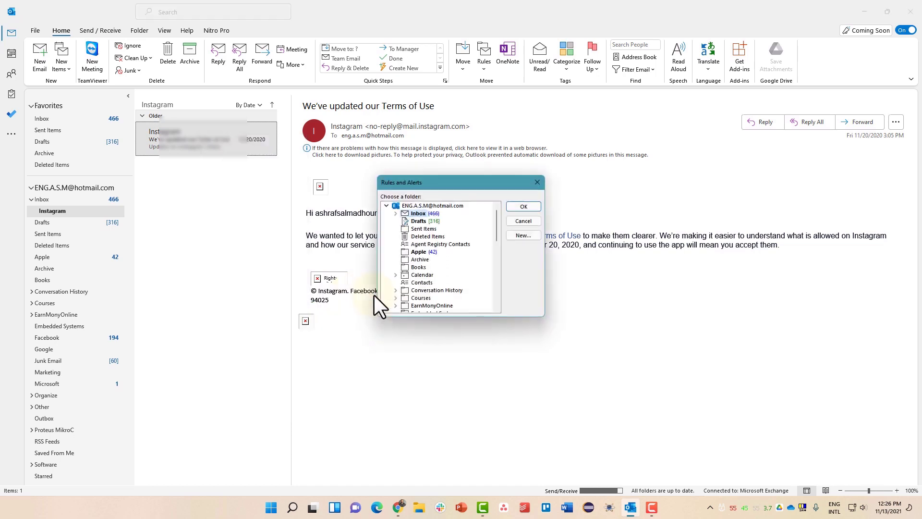
pyautogui.click(396, 212)
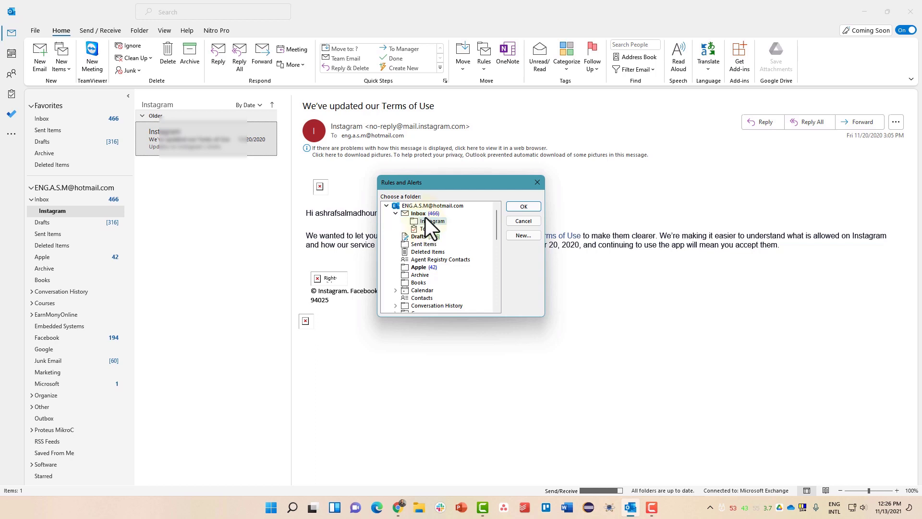
pyautogui.click(517, 236)
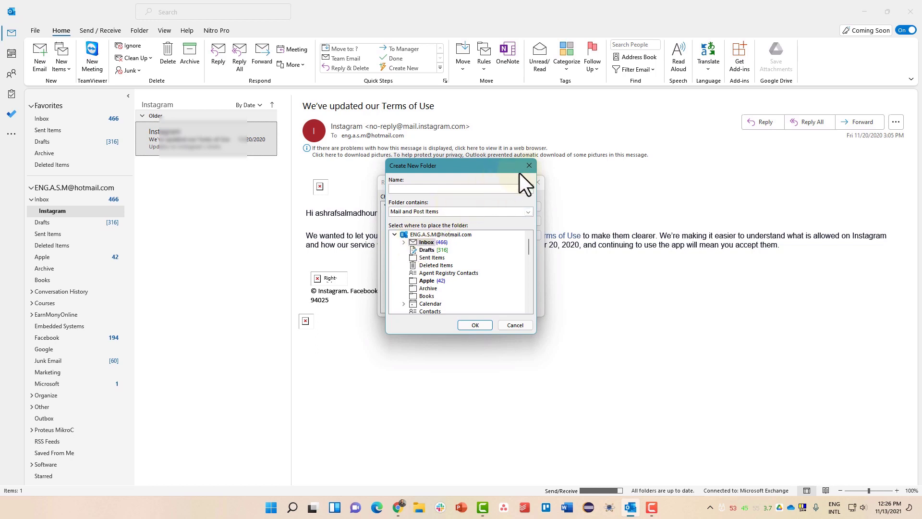
pyautogui.click(524, 169)
pyautogui.click(424, 221)
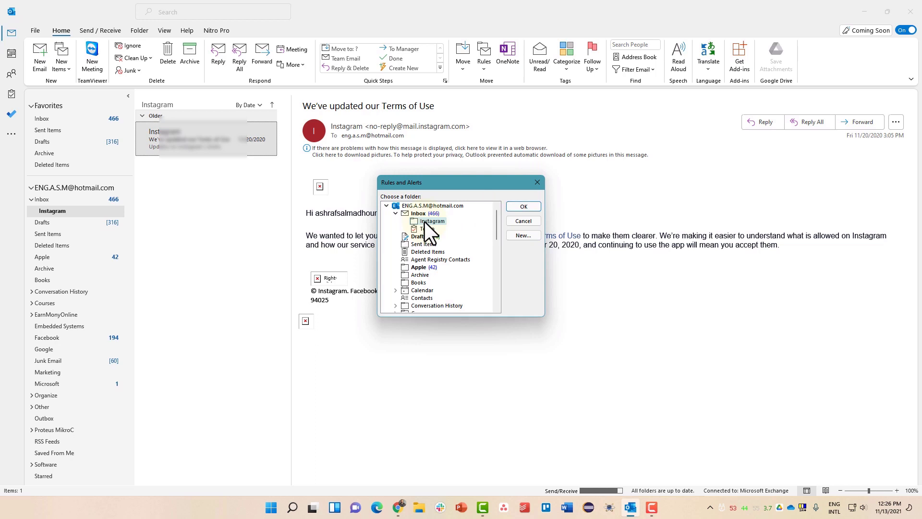
pyautogui.click(519, 207)
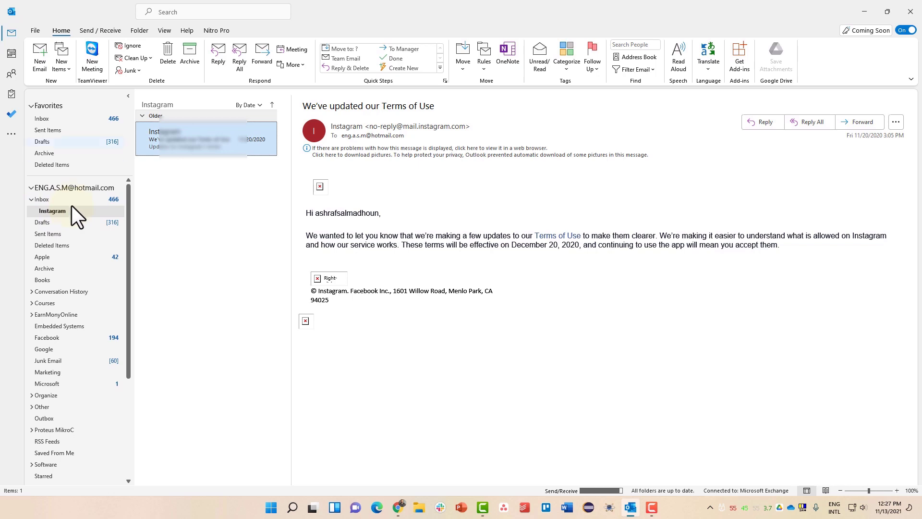
# - Make an 'Always Move Messages From: Microsoft Store' rule into a newly created Inbox subfolder named Microsoft
pyautogui.click(74, 122)
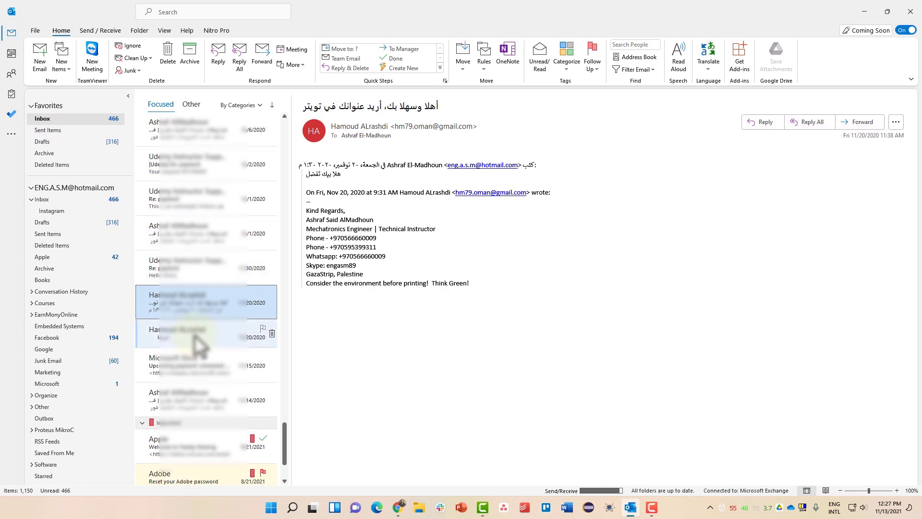
pyautogui.scroll(-3, 193, 335)
pyautogui.click(202, 269)
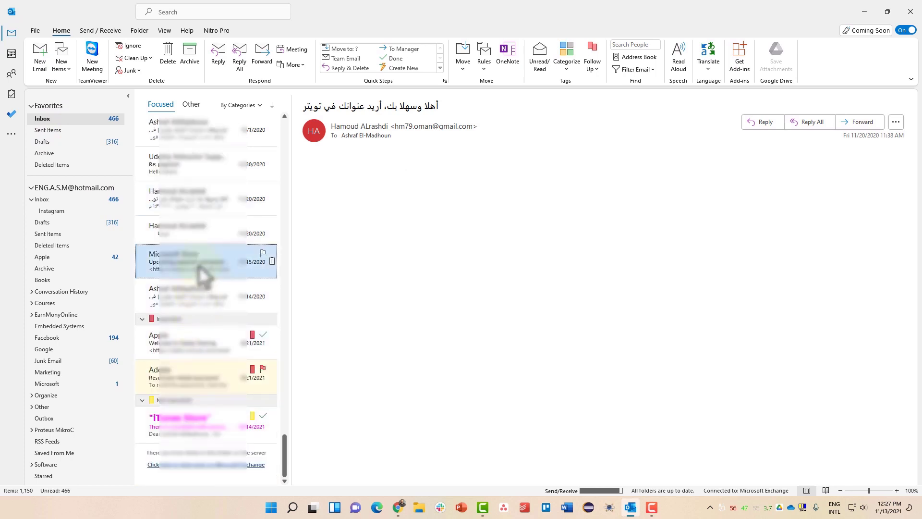
pyautogui.rightClick(204, 271)
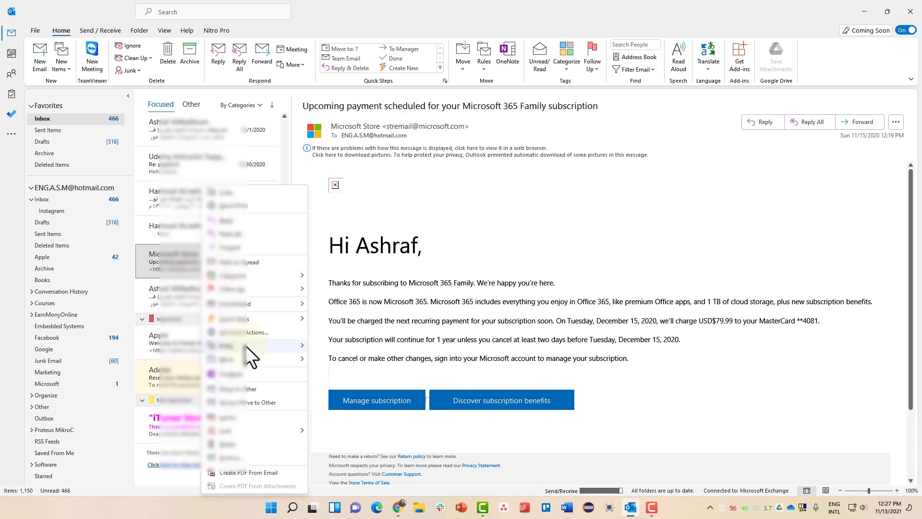
pyautogui.moveTo(247, 347)
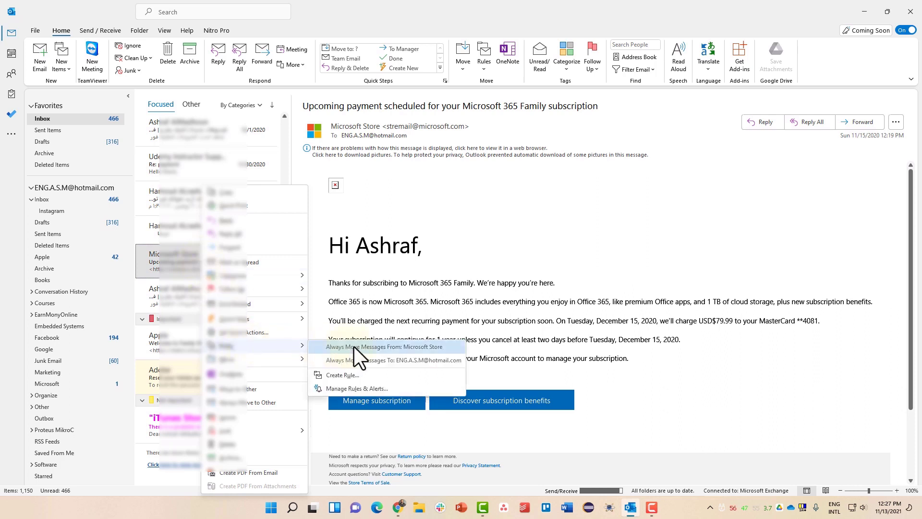
pyautogui.click(381, 345)
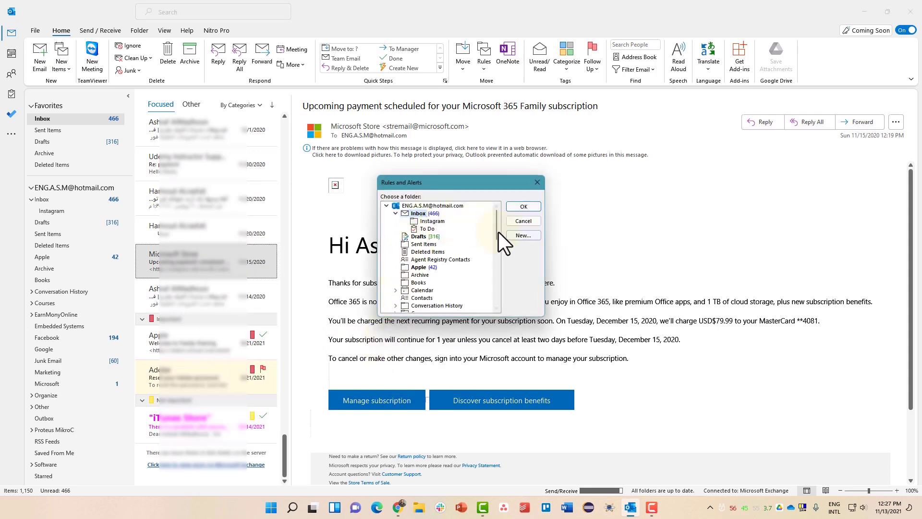
pyautogui.click(518, 235)
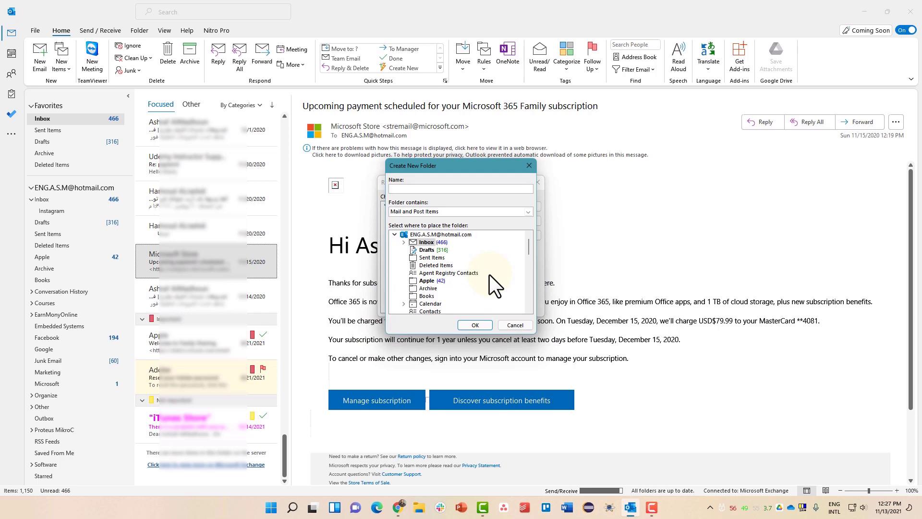
pyautogui.write('Microsoft')
pyautogui.click(488, 323)
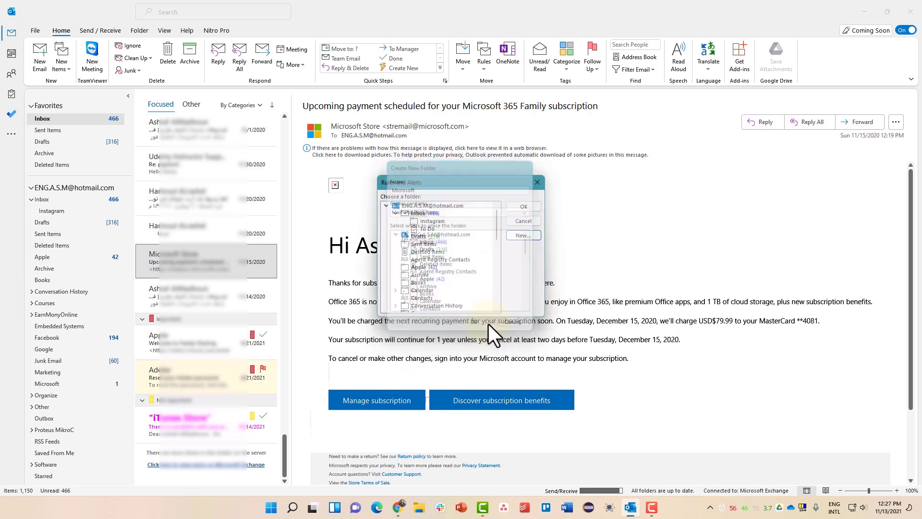
pyautogui.click(432, 228)
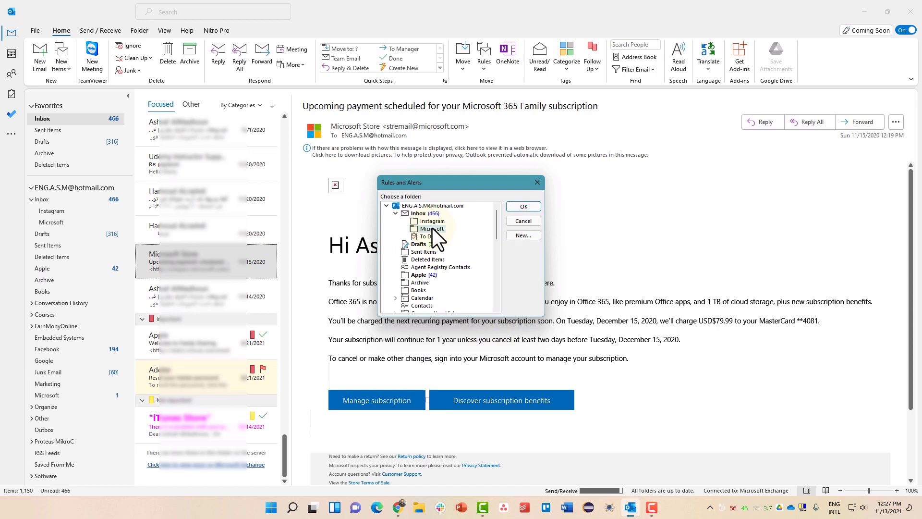
pyautogui.click(514, 206)
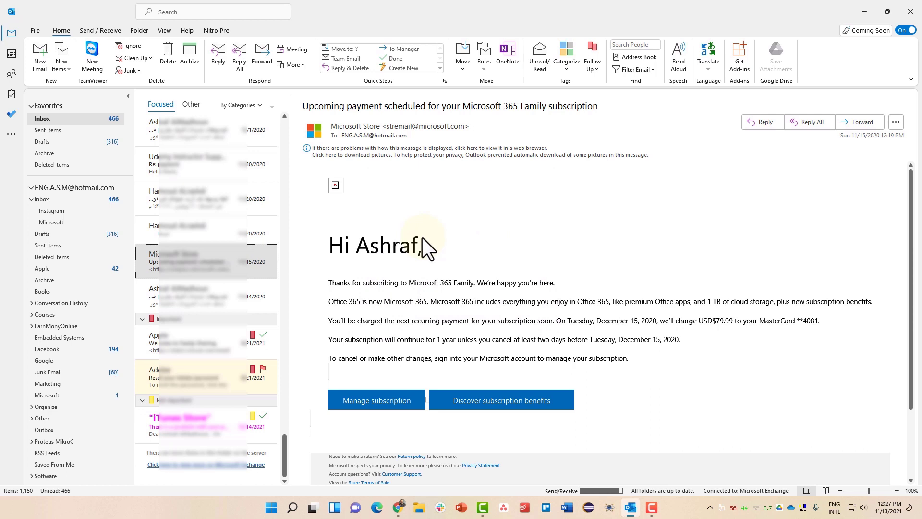
# - In the Microsoft folder, mark the four Microsoft Store emails unread, then back to read
pyautogui.click(61, 222)
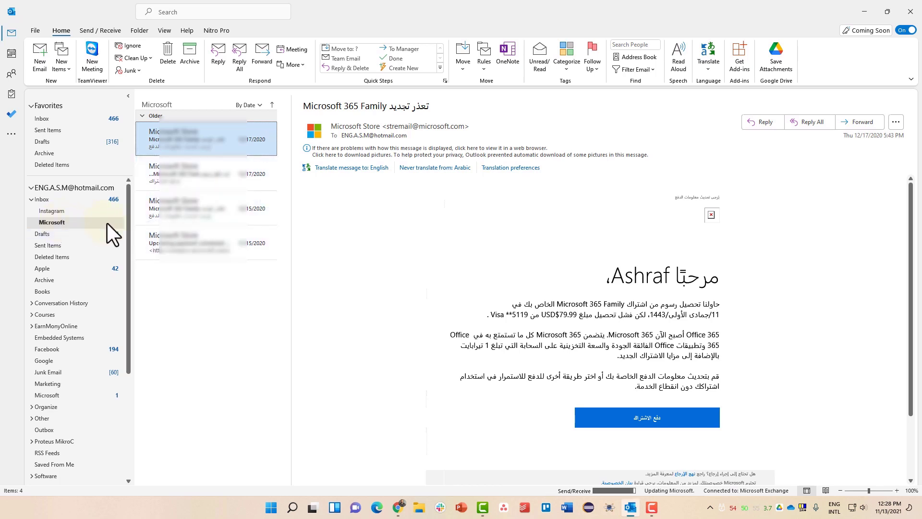
pyautogui.click(136, 182)
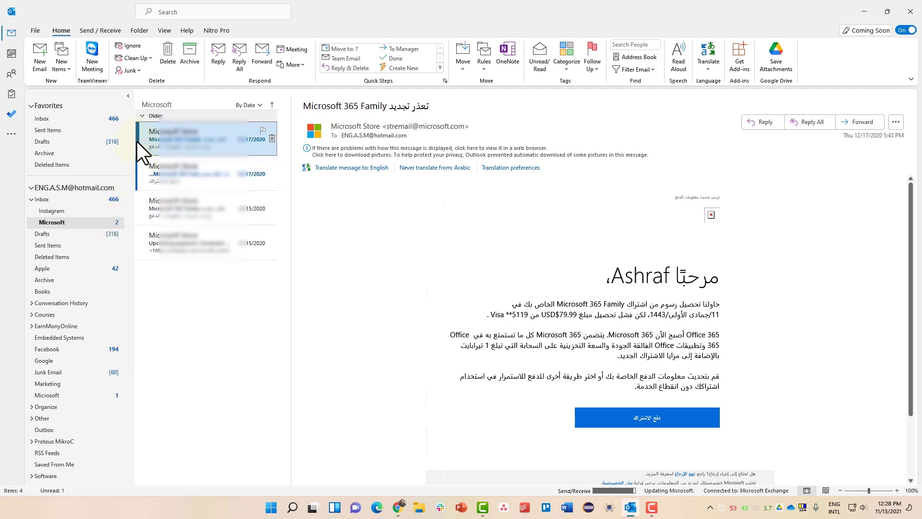
pyautogui.click(136, 140)
pyautogui.click(136, 211)
pyautogui.click(136, 247)
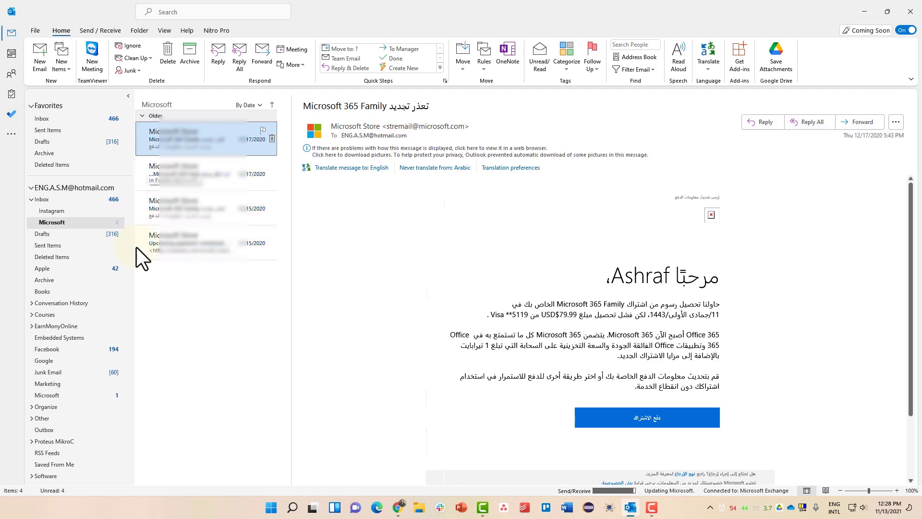
pyautogui.click(136, 250)
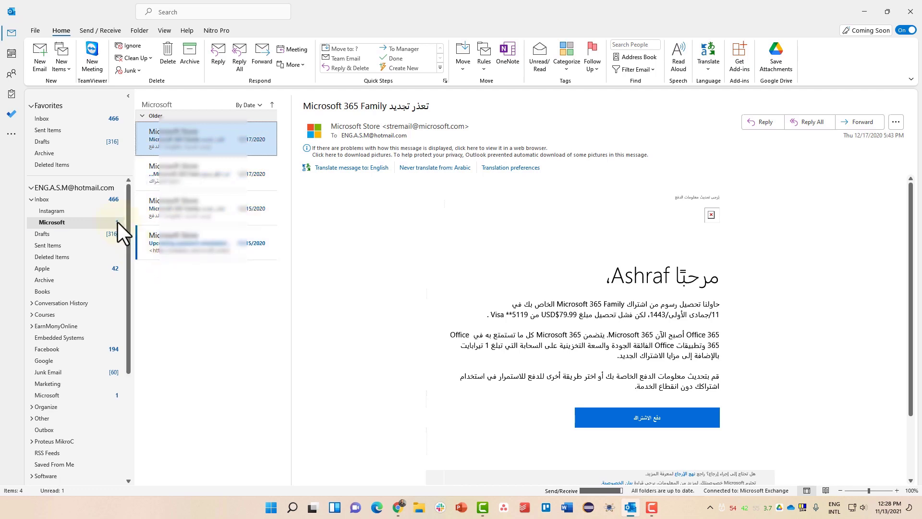
pyautogui.click(137, 246)
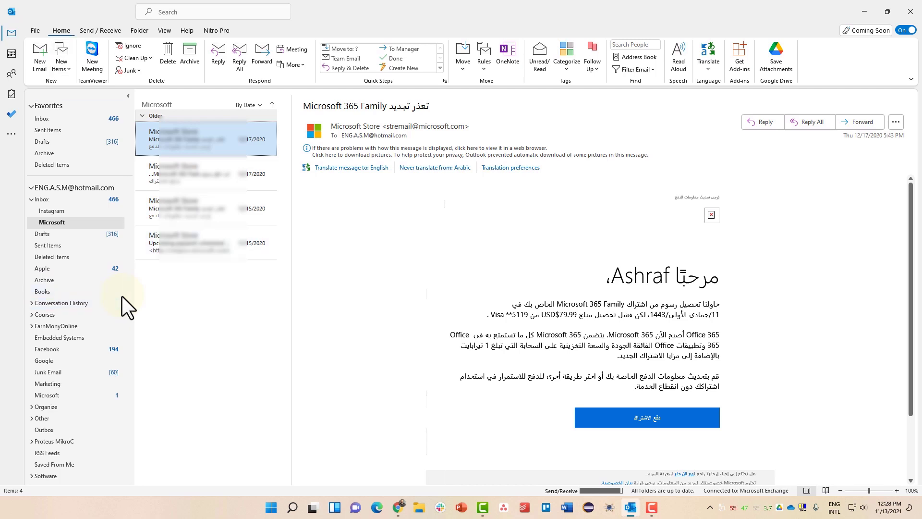
pyautogui.click(486, 66)
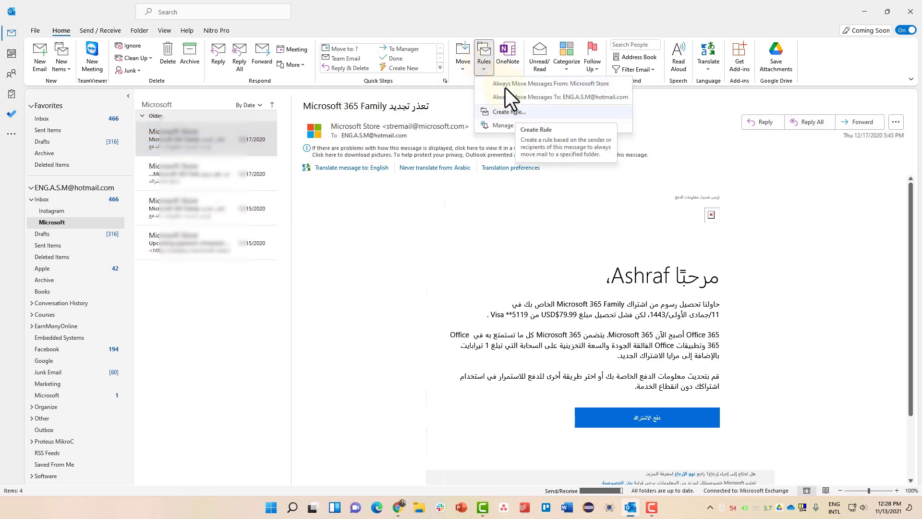
# - Open Manage Rules & Alerts, select the Microsoft Store rule, and cancel the New Rule wizard
pyautogui.click(515, 125)
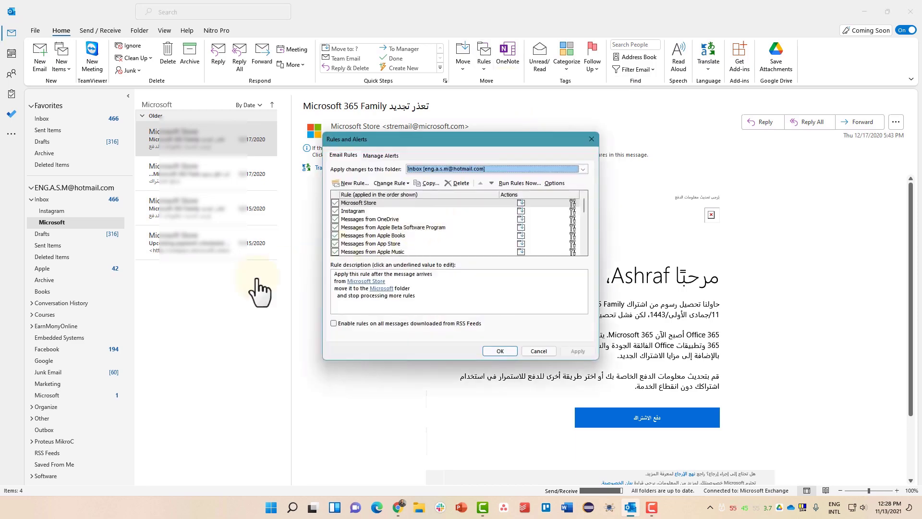
pyautogui.press('F9')
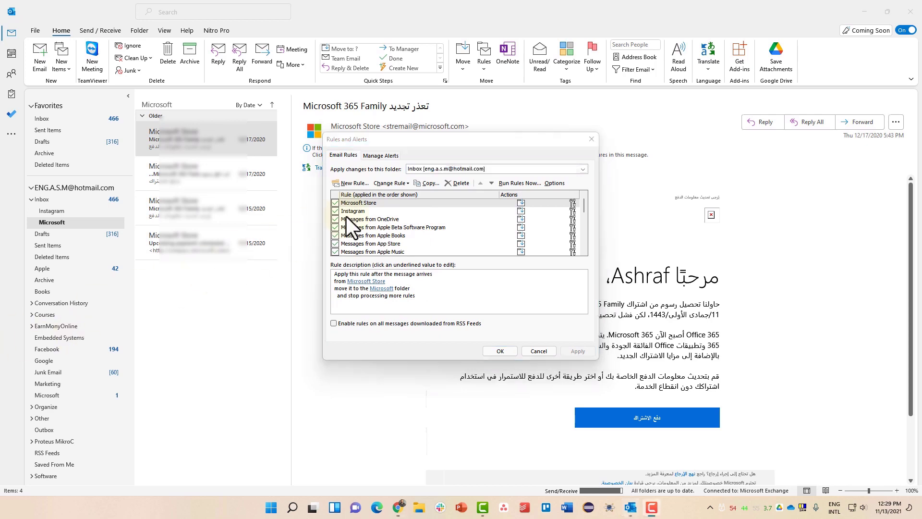
pyautogui.click(382, 202)
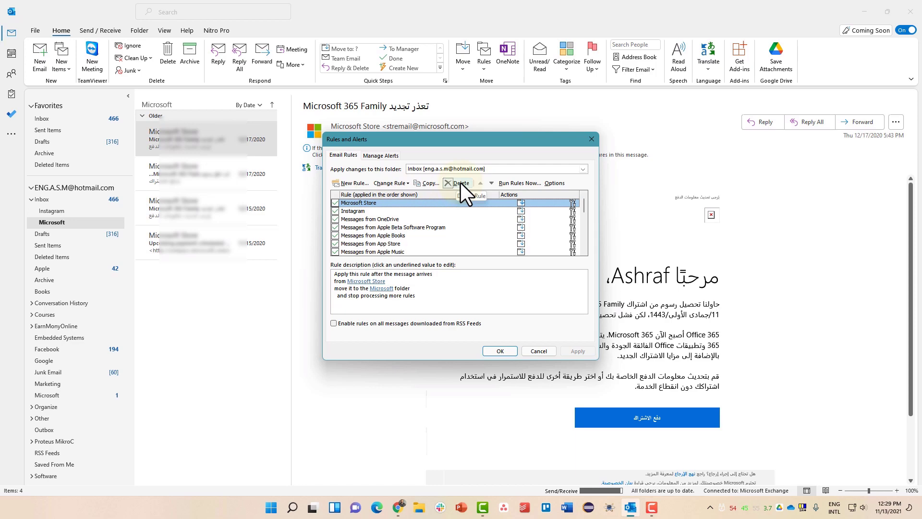
pyautogui.click(354, 184)
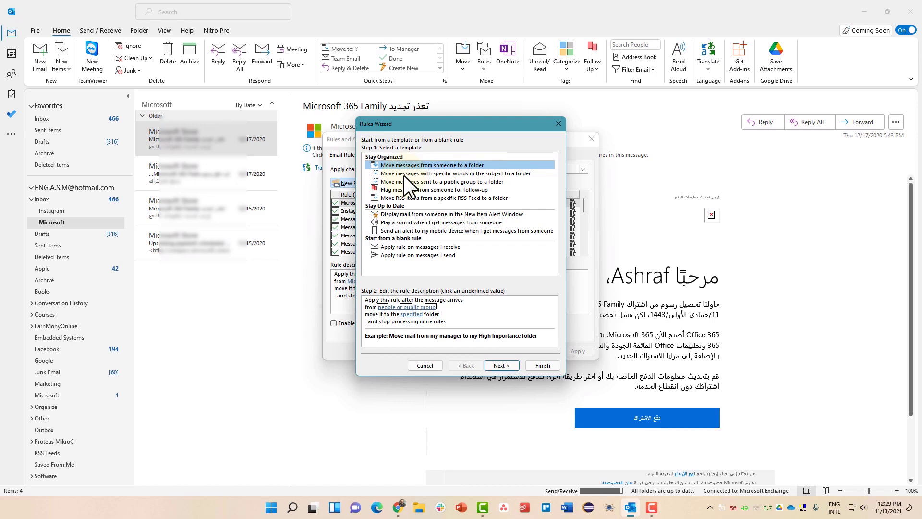
pyautogui.click(557, 124)
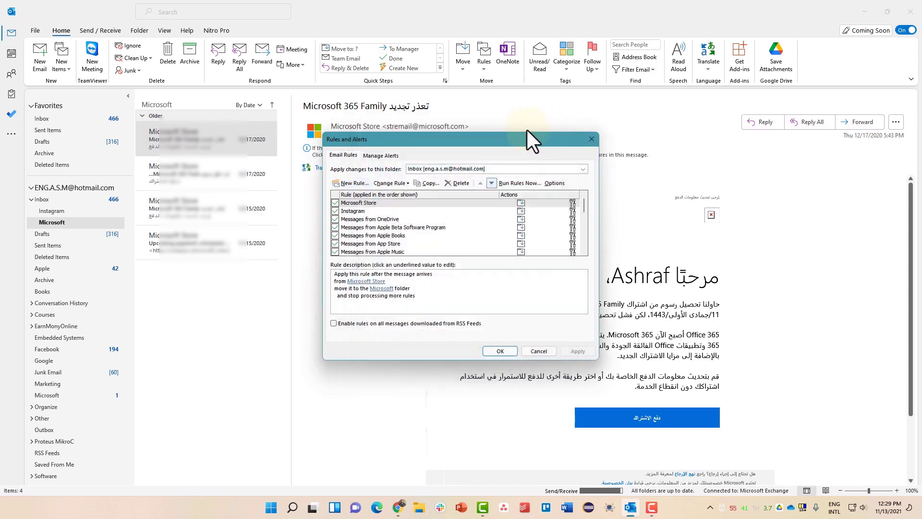
# - On the Manage Alerts page, inspect the New Alert sources and close without adding an alert
pyautogui.click(379, 155)
pyautogui.click(356, 171)
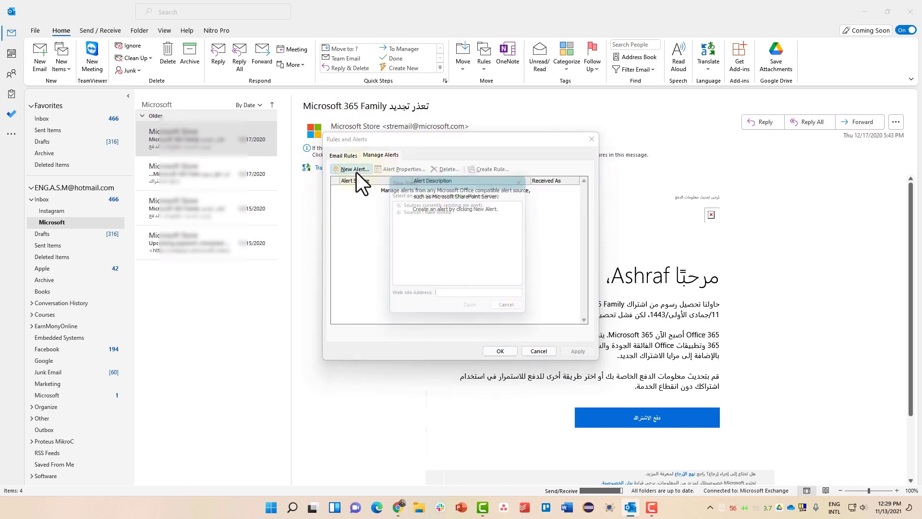
pyautogui.click(395, 203)
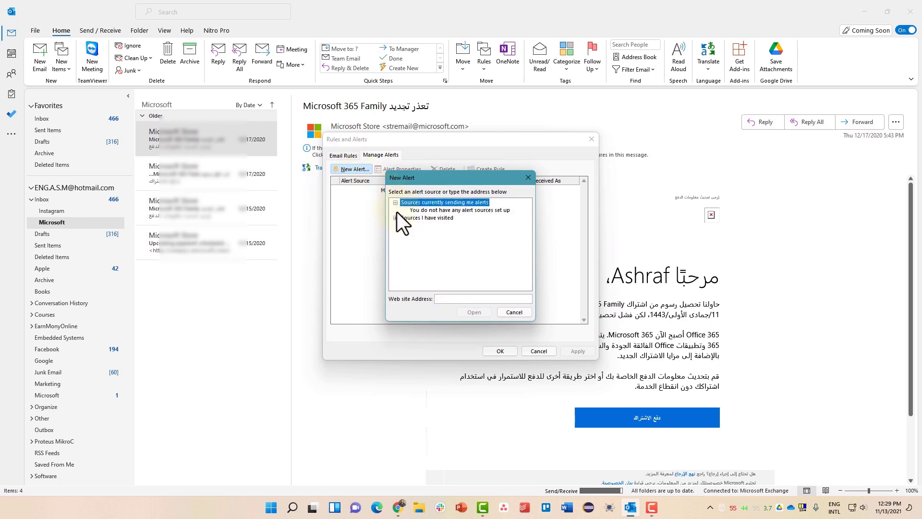
pyautogui.click(396, 218)
pyautogui.click(425, 210)
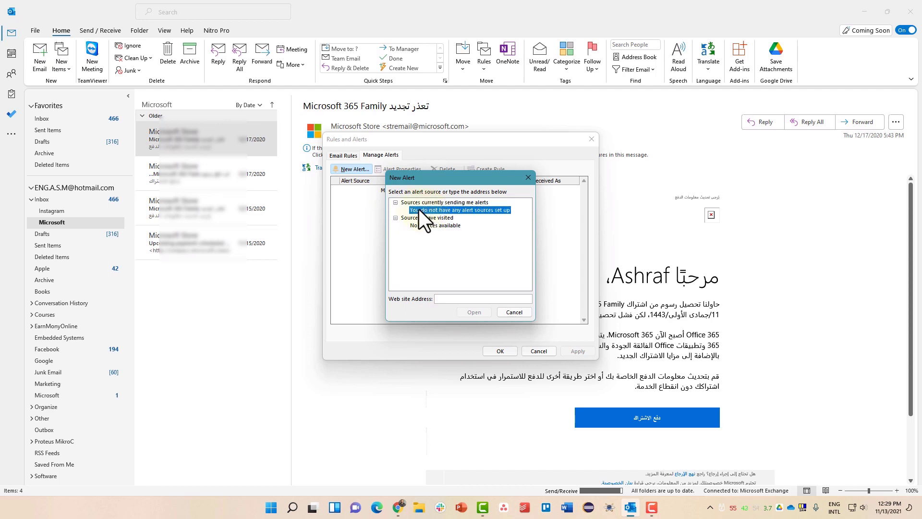
pyautogui.click(528, 176)
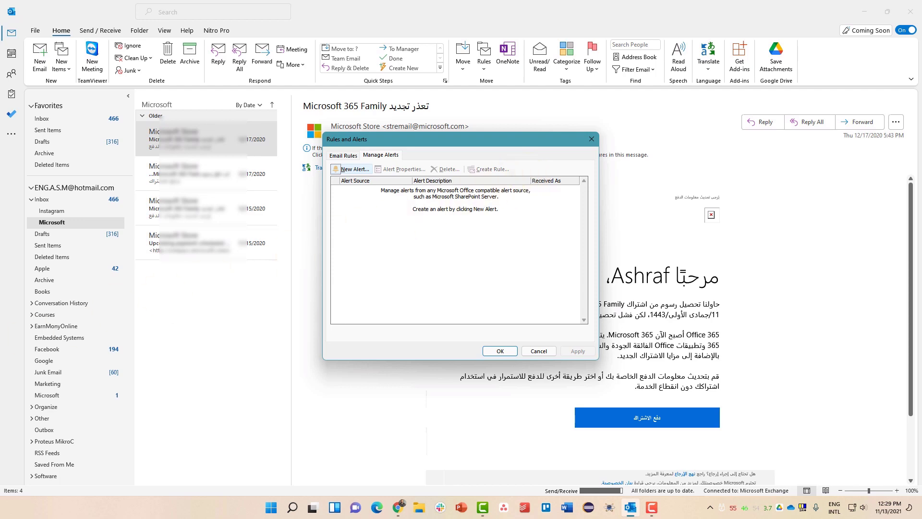
pyautogui.press('F10')
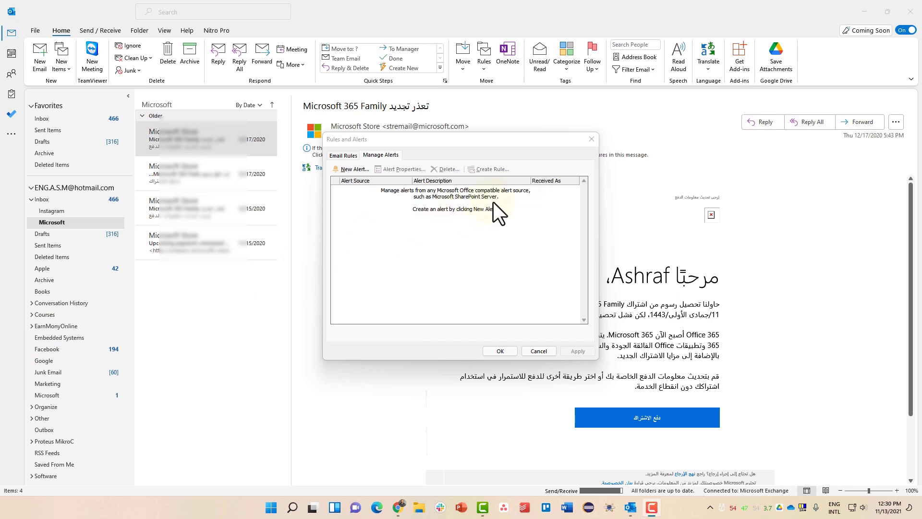
# - Review the email rules' descriptions: Microsoft Store, Instagram, OneDrive, Apple Beta Software Program, Apple Books
pyautogui.click(343, 156)
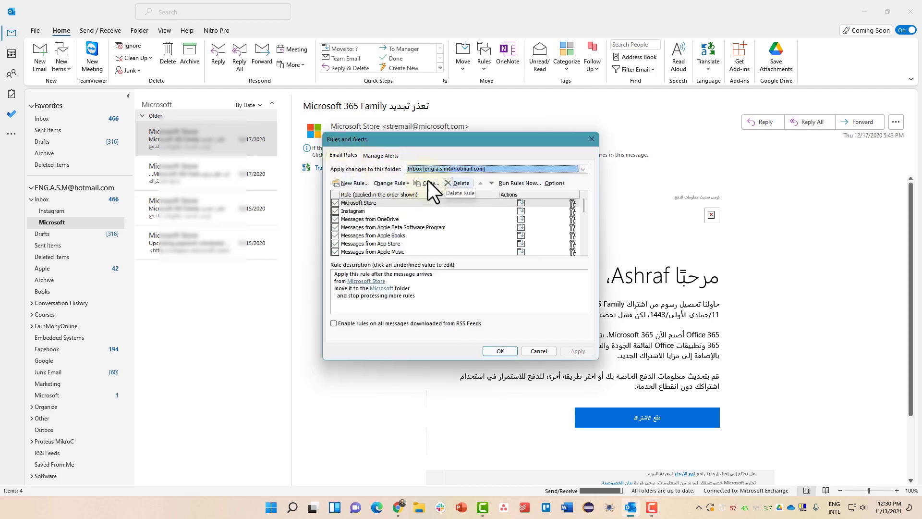
pyautogui.scroll(-7, 413, 221)
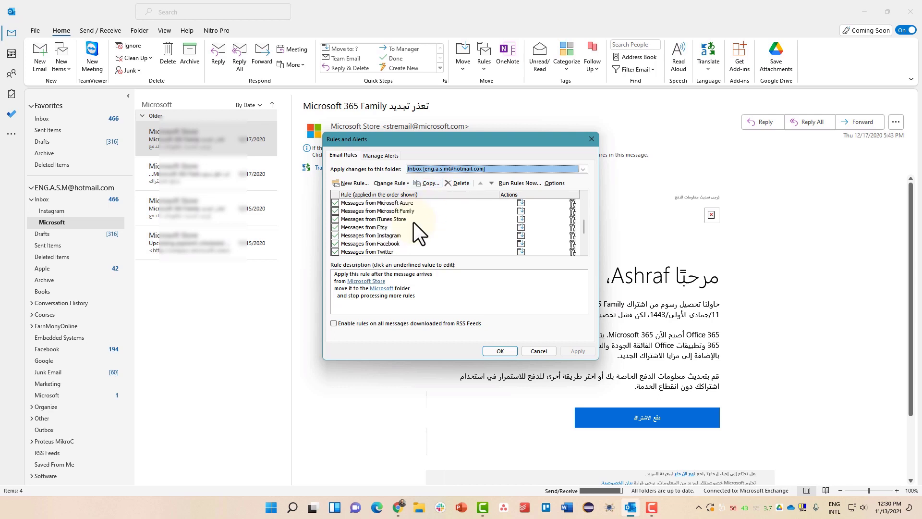
pyautogui.scroll(7, 413, 221)
pyautogui.click(379, 205)
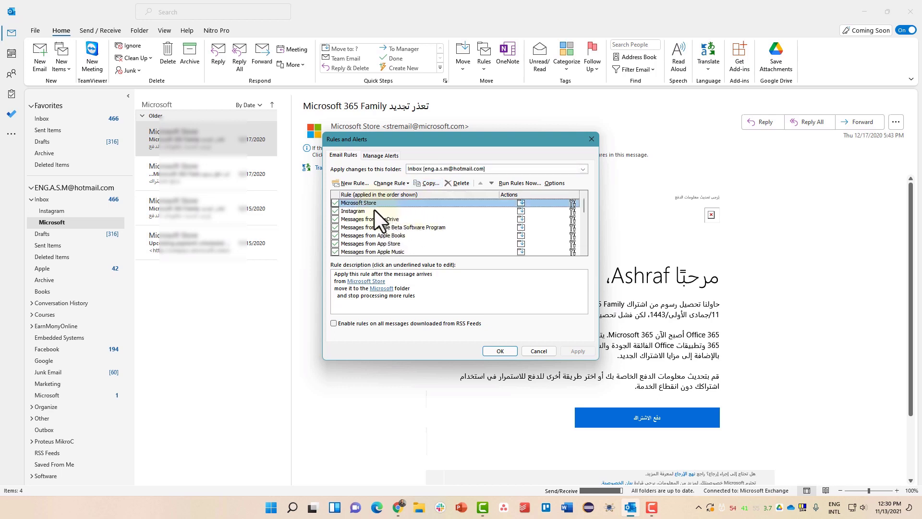
pyautogui.click(374, 212)
pyautogui.click(374, 219)
pyautogui.click(373, 225)
pyautogui.click(370, 233)
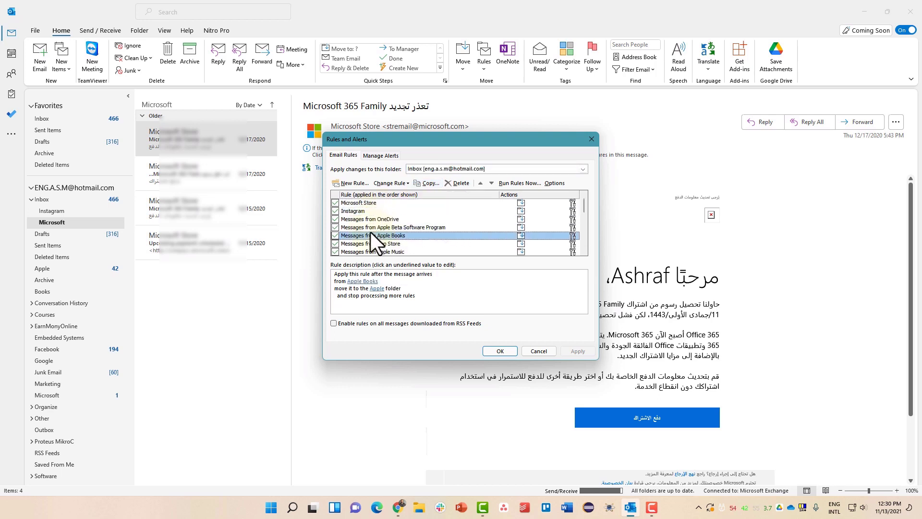
# - Uncheck the Microsoft Store rule, check its sender condition, and apply the changes with OK
pyautogui.click(336, 203)
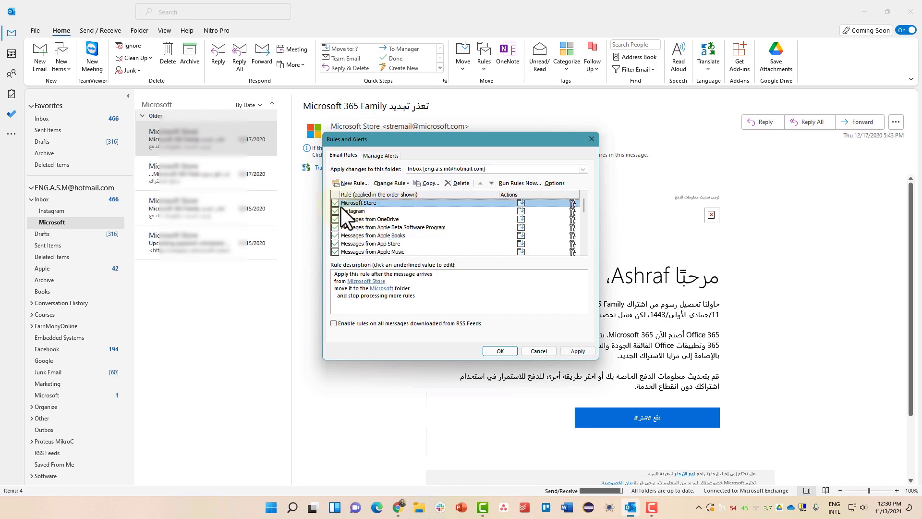
pyautogui.click(357, 210)
pyautogui.click(359, 204)
pyautogui.click(363, 289)
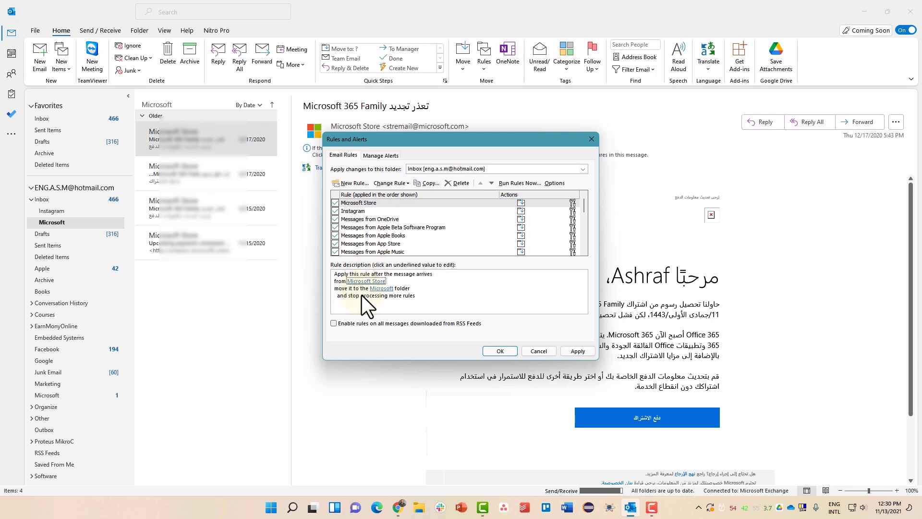
pyautogui.click(359, 245)
pyautogui.click(345, 277)
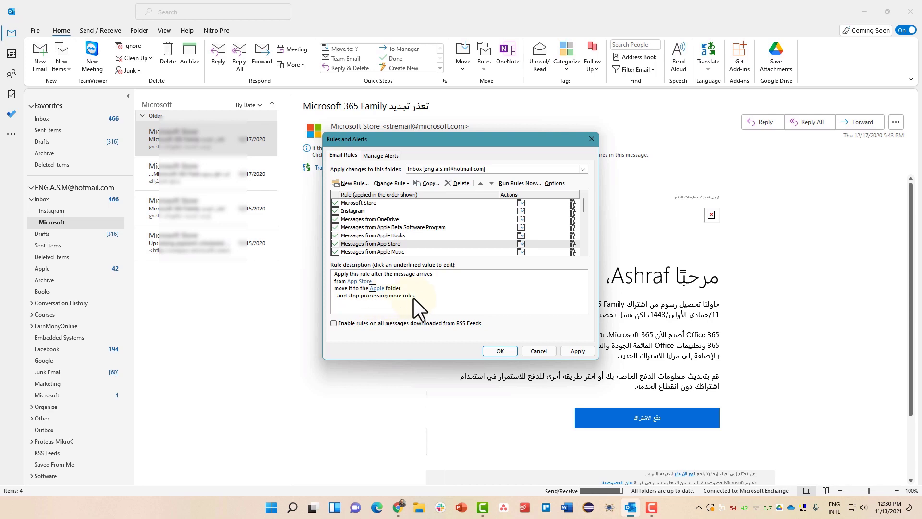
pyautogui.click(500, 352)
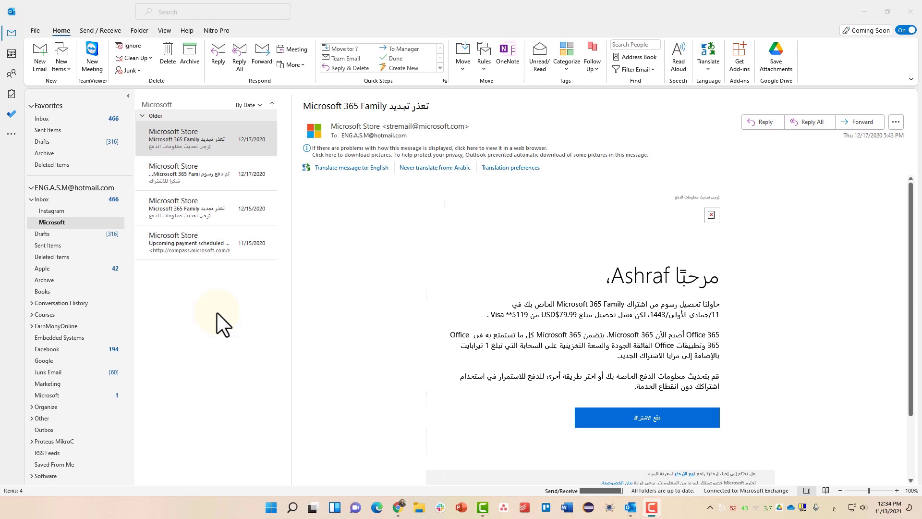
pyautogui.click(368, 80)
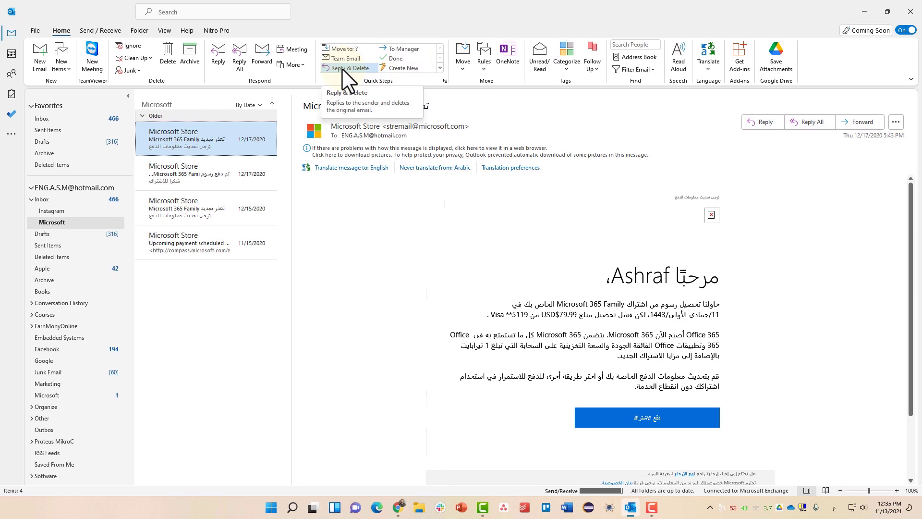
# - Set the Done quick step to move mail to Archive, then use it on the Instagram email
pyautogui.click(89, 117)
pyautogui.click(53, 210)
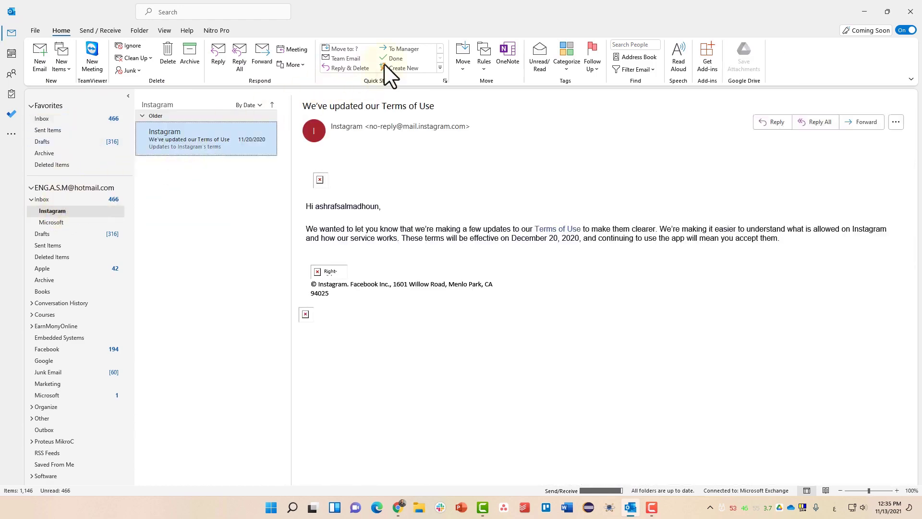
pyautogui.click(396, 59)
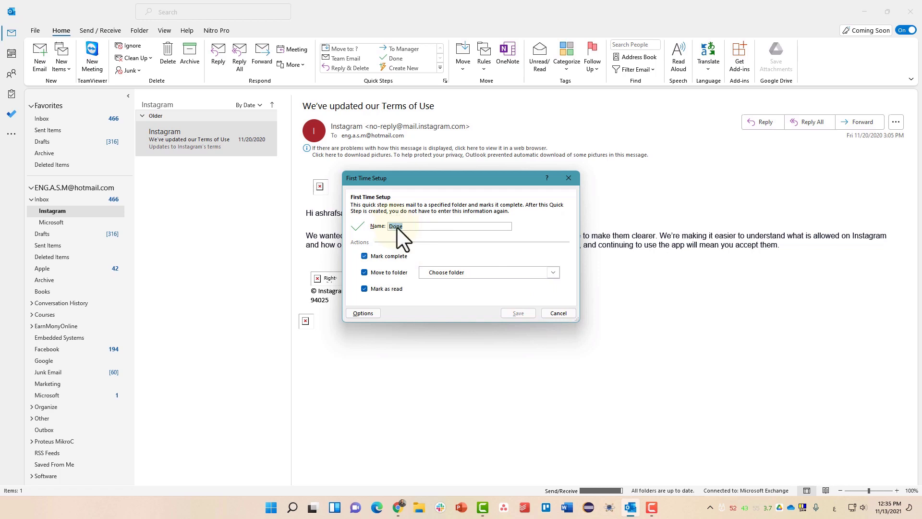
pyautogui.click(447, 272)
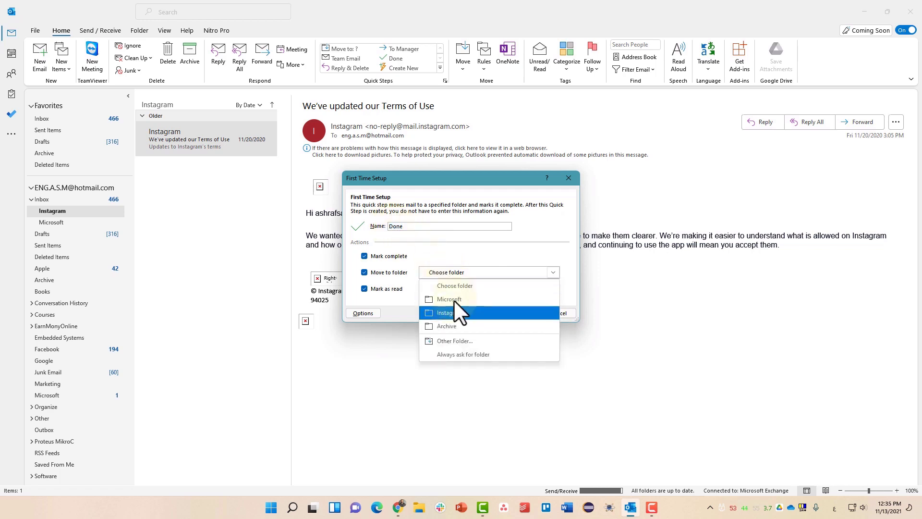
pyautogui.click(459, 326)
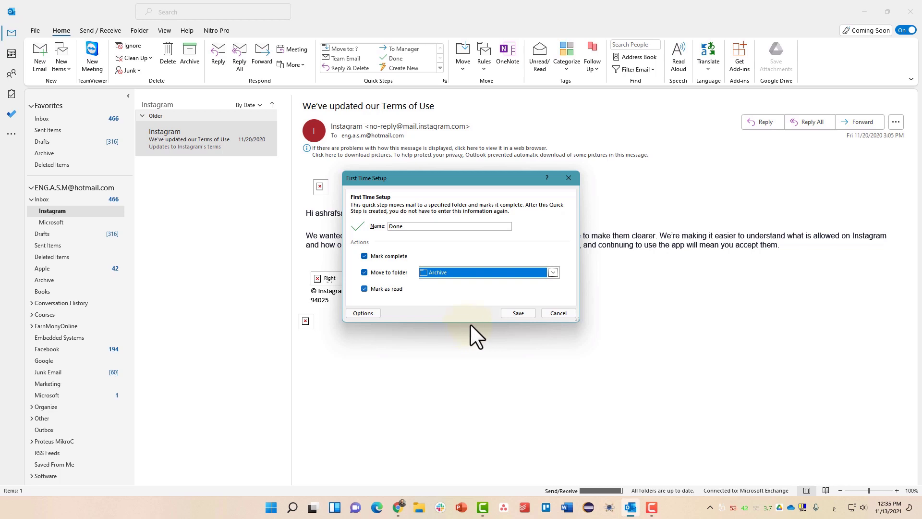
pyautogui.click(508, 313)
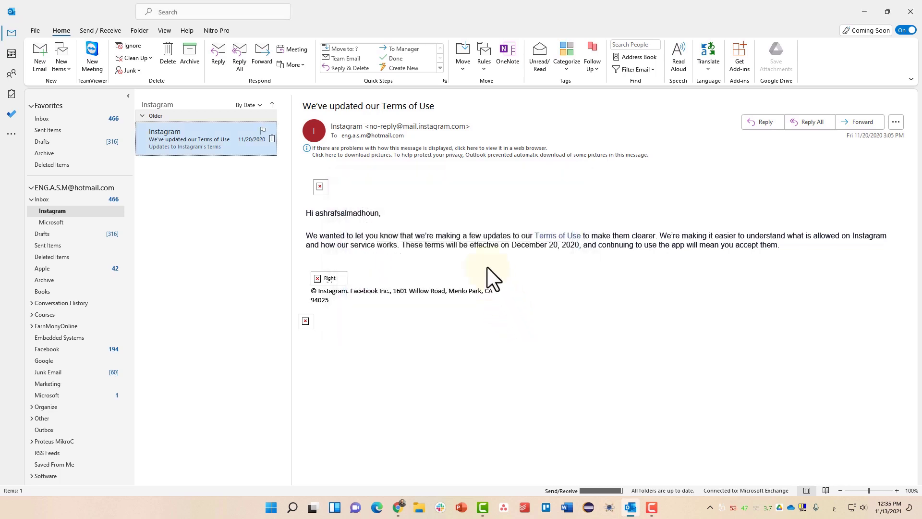
pyautogui.click(385, 57)
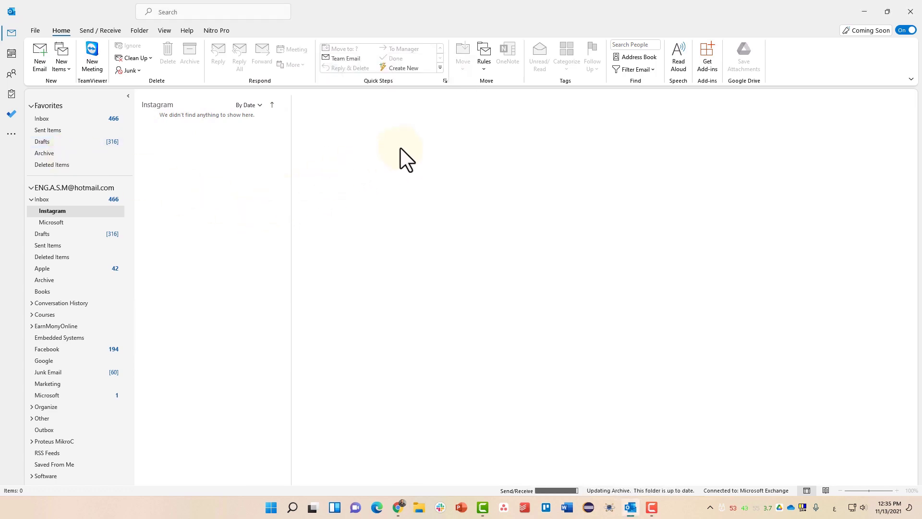
pyautogui.click(82, 118)
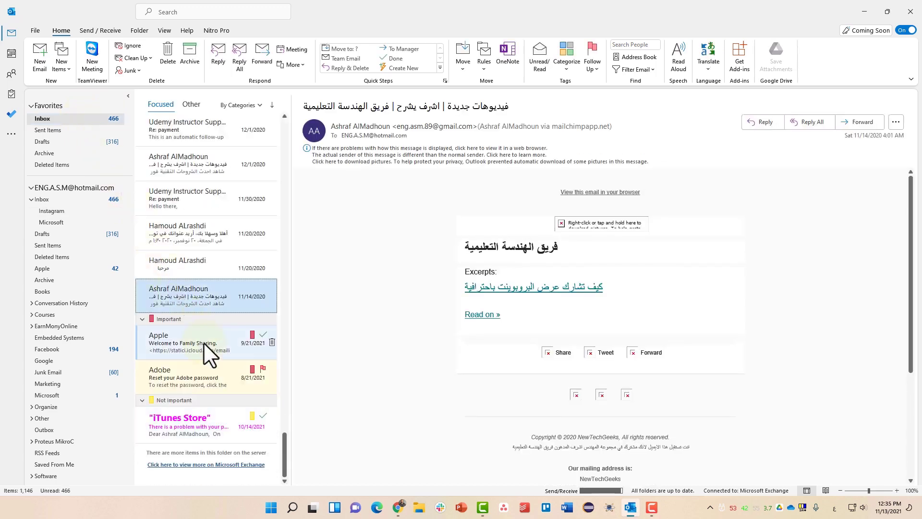
# - Build a Move to Folder quick step called 'Move to Apple Folder' targeting the Apple folder, keeping Mark as read
pyautogui.click(203, 342)
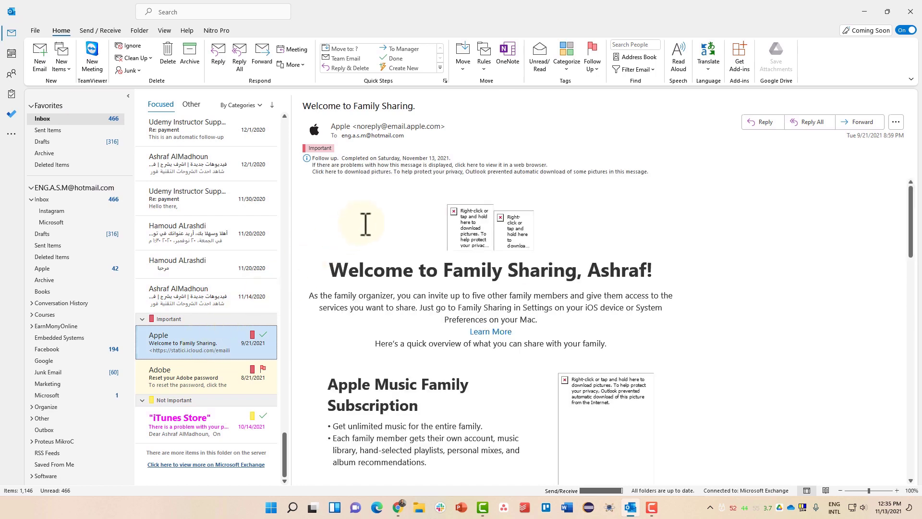
pyautogui.click(440, 68)
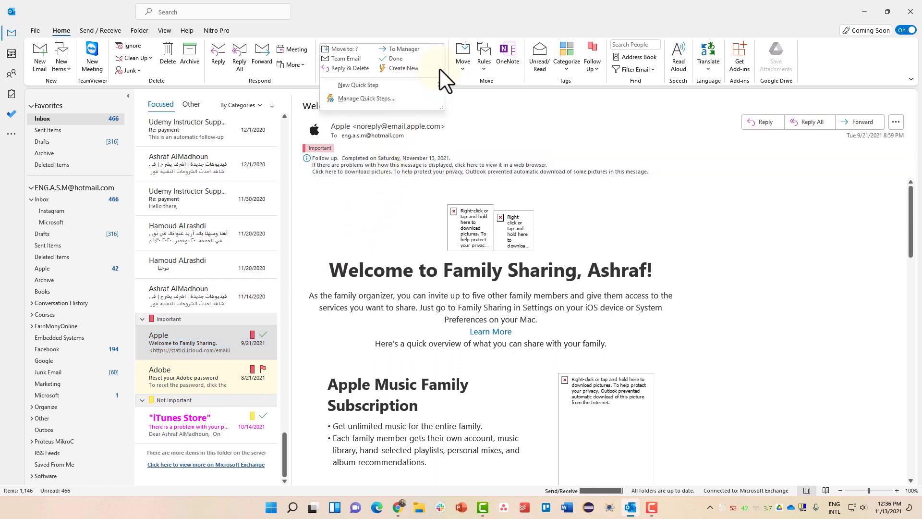
pyautogui.moveTo(439, 81)
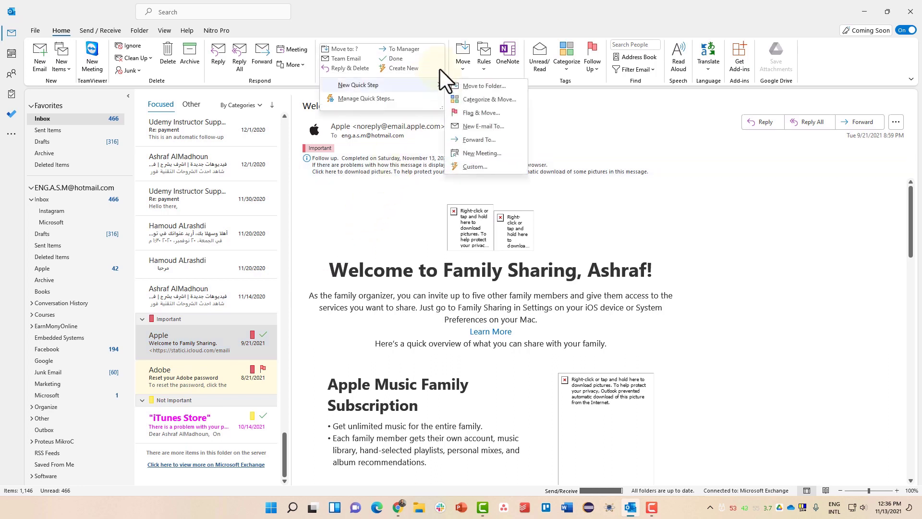
pyautogui.click(499, 85)
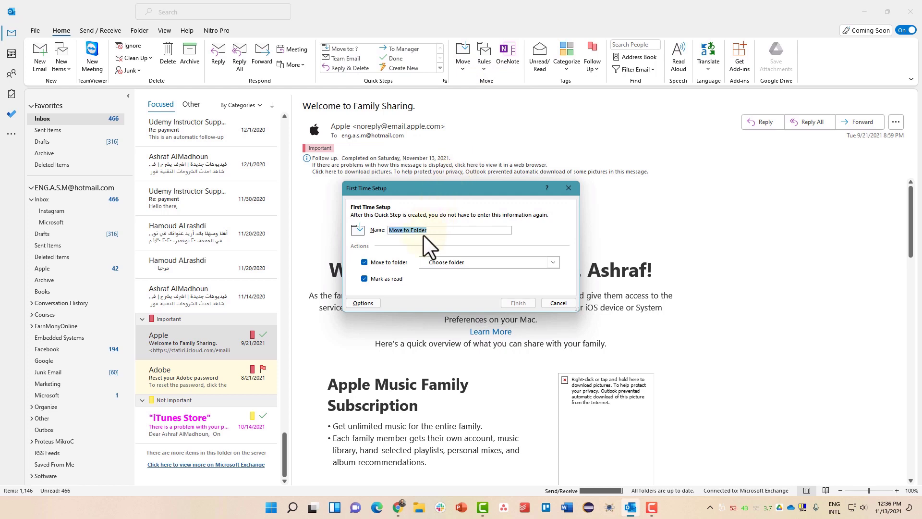
pyautogui.write('Mo')
pyautogui.click(444, 264)
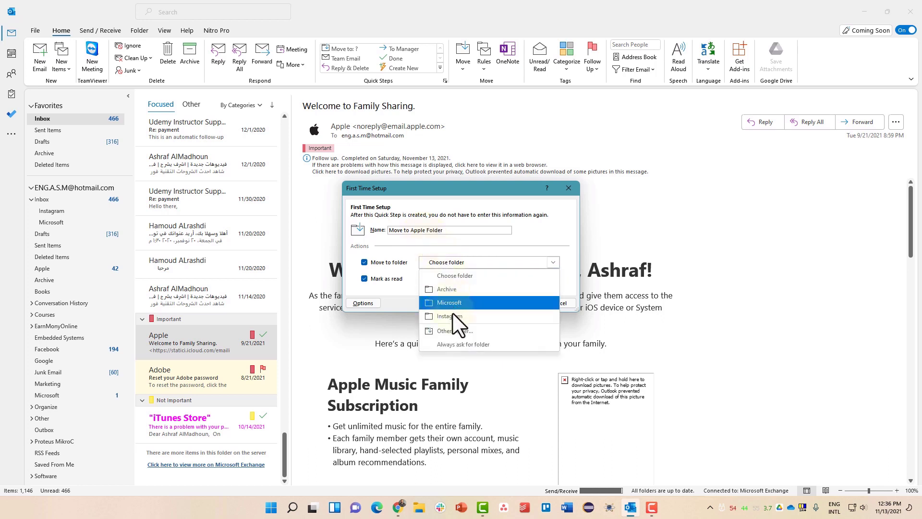
pyautogui.click(455, 330)
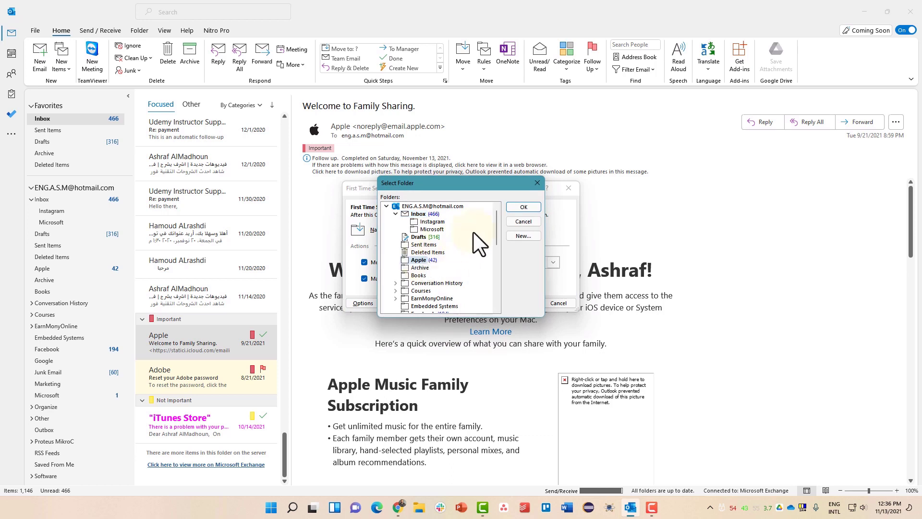
pyautogui.click(513, 211)
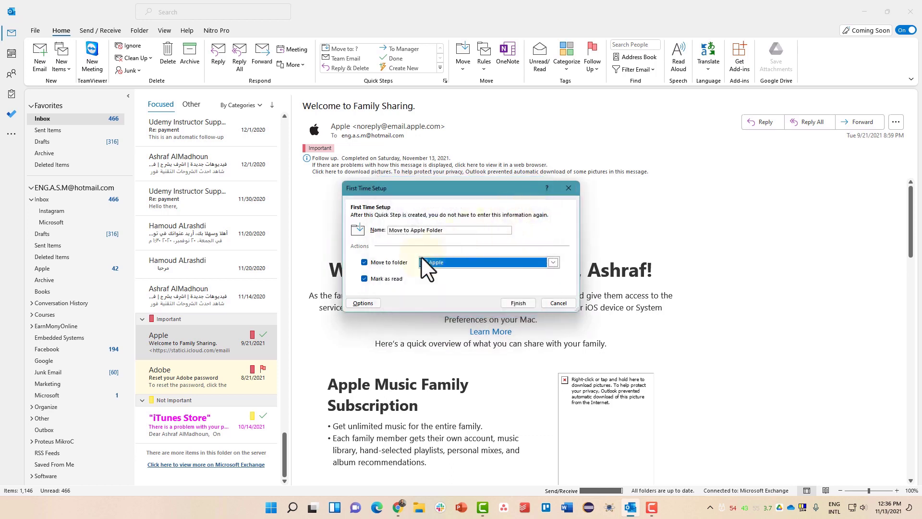
pyautogui.click(379, 278)
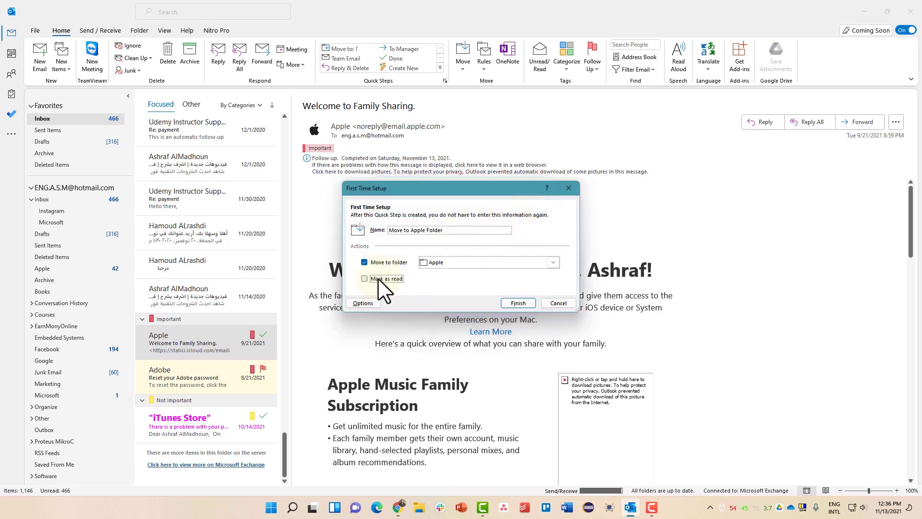
pyautogui.click(517, 303)
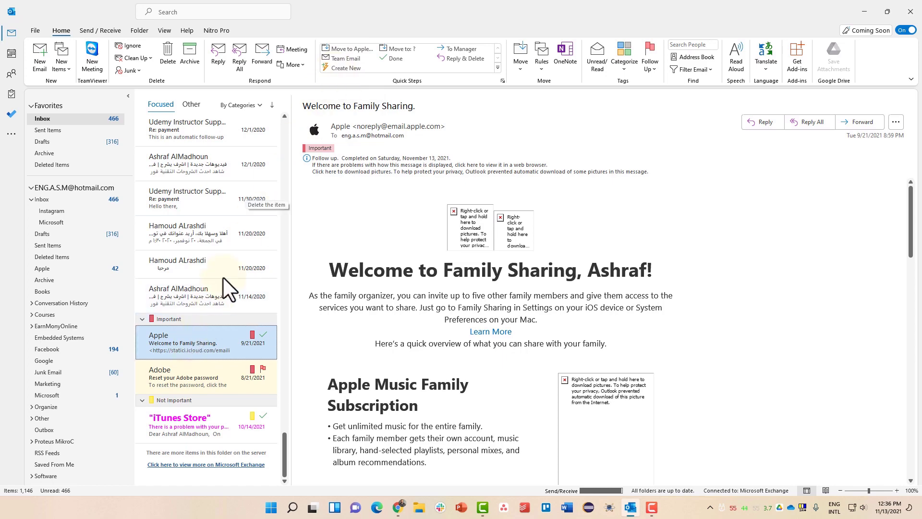
# - Use the Move to Apple Folder quick step on the Apple Family Sharing and iTunes Store emails
pyautogui.click(336, 48)
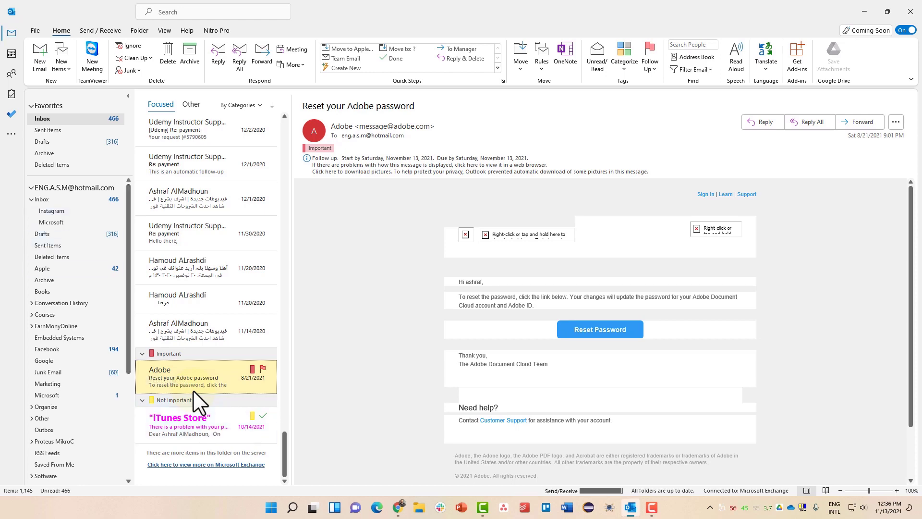
pyautogui.click(174, 415)
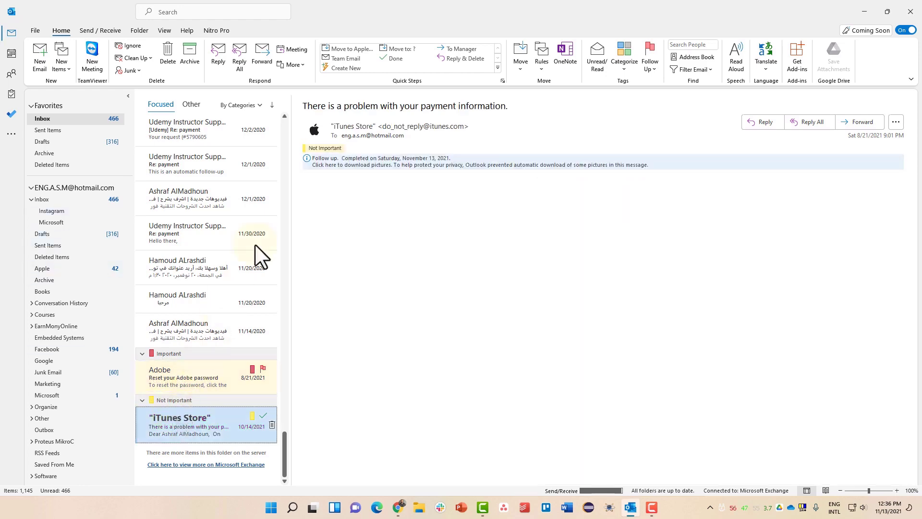
pyautogui.click(348, 49)
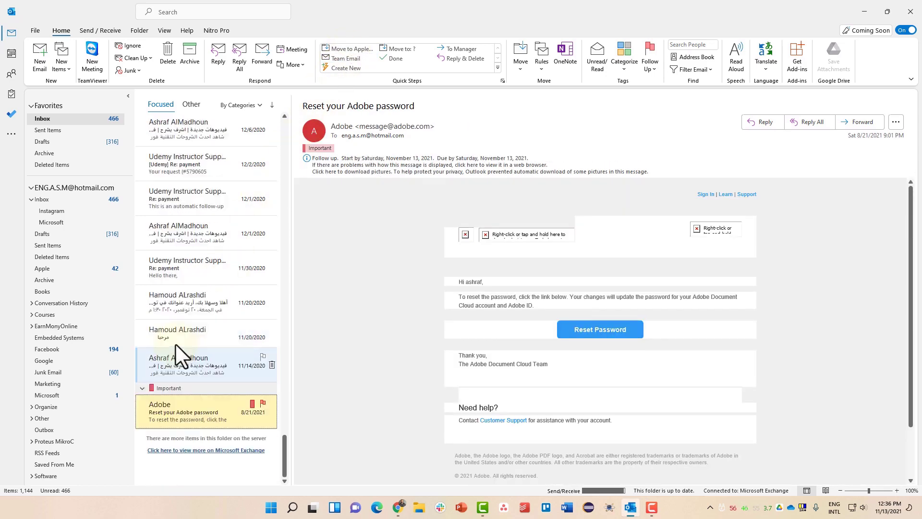
pyautogui.click(64, 212)
pyautogui.click(52, 223)
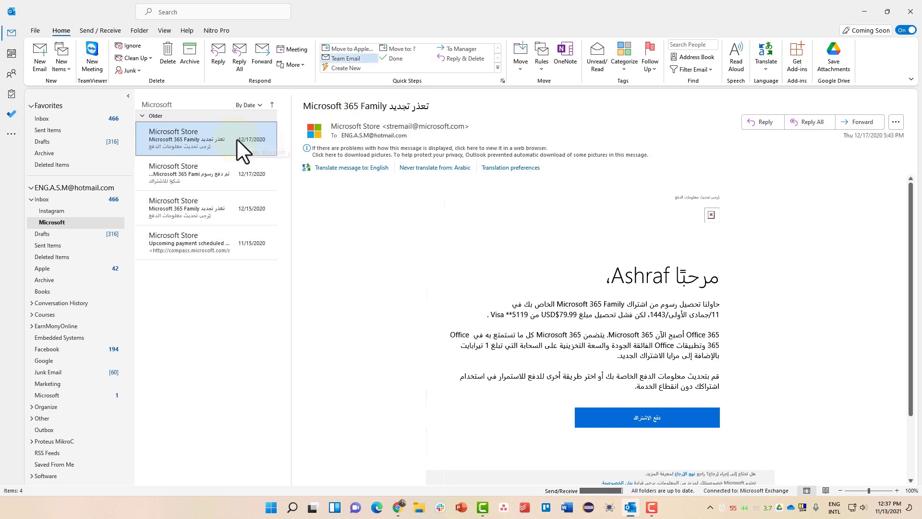
# - Start a new custom quick step from the Quick Steps options menu
pyautogui.click(496, 67)
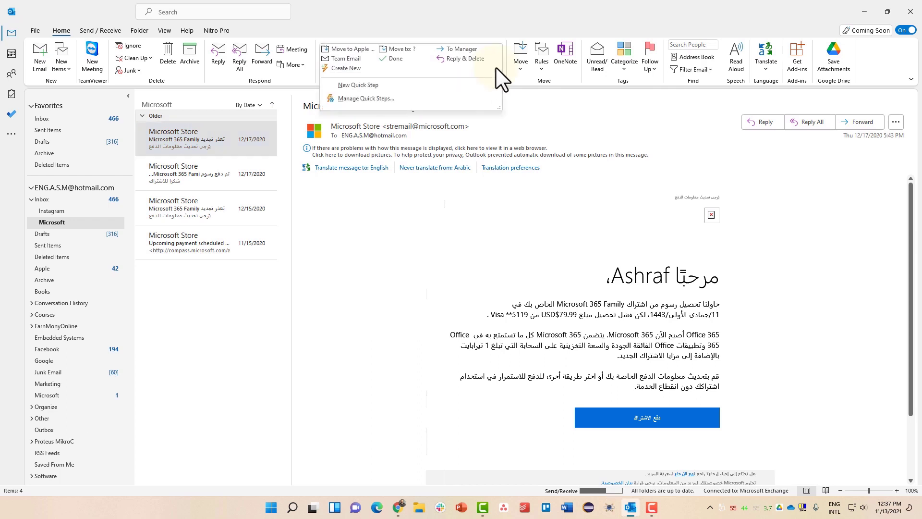
pyautogui.moveTo(496, 67)
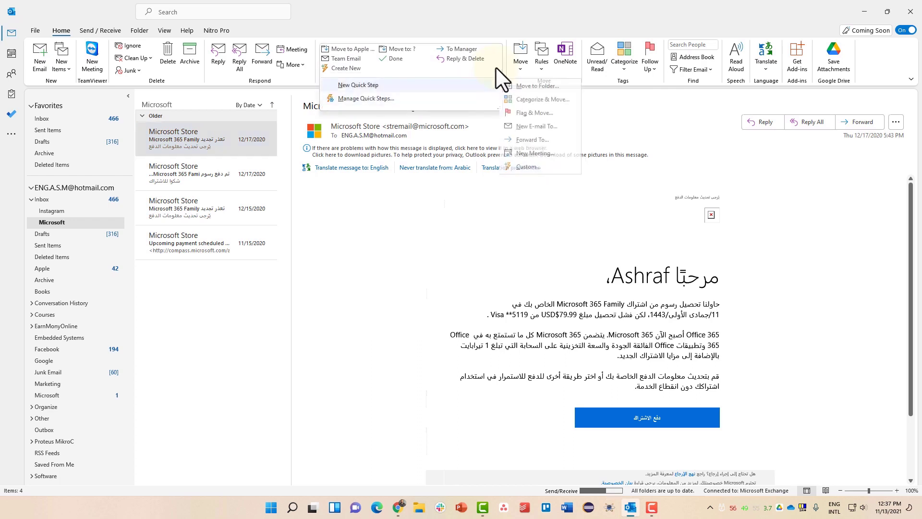
pyautogui.moveTo(498, 70)
pyautogui.click(510, 86)
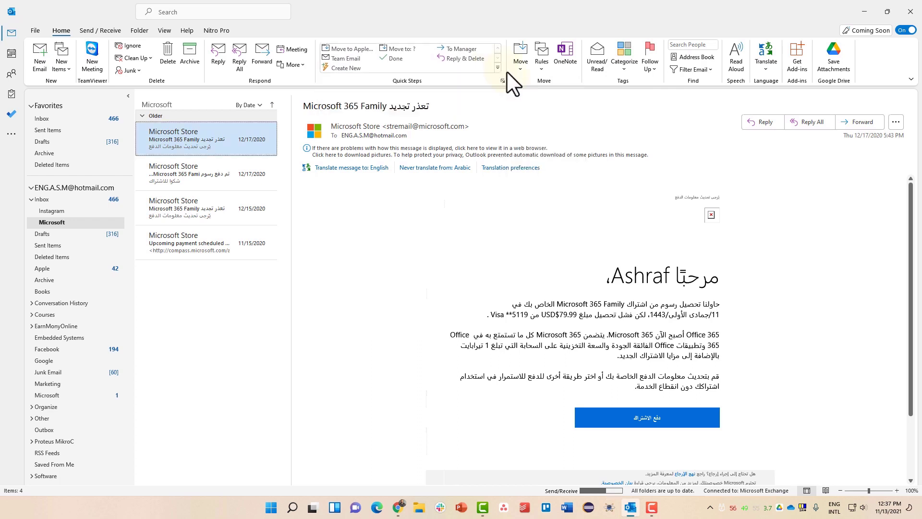
pyautogui.click(498, 67)
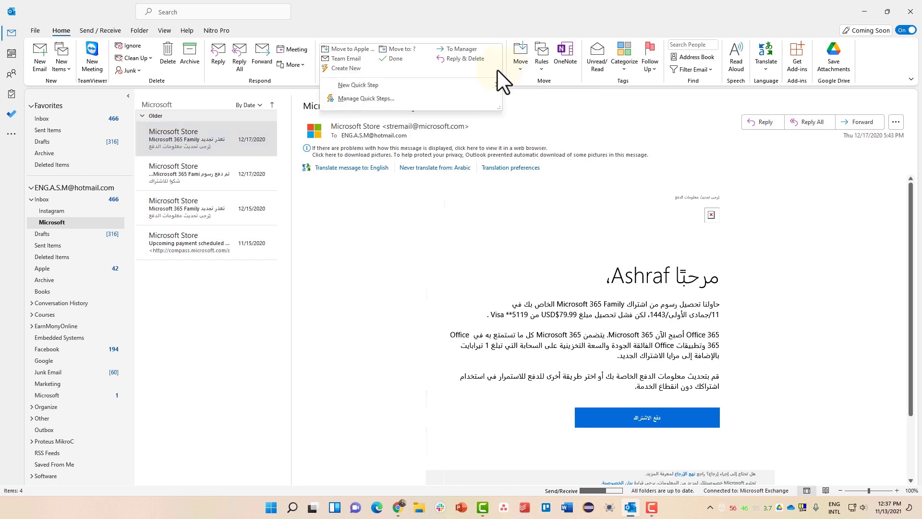
pyautogui.moveTo(500, 79)
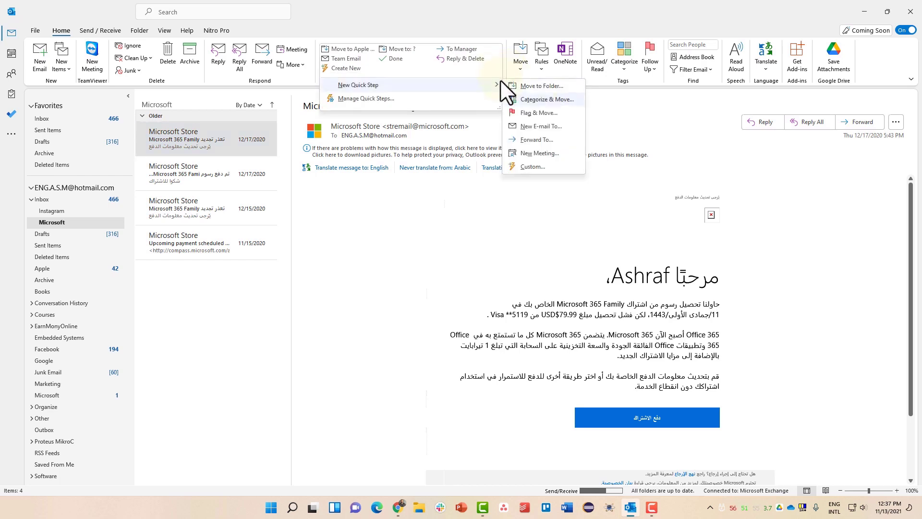
pyautogui.click(526, 166)
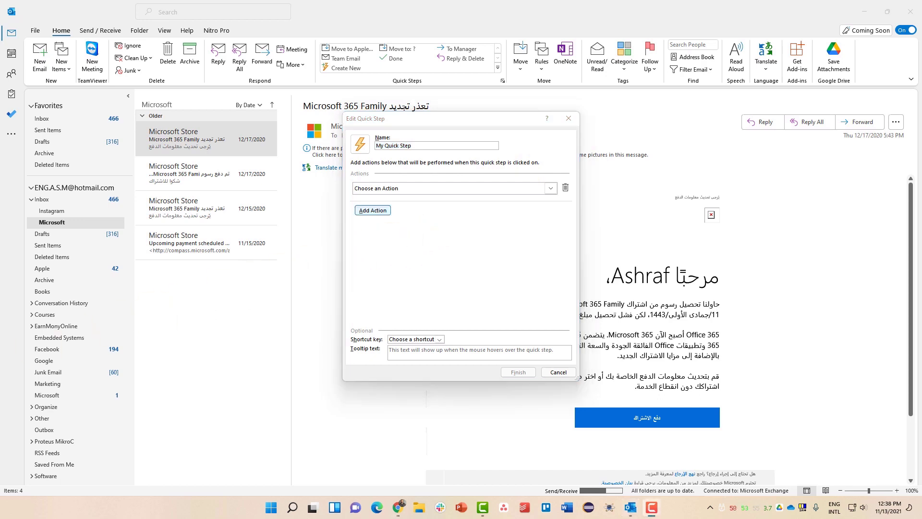
# - Name the quick step 'Important' and make its first action categorize messages as Important
pyautogui.click(402, 145)
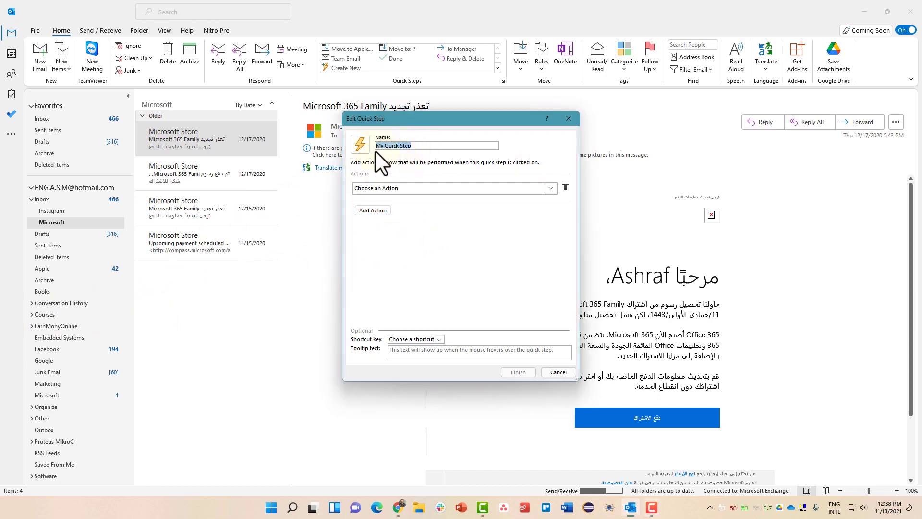
pyautogui.write('Im')
pyautogui.write('poe')
pyautogui.press('BackSpace')
pyautogui.press('BackSpace')
pyautogui.write('ortant')
pyautogui.click(379, 188)
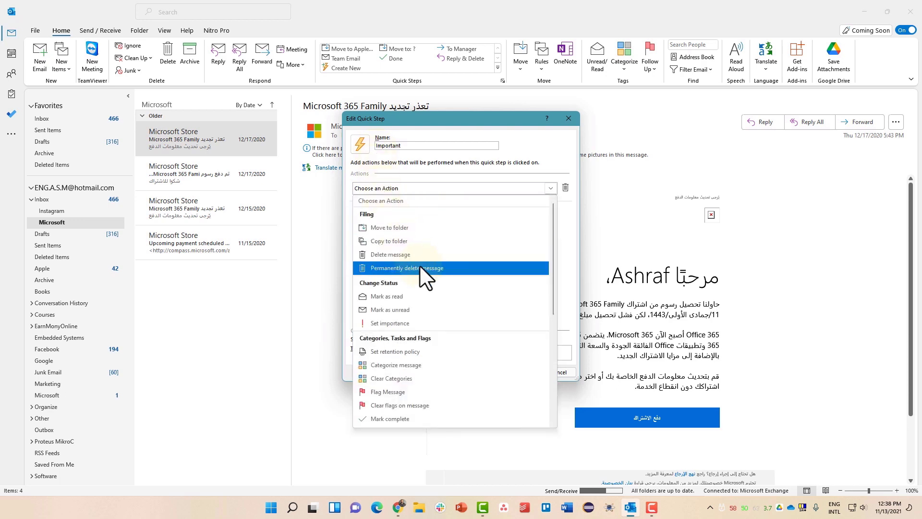
pyautogui.scroll(-1, 431, 288)
pyautogui.scroll(-1, 431, 287)
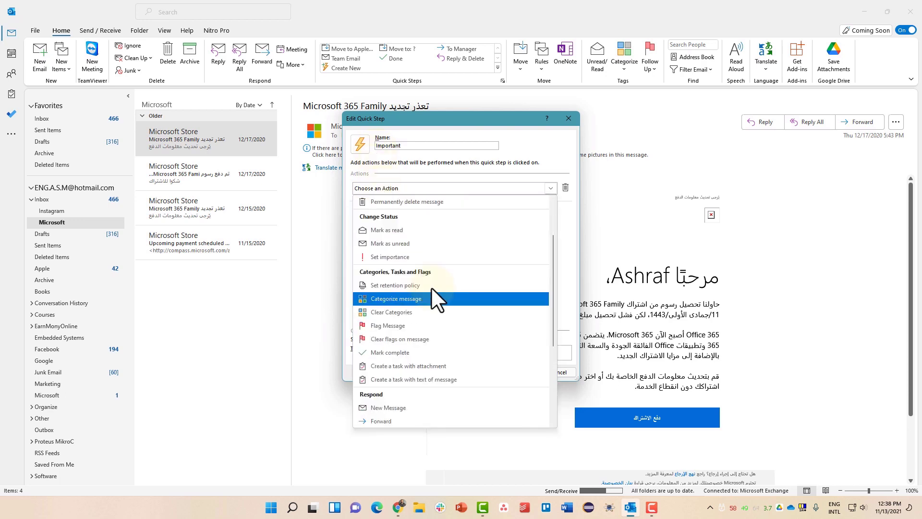
pyautogui.click(428, 298)
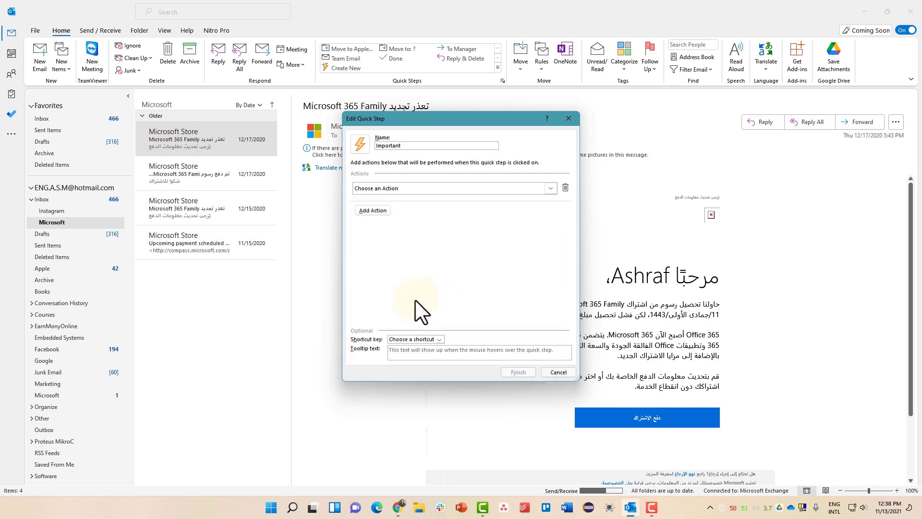
pyautogui.click(405, 203)
pyautogui.click(406, 257)
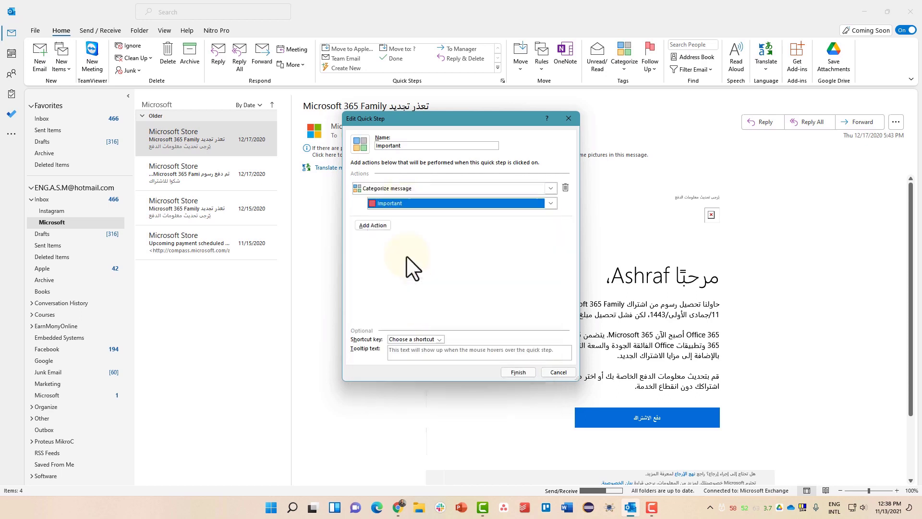
# - Add a second action forwarding messages to the recipient's Gmail address
pyautogui.click(379, 227)
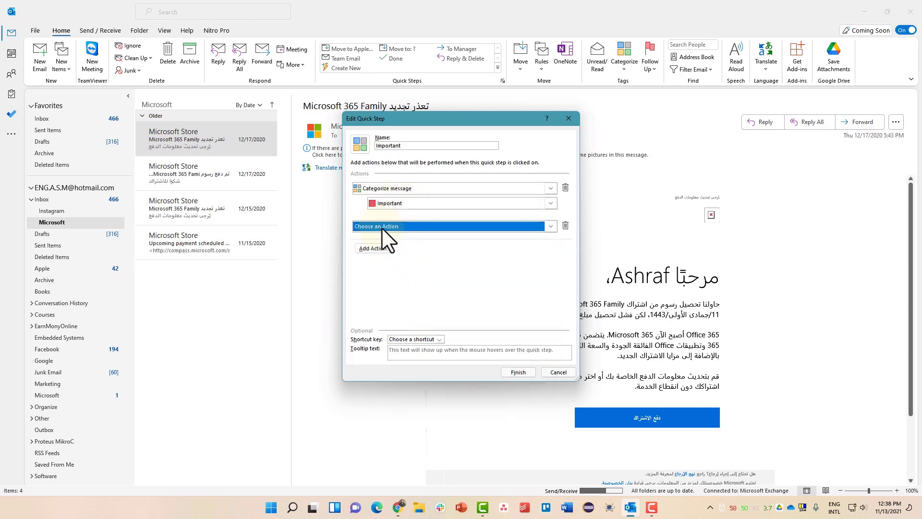
pyautogui.click(382, 227)
pyautogui.scroll(-3, 402, 335)
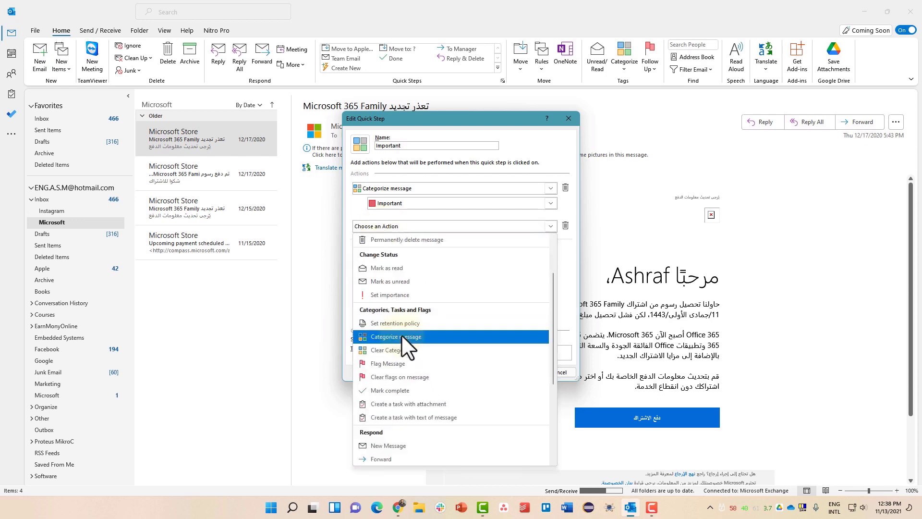
pyautogui.click(400, 392)
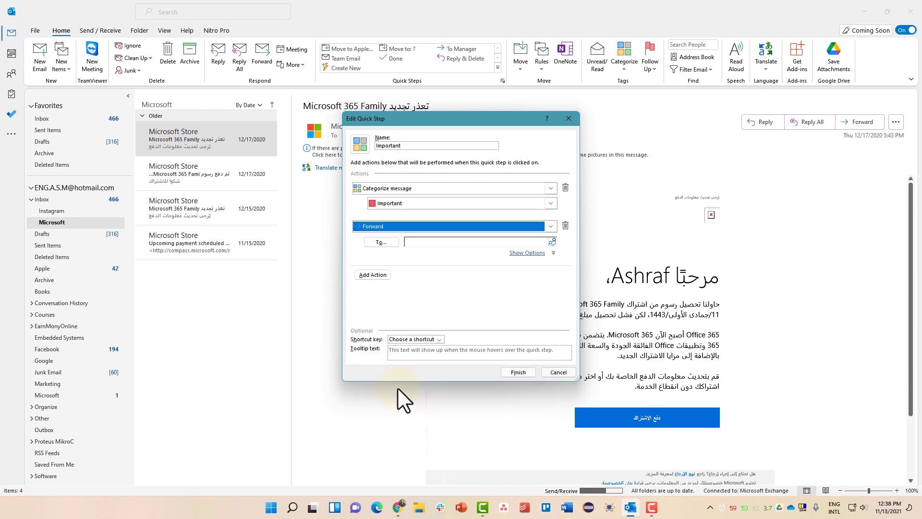
pyautogui.click(420, 242)
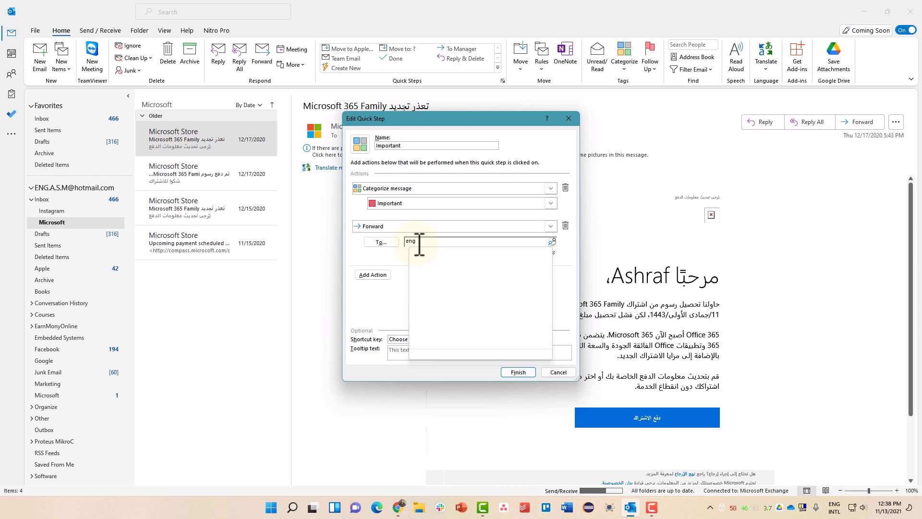
# - Add a Flag This Week action, assign shortcut Ctrl+Shift+1, and save the quick step
pyautogui.click(370, 275)
pyautogui.click(370, 275)
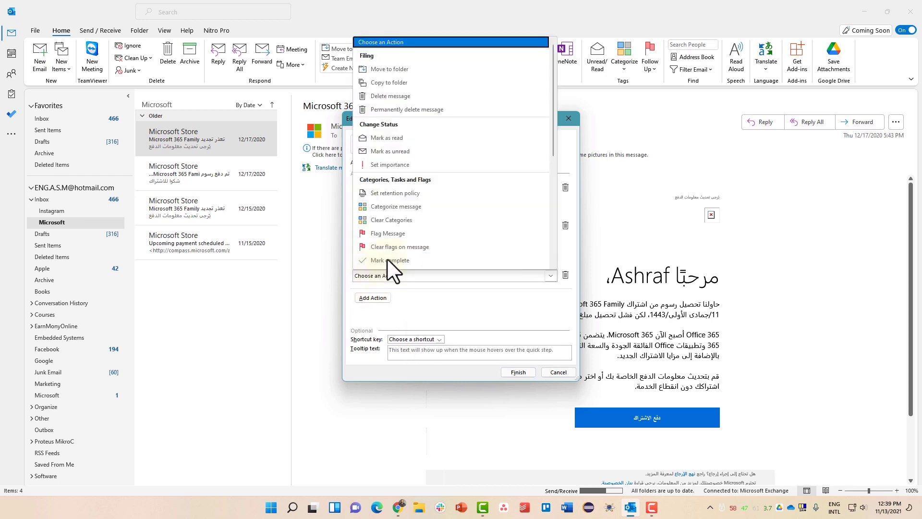
pyautogui.click(417, 233)
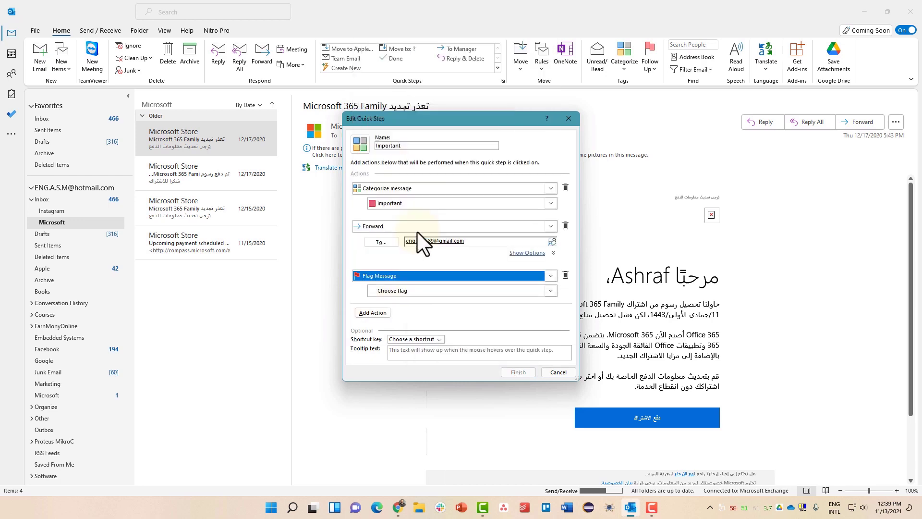
pyautogui.click(408, 291)
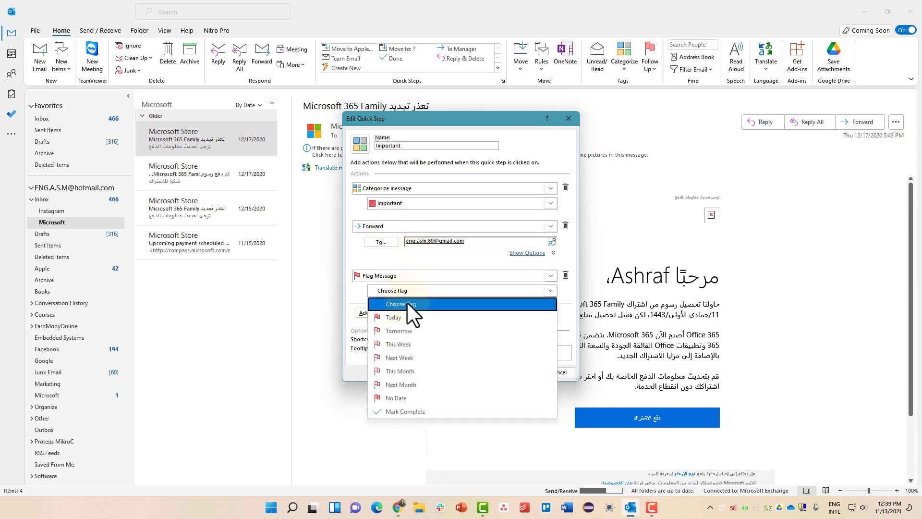
pyautogui.click(404, 344)
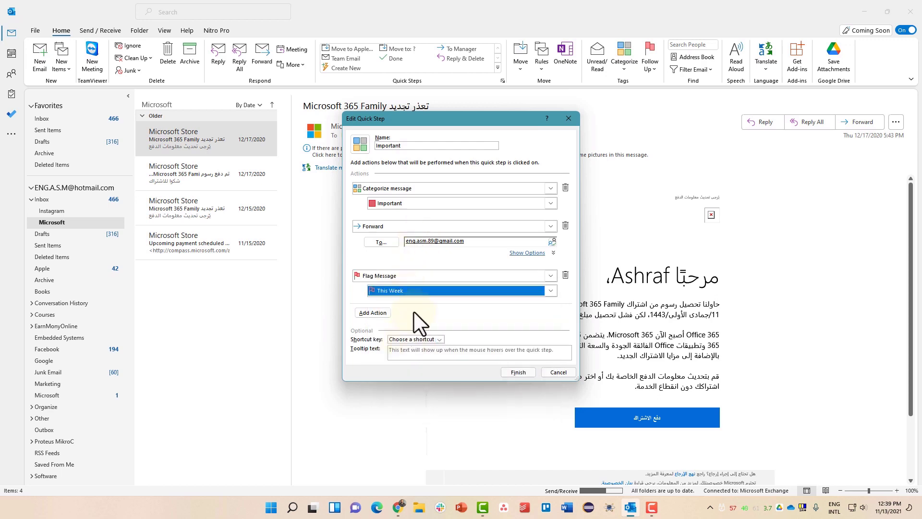
pyautogui.click(401, 338)
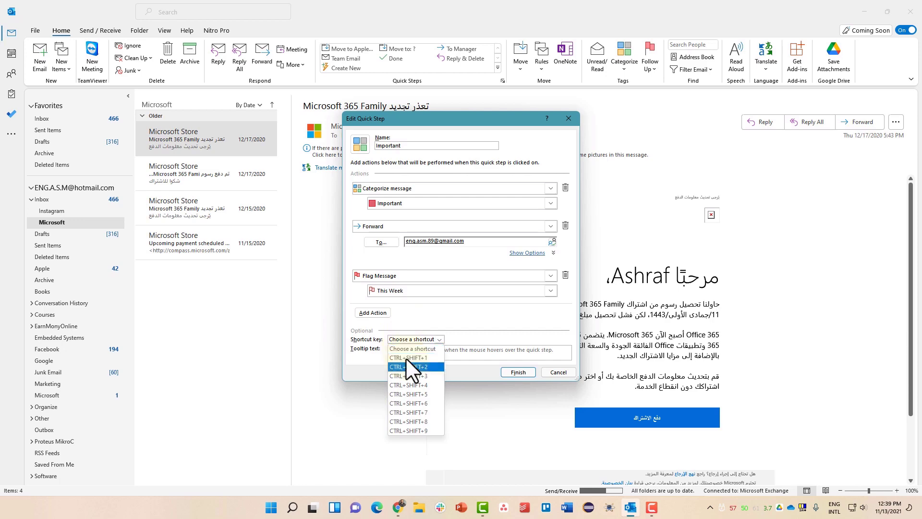
pyautogui.click(406, 359)
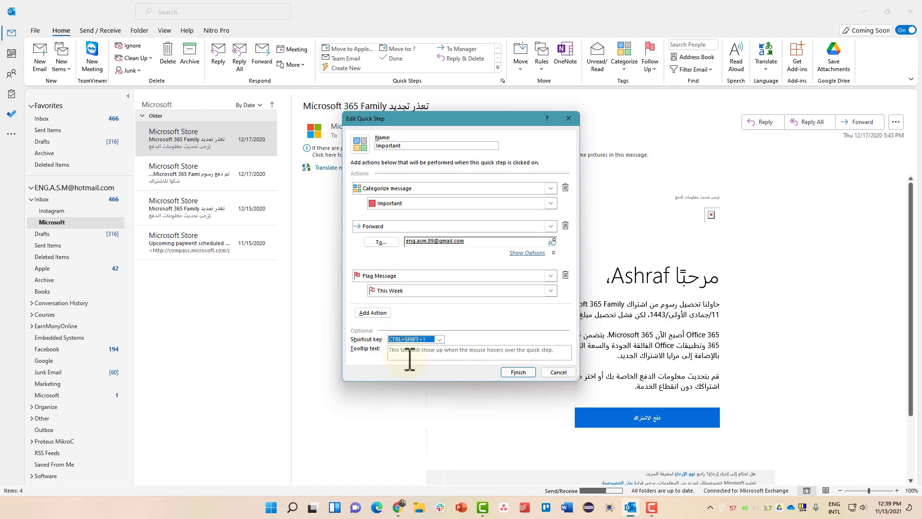
pyautogui.click(518, 372)
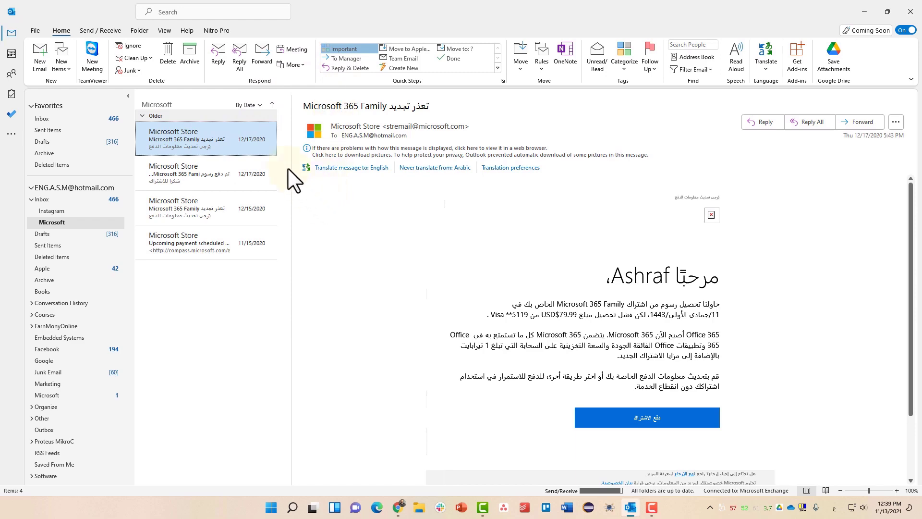
# - Run the Important quick step on the message with Ctrl+Shift+1, opening a forward
pyautogui.hotkey('ctrl', 'shift', '1')
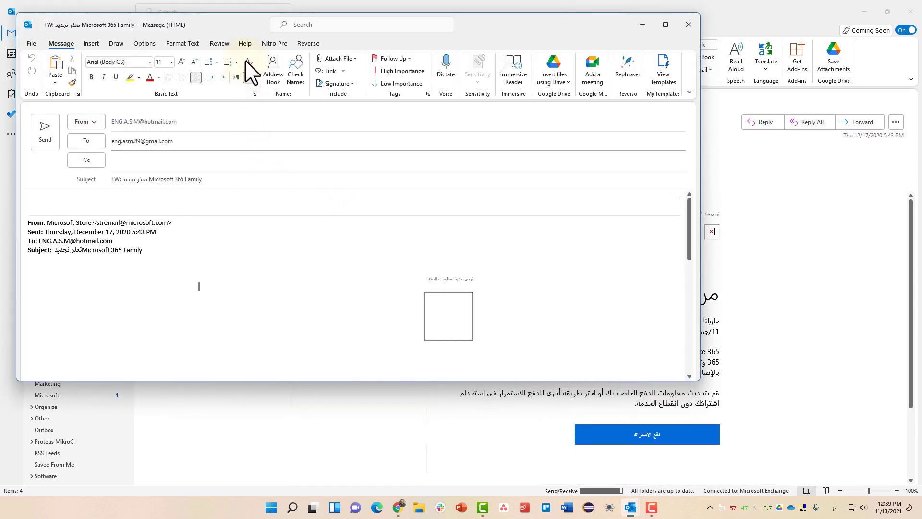
pyautogui.moveTo(228, 31); pyautogui.dragTo(502, 65)
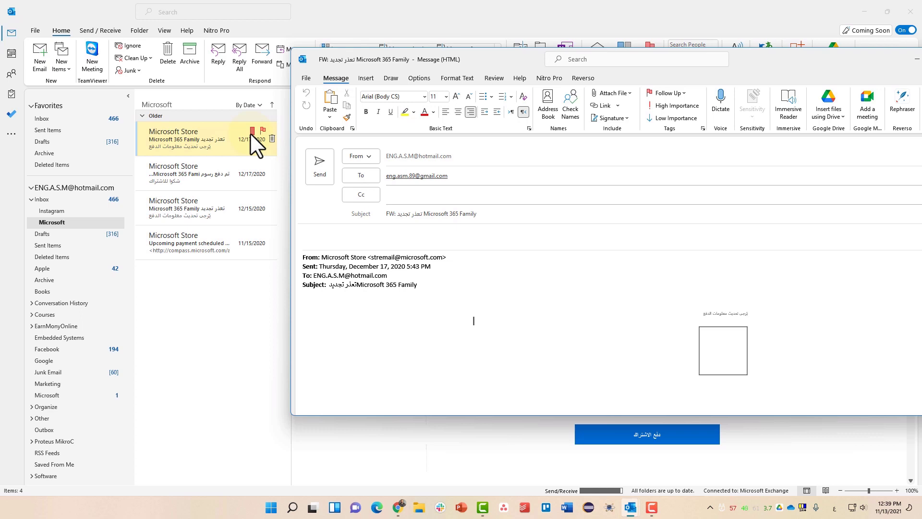
pyautogui.moveTo(513, 60); pyautogui.dragTo(382, 63)
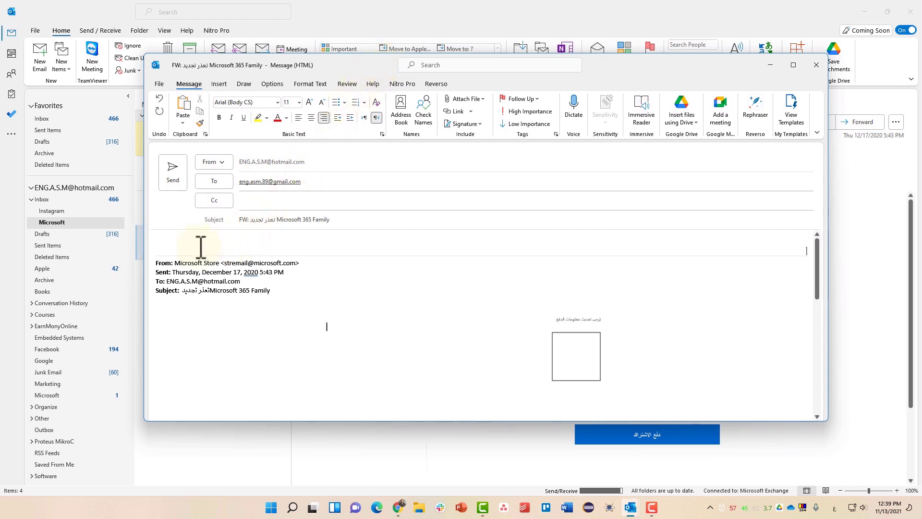
# - Write 'Hi' and 'please follow up this email' in the forward's body
pyautogui.hotkey('alt', 'shift')
pyautogui.hotkey('alt', 'shift')
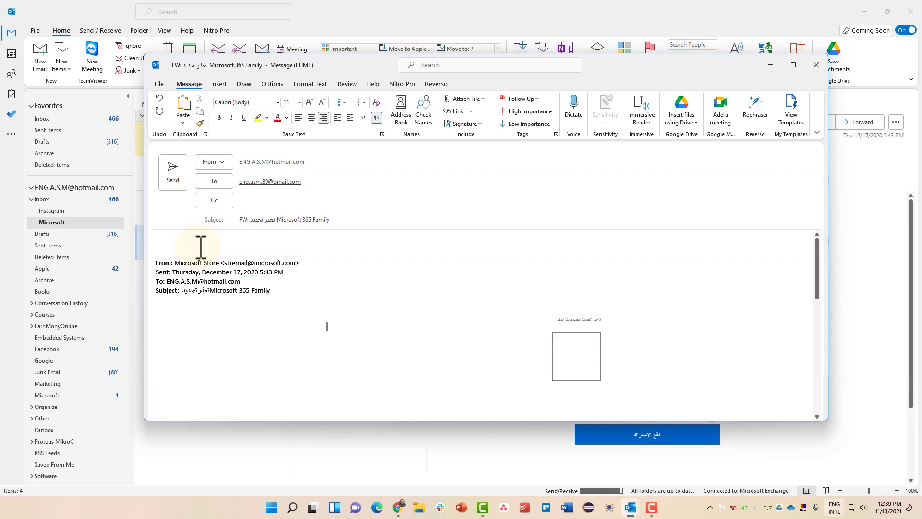
pyautogui.press('super+space')
pyautogui.write('h')
pyautogui.hotkey('alt', 'shift')
pyautogui.press('BackSpace')
pyautogui.press('super+space')
pyautogui.write('Hi')
pyautogui.press('Return')
pyautogui.write('please foo')
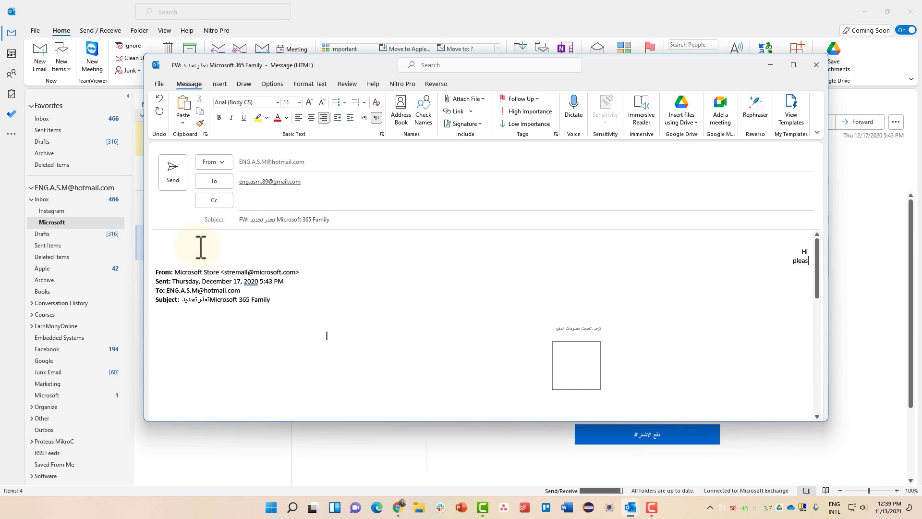
pyautogui.press('BackSpace')
pyautogui.write('llow up this email')
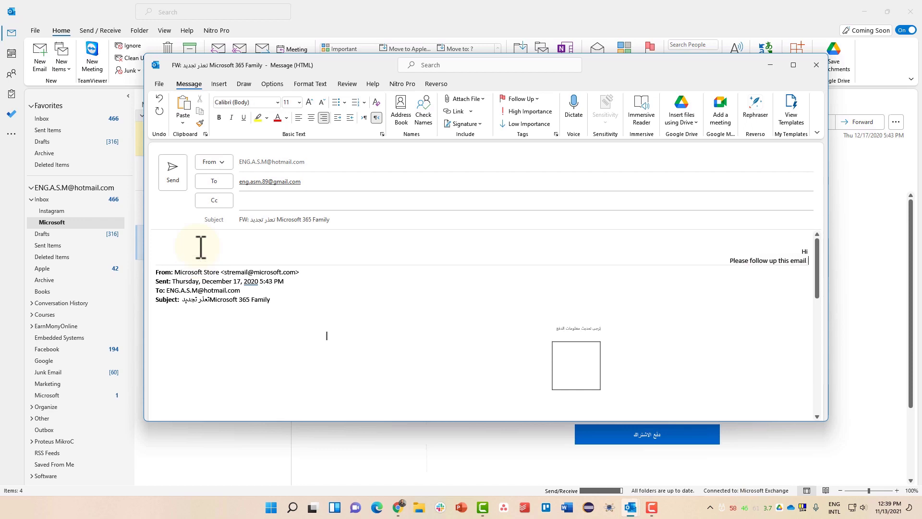
pyautogui.press('Return')
# - Add a left-to-right FYI line below and send the forward
pyautogui.write('t')
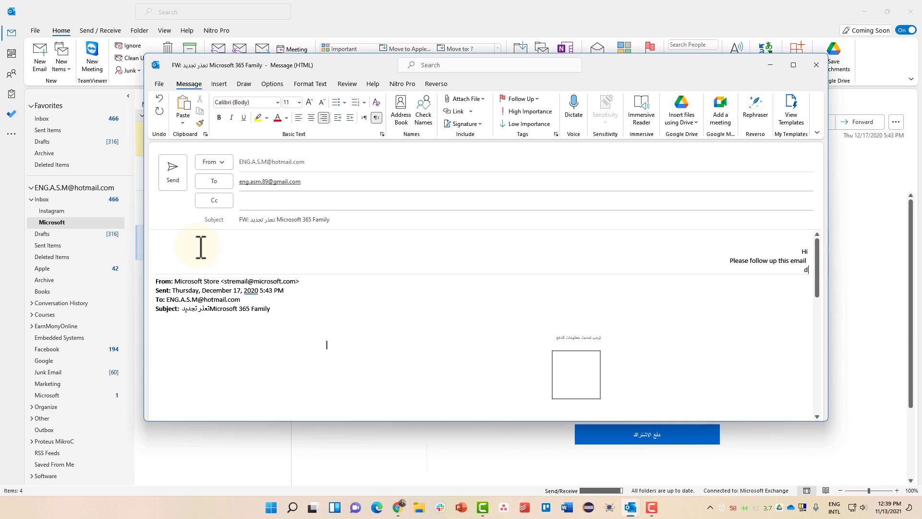
pyautogui.press('BackSpace')
pyautogui.press('super+space')
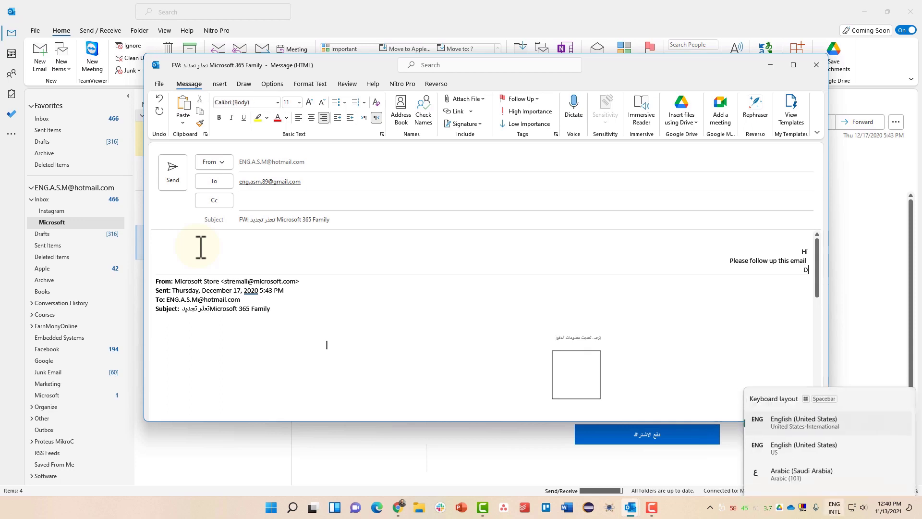
pyautogui.press('super+space')
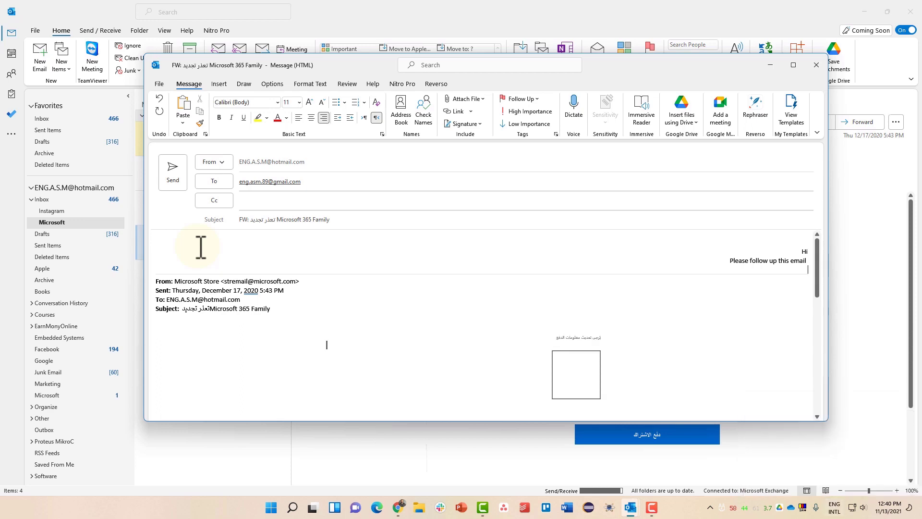
pyautogui.hotkey('ctrl', 'shift')
pyautogui.write('F')
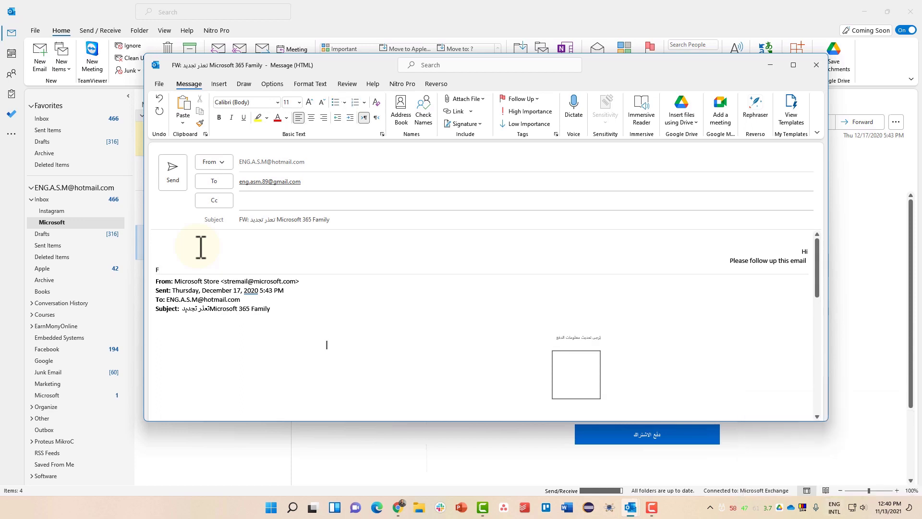
pyautogui.write(' Y I')
pyautogui.click(174, 174)
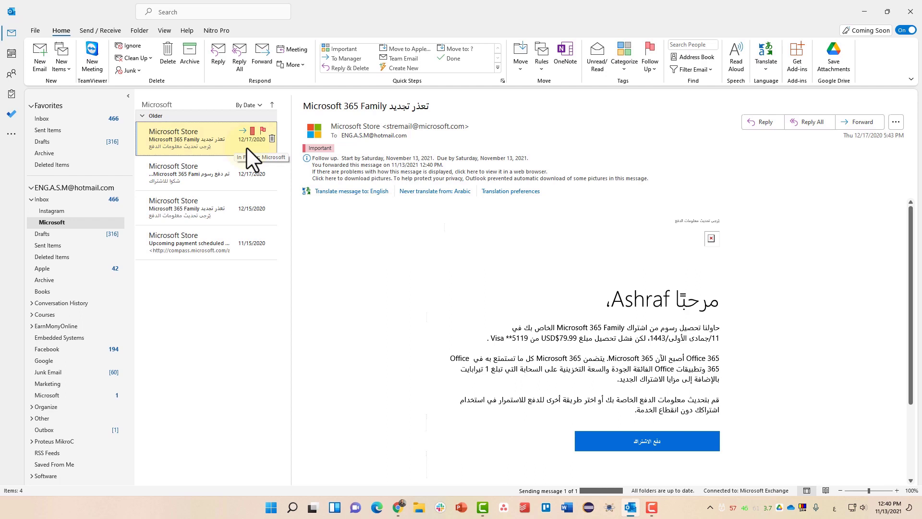
# - Open the second Microsoft Store message, then begin and cancel the To Manager quick step setup
pyautogui.click(227, 171)
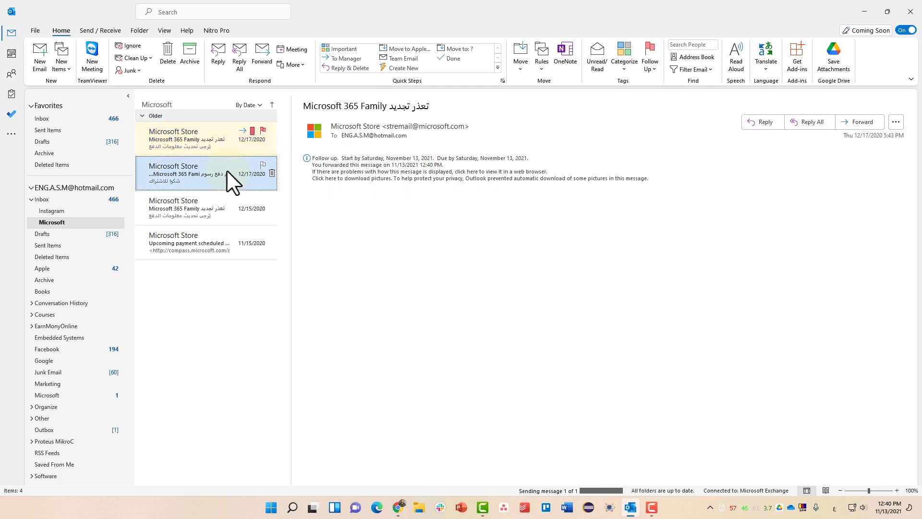
pyautogui.click(346, 59)
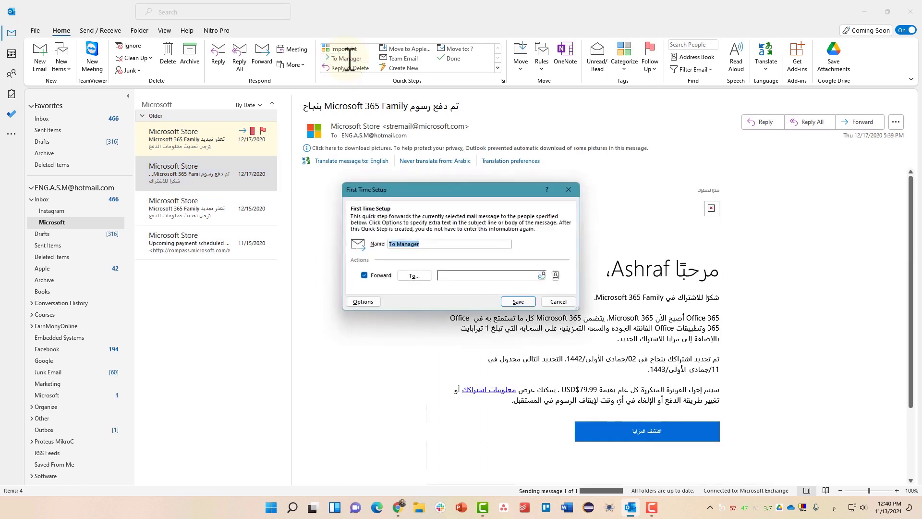
pyautogui.click(460, 275)
pyautogui.click(568, 190)
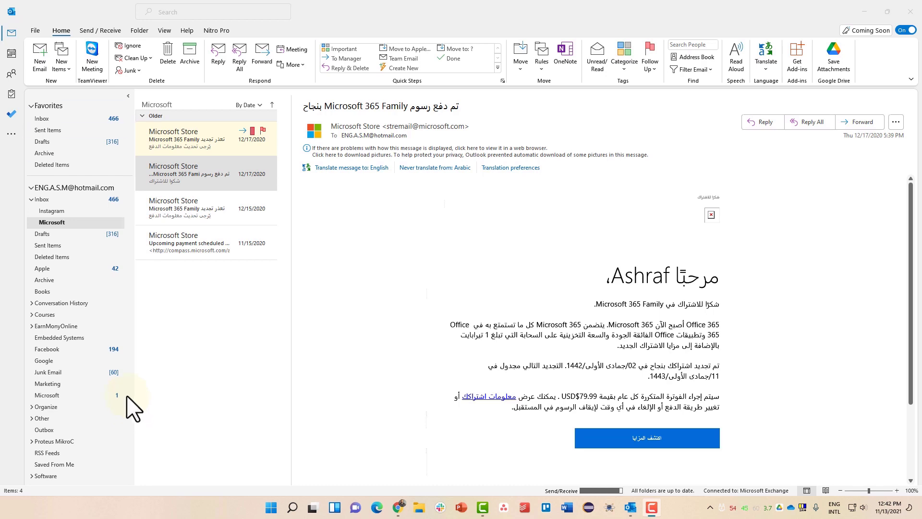
# - Create a new maximized email, keeping the current sender account
pyautogui.click(41, 63)
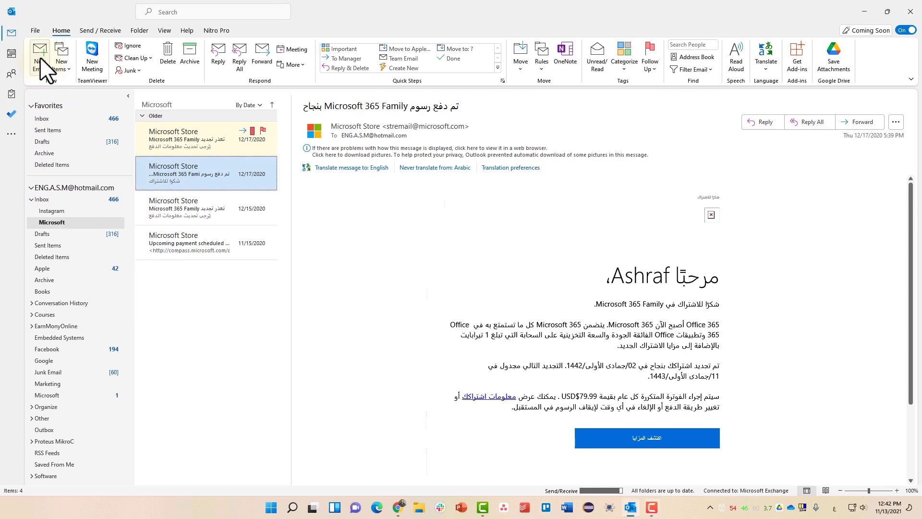
pyautogui.click(41, 60)
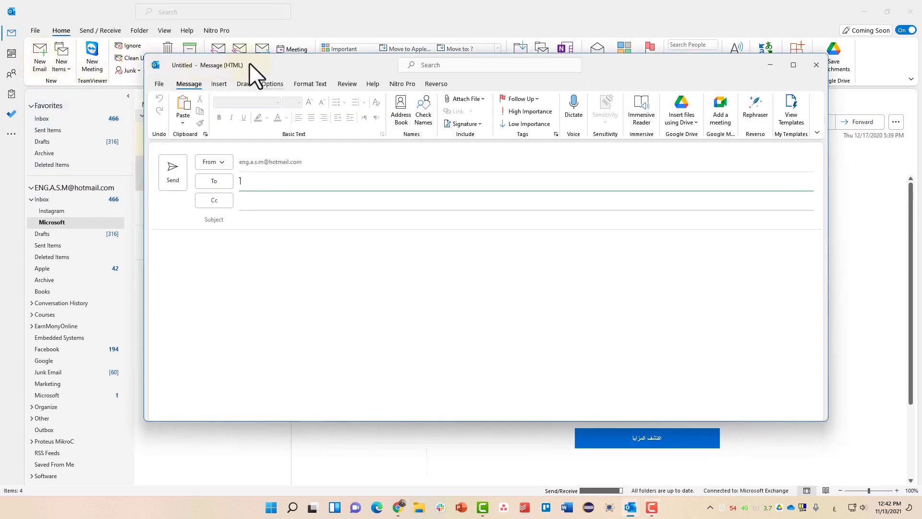
pyautogui.doubleClick(275, 63)
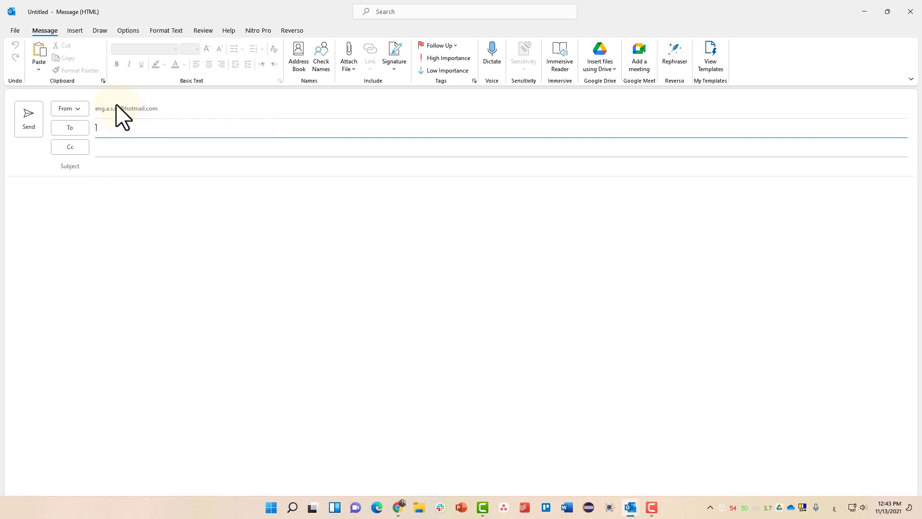
pyautogui.click(76, 110)
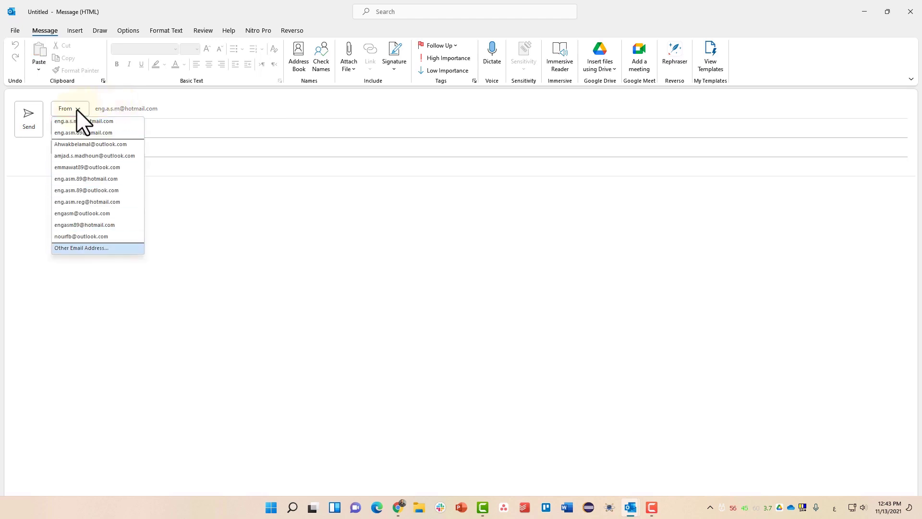
pyautogui.click(195, 191)
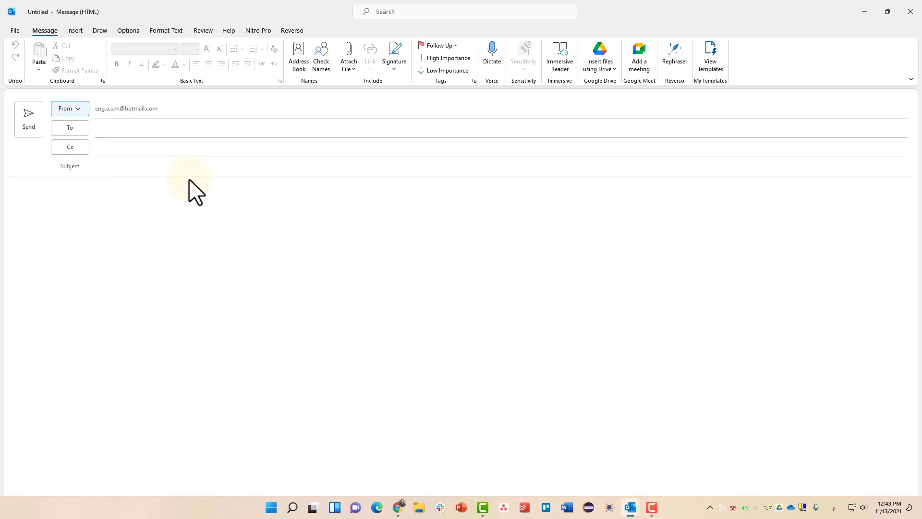
# - Address the email's To field to the contact's Gmail address
pyautogui.click(113, 128)
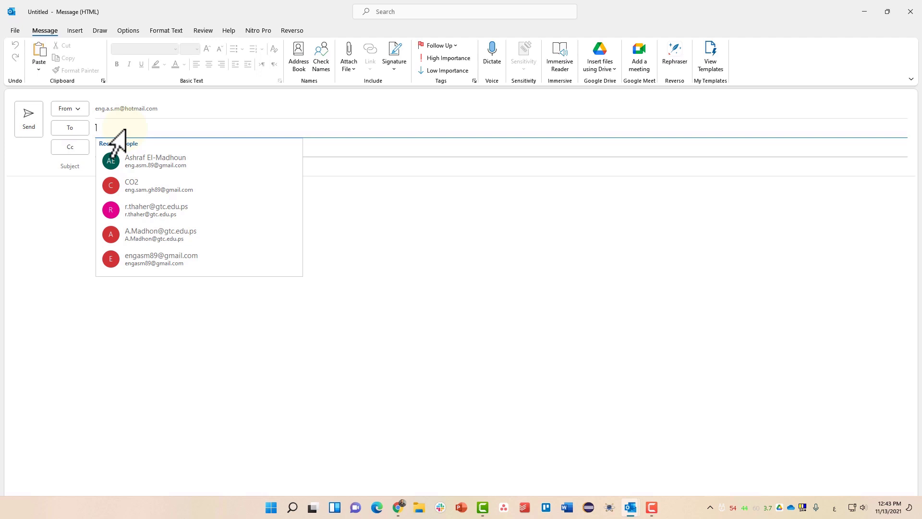
pyautogui.press('Down')
pyautogui.press('Down')
pyautogui.press('Down')
pyautogui.press('Down')
pyautogui.press('Down')
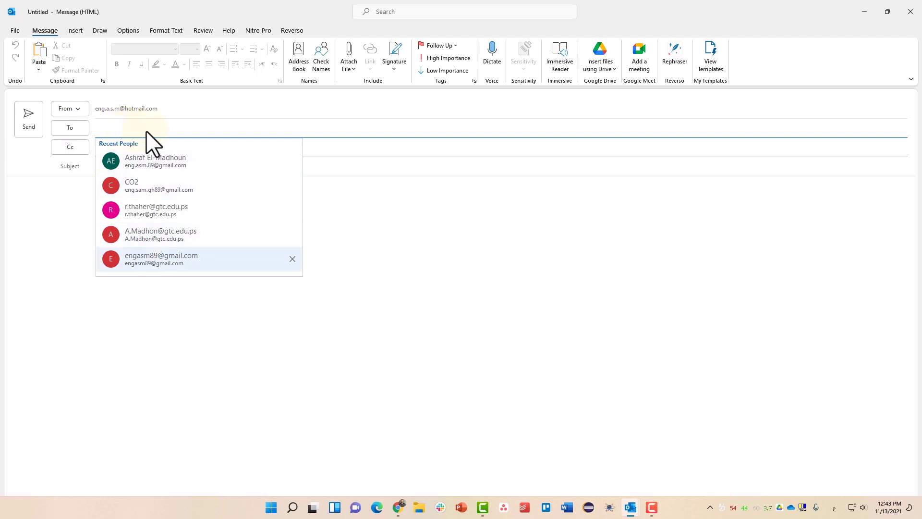
pyautogui.press('Down')
pyautogui.write('ب')
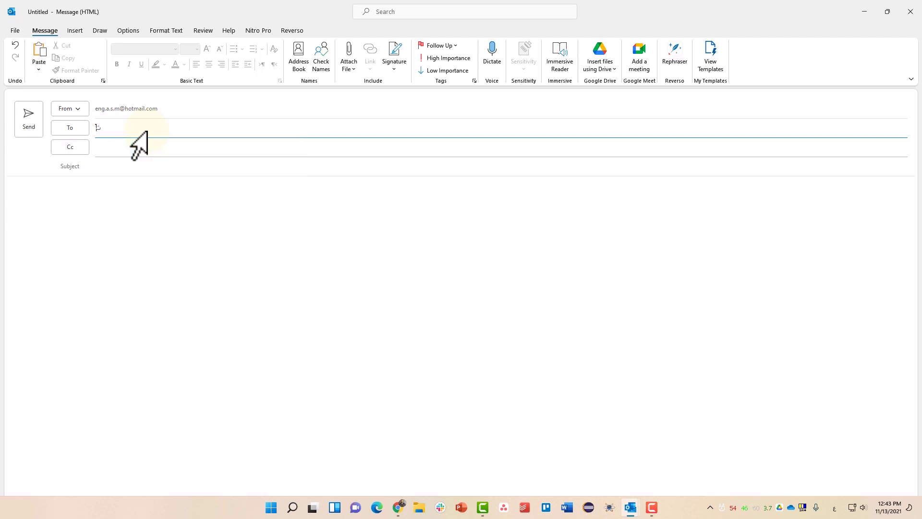
pyautogui.press('super+space')
pyautogui.press('BackSpace')
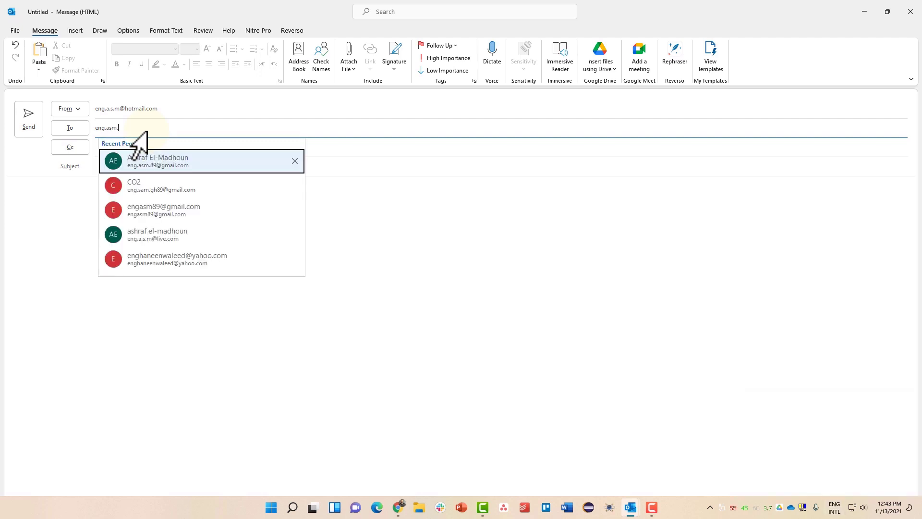
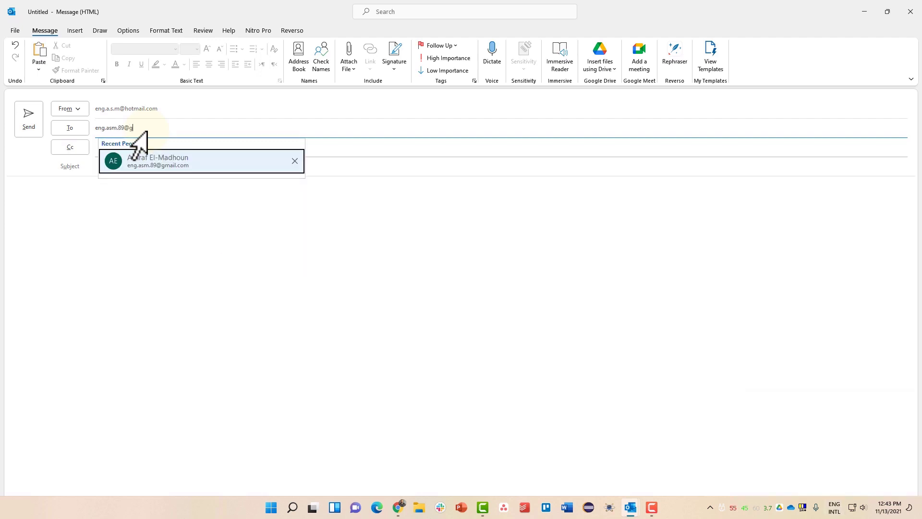
pyautogui.press('Return')
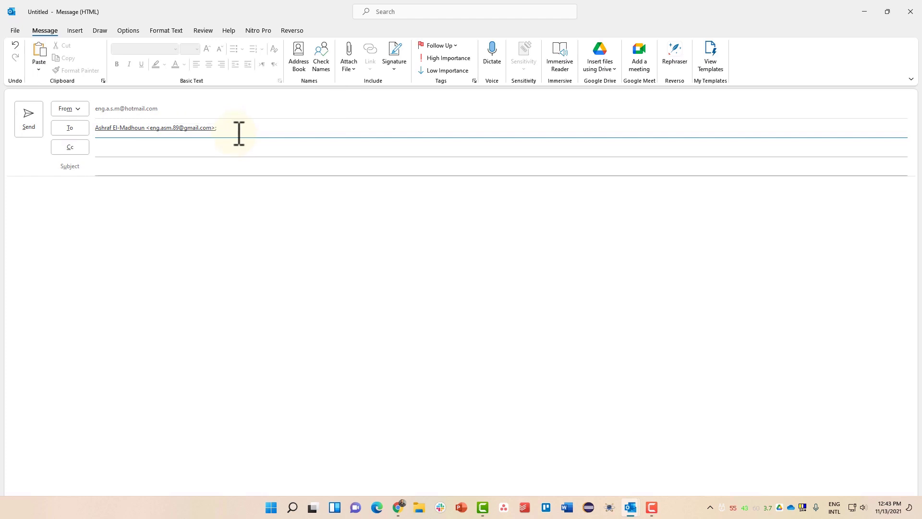
pyautogui.click(79, 132)
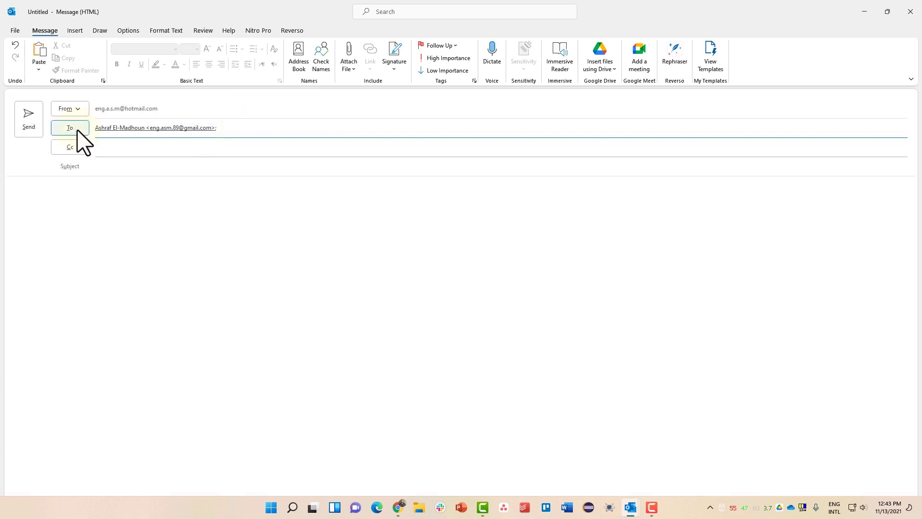
pyautogui.moveTo(366, 150); pyautogui.dragTo(197, 135)
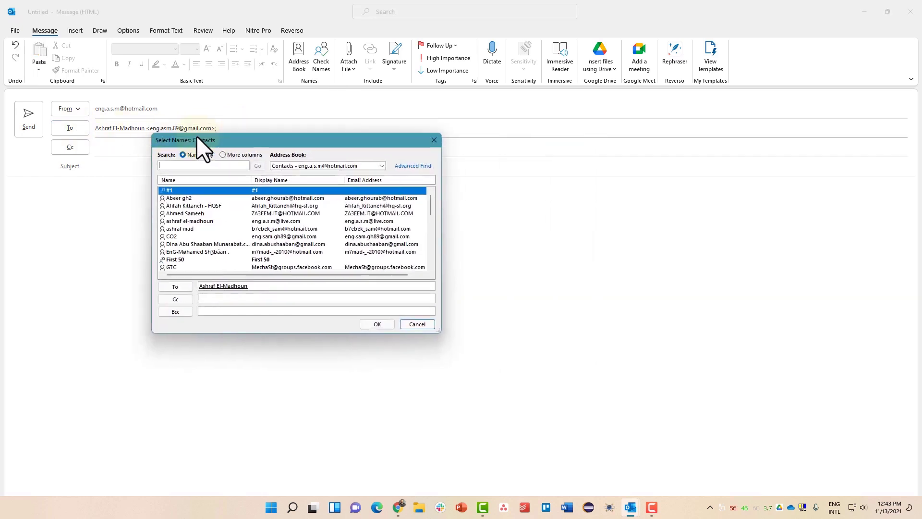
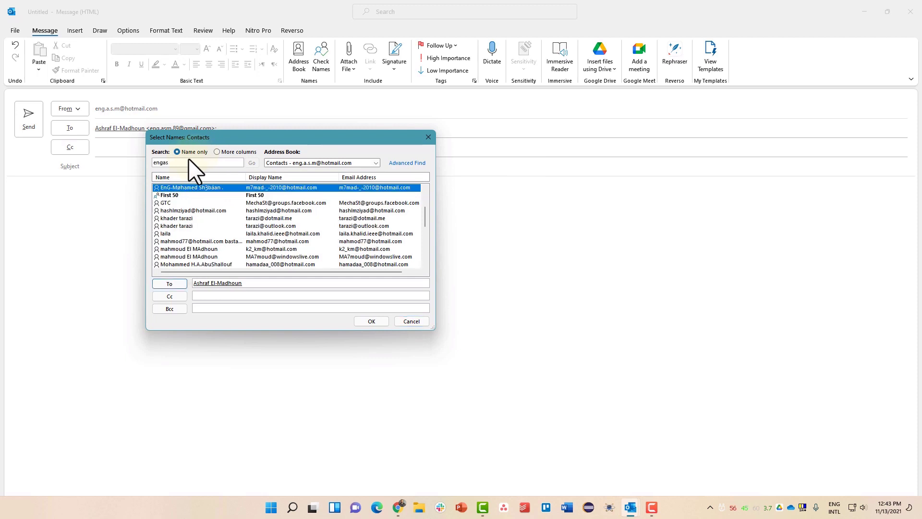
pyautogui.click(429, 137)
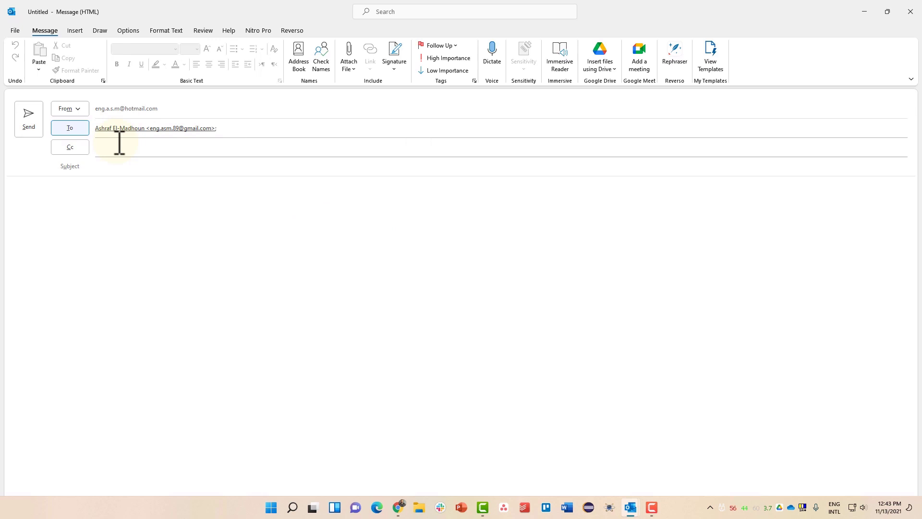
pyautogui.click(82, 152)
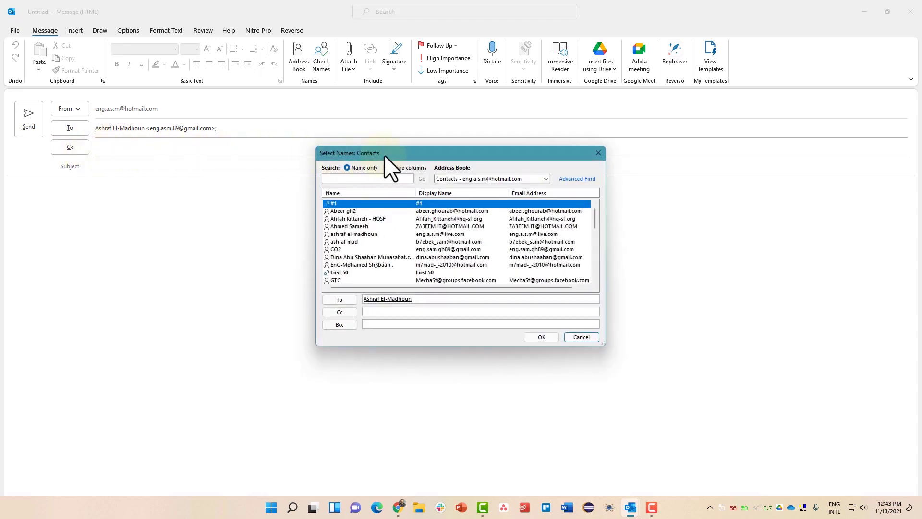
pyautogui.moveTo(384, 155); pyautogui.dragTo(227, 140)
pyautogui.click(455, 141)
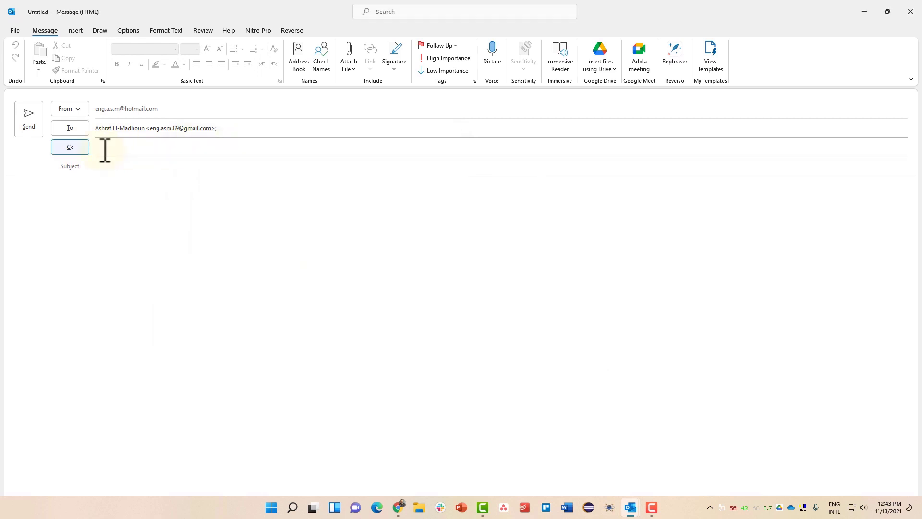
pyautogui.click(105, 150)
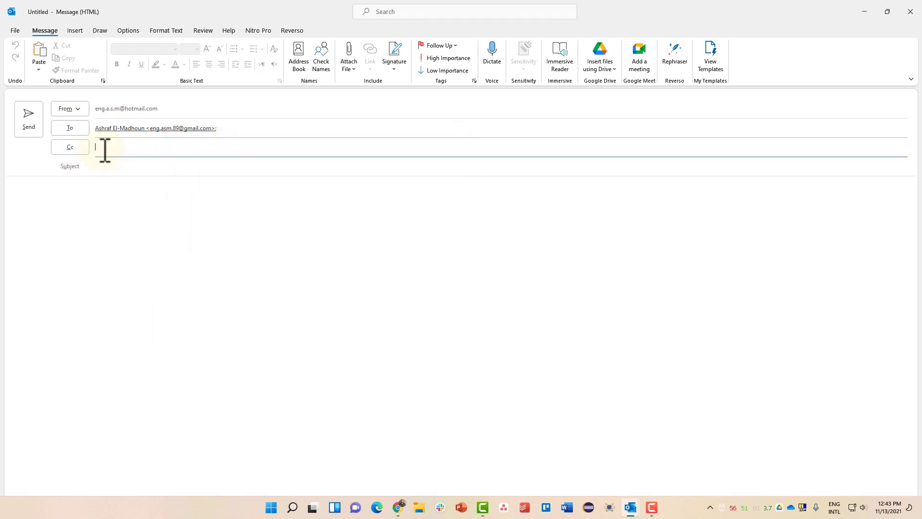
pyautogui.click(69, 204)
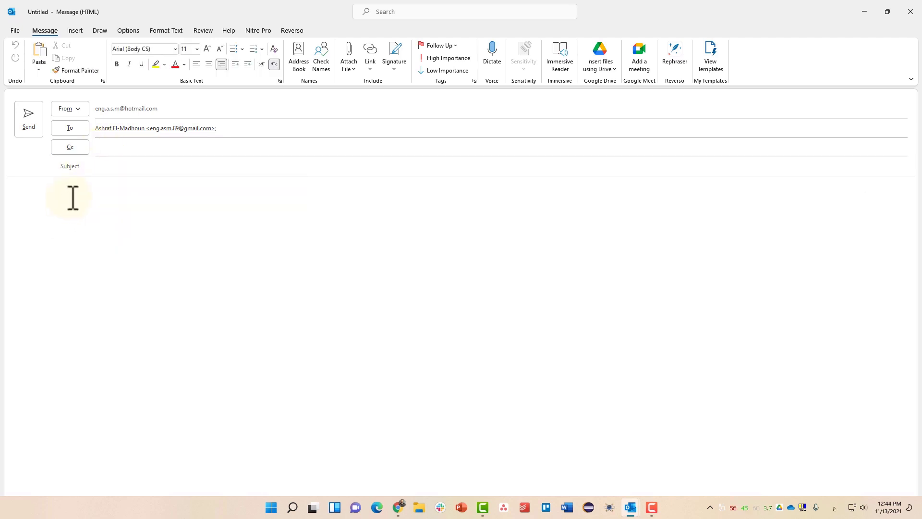
pyautogui.click(109, 151)
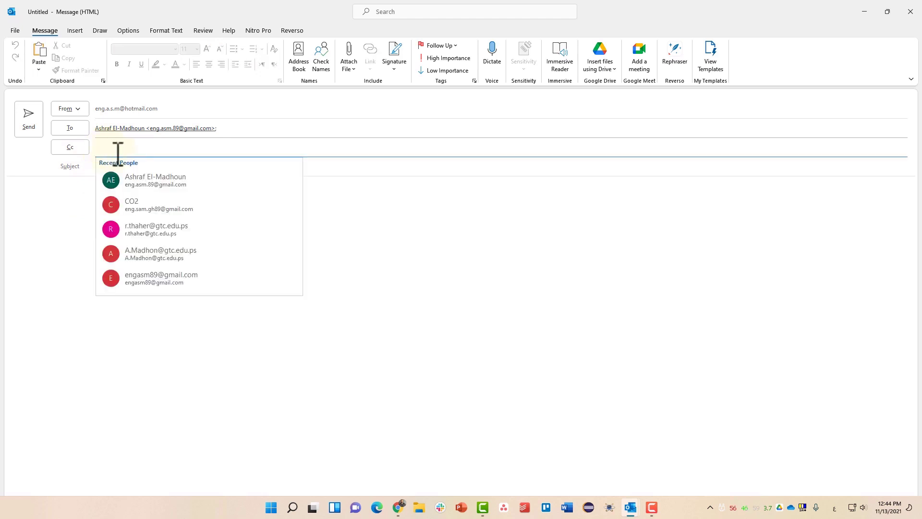
pyautogui.click(118, 152)
pyautogui.click(349, 166)
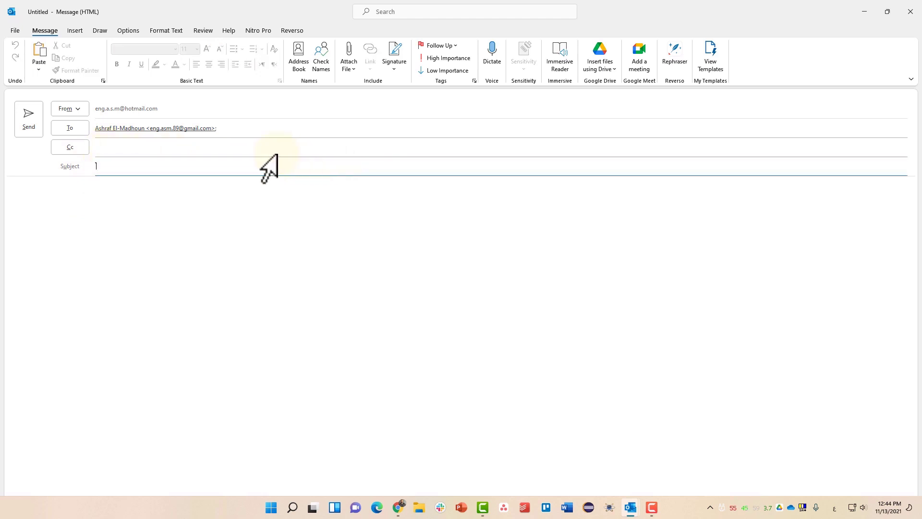
pyautogui.click(234, 146)
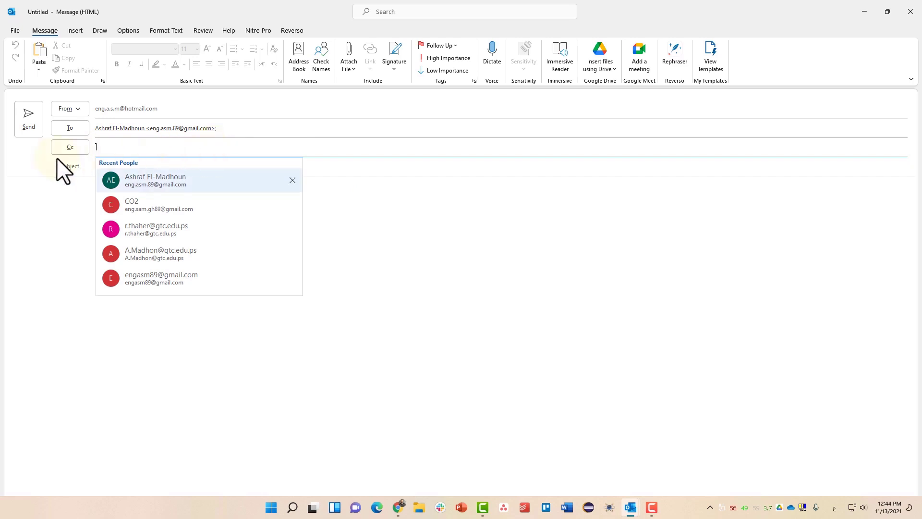
pyautogui.click(23, 161)
pyautogui.click(69, 146)
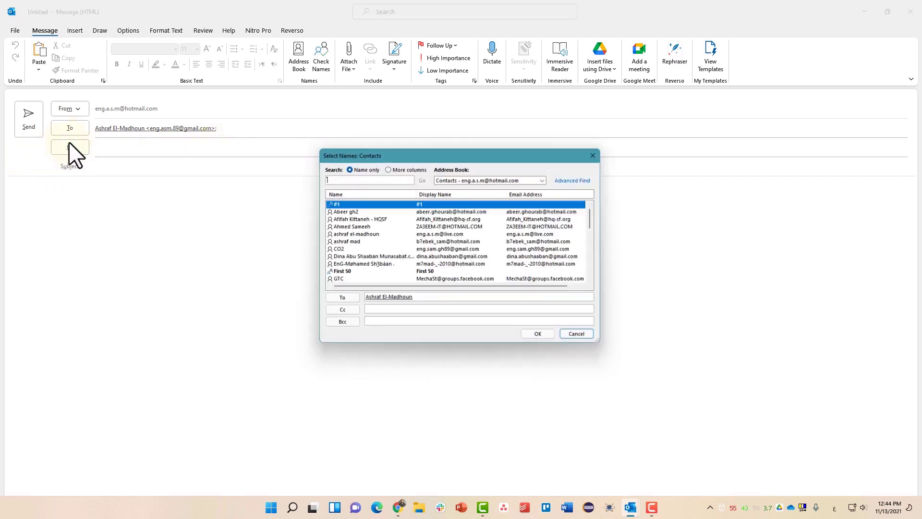
pyautogui.click(598, 153)
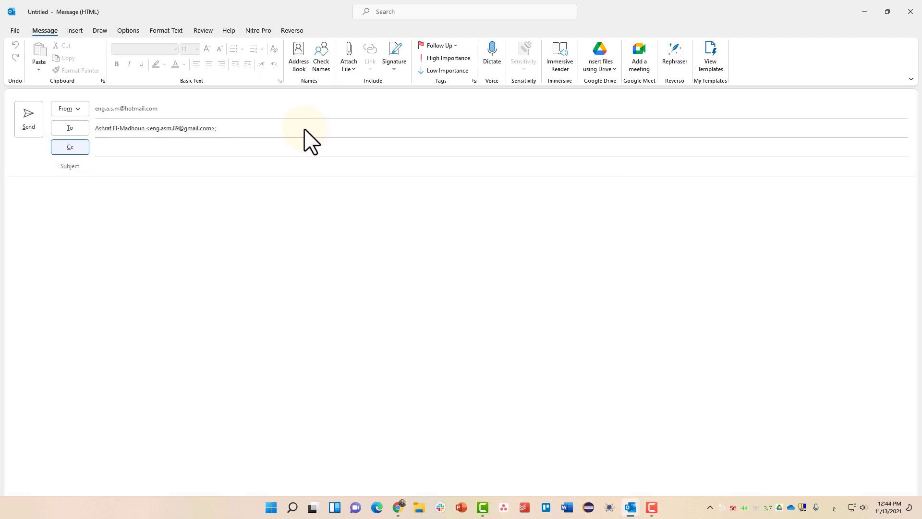
pyautogui.click(72, 149)
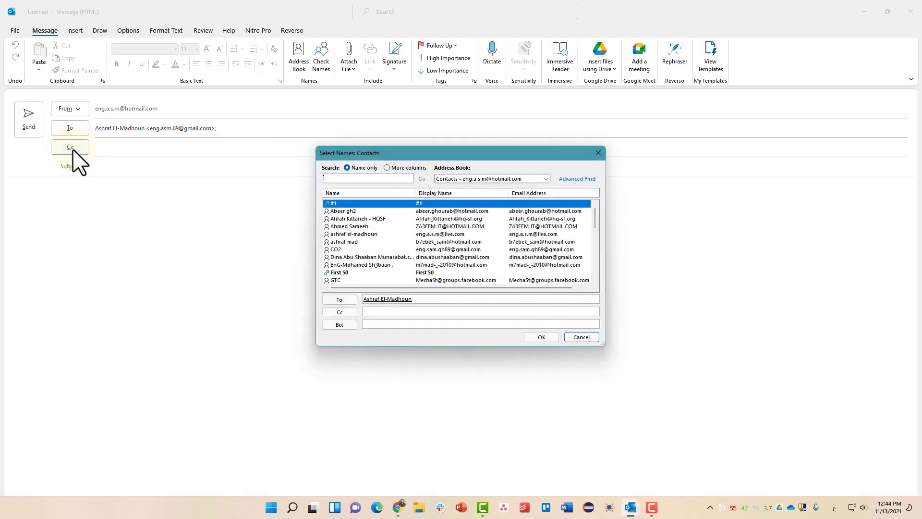
pyautogui.moveTo(333, 153); pyautogui.dragTo(167, 89)
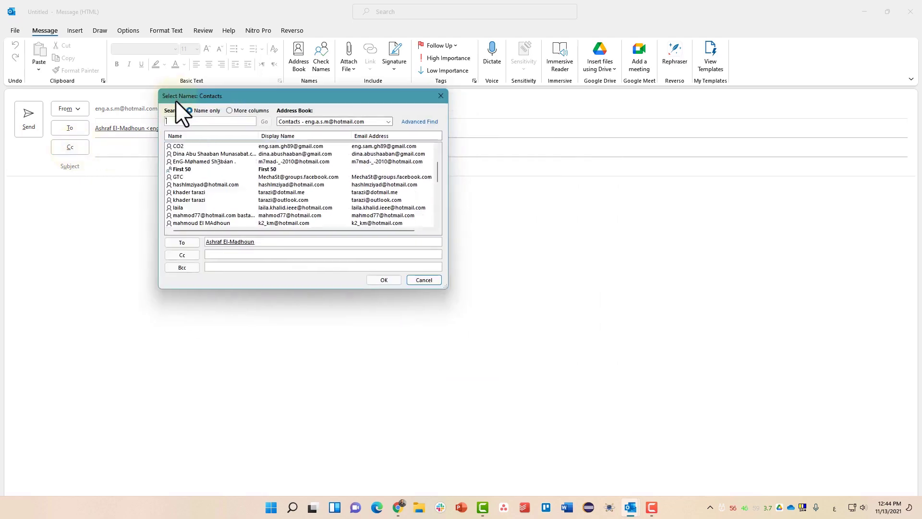
pyautogui.scroll(-10, 188, 206)
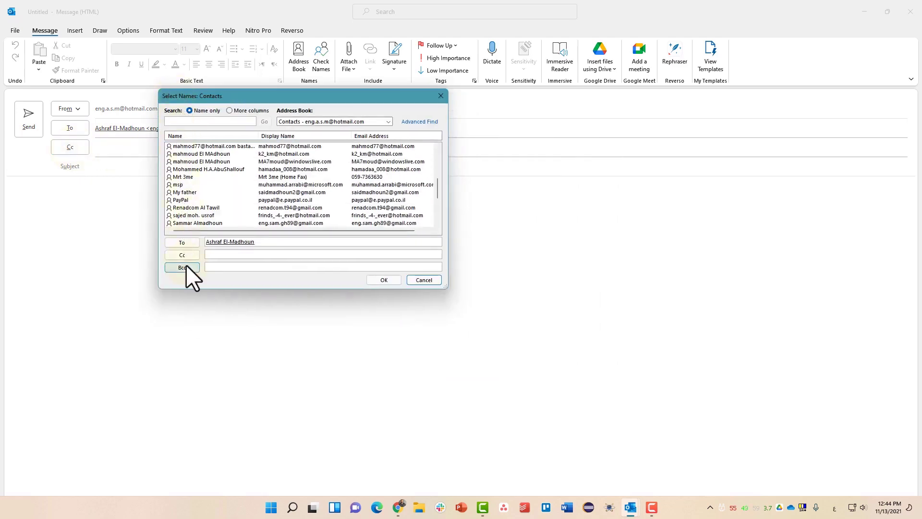
pyautogui.click(212, 267)
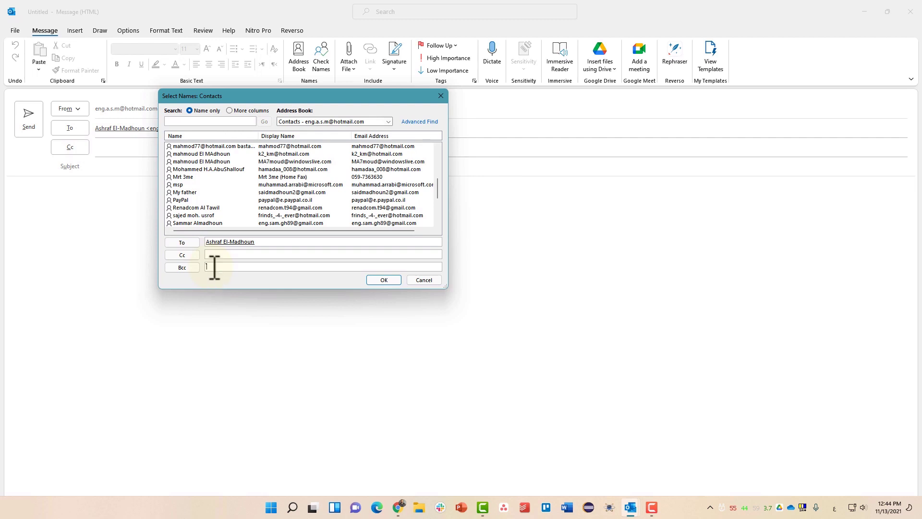
pyautogui.write('ثىل')
pyautogui.press('BackSpace')
pyautogui.hotkey('alt', 'shift')
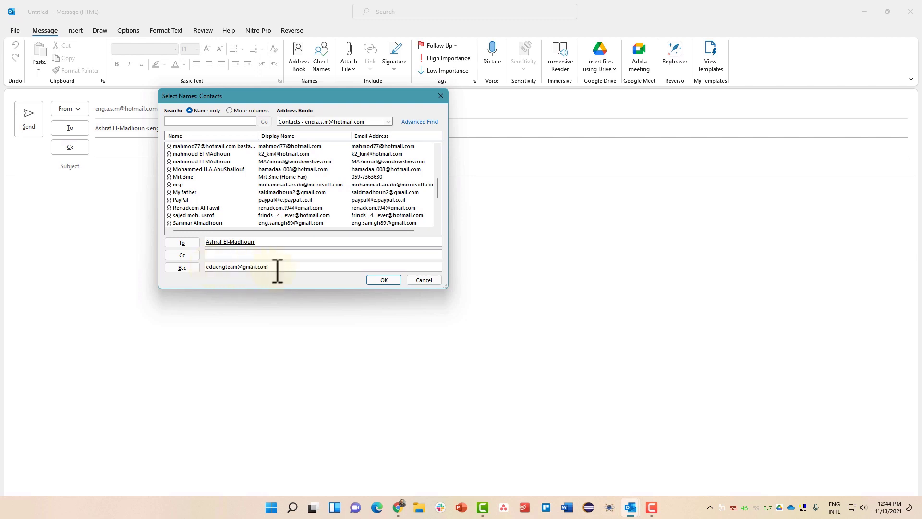
pyautogui.moveTo(276, 269); pyautogui.dragTo(208, 272)
pyautogui.hotkey('ctrl', 'x')
pyautogui.click(223, 254)
pyautogui.hotkey('ctrl', 'v')
pyautogui.moveTo(273, 257); pyautogui.dragTo(202, 256)
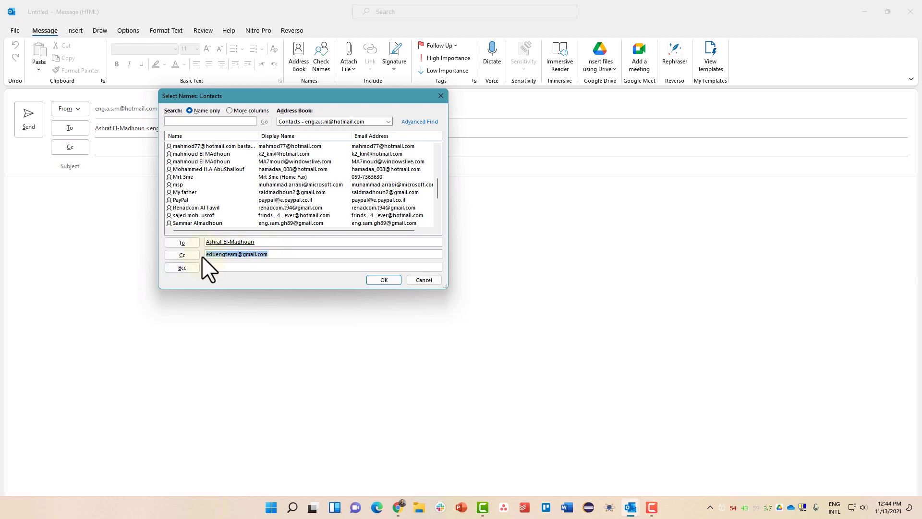
pyautogui.click(431, 282)
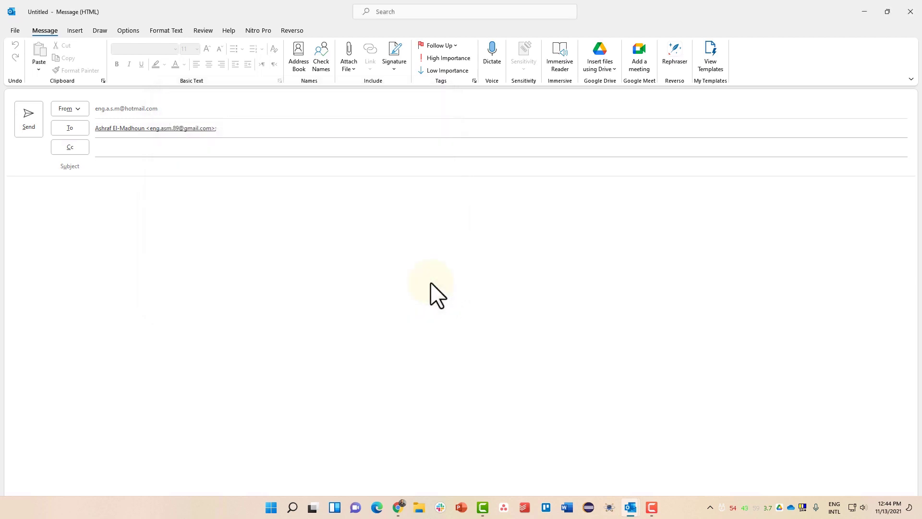
# - Turn on the Bcc line from Options and paste a blind-copy Gmail address into it
pyautogui.click(126, 32)
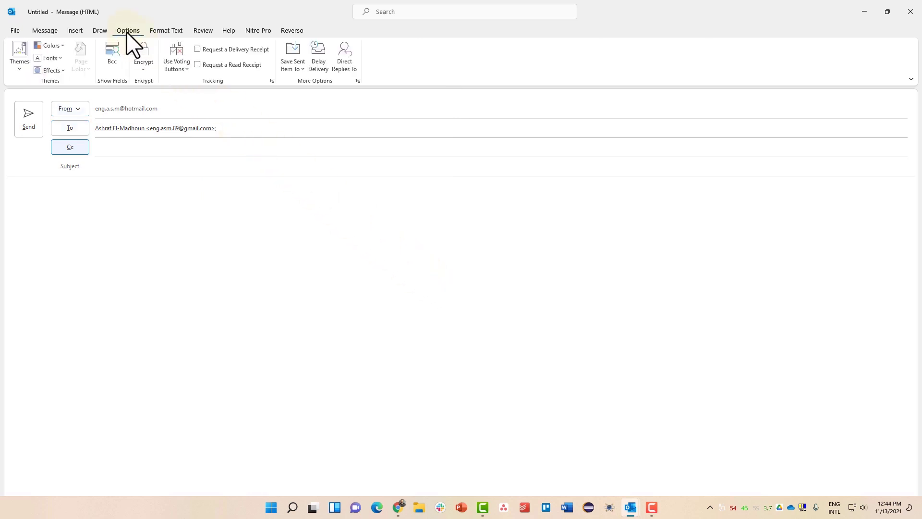
pyautogui.click(113, 60)
pyautogui.click(112, 165)
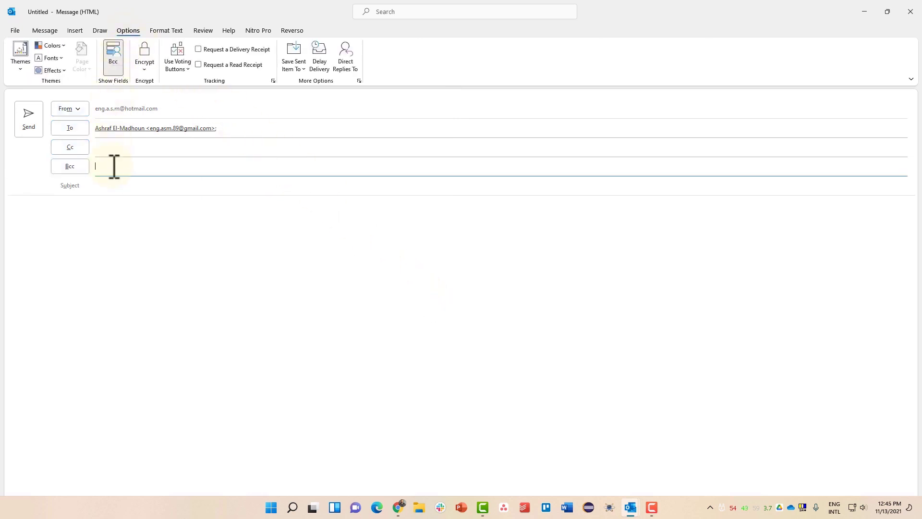
pyautogui.hotkey('ctrl', 'v')
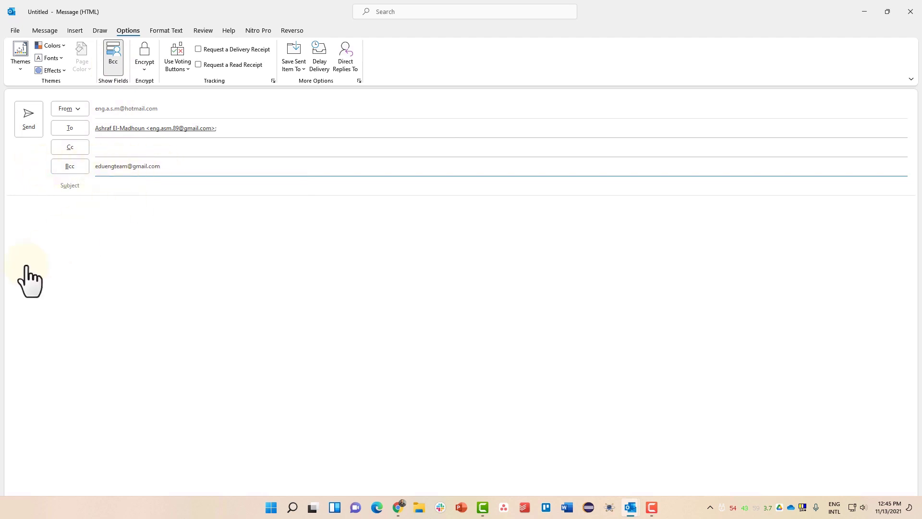
pyautogui.click(44, 30)
pyautogui.click(121, 185)
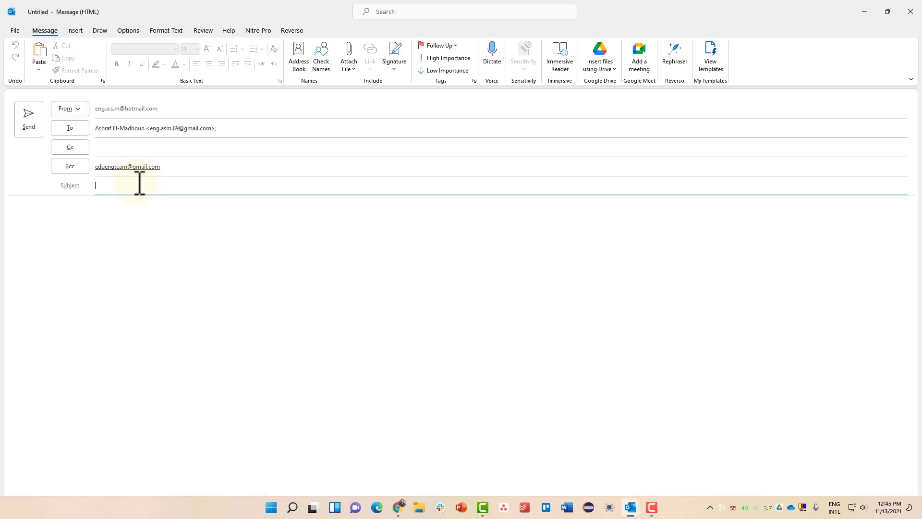
# - Type a subject naming the sender, then a greeting, 'Kindly find the attached document' and a sign-off
pyautogui.write('New Email from Ashraf')
pyautogui.click(111, 225)
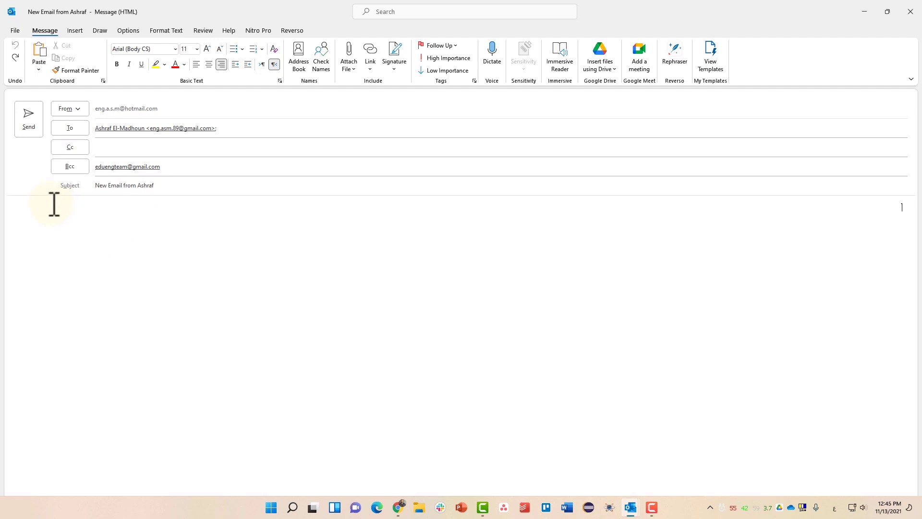
pyautogui.hotkey('alt', 'shift')
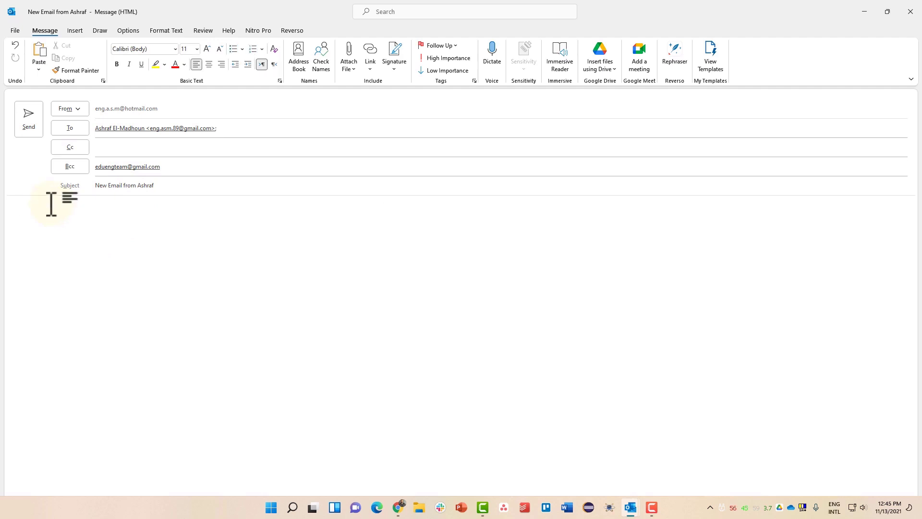
pyautogui.write('Dear Ashraf,')
pyautogui.press('Return')
pyautogui.write('Kindly find the attached documen')
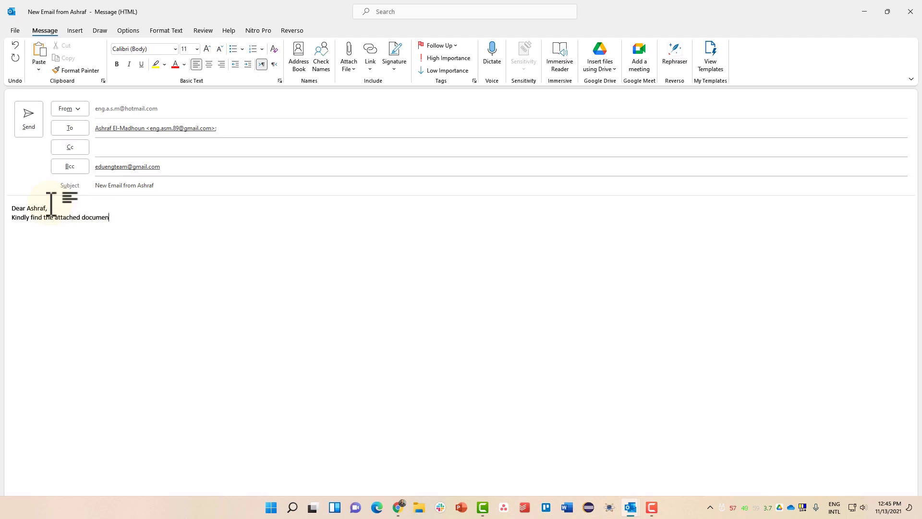
pyautogui.write('t')
pyautogui.write('Regards,')
pyautogui.write('Ashraf')
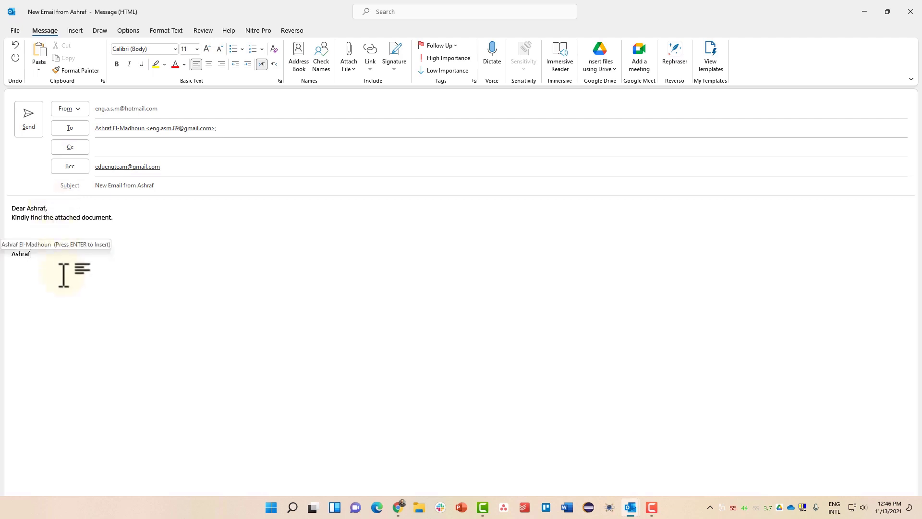
# - Enlarge the body text to 22 pt with red colour and yellow highlight, and test centring the greeting
pyautogui.moveTo(64, 272); pyautogui.dragTo(10, 206)
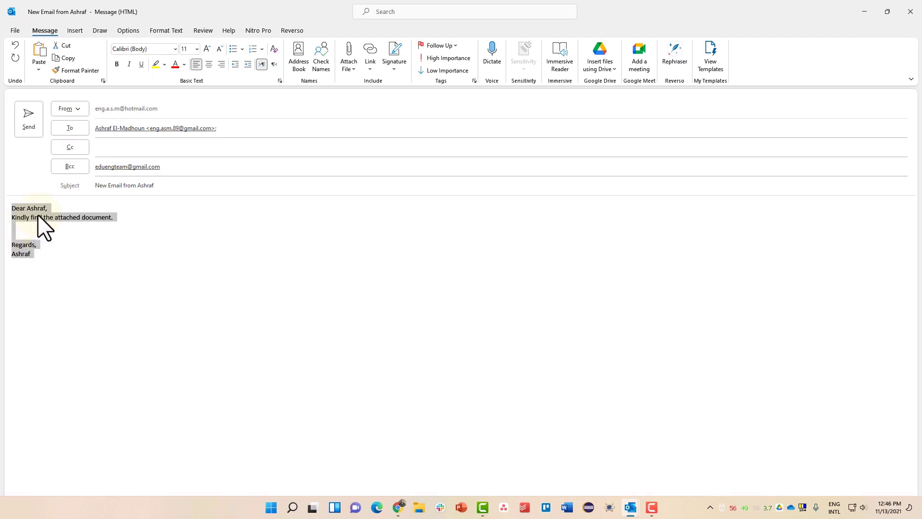
pyautogui.click(207, 49)
pyautogui.click(207, 48)
pyautogui.click(207, 49)
pyautogui.click(207, 48)
pyautogui.click(207, 48)
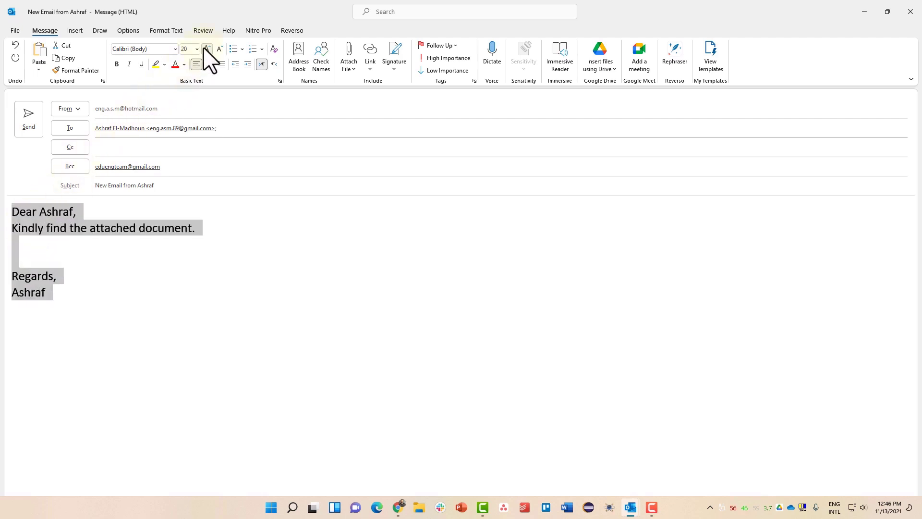
pyautogui.click(207, 48)
pyautogui.click(175, 64)
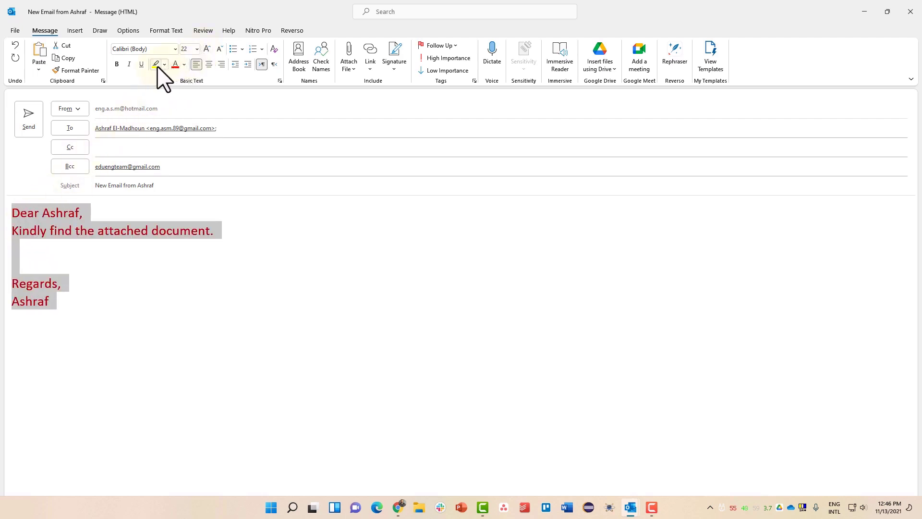
pyautogui.click(156, 63)
pyautogui.press('Left')
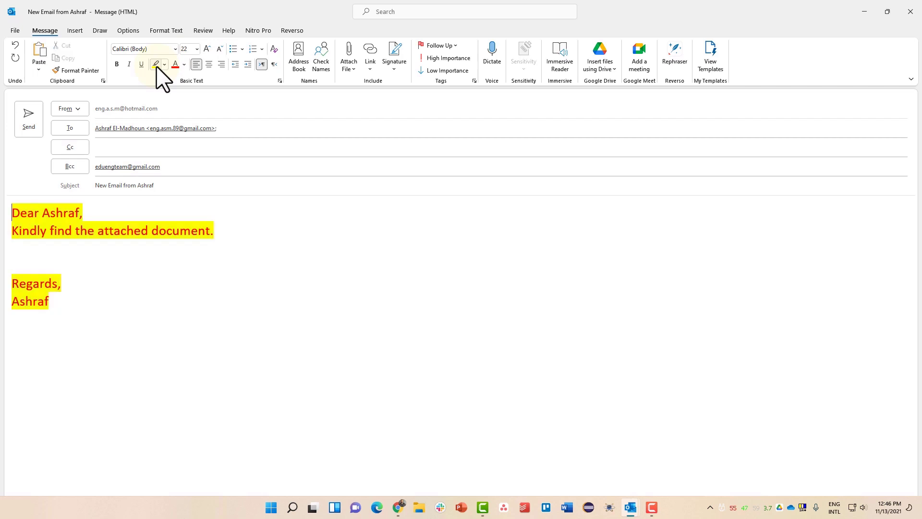
pyautogui.click(209, 64)
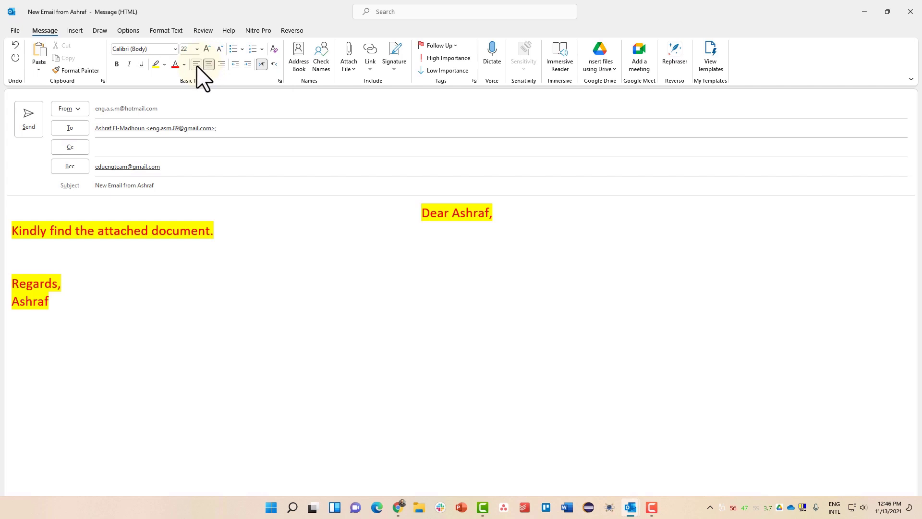
pyautogui.click(197, 66)
# - Clear the body's formatting, make it left-to-right with no highlight, and grow it to 18 pt
pyautogui.click(88, 231)
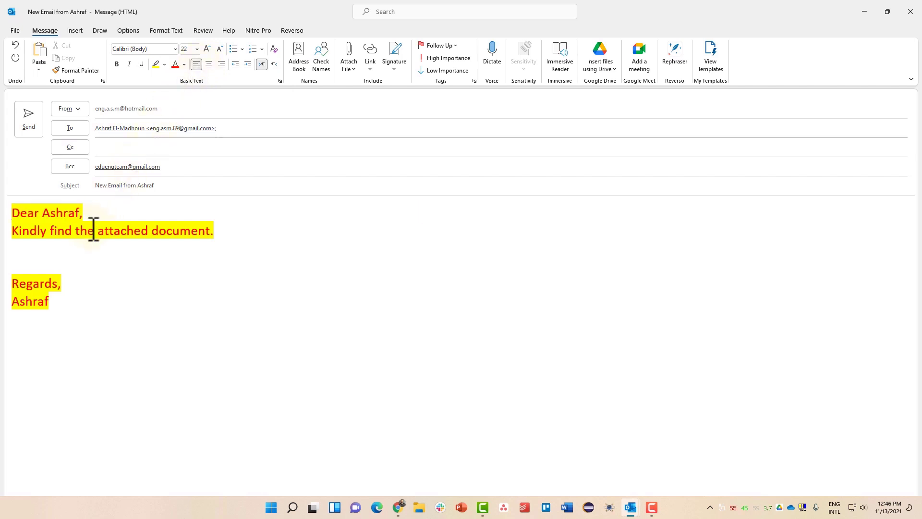
pyautogui.hotkey('ctrl', 'a')
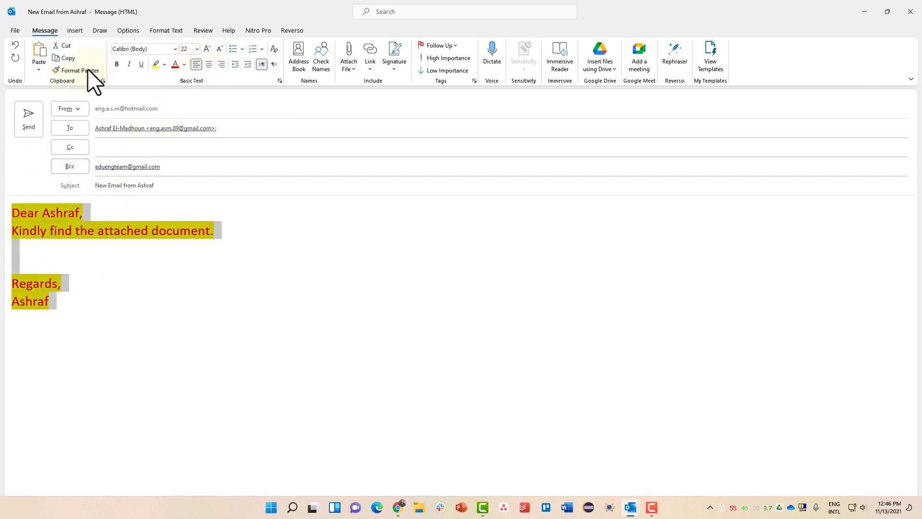
pyautogui.click(275, 49)
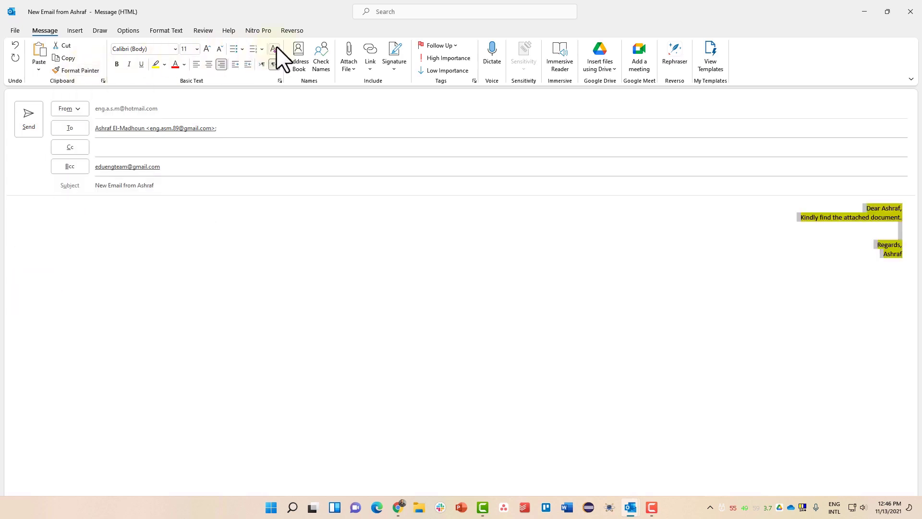
pyautogui.hotkey('ctrl', 'shift')
pyautogui.click(164, 64)
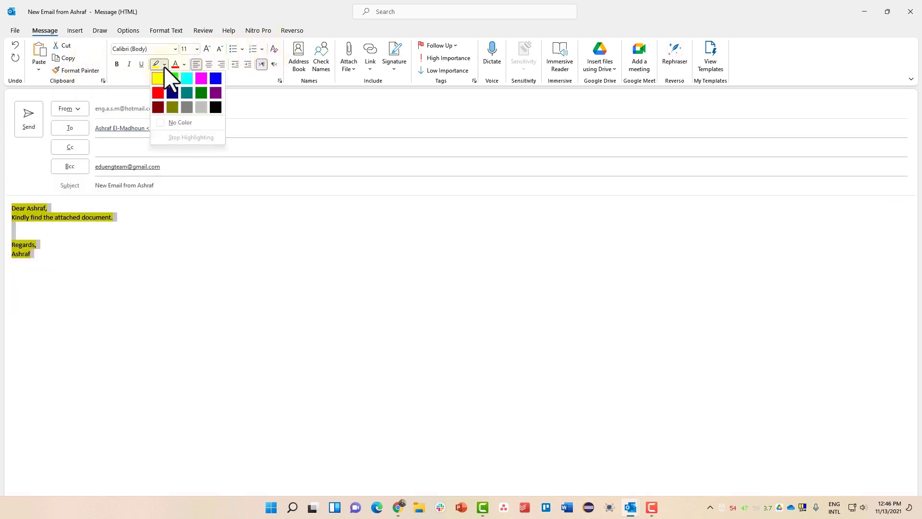
pyautogui.click(192, 123)
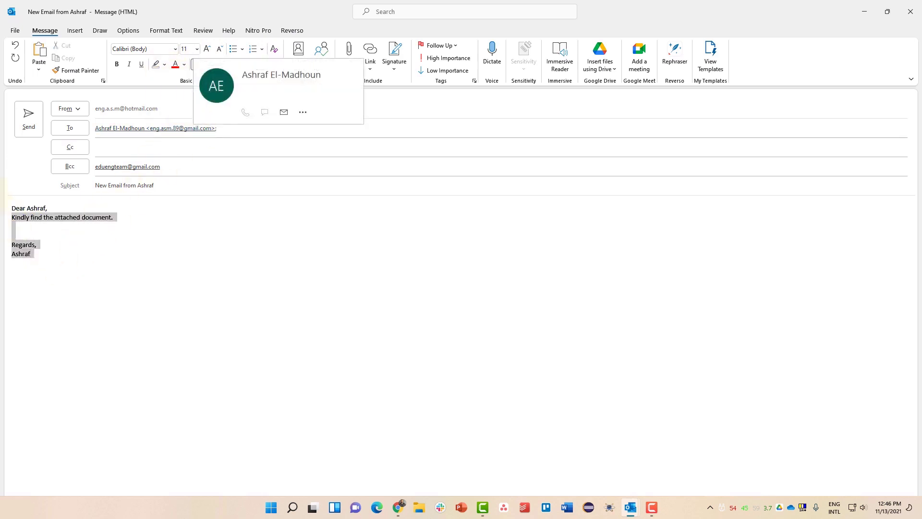
pyautogui.click(207, 48)
pyautogui.click(207, 49)
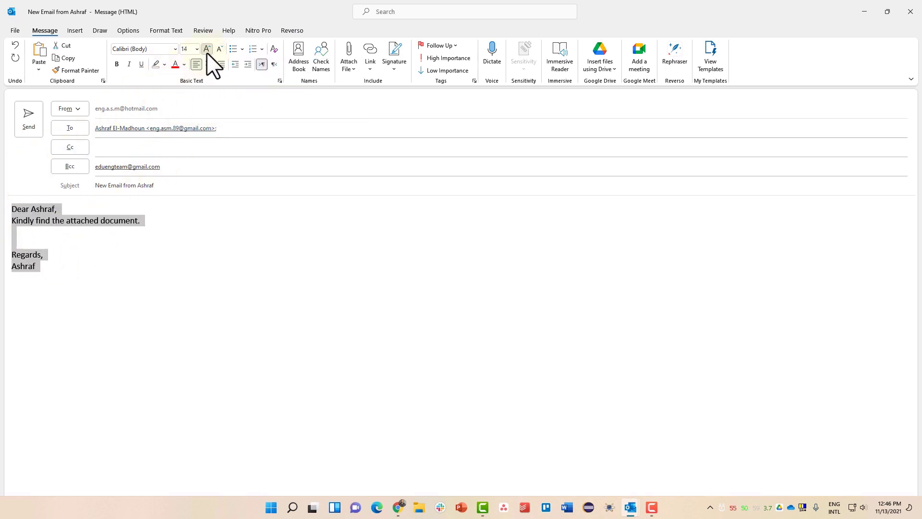
pyautogui.click(207, 49)
pyautogui.click(207, 49)
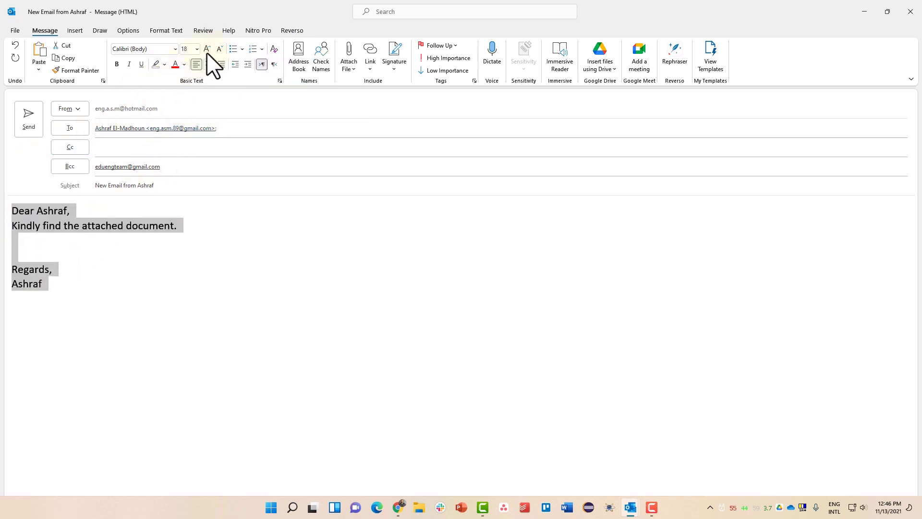
pyautogui.click(134, 229)
pyautogui.click(181, 237)
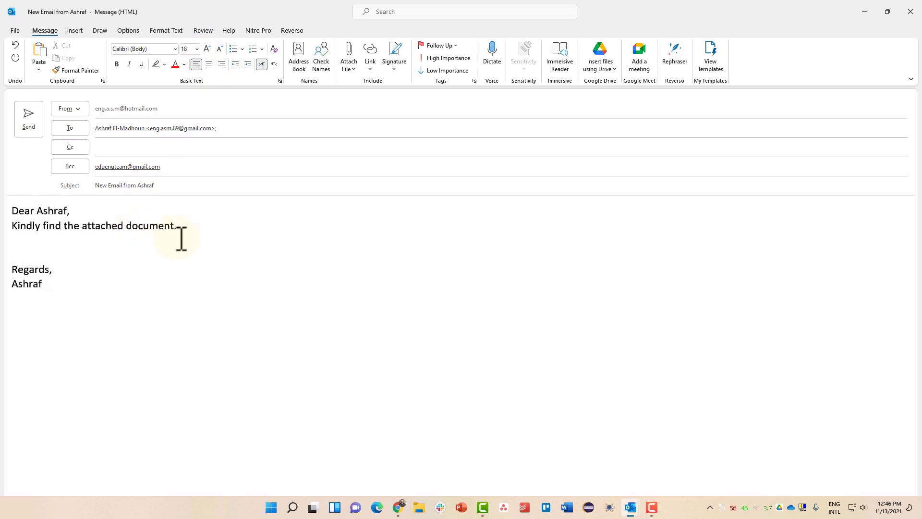
# - Attach script.sh from the Attach File recent items list
pyautogui.click(349, 69)
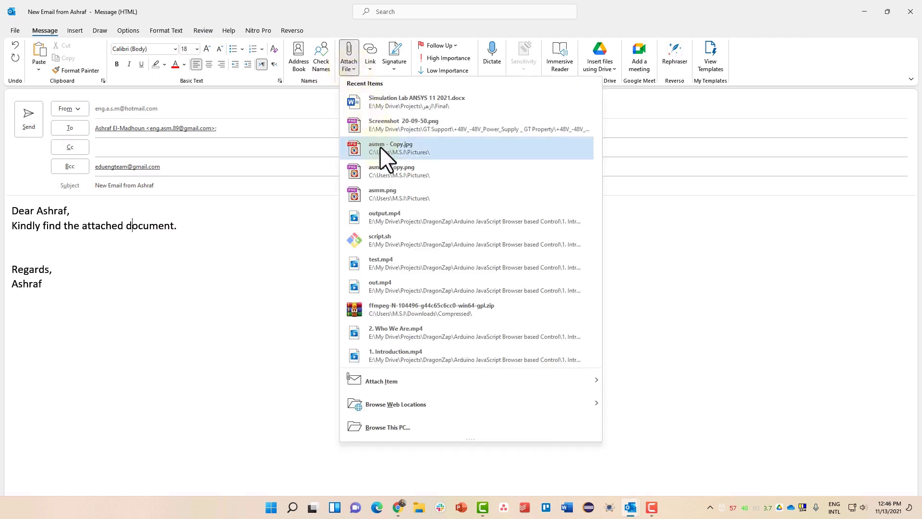
pyautogui.press('Down')
pyautogui.press('Down')
pyautogui.press('Down')
pyautogui.press('Down')
pyautogui.press('Down')
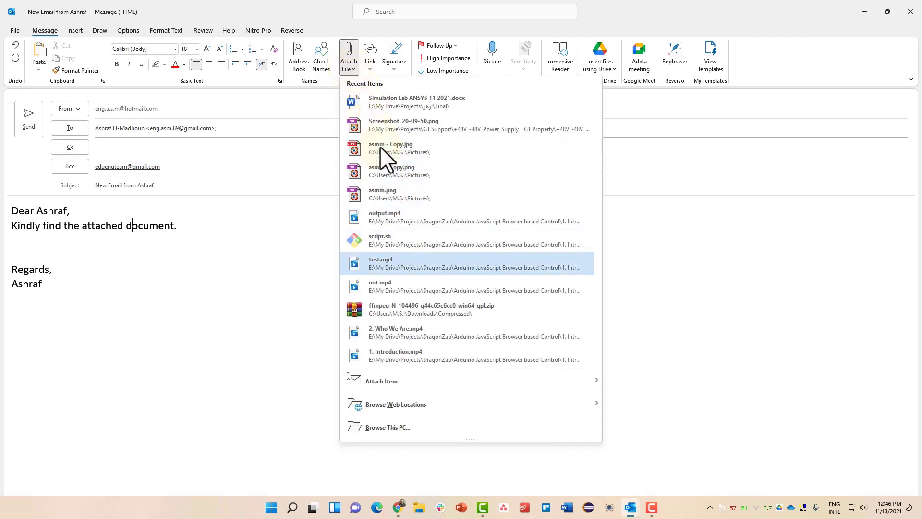
pyautogui.press('Up')
pyautogui.click(406, 240)
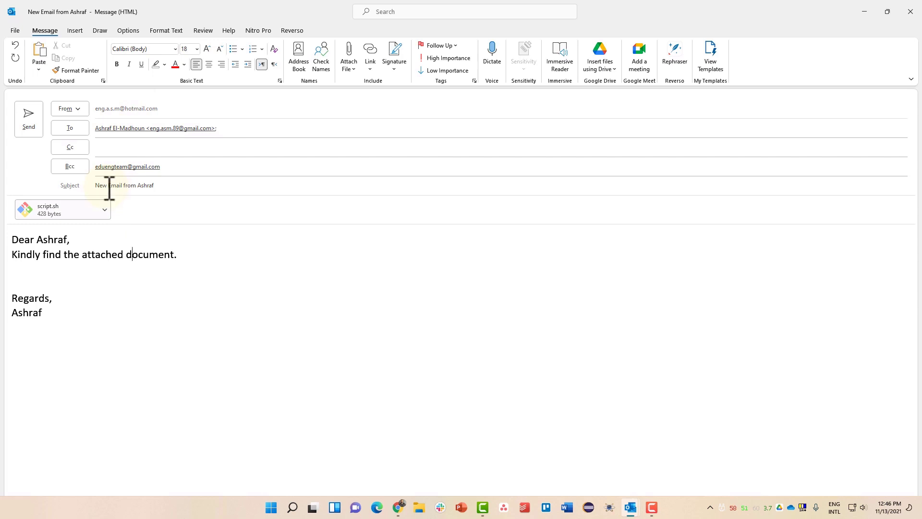
pyautogui.press('F10')
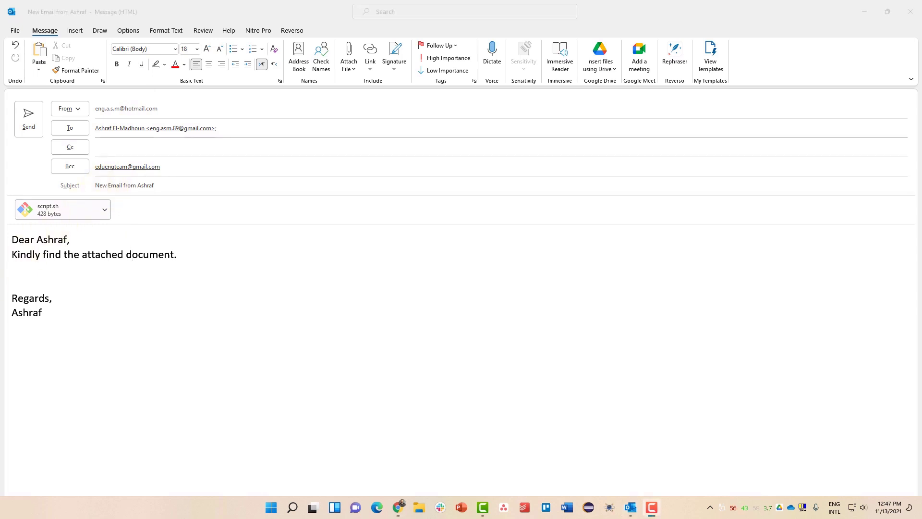
# - Flag the draft for follow-up Today (due November 13, 2021) and set Low Importance
pyautogui.click(454, 45)
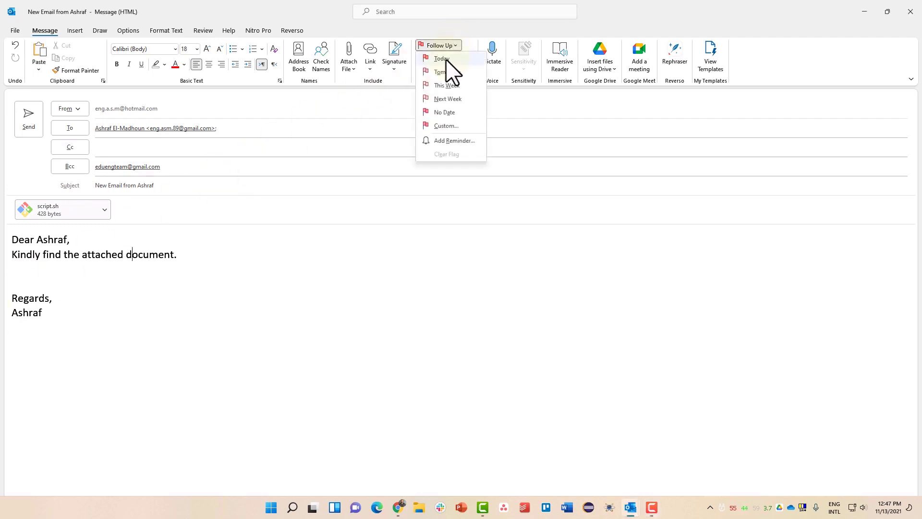
pyautogui.click(446, 59)
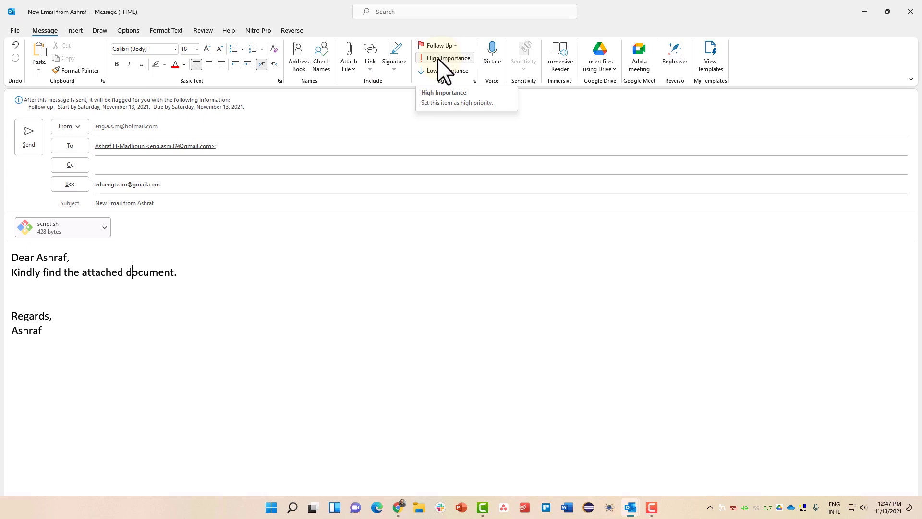
pyautogui.click(445, 58)
pyautogui.click(443, 71)
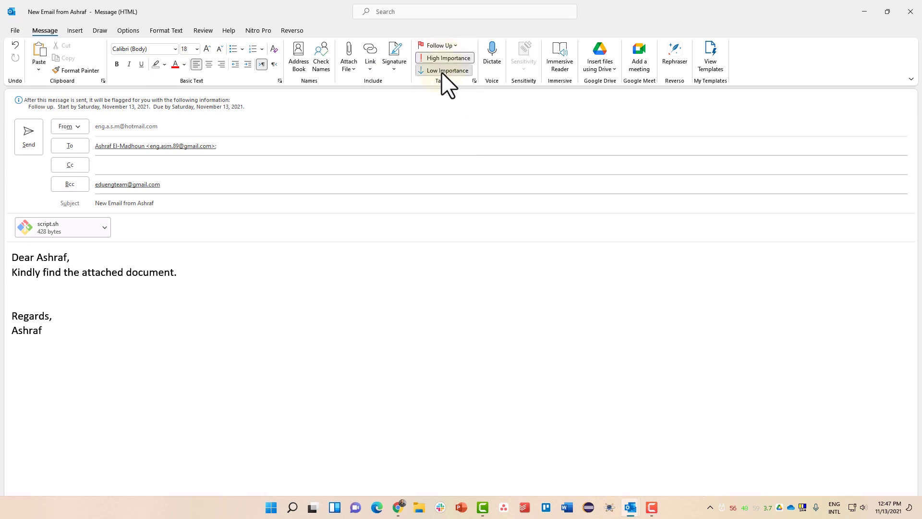
pyautogui.click(442, 58)
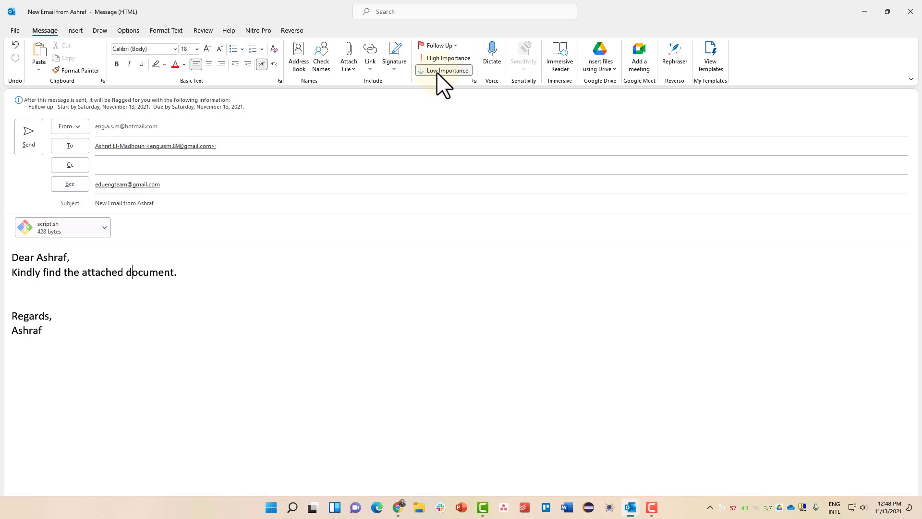
pyautogui.click(453, 45)
pyautogui.click(453, 45)
# - Restore and close the message window, choosing Yes to keep it as a draft
pyautogui.moveTo(315, 22); pyautogui.dragTo(331, 69)
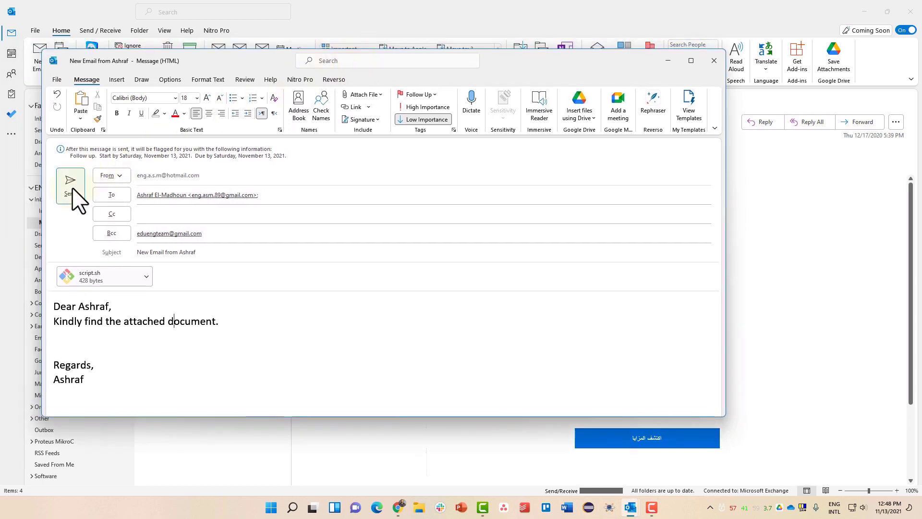
pyautogui.click(715, 62)
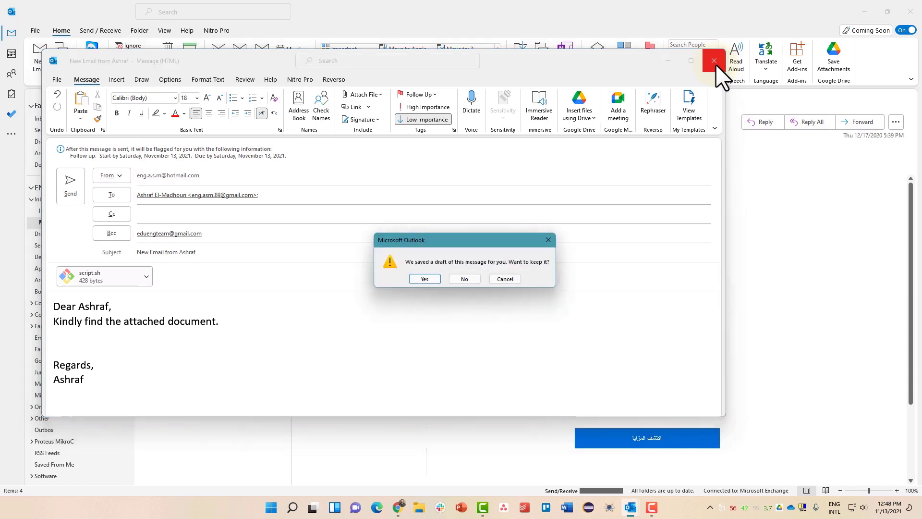
pyautogui.moveTo(451, 238); pyautogui.dragTo(411, 162)
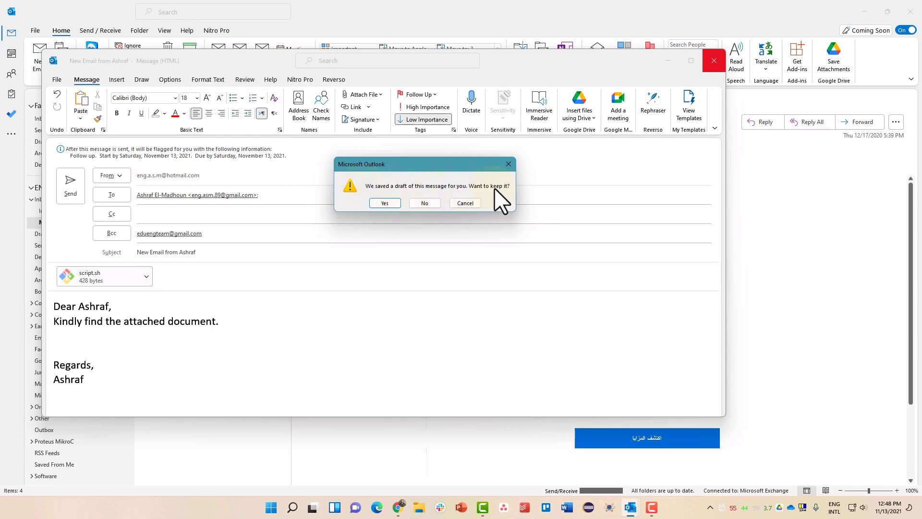
pyautogui.click(384, 203)
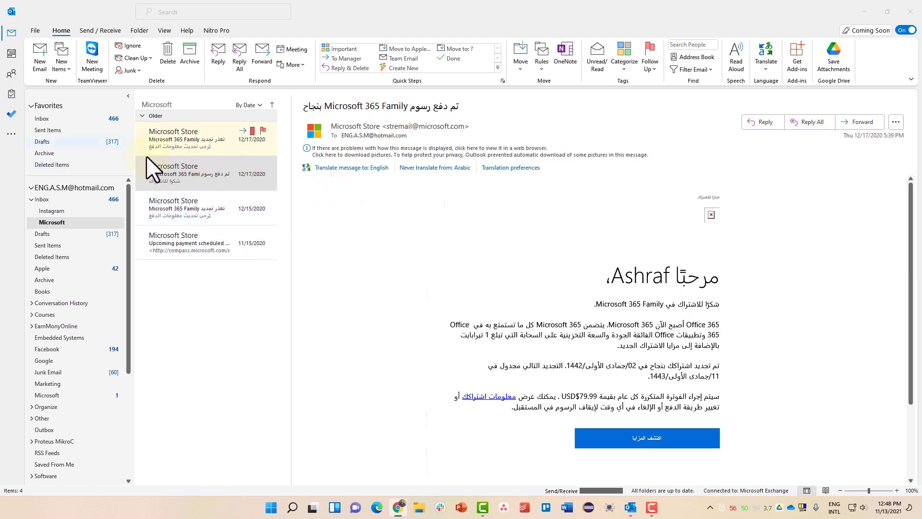
# - From the Favorites Drafts folder, pop out the draft asking about a Windows app and PayPal
pyautogui.click(58, 141)
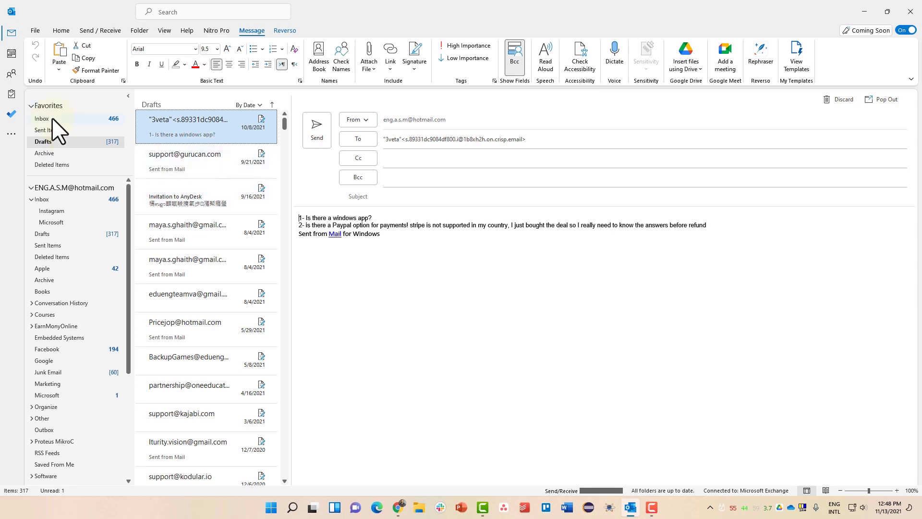
pyautogui.click(62, 236)
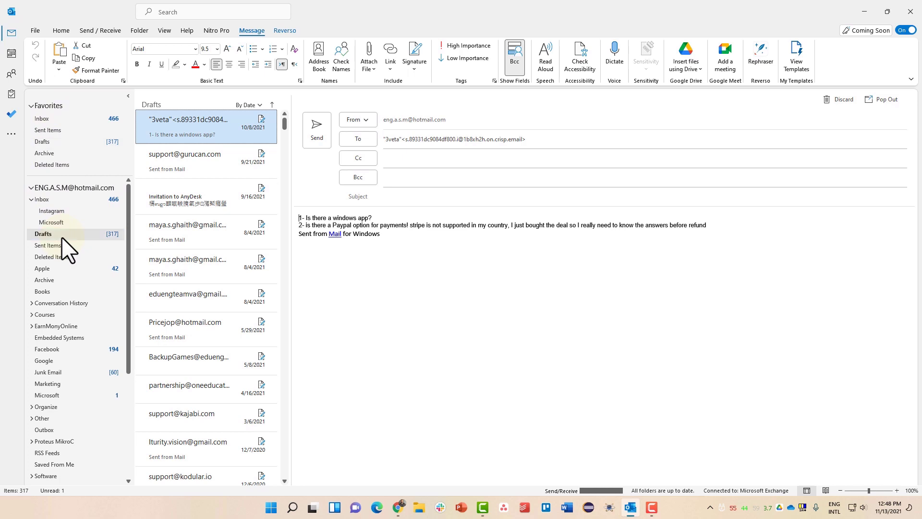
pyautogui.click(73, 141)
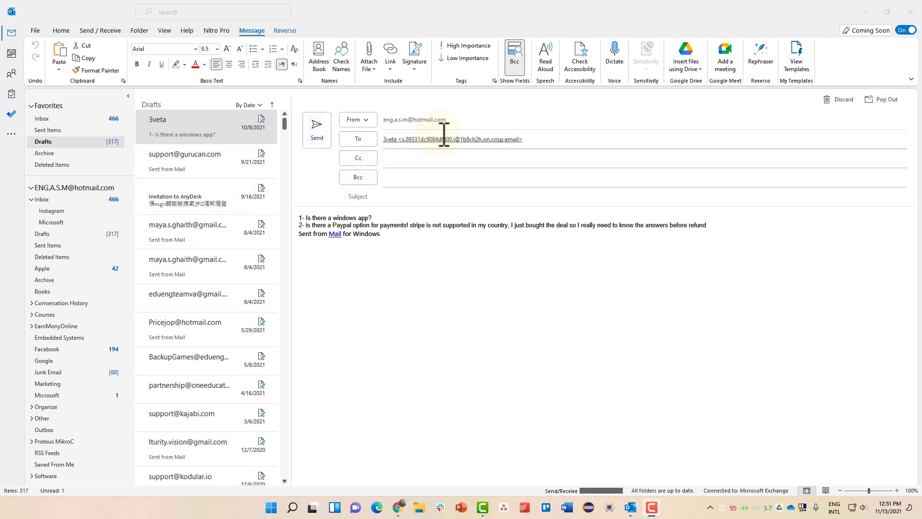
pyautogui.click(880, 100)
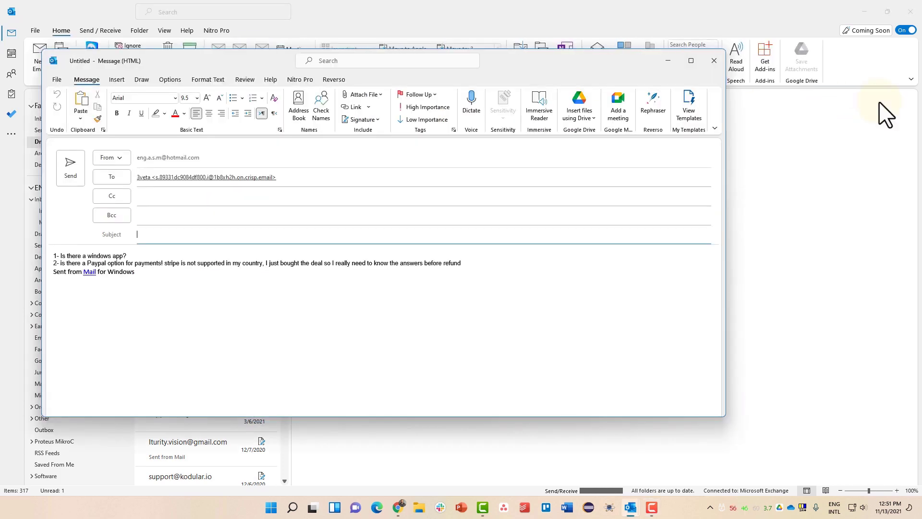
# - Replace the draft's recipient with your own email address and set the subject to 'New Email'
pyautogui.click(301, 176)
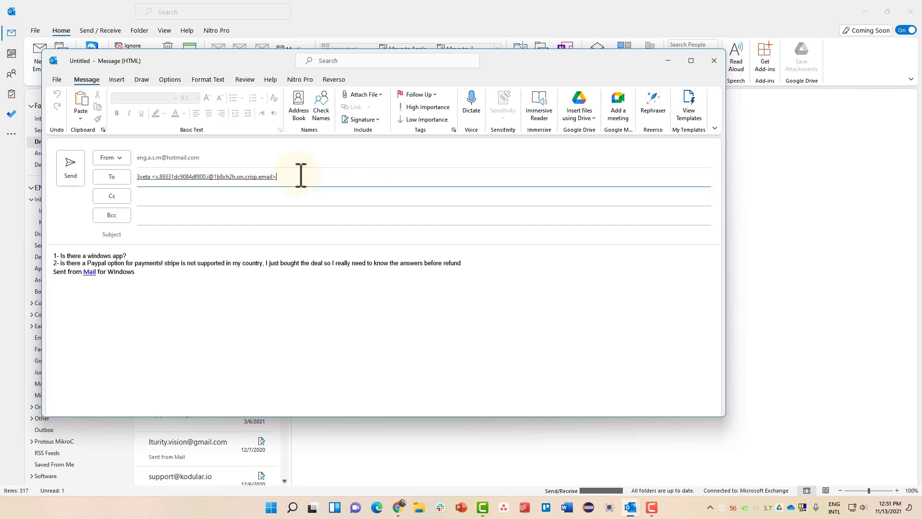
pyautogui.hotkey('ctrl', 'a')
pyautogui.press('BackSpace')
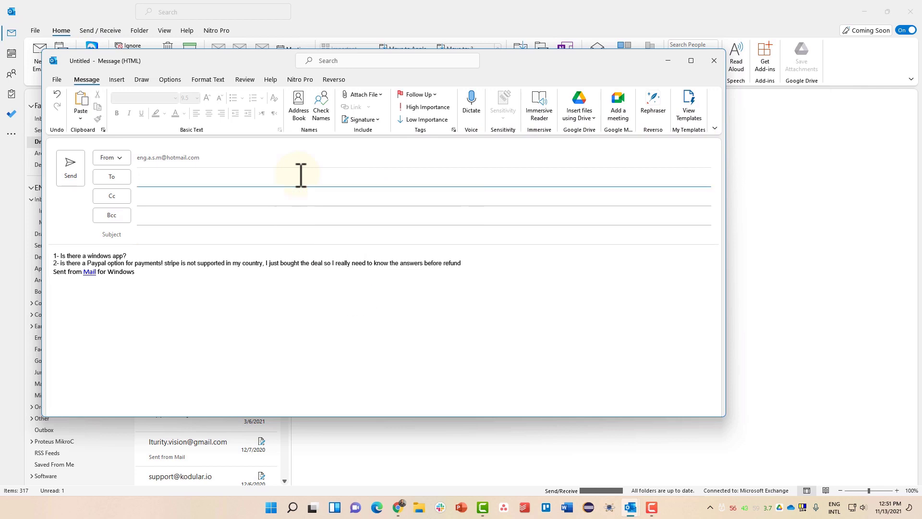
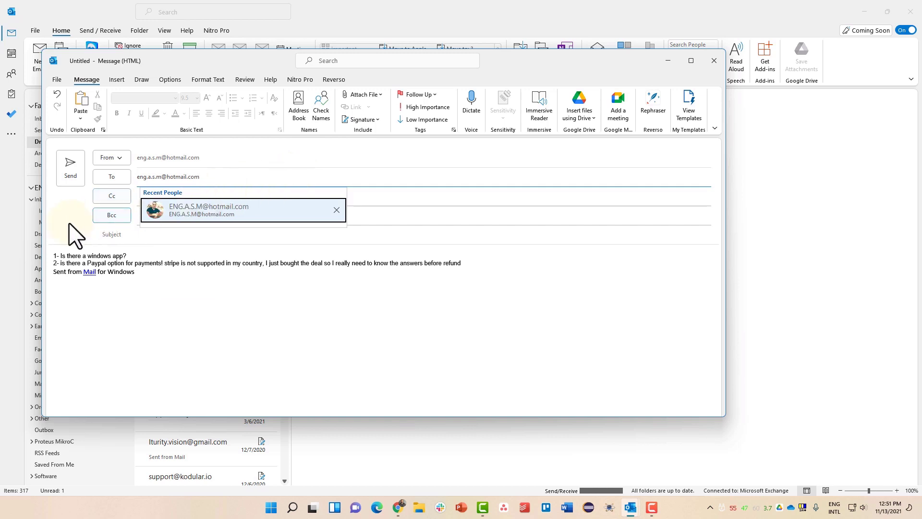
pyautogui.click(154, 235)
pyautogui.write('New ')
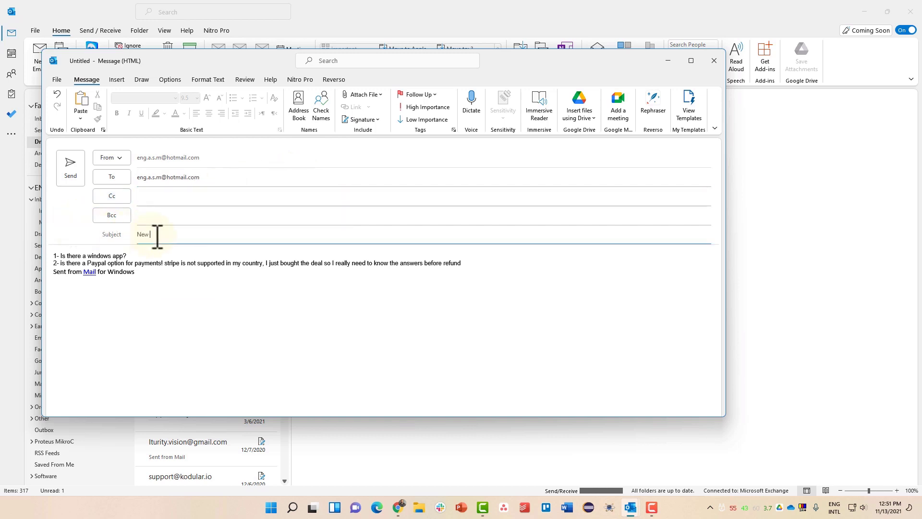
pyautogui.write('Email')
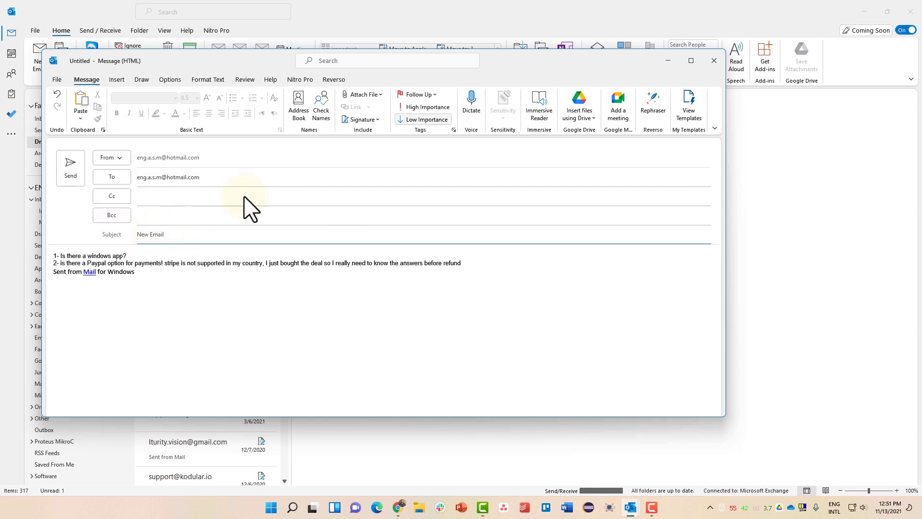
# - Mark the message High Importance, attach script.sh, and send it
pyautogui.click(438, 108)
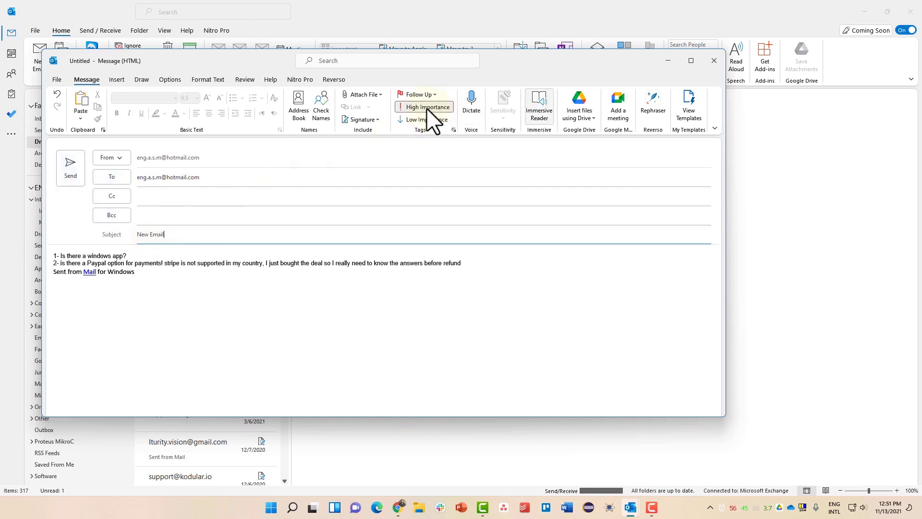
pyautogui.click(382, 95)
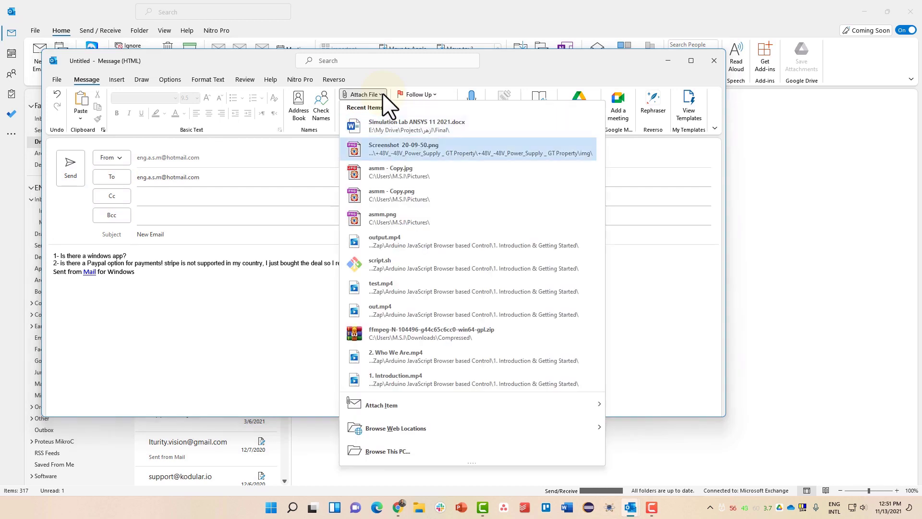
pyautogui.click(388, 262)
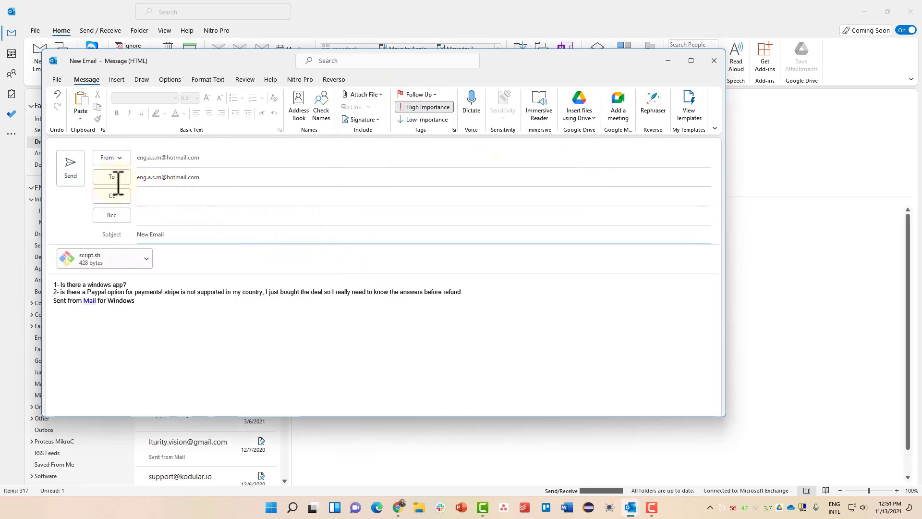
pyautogui.click(72, 178)
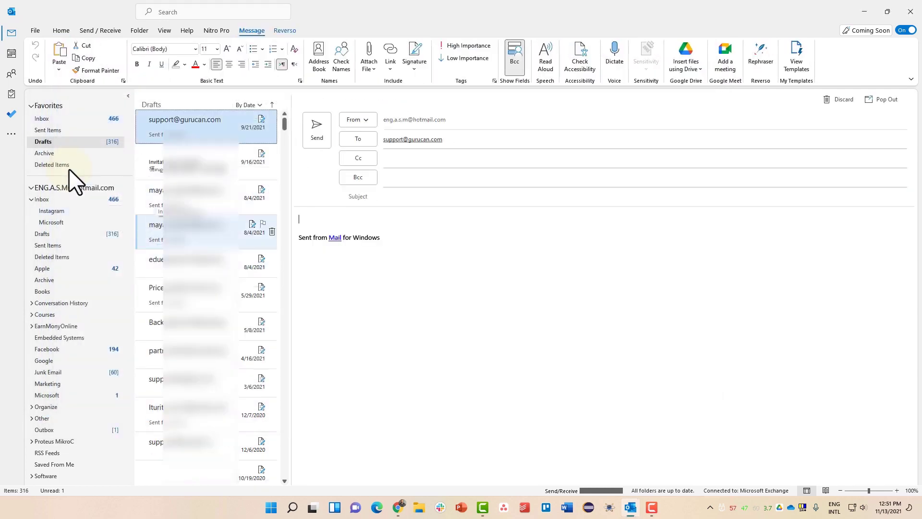
# - Back in the Inbox, scroll to the top and open the 12:52 PM 'New Email' message
pyautogui.click(88, 114)
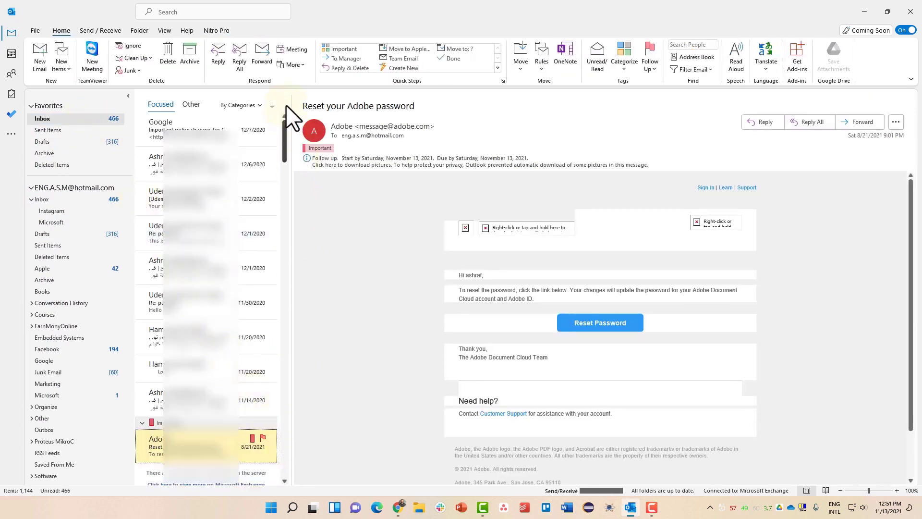
pyautogui.moveTo(284, 132); pyautogui.dragTo(278, 468)
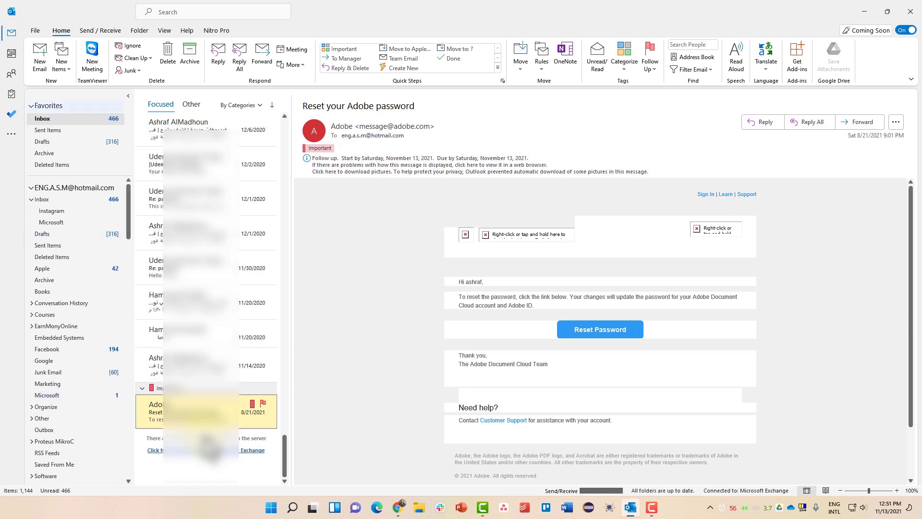
pyautogui.click(77, 200)
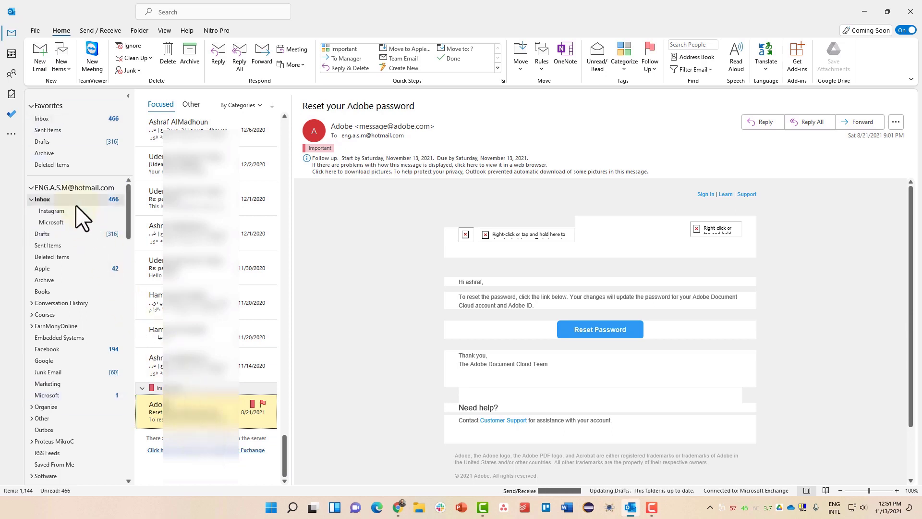
pyautogui.moveTo(75, 211); pyautogui.dragTo(73, 197)
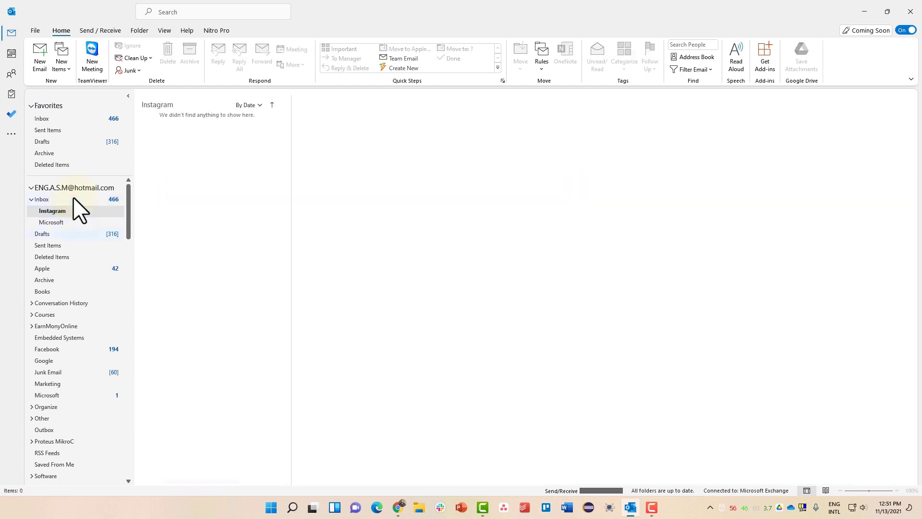
pyautogui.click(109, 120)
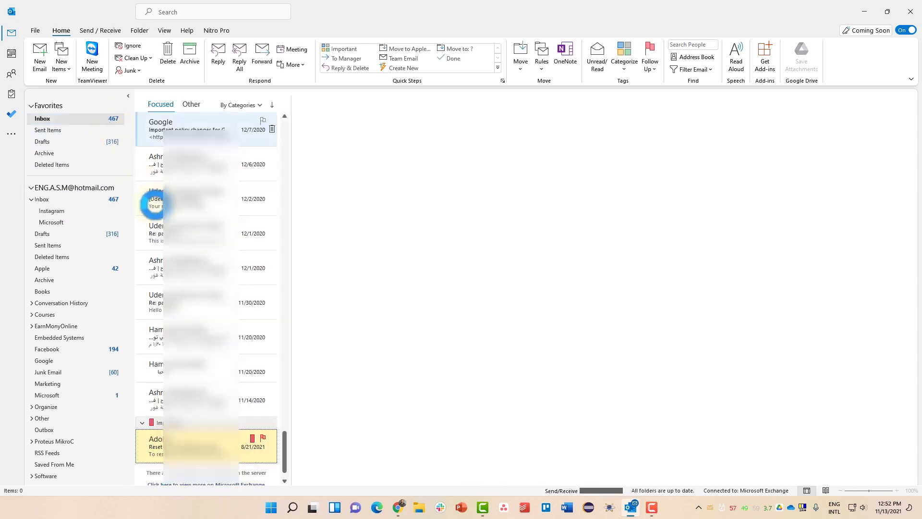
pyautogui.click(280, 435)
pyautogui.moveTo(283, 442); pyautogui.dragTo(288, 124)
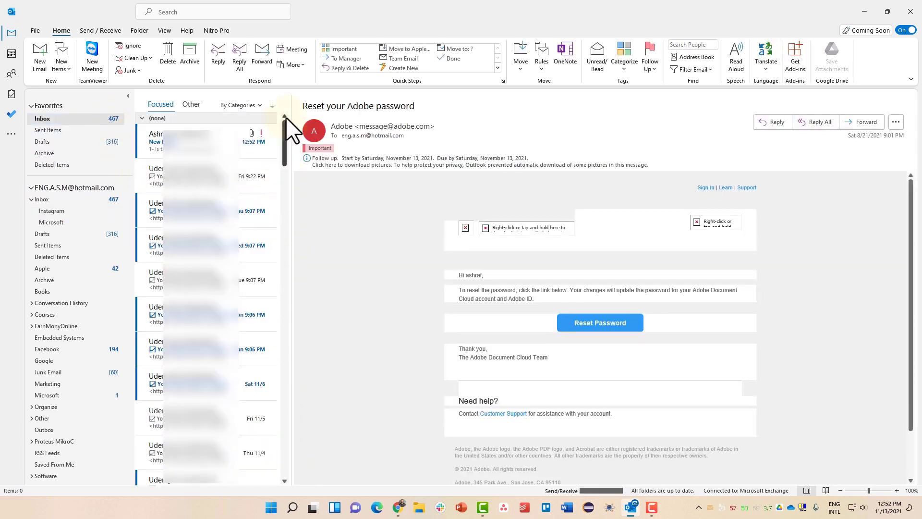
pyautogui.click(250, 143)
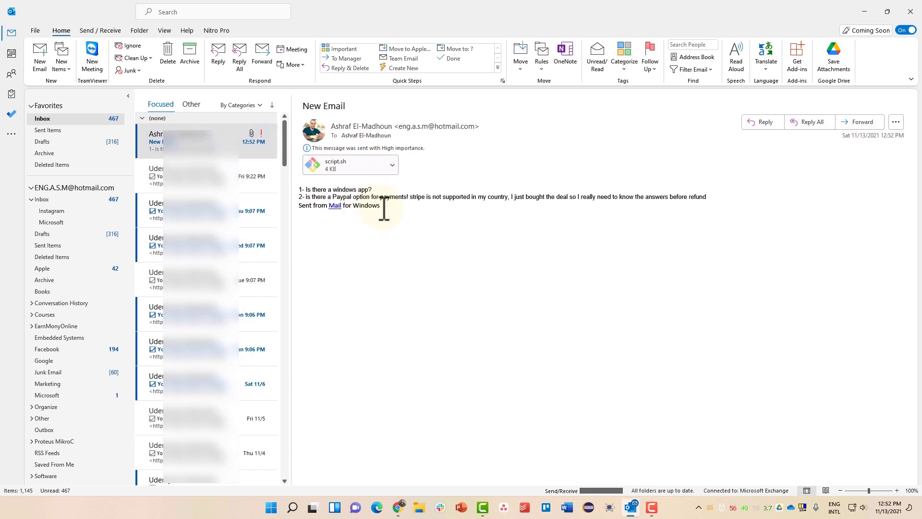
pyautogui.moveTo(381, 206); pyautogui.dragTo(310, 172)
pyautogui.tripleClick(331, 105)
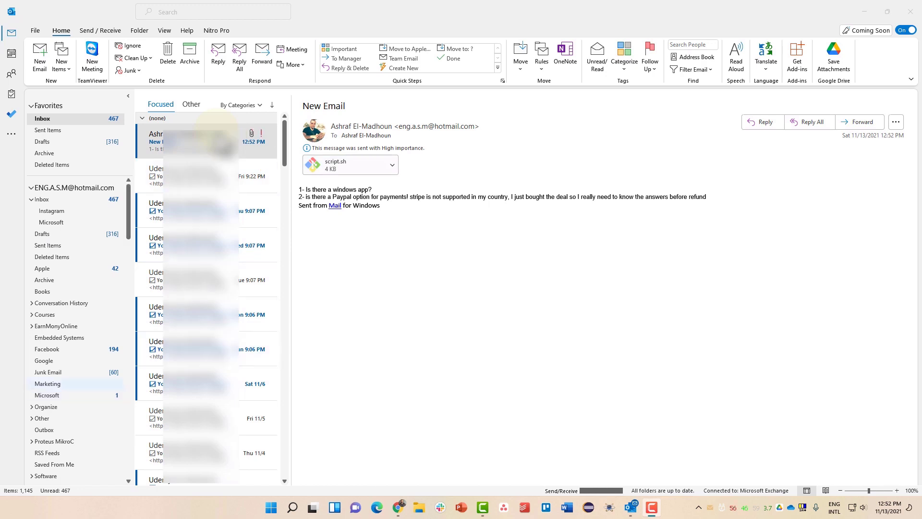
pyautogui.click(58, 430)
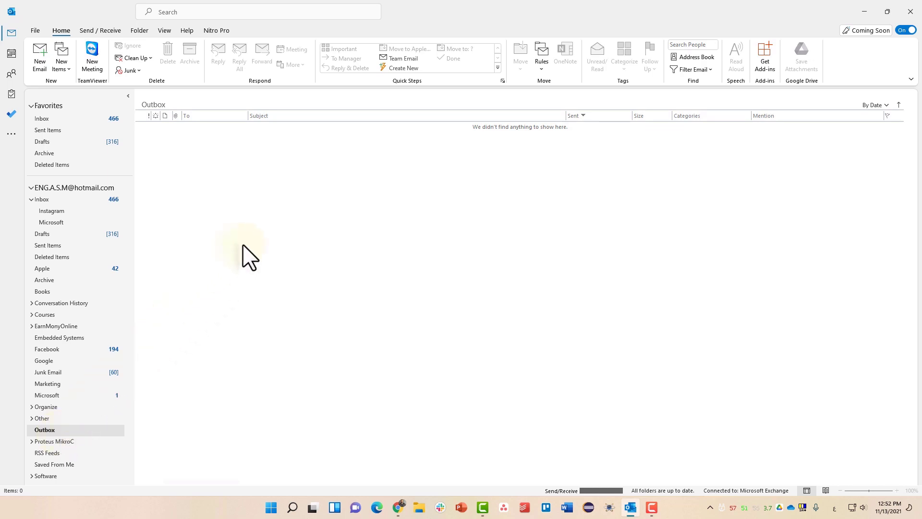
pyautogui.click(83, 246)
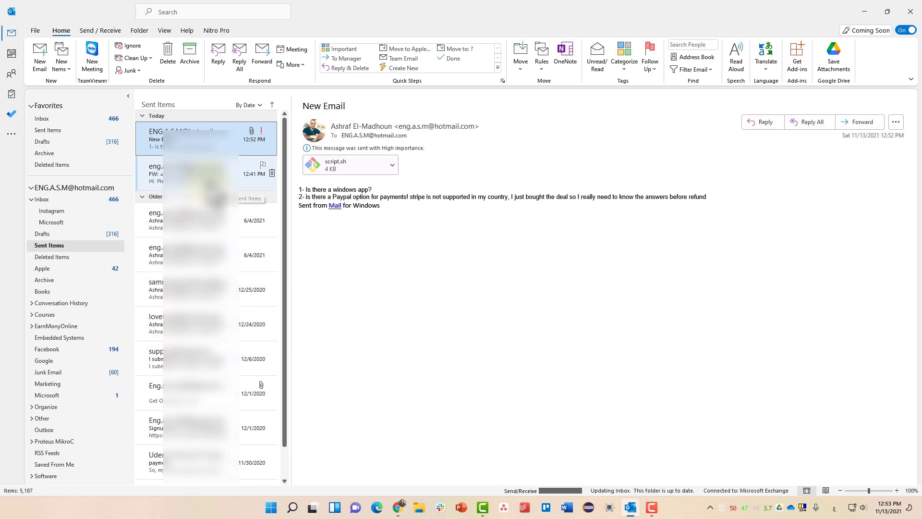
pyautogui.press('F10')
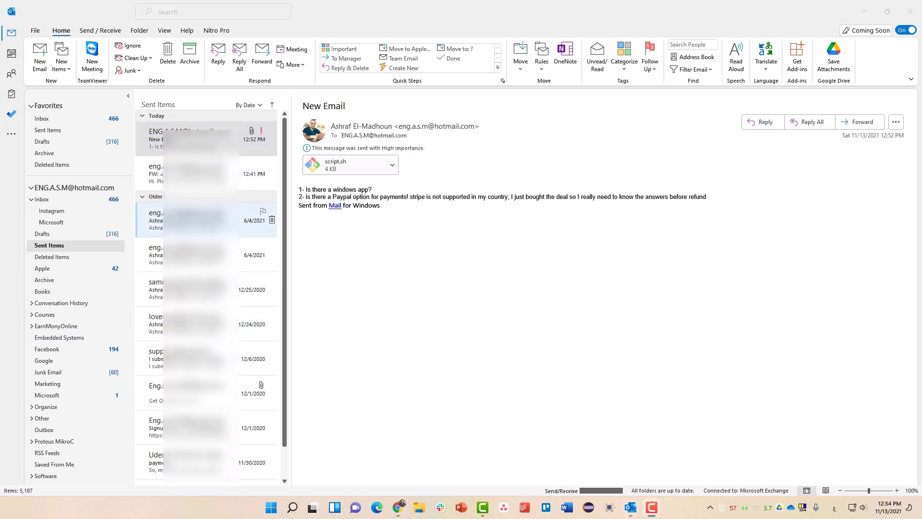
pyautogui.click(48, 118)
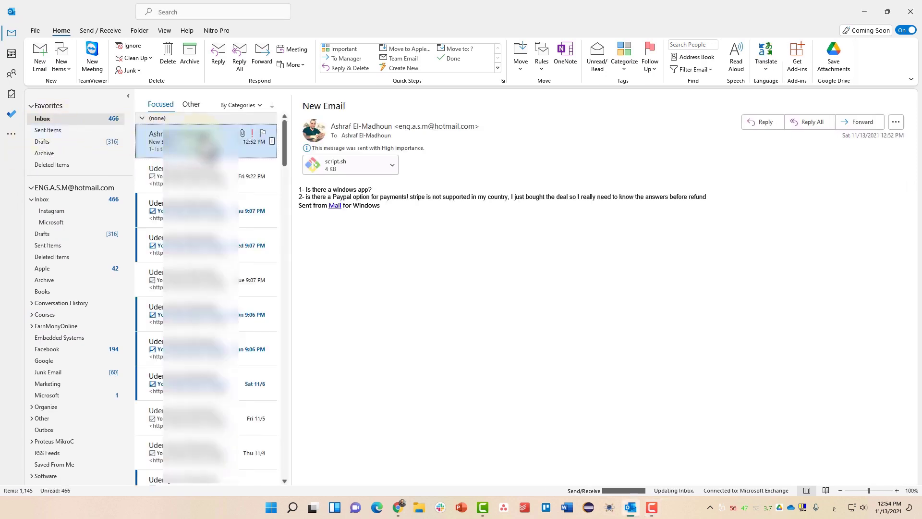
# - Reply 'Noted!' to the New Email message at High importance and send the reply
pyautogui.rightClick(236, 137)
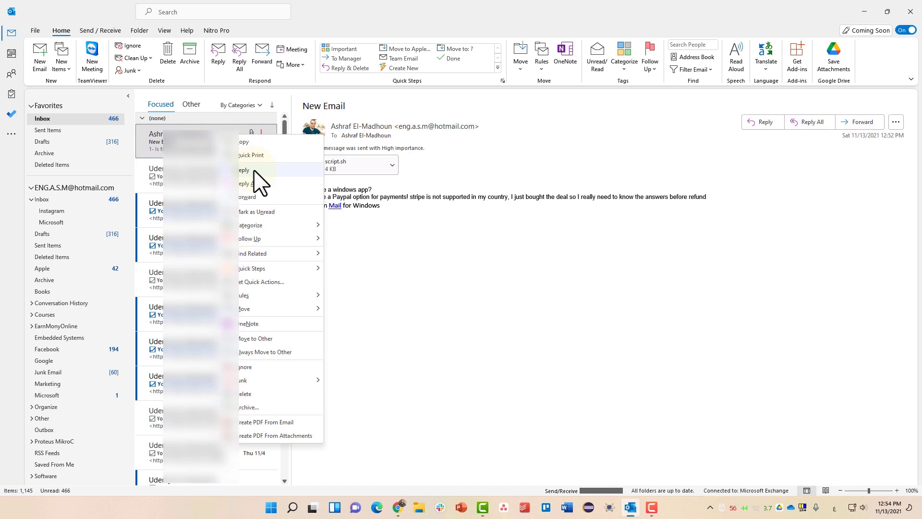
pyautogui.click(504, 165)
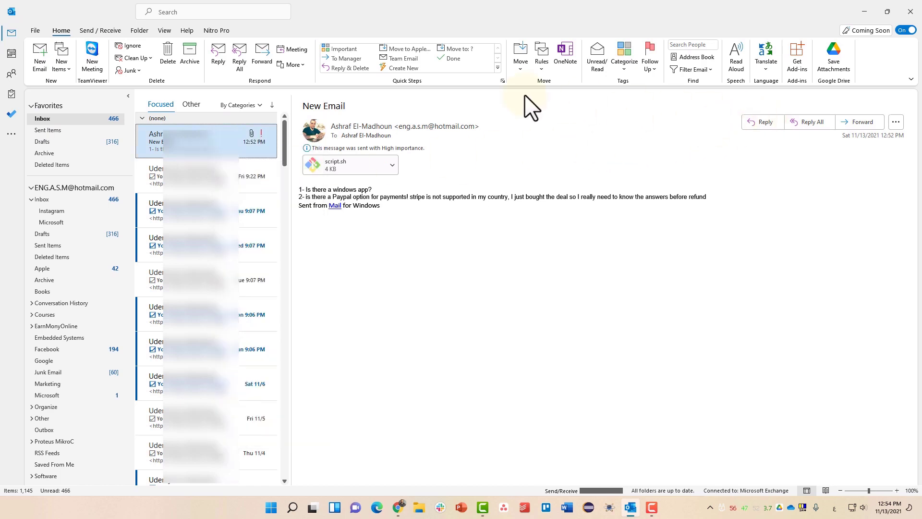
pyautogui.click(219, 68)
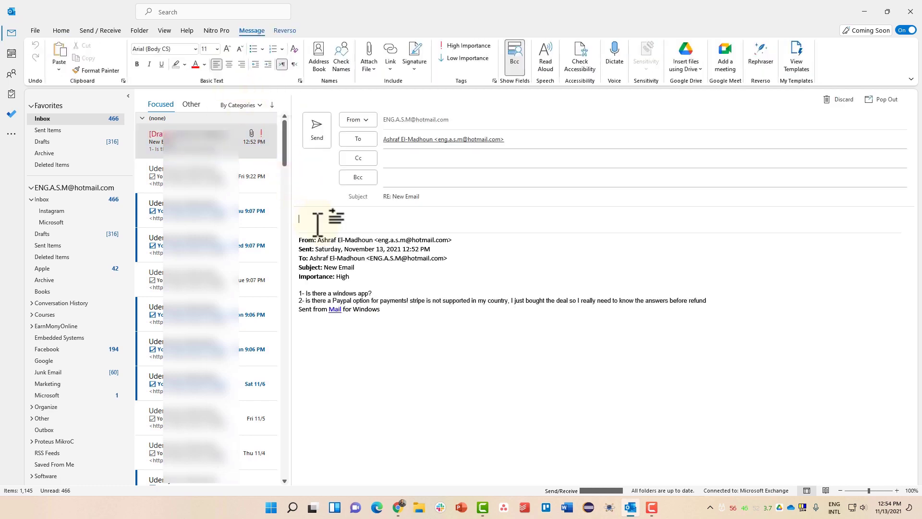
pyautogui.write('Noted!')
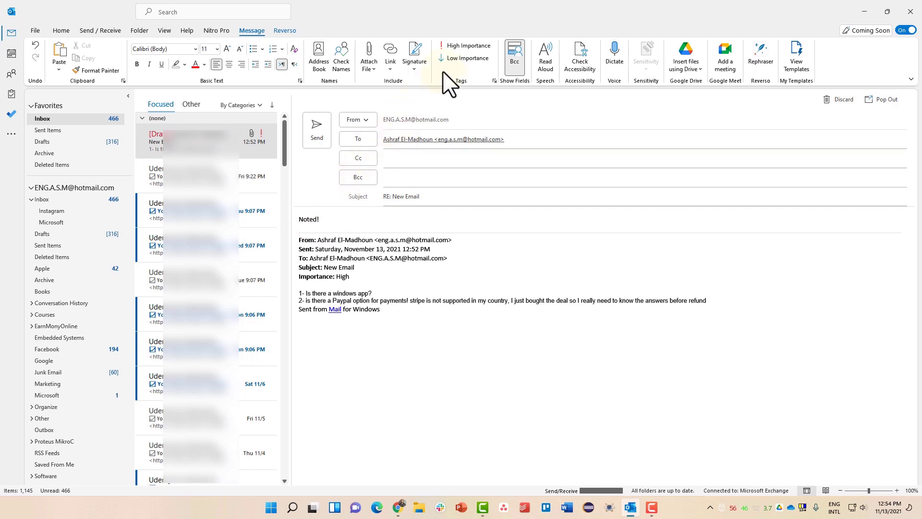
pyautogui.click(467, 45)
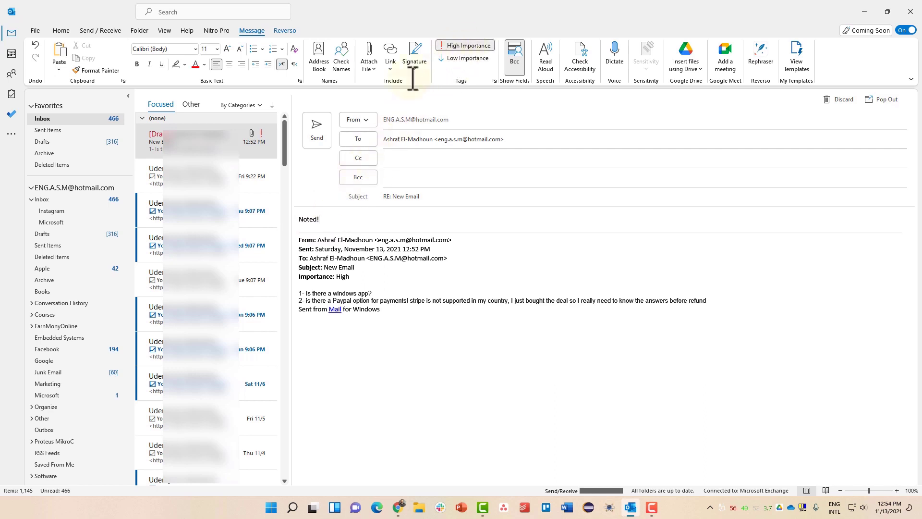
pyautogui.click(318, 130)
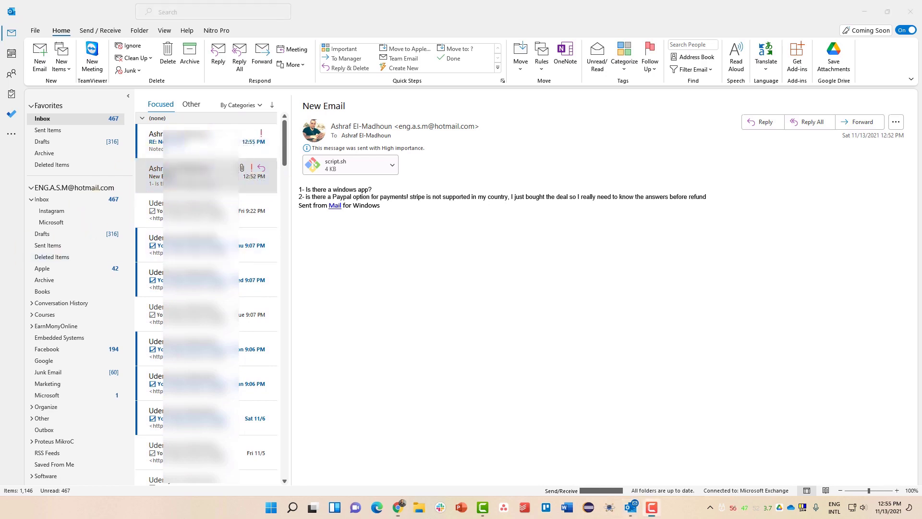
pyautogui.click(236, 62)
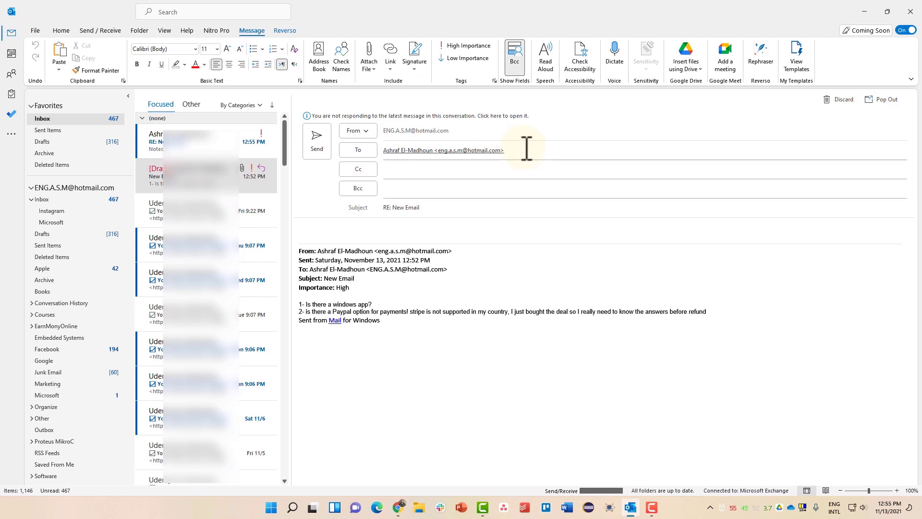
pyautogui.click(186, 173)
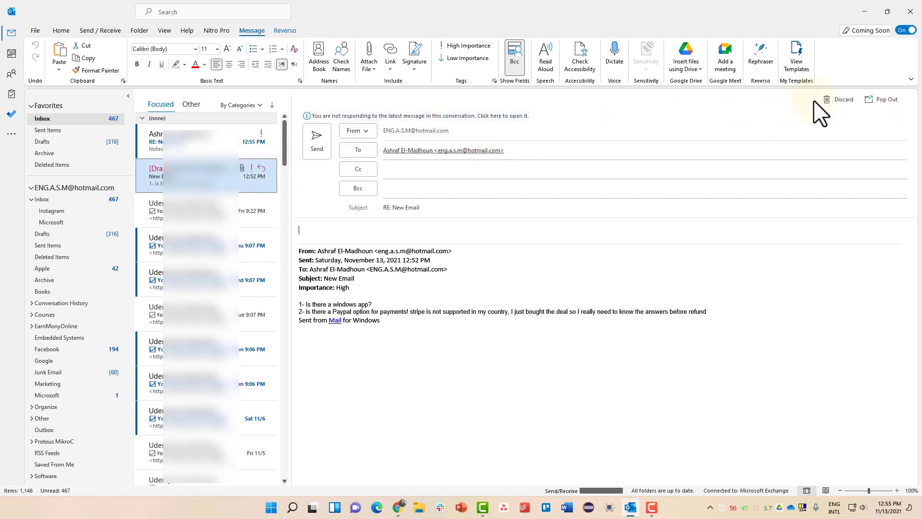
pyautogui.click(838, 100)
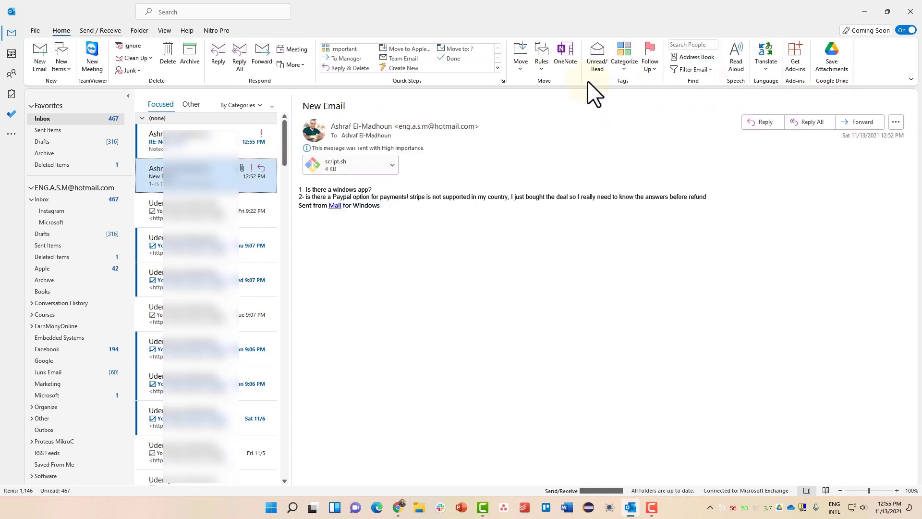
# - Forward New Email with script.sh to your own address, then open the arrived FW: copy
pyautogui.click(265, 67)
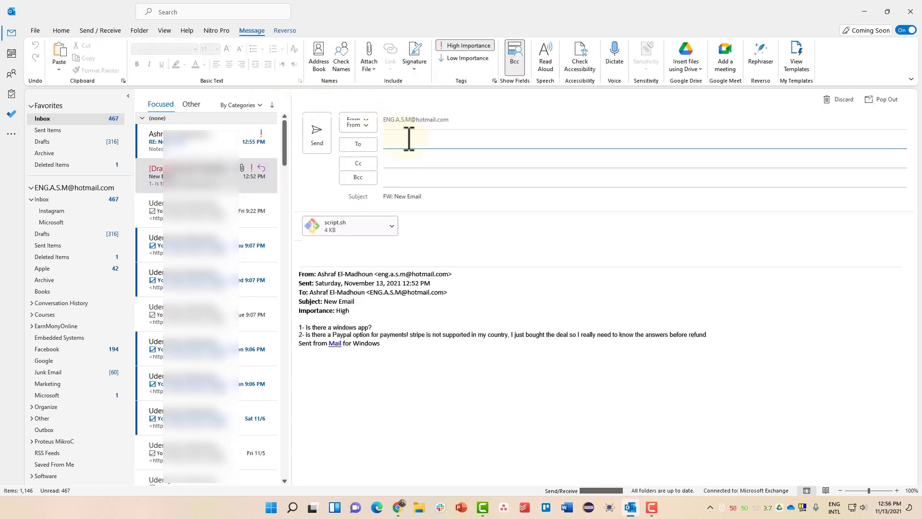
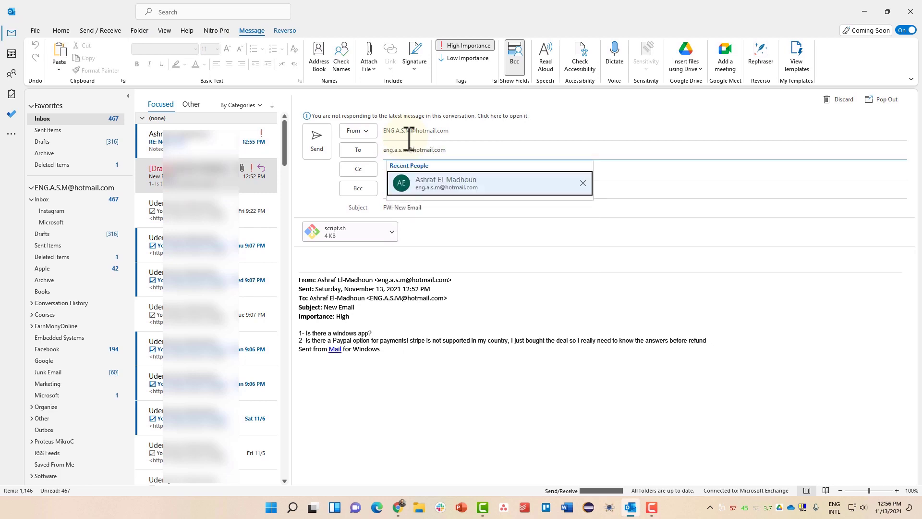
pyautogui.press('Return')
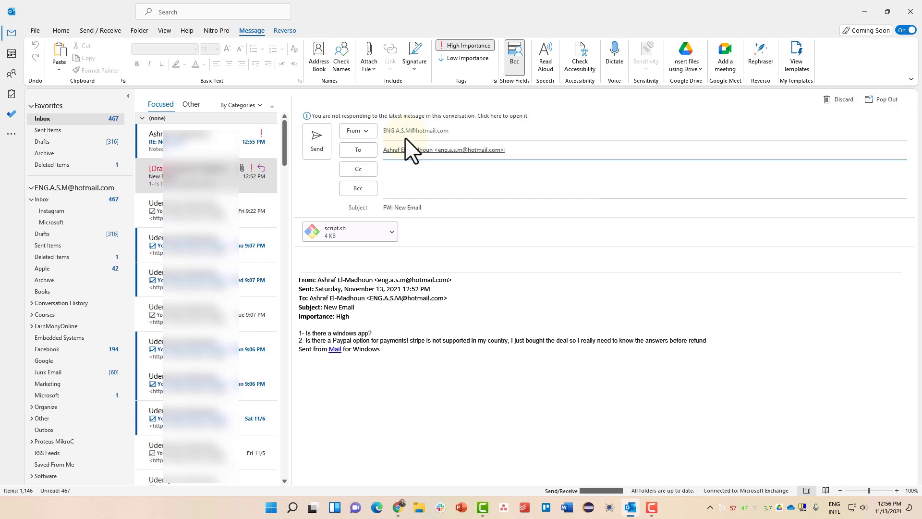
pyautogui.click(322, 151)
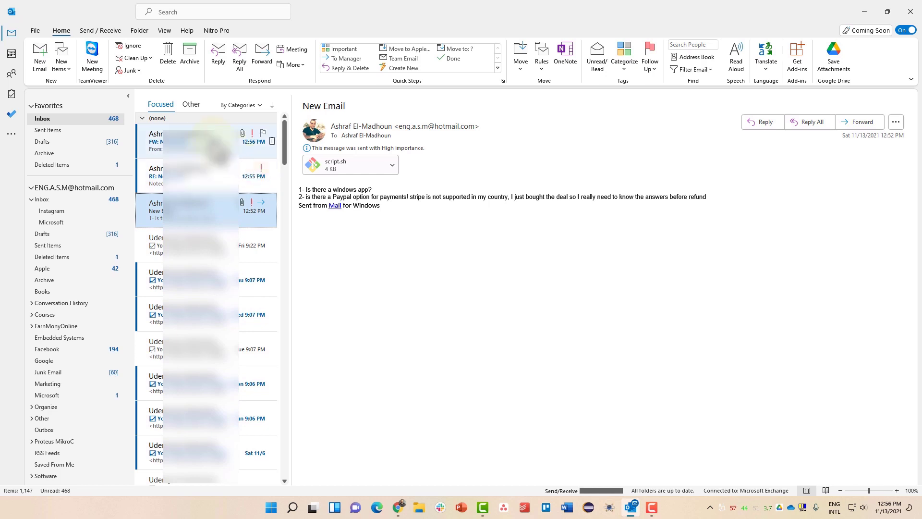
pyautogui.click(214, 144)
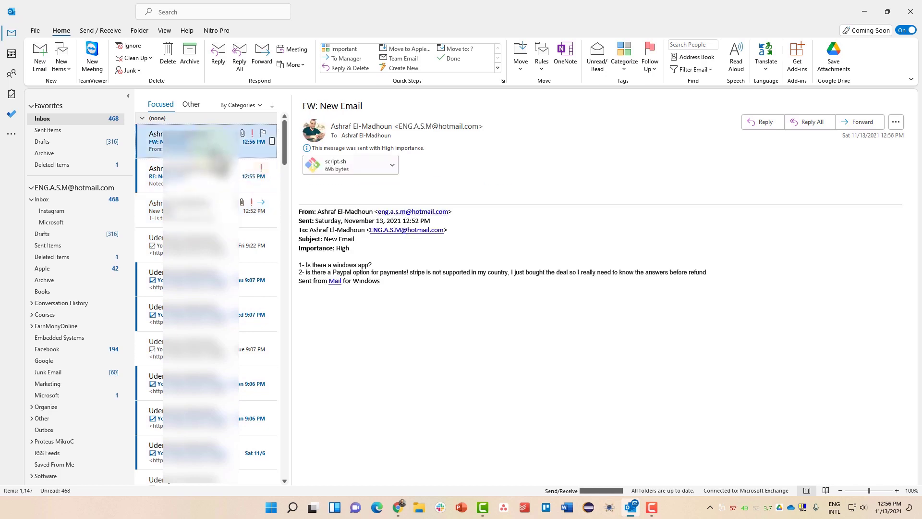
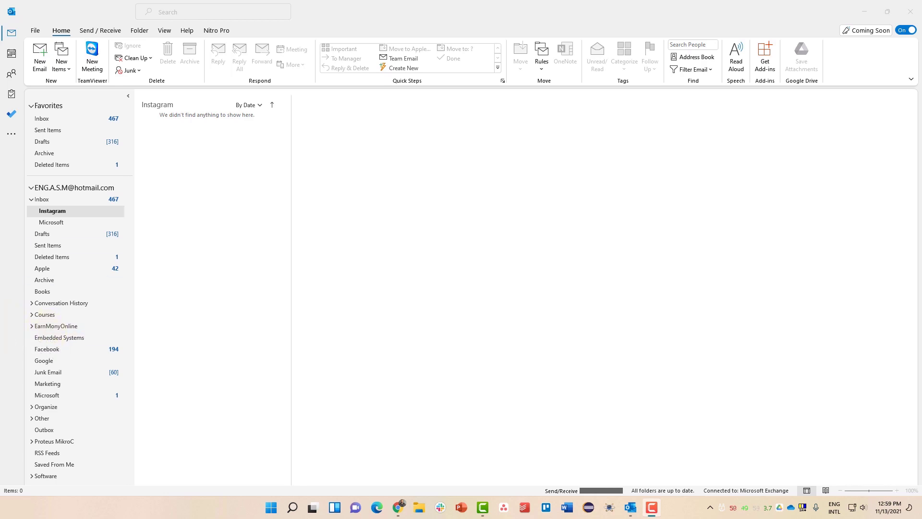
# - Open the Signatures and Stationery dialog from the Mail page of Outlook Options
pyautogui.click(35, 30)
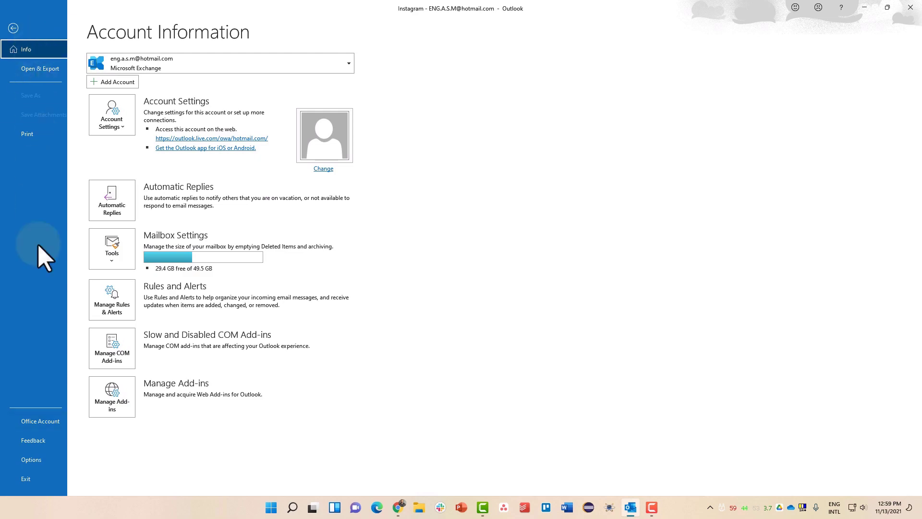
pyautogui.click(31, 459)
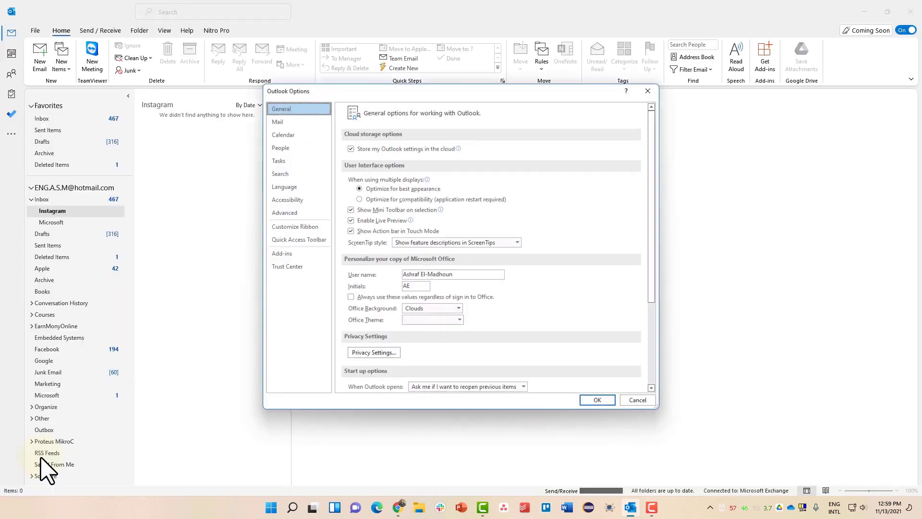
pyautogui.click(306, 113)
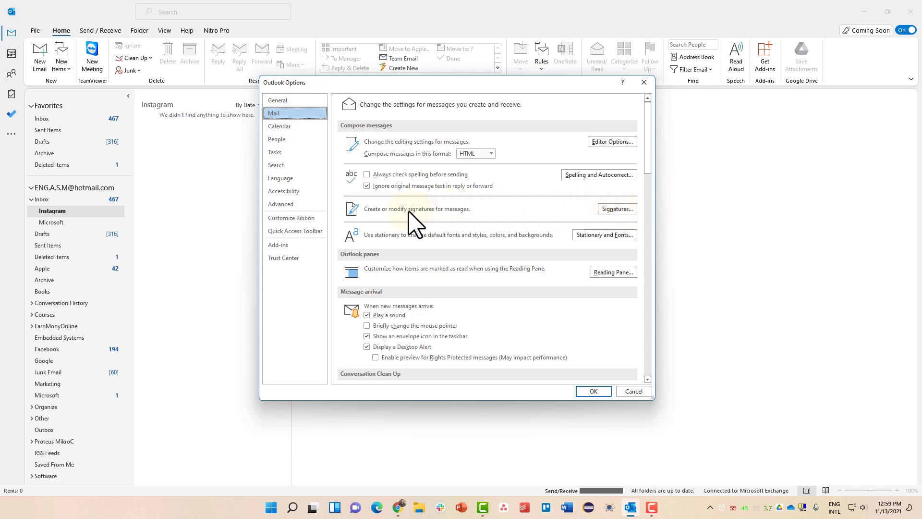
pyautogui.click(610, 210)
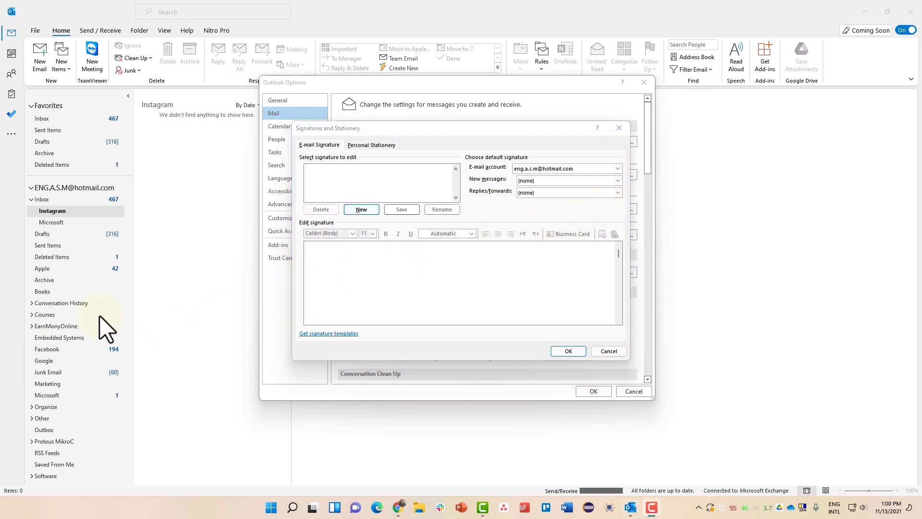
# - Create a new signature named Business Sign and type a mobile number line
pyautogui.click(363, 209)
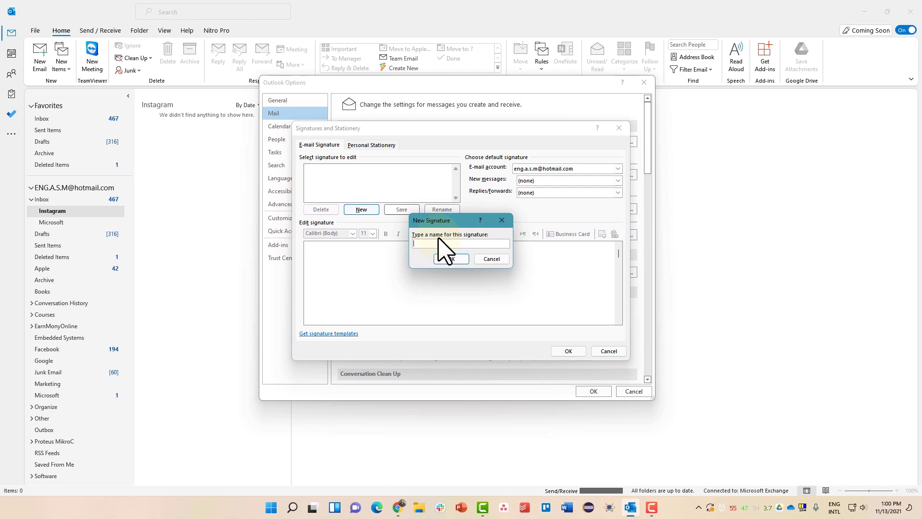
pyautogui.write('Busn')
pyautogui.write('n')
pyautogui.write('iness')
pyautogui.write(' Sign')
pyautogui.click(451, 259)
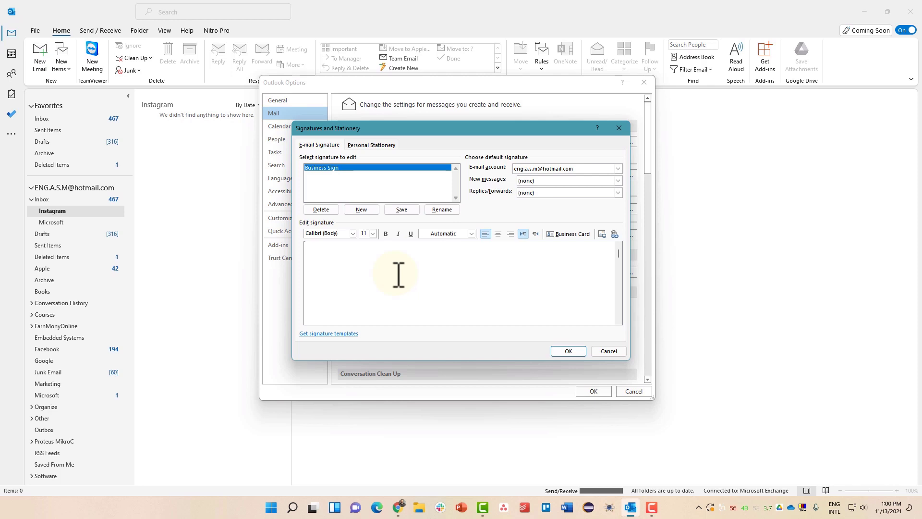
pyautogui.write('Mobile')
pyautogui.press('Return')
pyautogui.write(';')
pyautogui.press('BackSpace')
pyautogui.write('Websit')
pyautogui.write('e')
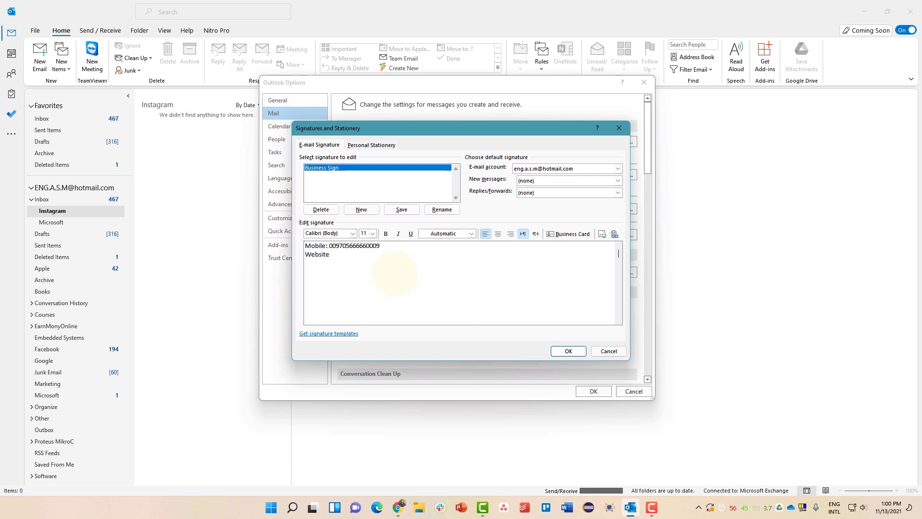
# - Discard the unsaved text, enter a WhatsApp number line instead, and save Business Sign
pyautogui.click(363, 210)
pyautogui.click(484, 279)
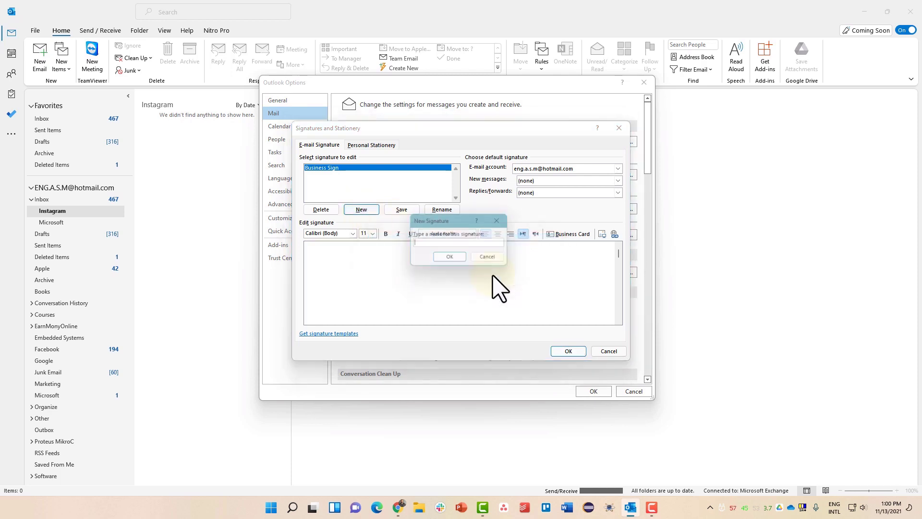
pyautogui.click(483, 259)
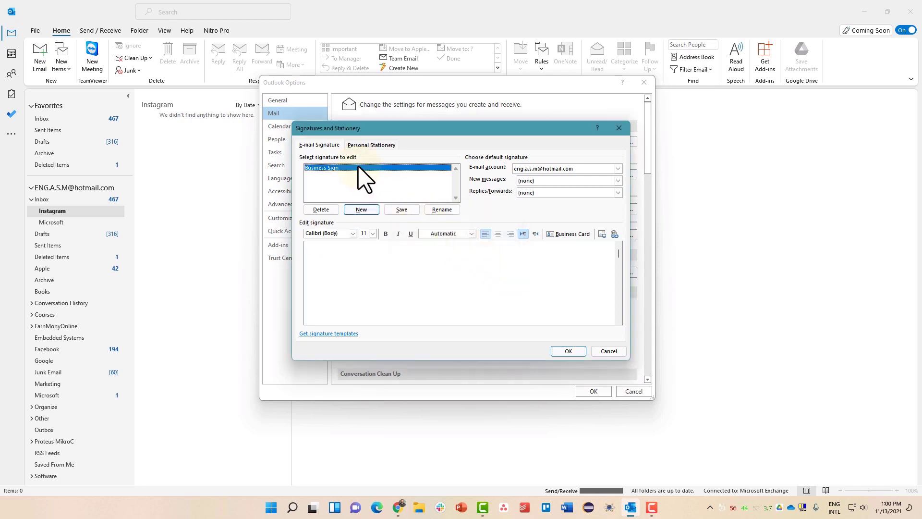
pyautogui.click(372, 167)
pyautogui.click(484, 278)
pyautogui.click(360, 259)
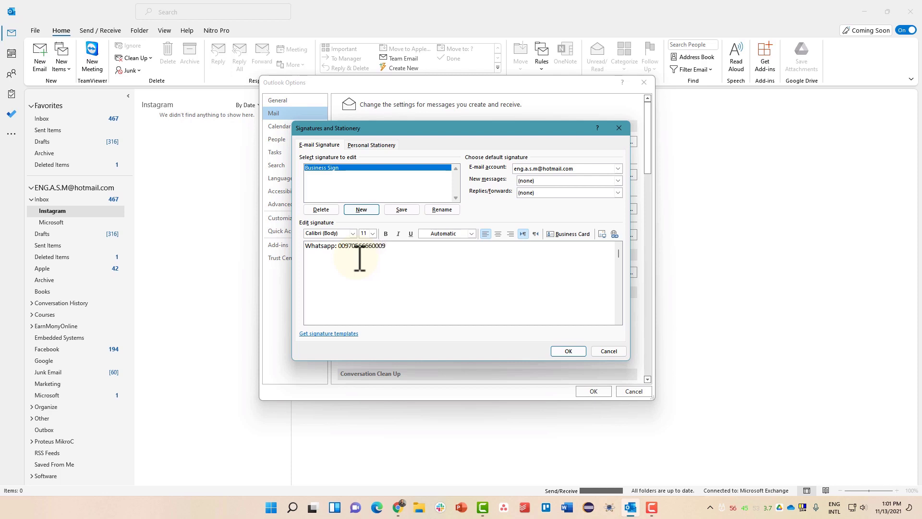
pyautogui.click(400, 209)
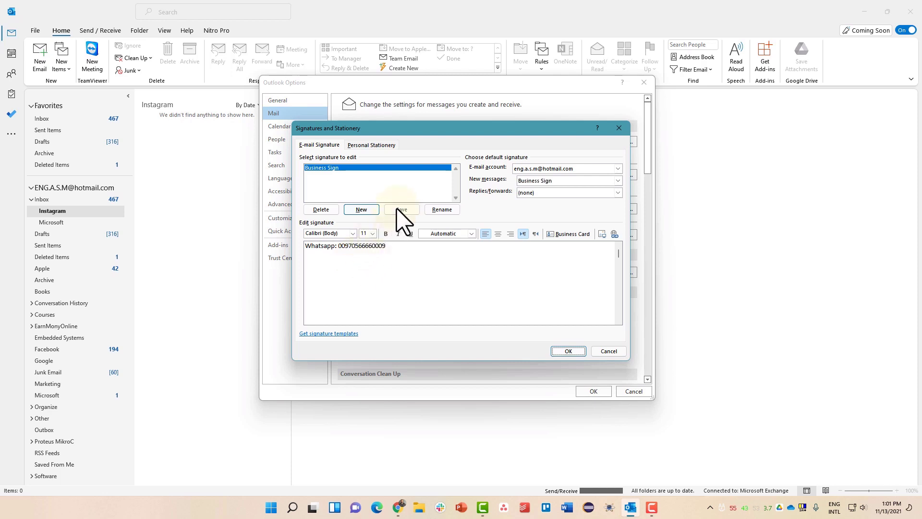
# - Create a signature named Personal with a name line and a 'Personal' line
pyautogui.click(361, 210)
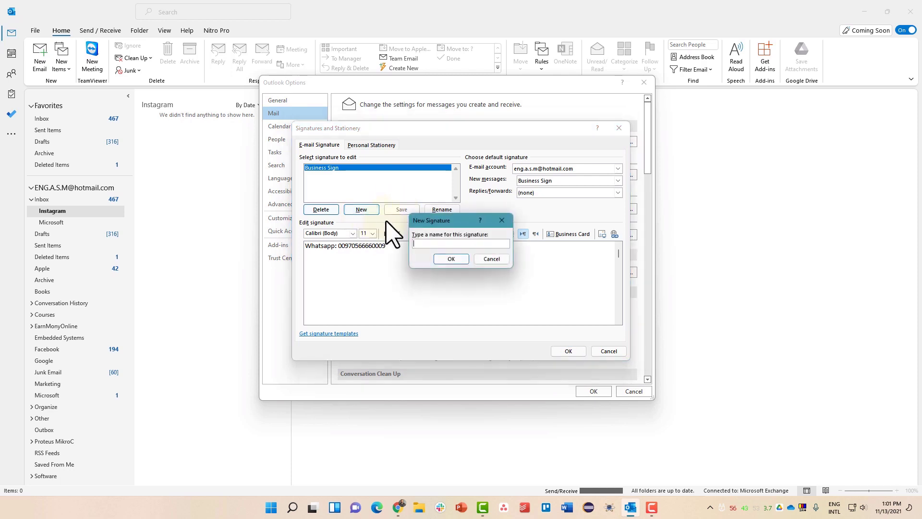
pyautogui.write('Personal')
pyautogui.press('Return')
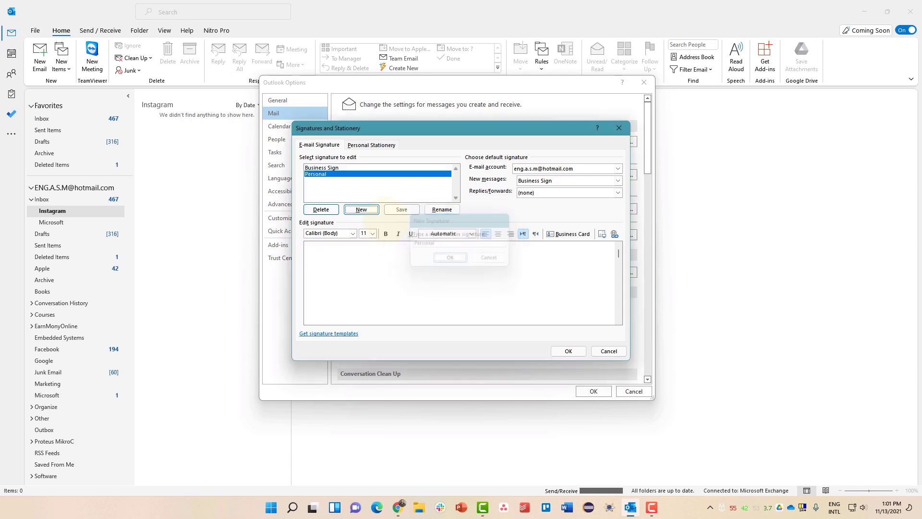
pyautogui.click(347, 252)
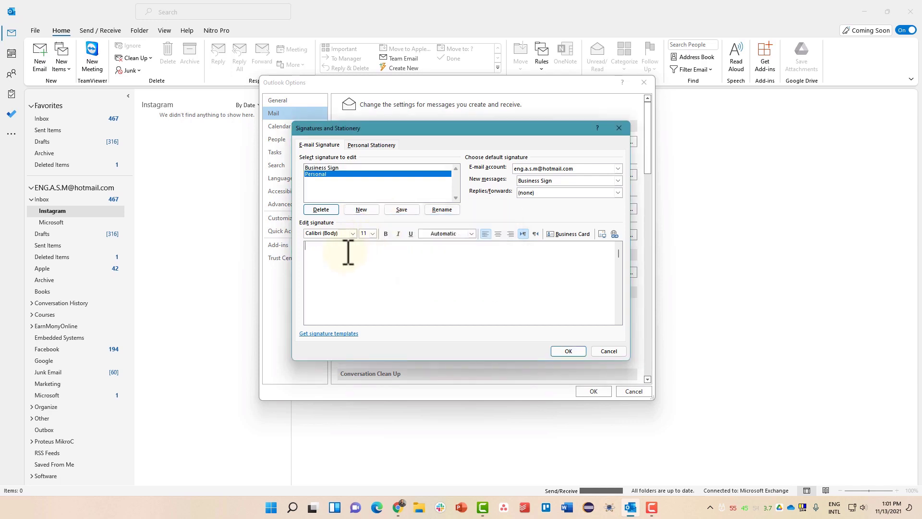
pyautogui.write('Ashraf')
pyautogui.press('Return')
pyautogui.write('Personal')
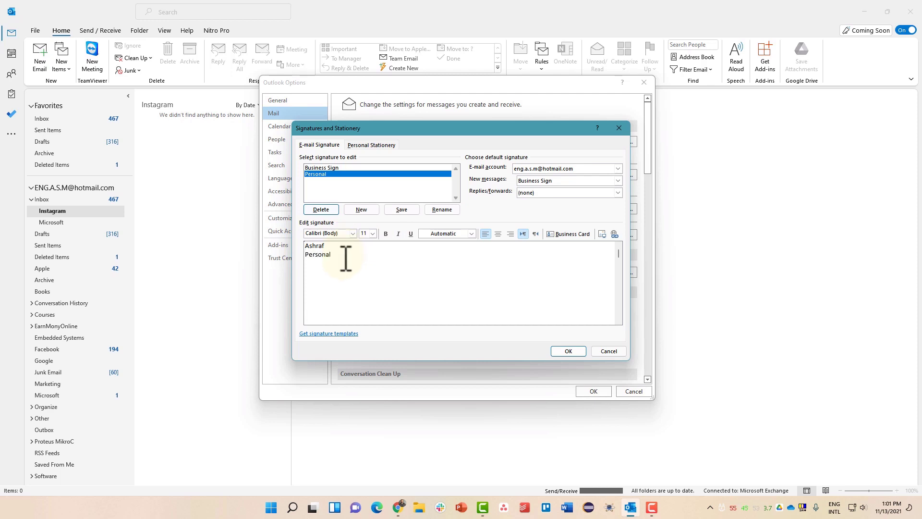
# - Format the Personal signature bold, 16 pt, centred and orange, then save it
pyautogui.moveTo(346, 258); pyautogui.dragTo(306, 246)
pyautogui.click(385, 236)
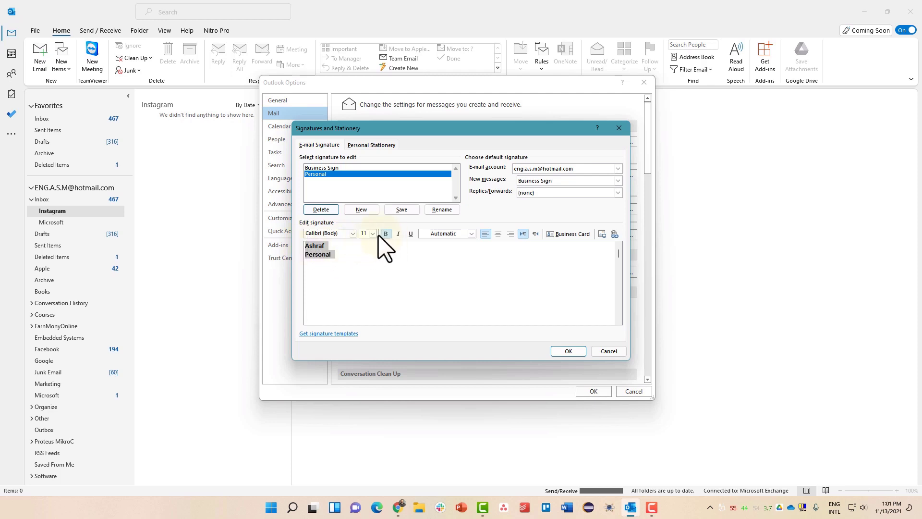
pyautogui.click(372, 234)
pyautogui.click(368, 267)
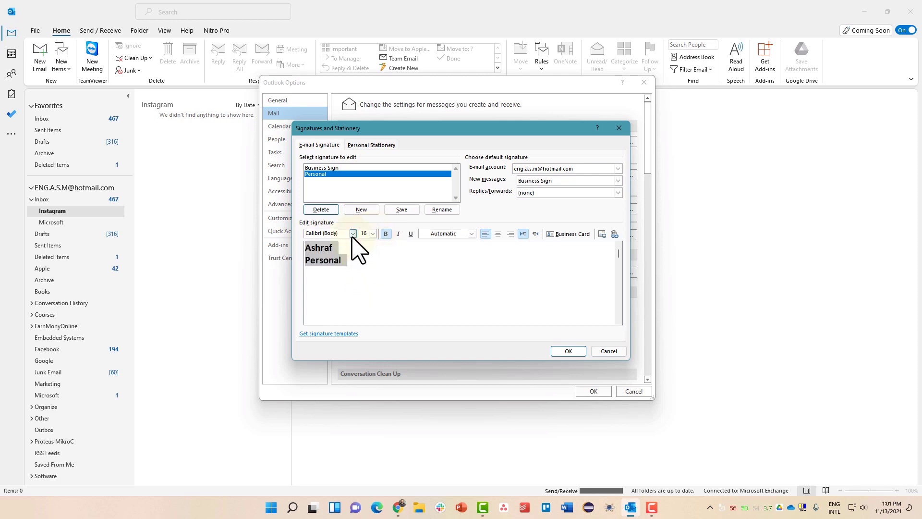
pyautogui.click(353, 236)
pyautogui.click(348, 287)
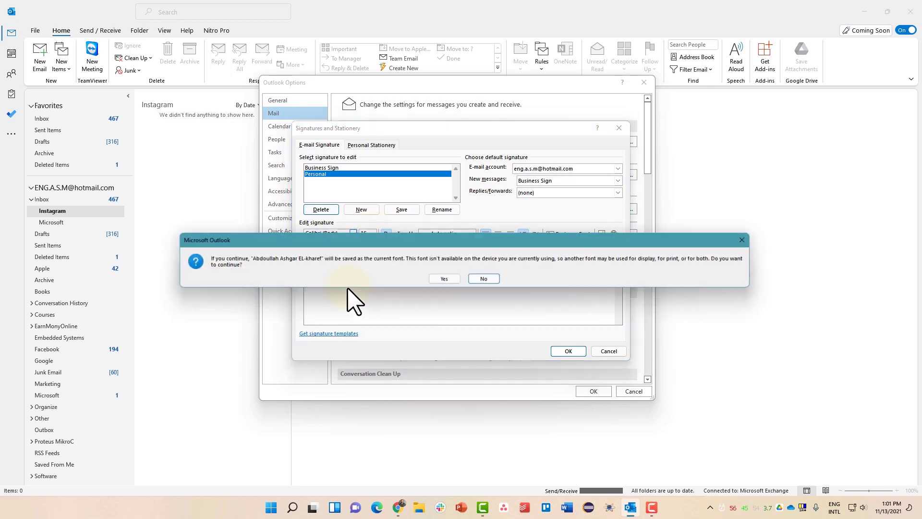
pyautogui.click(482, 274)
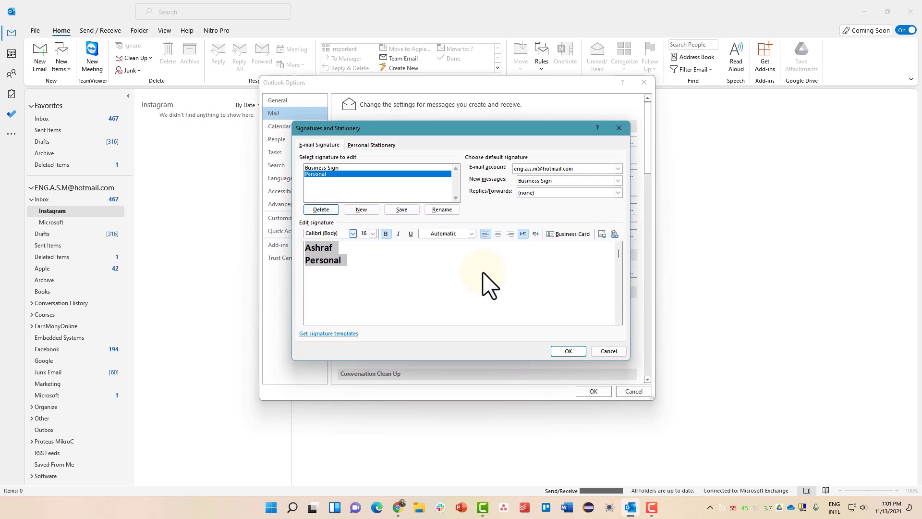
pyautogui.click(498, 234)
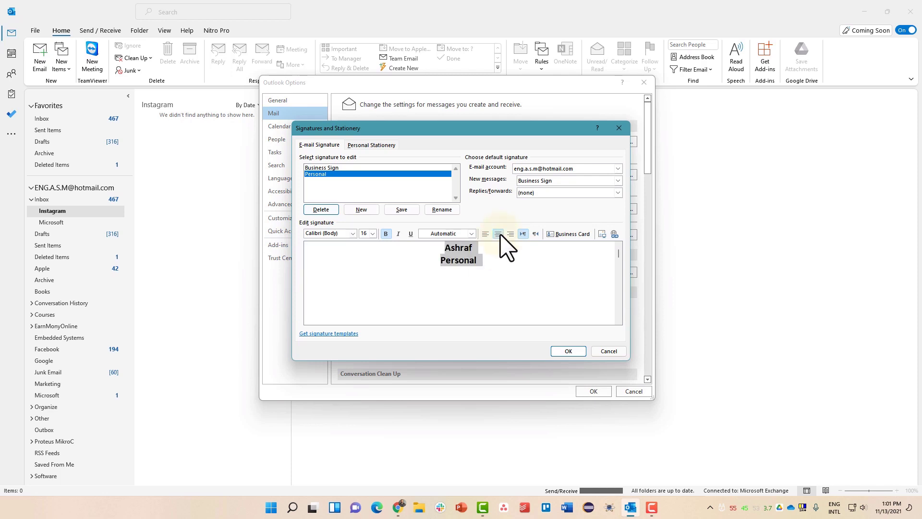
pyautogui.click(472, 234)
pyautogui.click(466, 261)
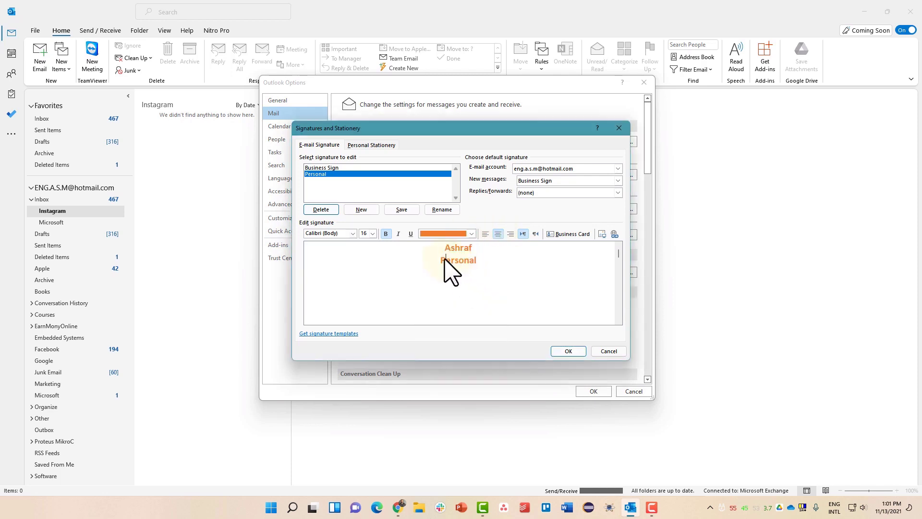
pyautogui.click(398, 210)
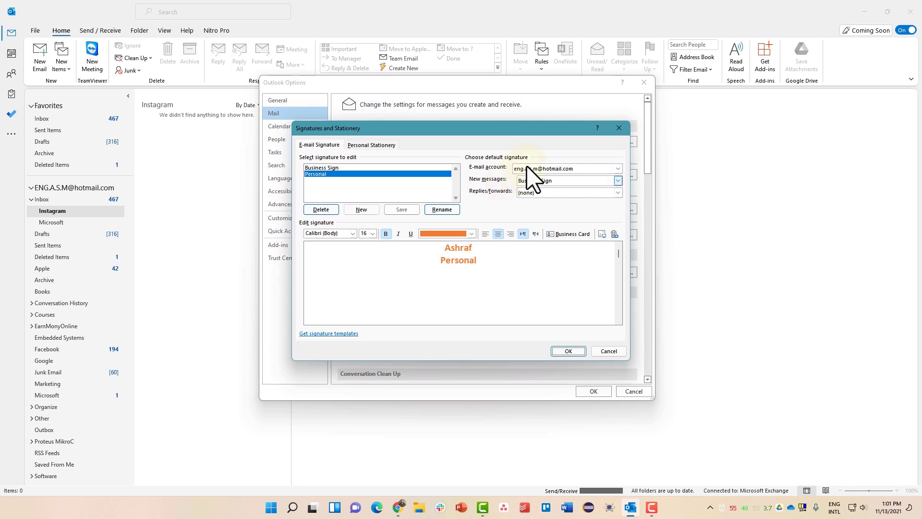
# - Set Business Sign as the default for new messages and replies/forwards on the first account
pyautogui.click(525, 181)
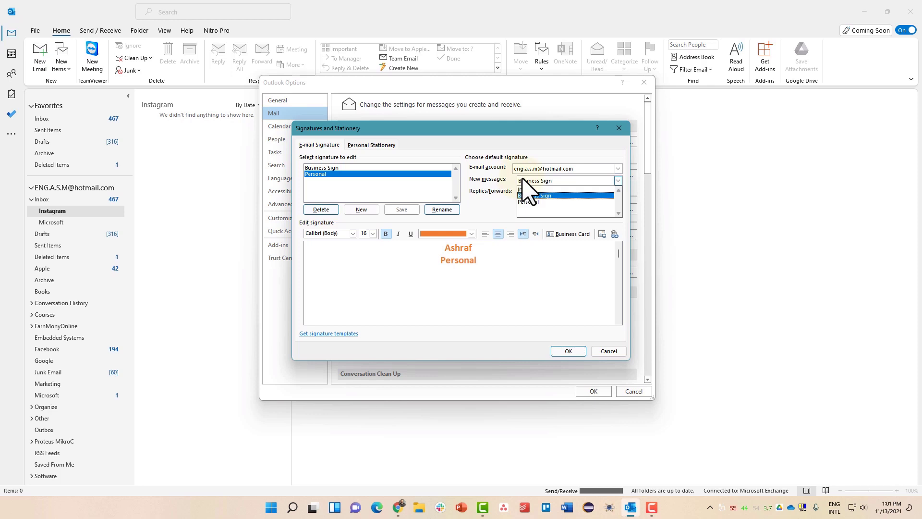
pyautogui.click(538, 207)
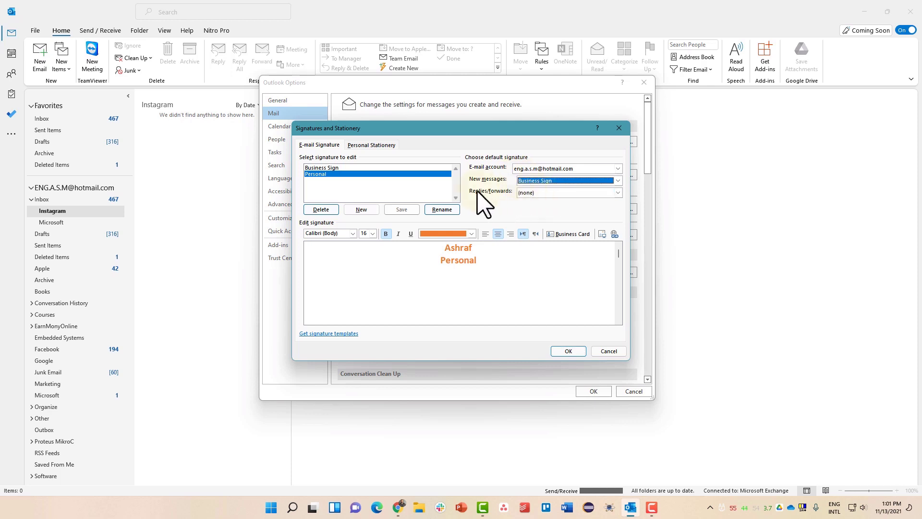
pyautogui.click(528, 193)
pyautogui.click(534, 208)
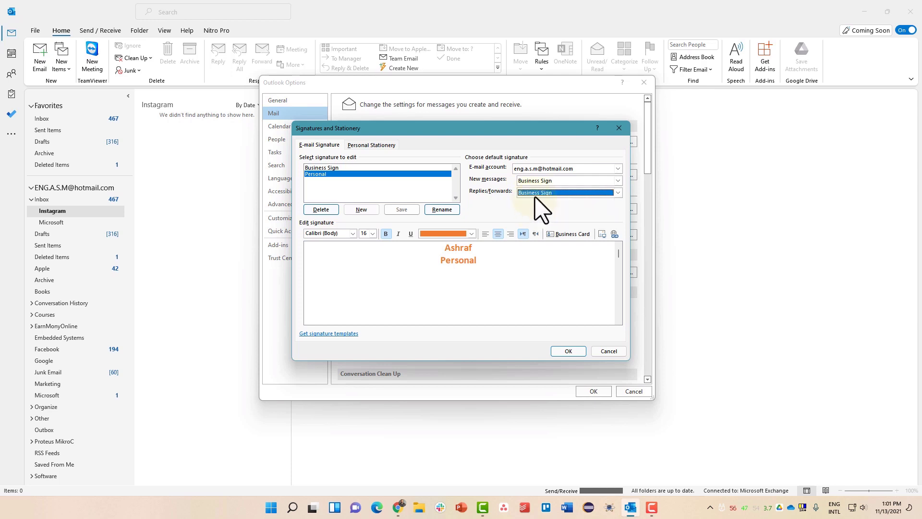
pyautogui.click(533, 194)
pyautogui.click(533, 214)
pyautogui.click(531, 195)
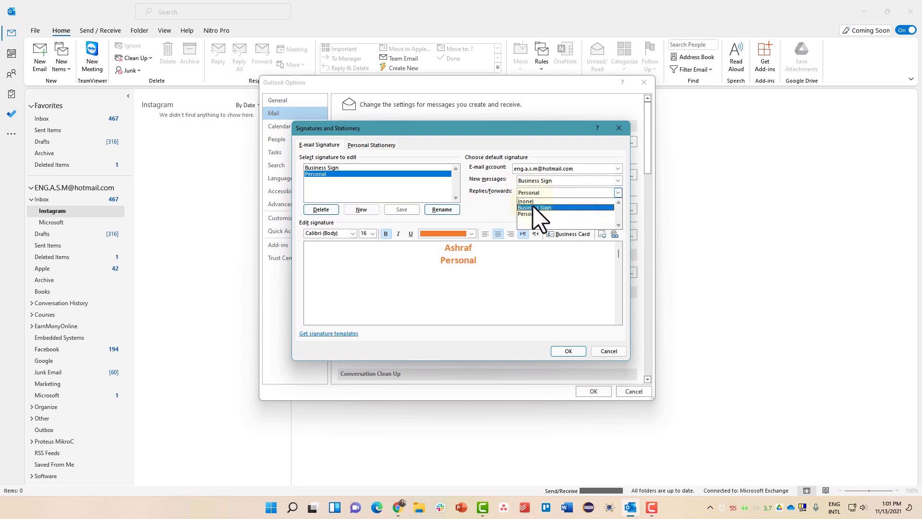
pyautogui.click(533, 208)
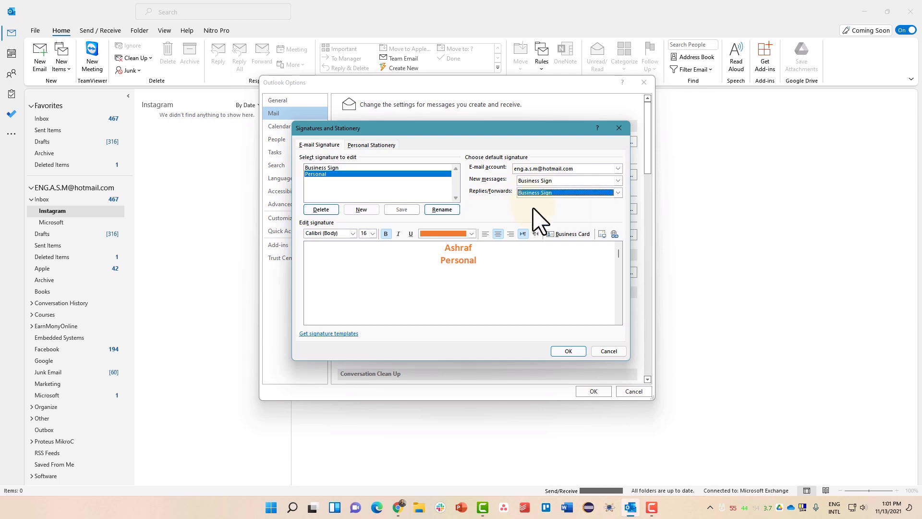
# - Set Business Sign defaults on the second account too, then confirm both dialogs with OK
pyautogui.click(525, 173)
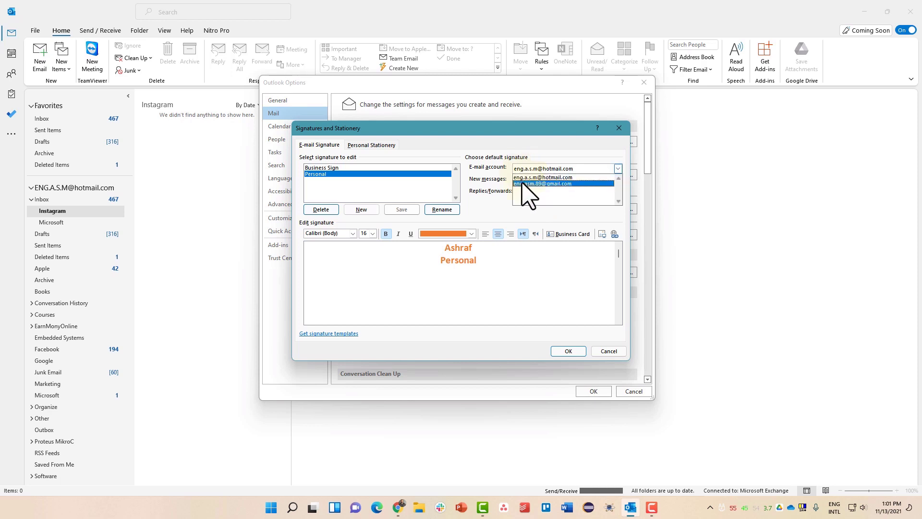
pyautogui.click(523, 183)
pyautogui.click(524, 182)
pyautogui.click(525, 193)
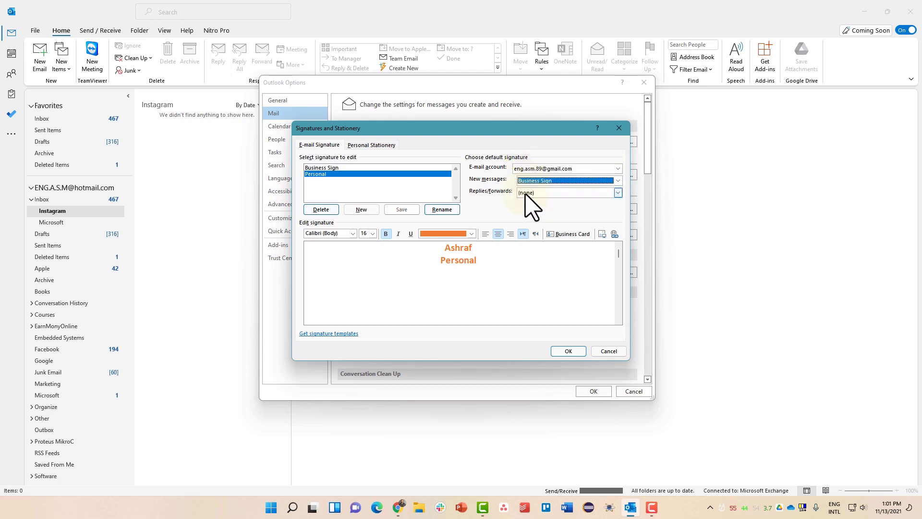
pyautogui.click(525, 194)
pyautogui.click(527, 210)
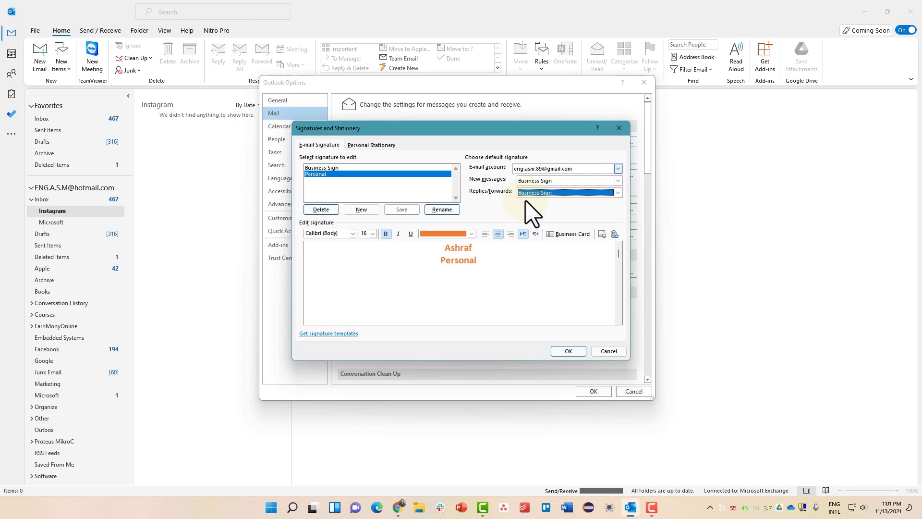
pyautogui.click(527, 170)
pyautogui.click(530, 176)
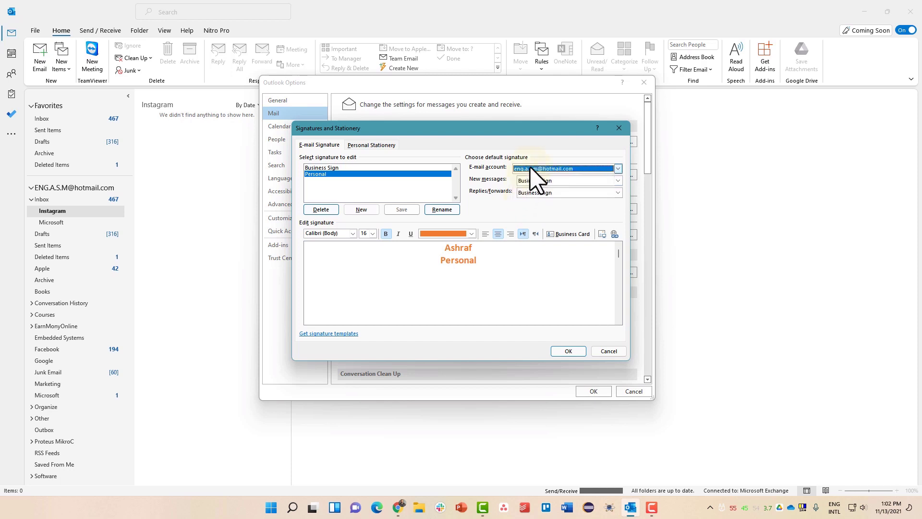
pyautogui.click(530, 168)
pyautogui.click(532, 182)
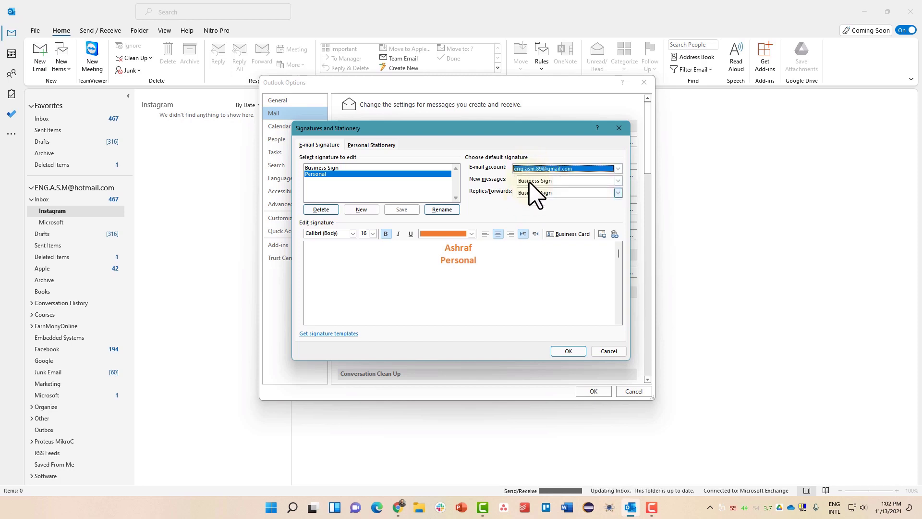
pyautogui.click(569, 353)
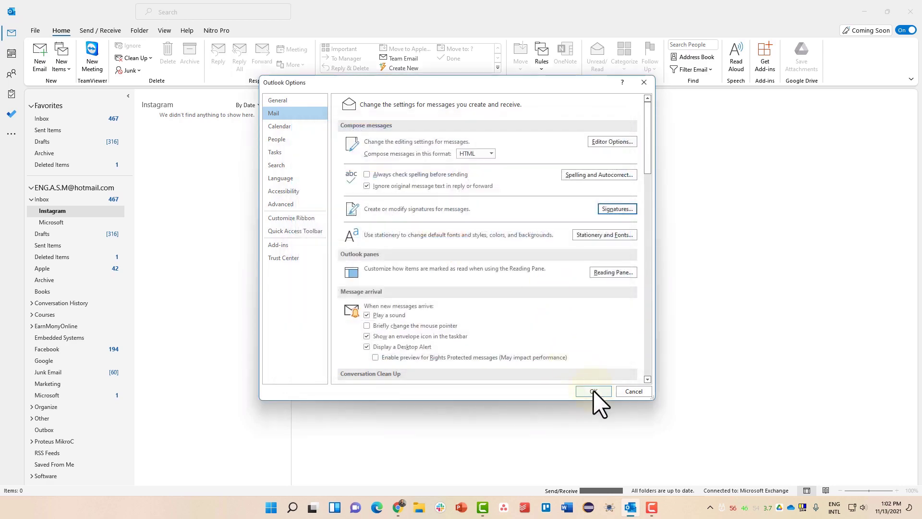
pyautogui.click(594, 391)
# - Start a new email and delete its auto-inserted default signature line
pyautogui.click(44, 61)
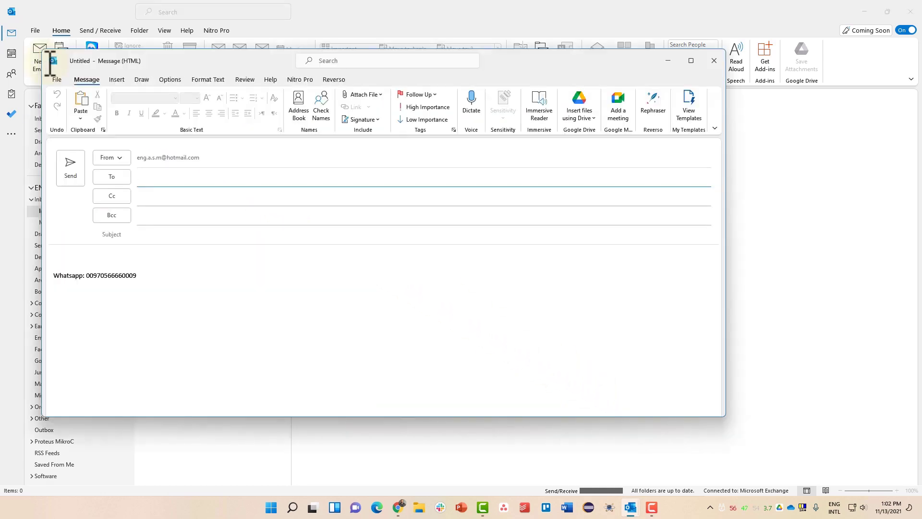
pyautogui.moveTo(138, 276)
pyautogui.mouseDown()
pyautogui.moveTo(58, 278)
pyautogui.moveTo(148, 273)
pyautogui.mouseUp()
pyautogui.click(58, 287)
pyautogui.click(125, 286)
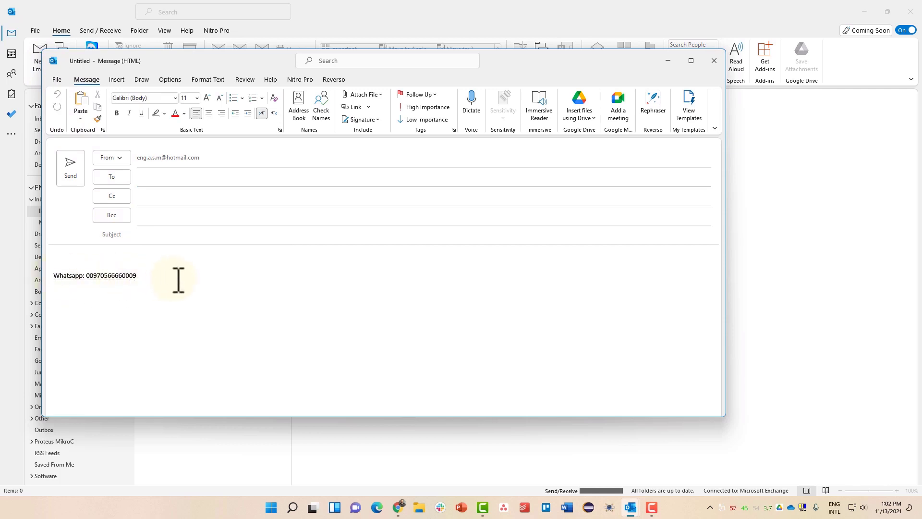
pyautogui.tripleClick(178, 280)
pyautogui.click(137, 275)
pyautogui.moveTo(137, 276); pyautogui.dragTo(54, 275)
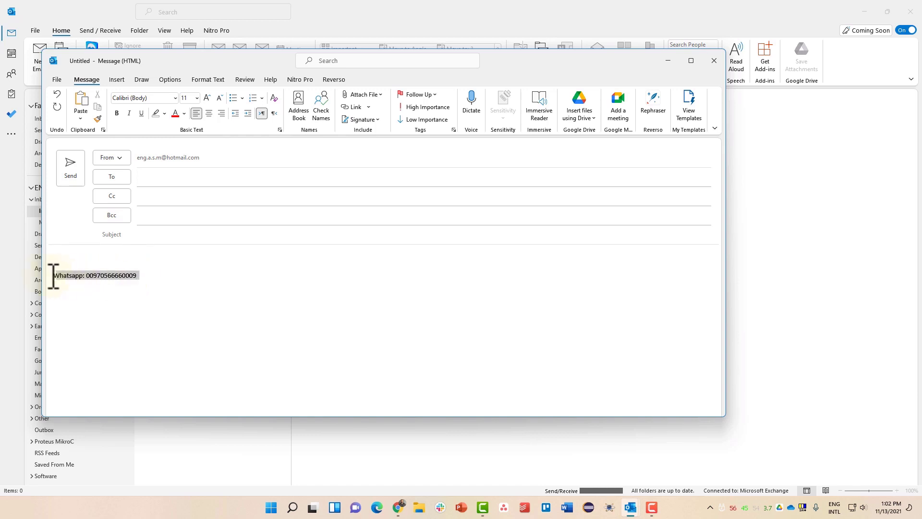
pyautogui.press('Delete')
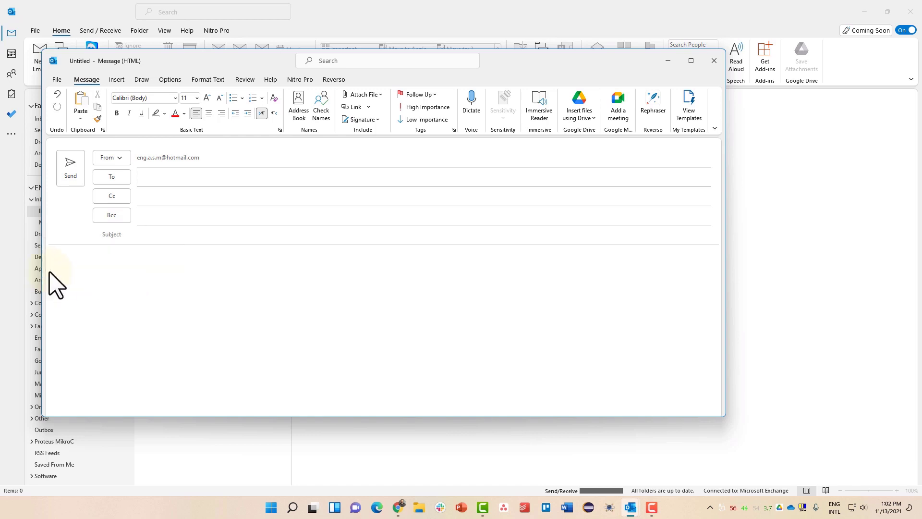
# - Insert the Personal signature into the message body
pyautogui.click(367, 120)
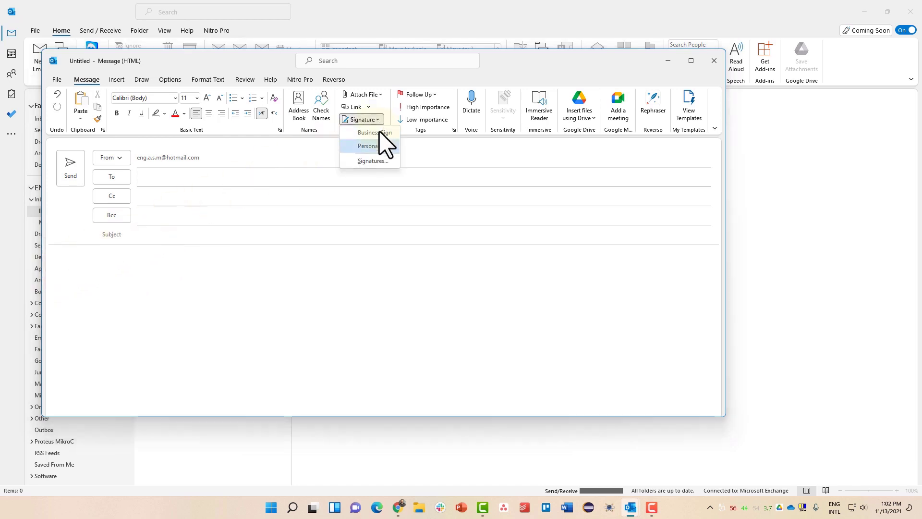
pyautogui.click(377, 145)
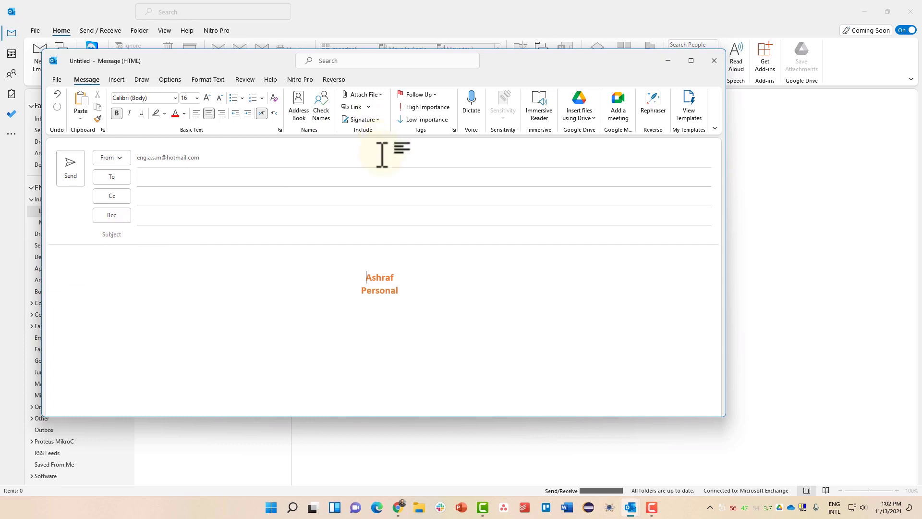
pyautogui.moveTo(408, 290); pyautogui.dragTo(359, 271)
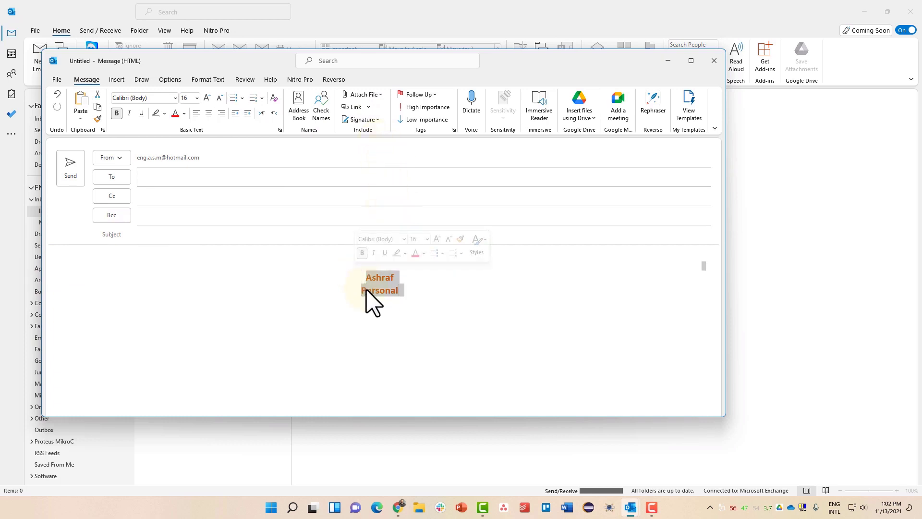
pyautogui.click(367, 290)
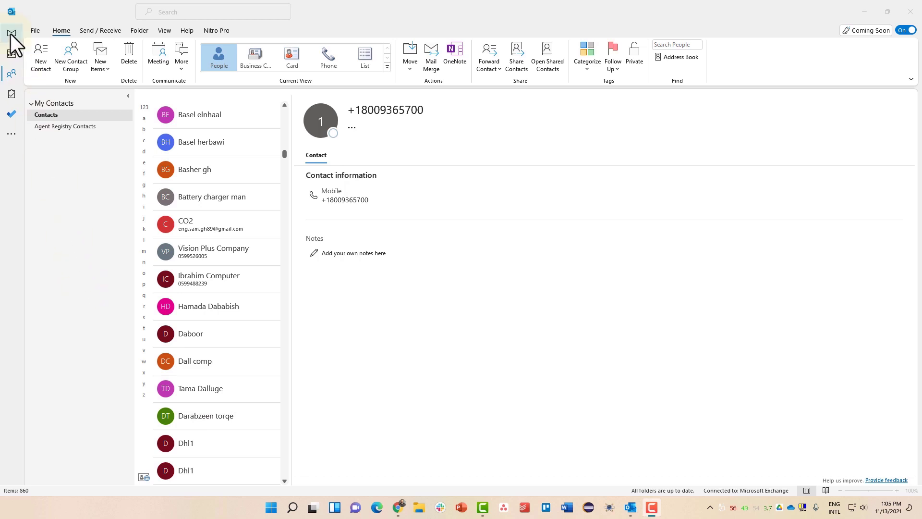
pyautogui.click(9, 77)
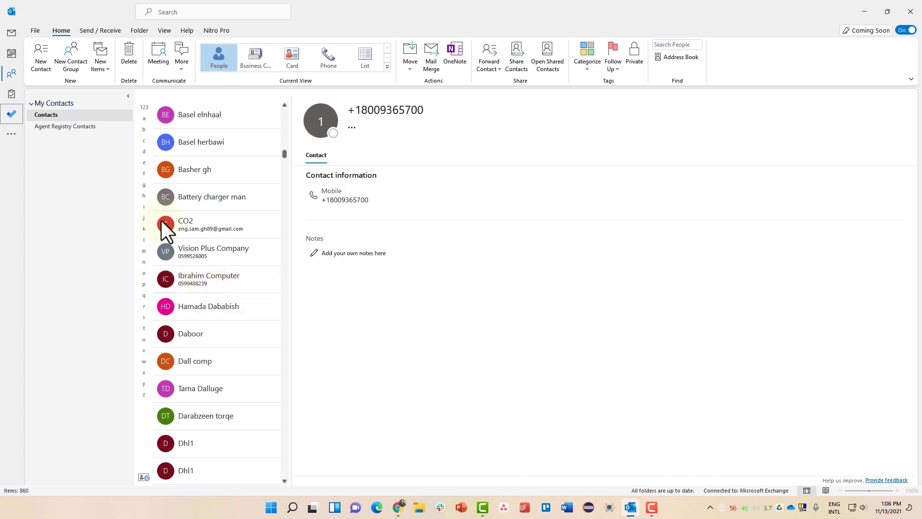
pyautogui.click(41, 67)
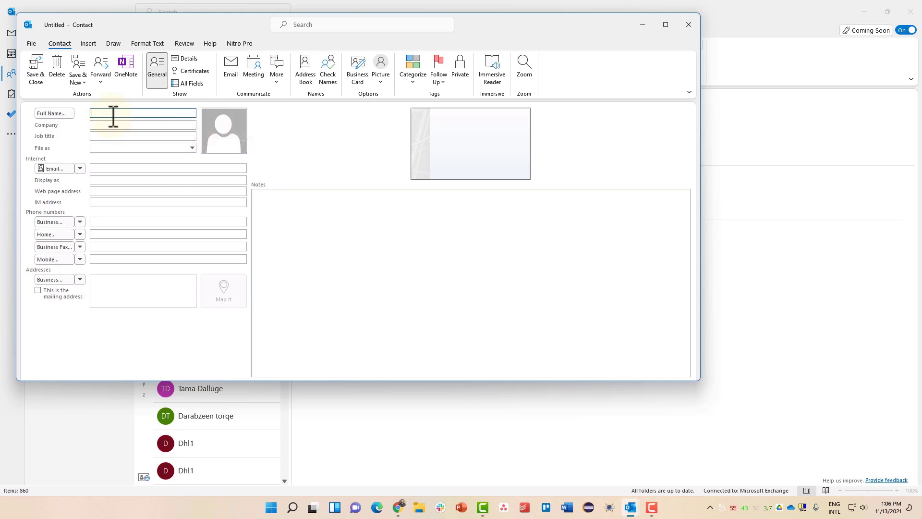
pyautogui.click(106, 168)
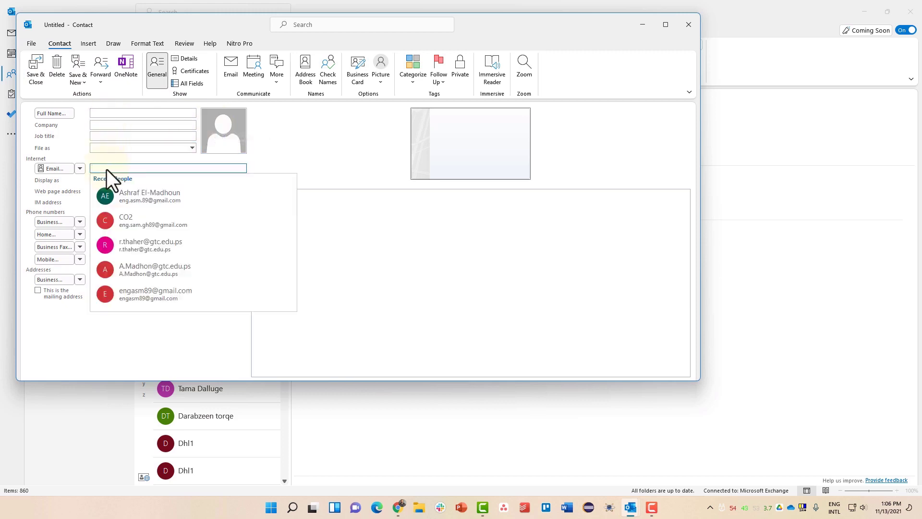
pyautogui.click(80, 188)
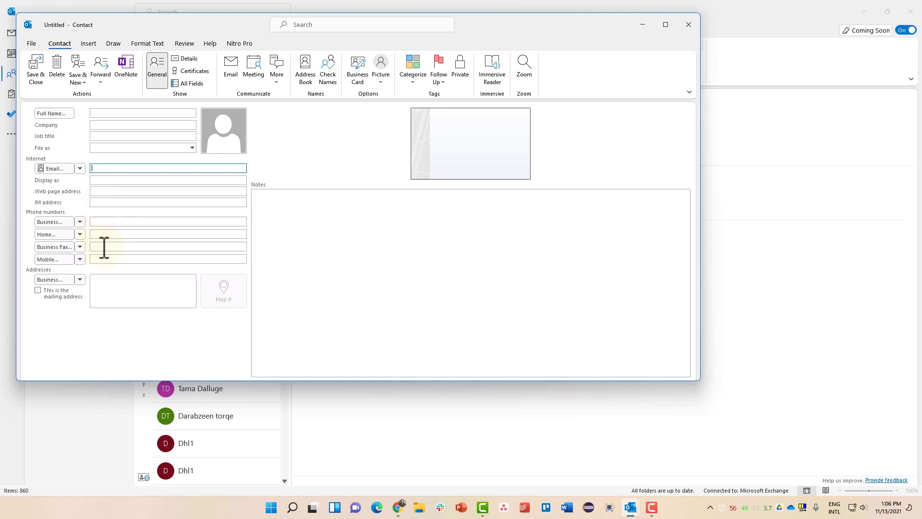
pyautogui.click(39, 83)
pyautogui.click(486, 279)
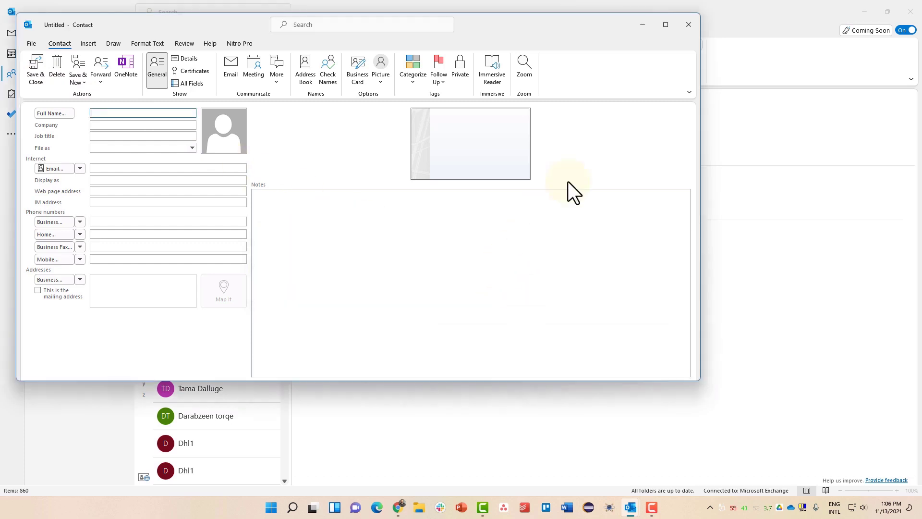
pyautogui.click(693, 22)
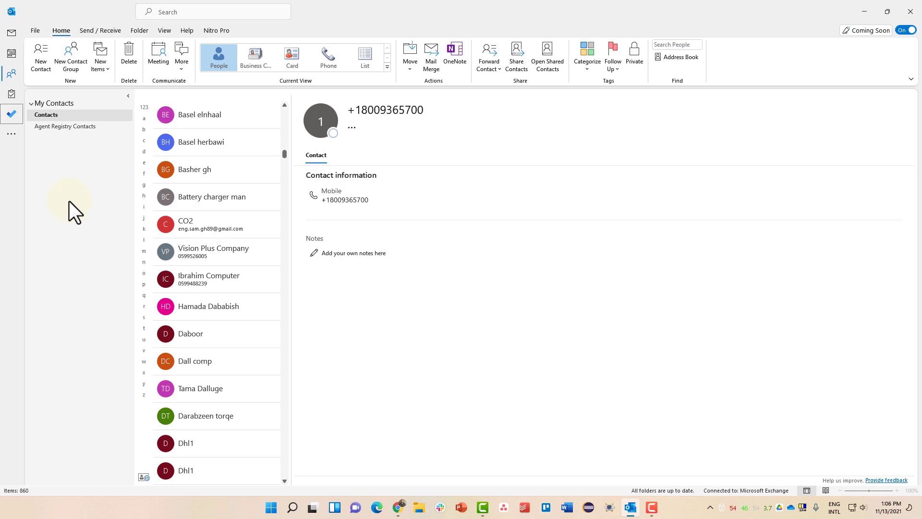
pyautogui.click(34, 32)
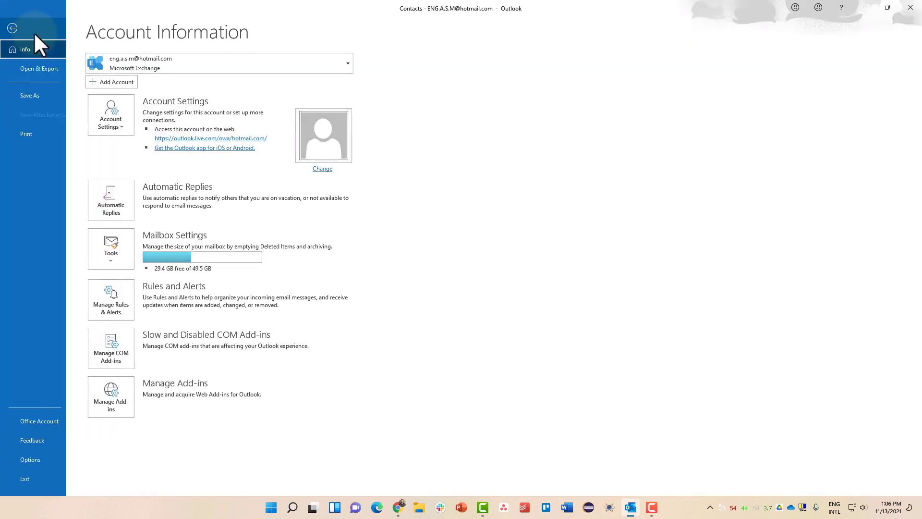
pyautogui.click(39, 68)
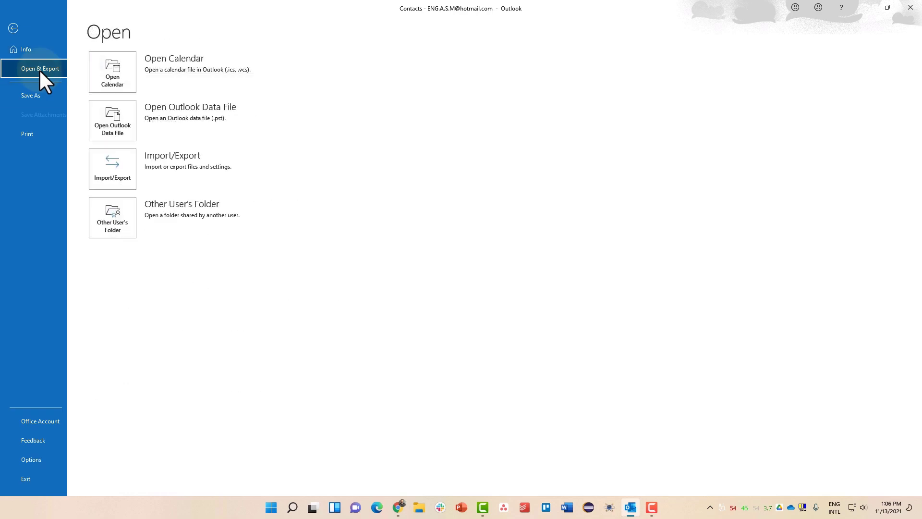
pyautogui.click(118, 167)
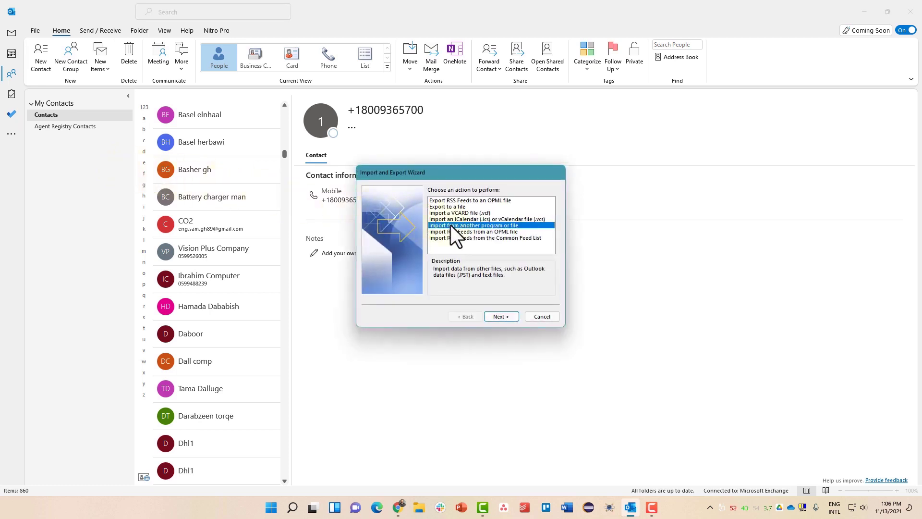
pyautogui.click(501, 316)
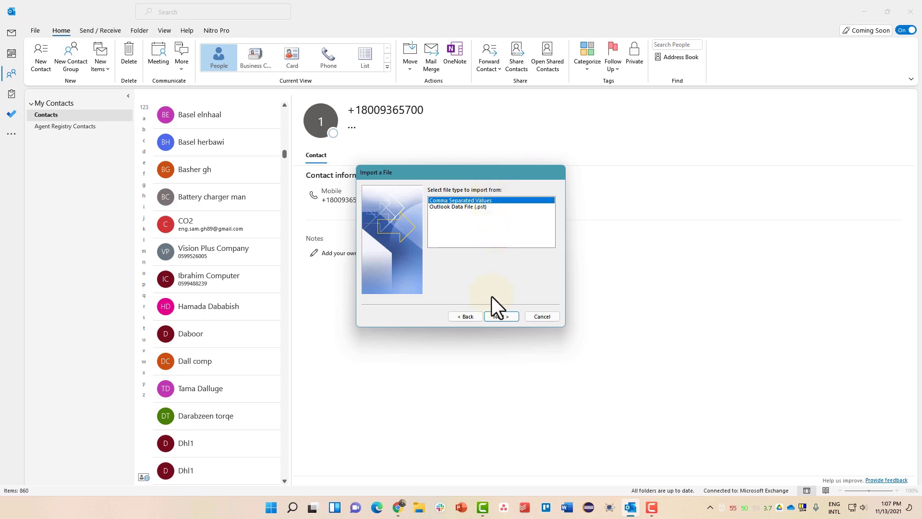
pyautogui.click(492, 316)
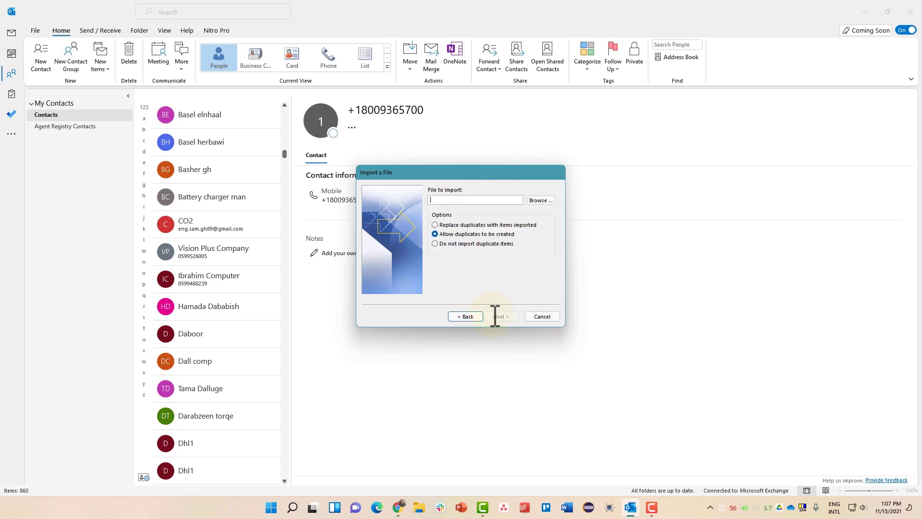
pyautogui.click(541, 200)
pyautogui.click(542, 316)
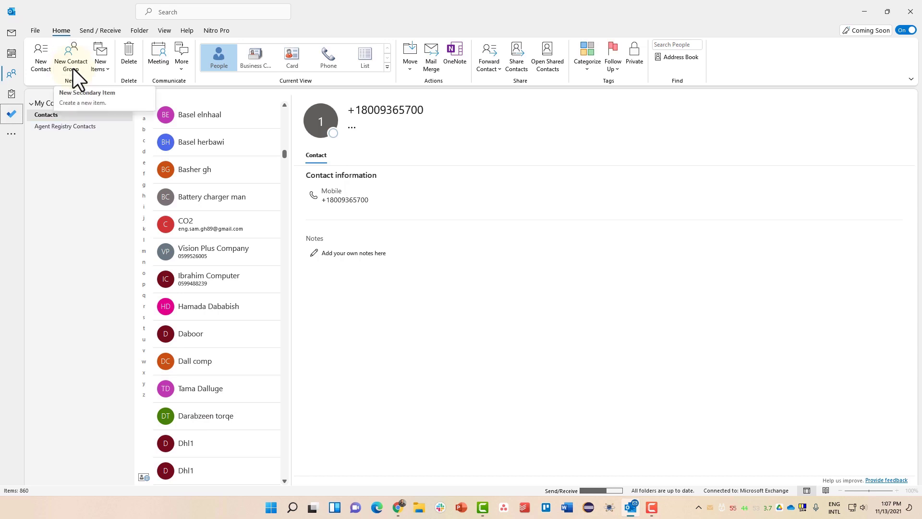
# - Create a new contact group named Information Tech
pyautogui.click(68, 68)
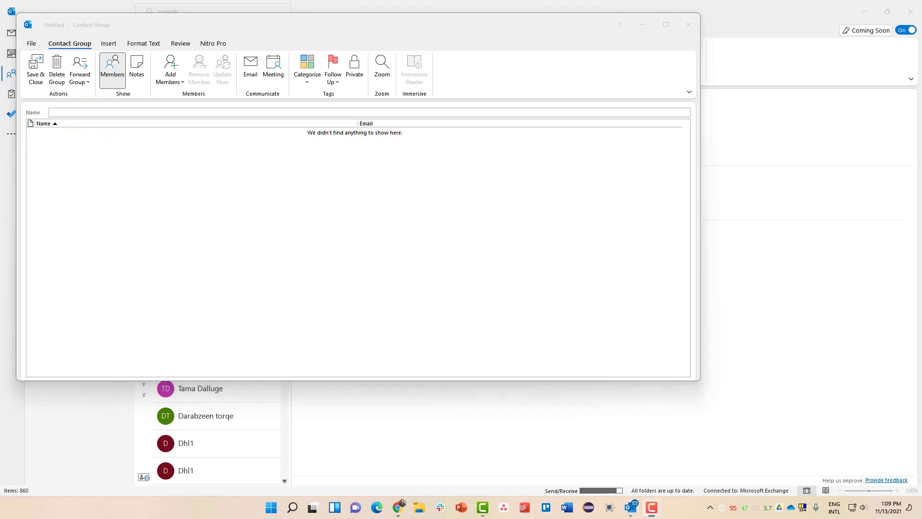
pyautogui.click(131, 113)
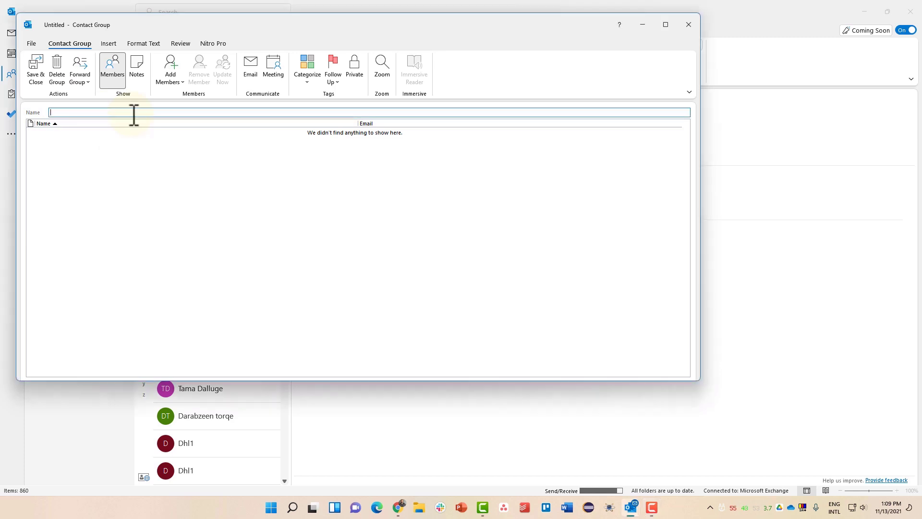
pyautogui.write('Information Tech')
# - Search the Outlook contacts and add the first member to the group
pyautogui.click(180, 82)
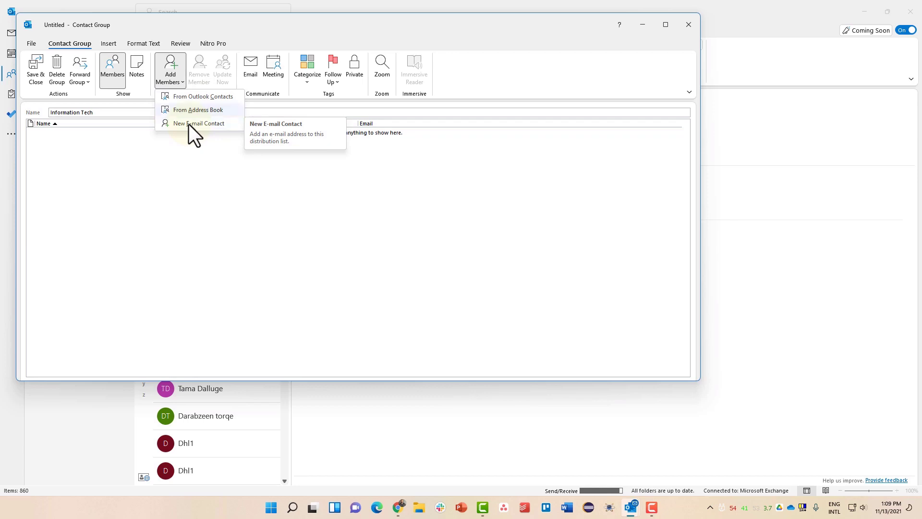
pyautogui.click(201, 97)
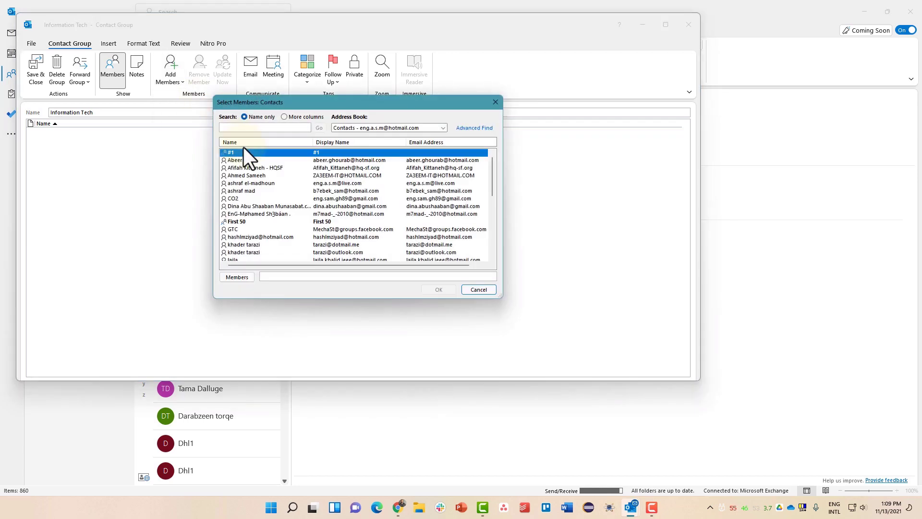
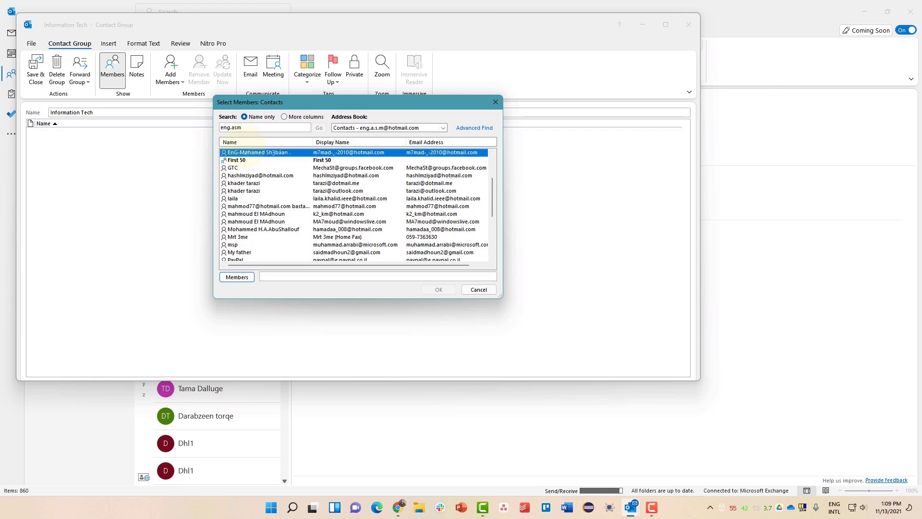
pyautogui.click(265, 215)
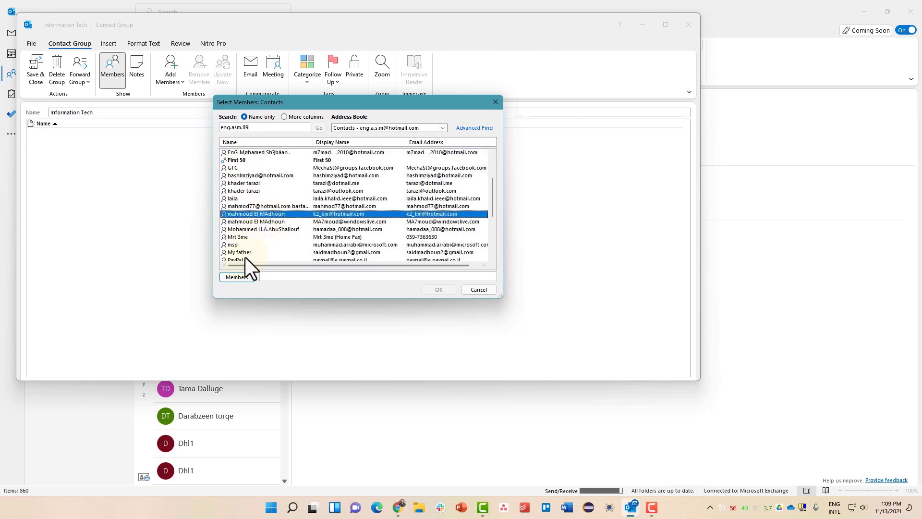
pyautogui.click(236, 277)
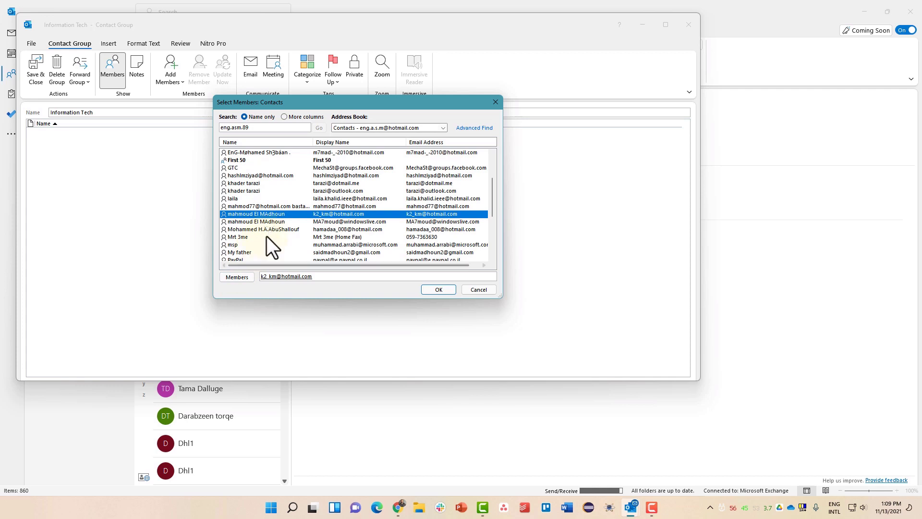
# - Add three more contacts as members and confirm the member selection
pyautogui.scroll(-1, 268, 237)
pyautogui.scroll(-2, 267, 236)
pyautogui.scroll(-2, 266, 236)
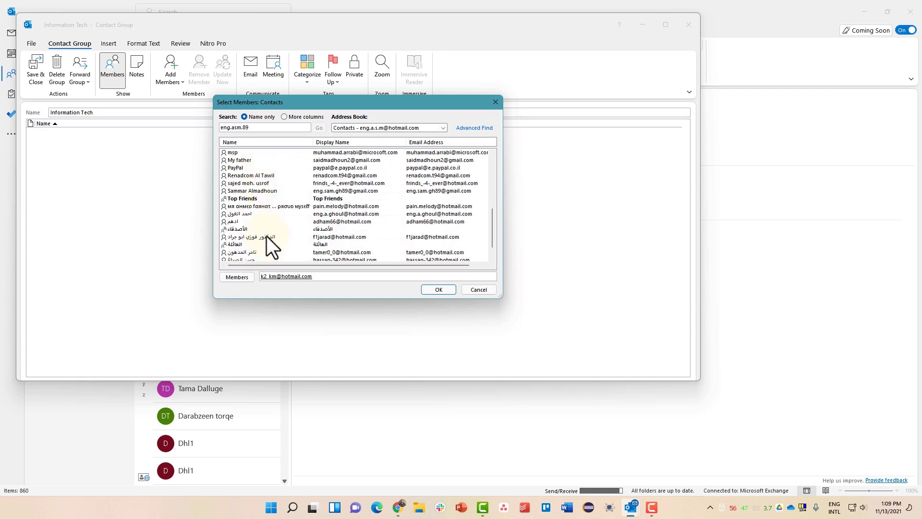
pyautogui.scroll(8, 267, 237)
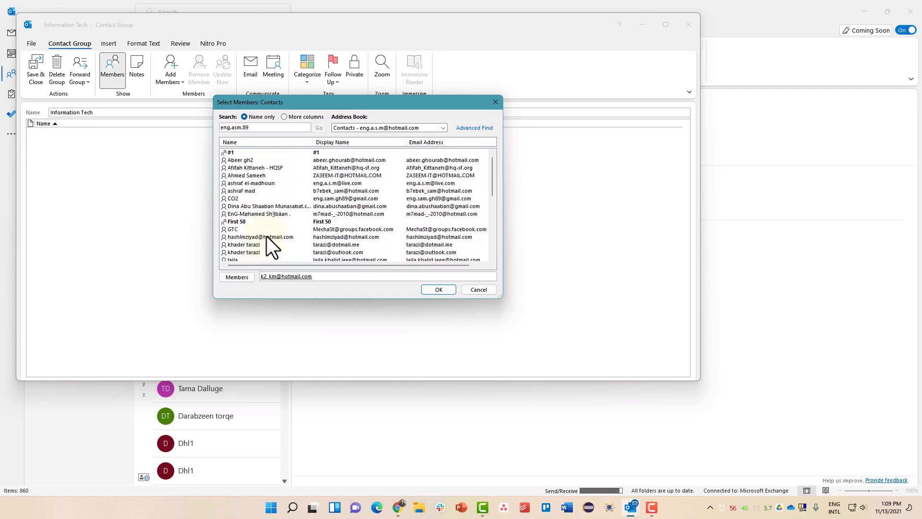
pyautogui.click(254, 183)
pyautogui.click(240, 277)
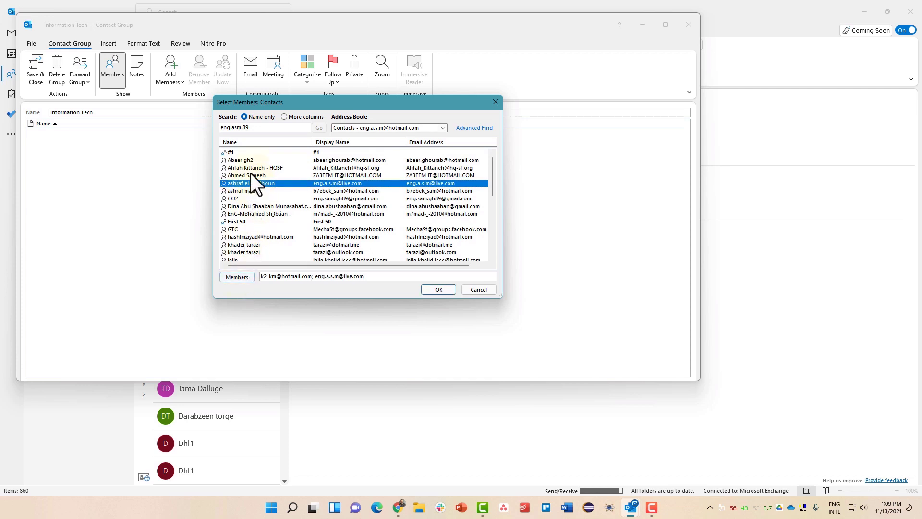
pyautogui.click(252, 160)
pyautogui.click(240, 277)
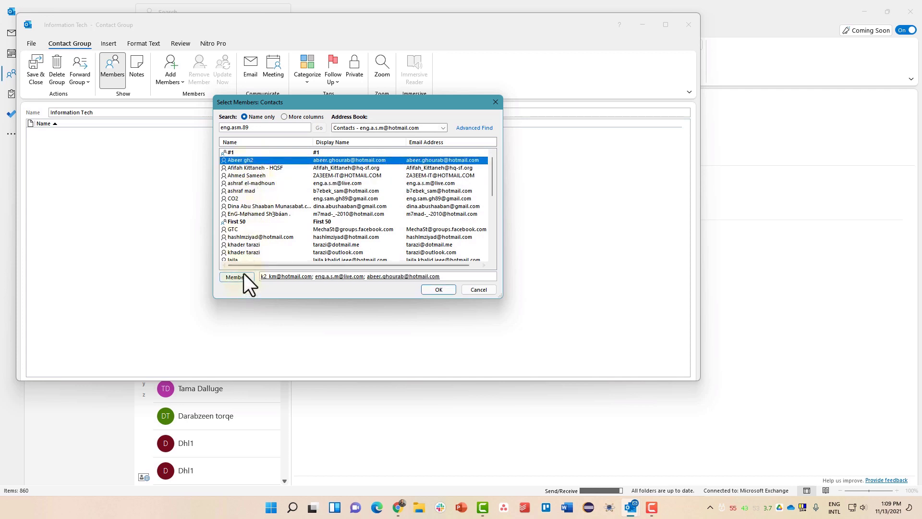
pyautogui.click(249, 191)
pyautogui.click(237, 277)
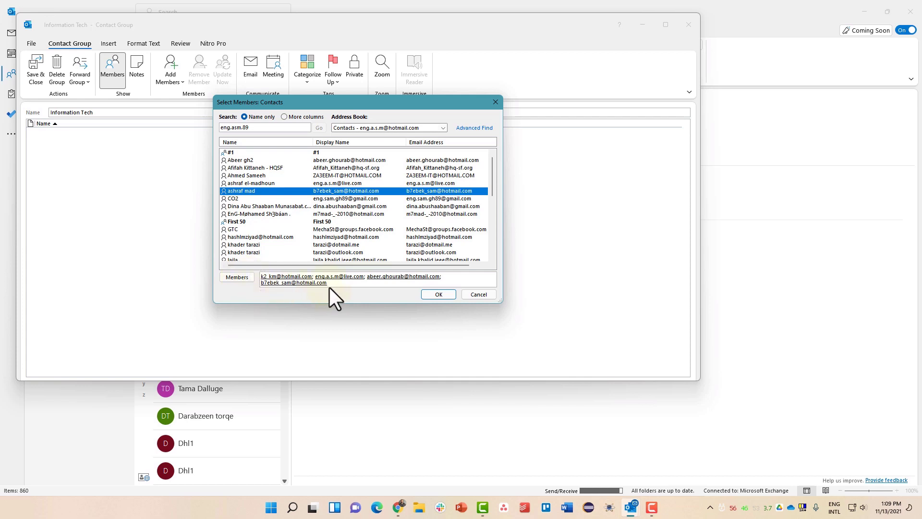
pyautogui.click(442, 293)
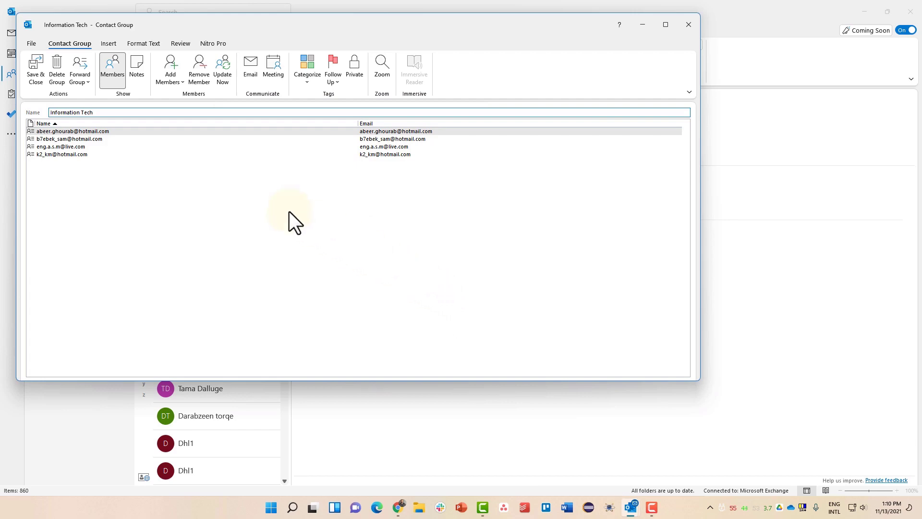
# - Save and close the group, browse the contacts list, then return to Mail
pyautogui.click(35, 77)
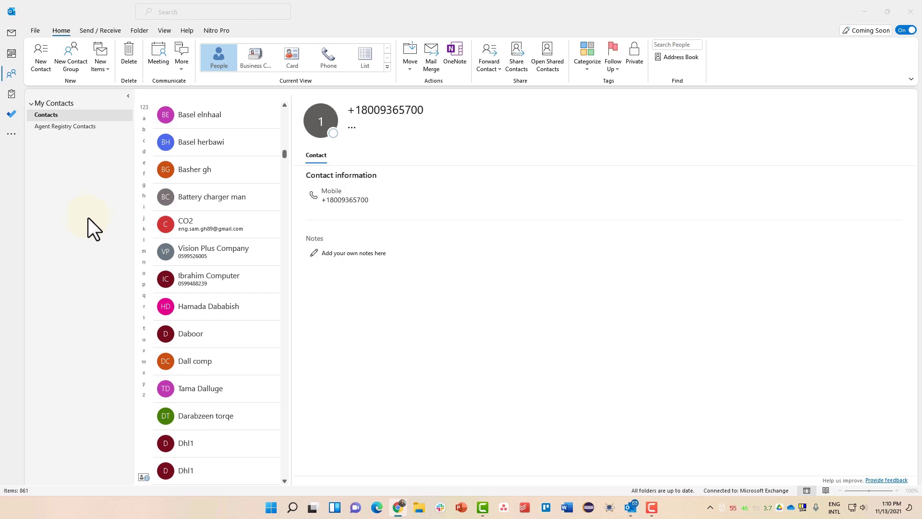
pyautogui.click(142, 240)
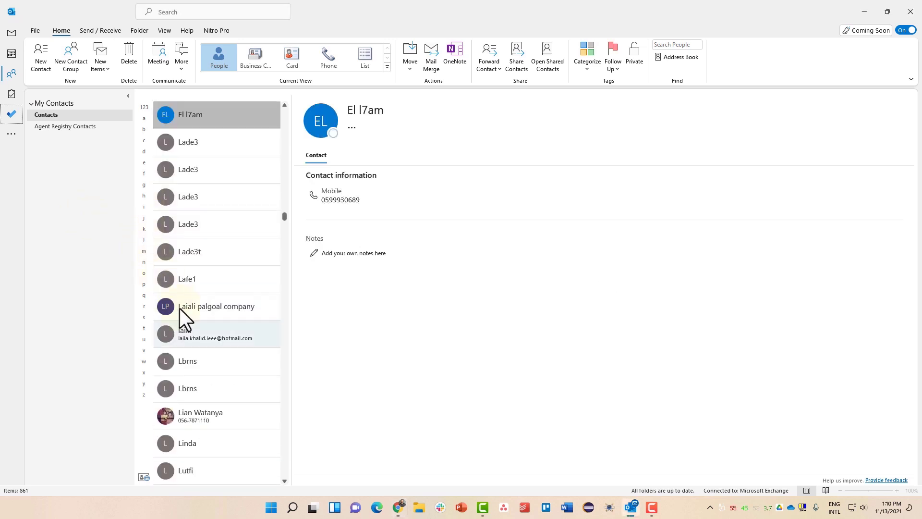
pyautogui.scroll(-6, 203, 350)
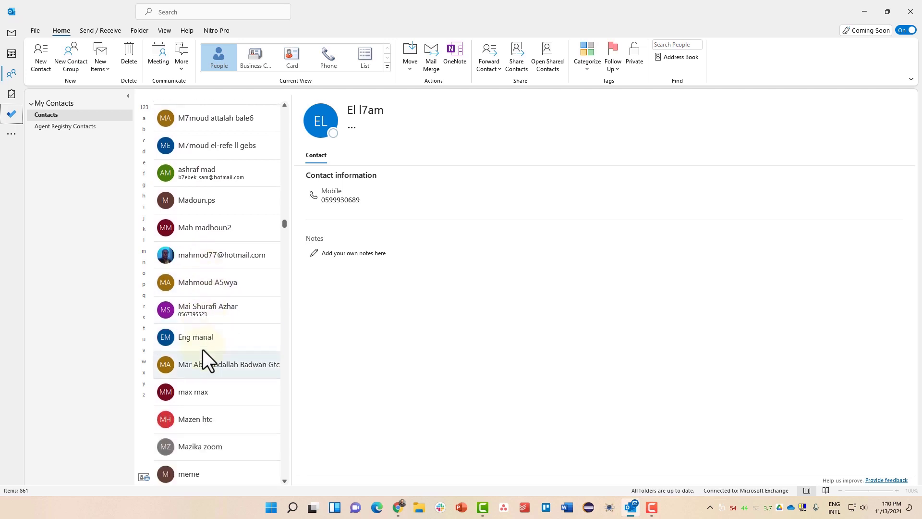
pyautogui.scroll(-6, 203, 350)
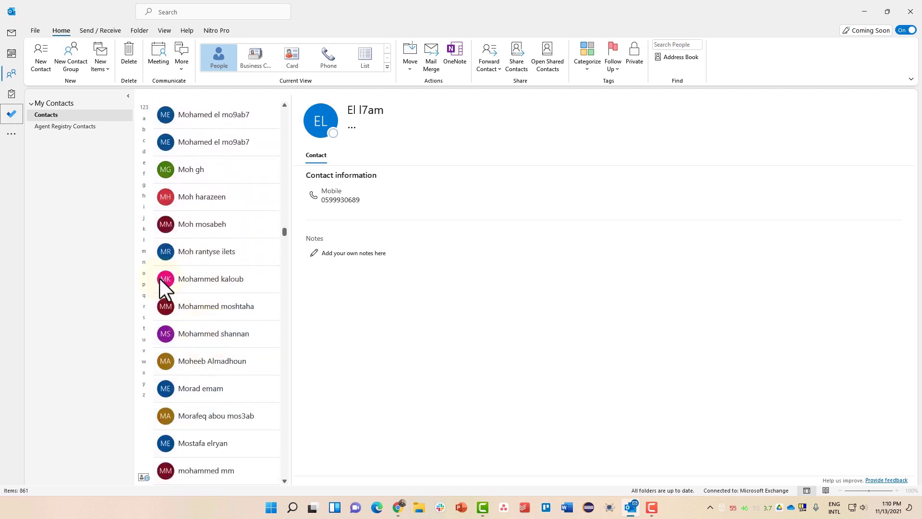
pyautogui.click(11, 34)
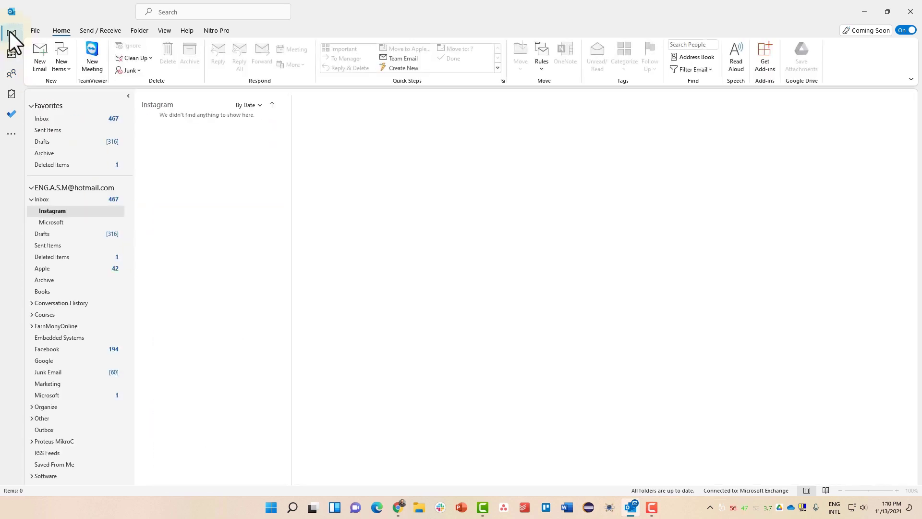
# - Start a new email addressed to the Information Tech group and view its contact card
pyautogui.click(41, 62)
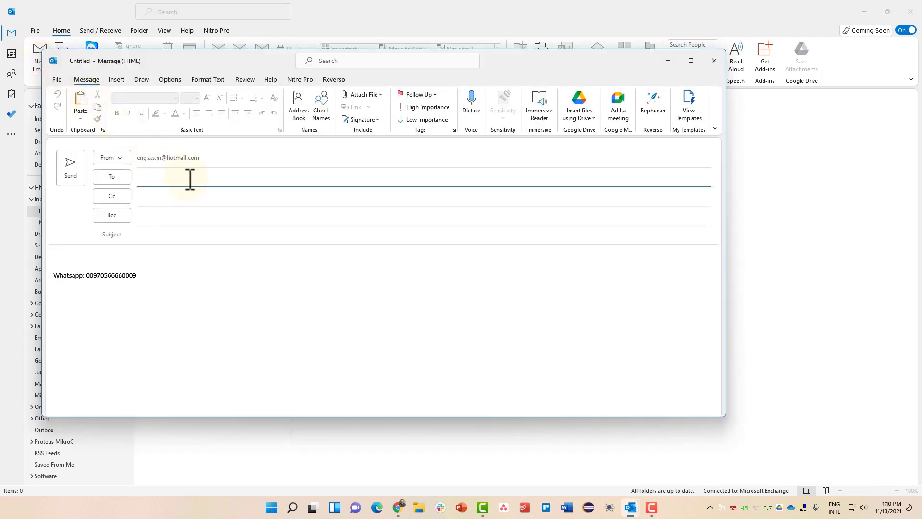
pyautogui.write('in')
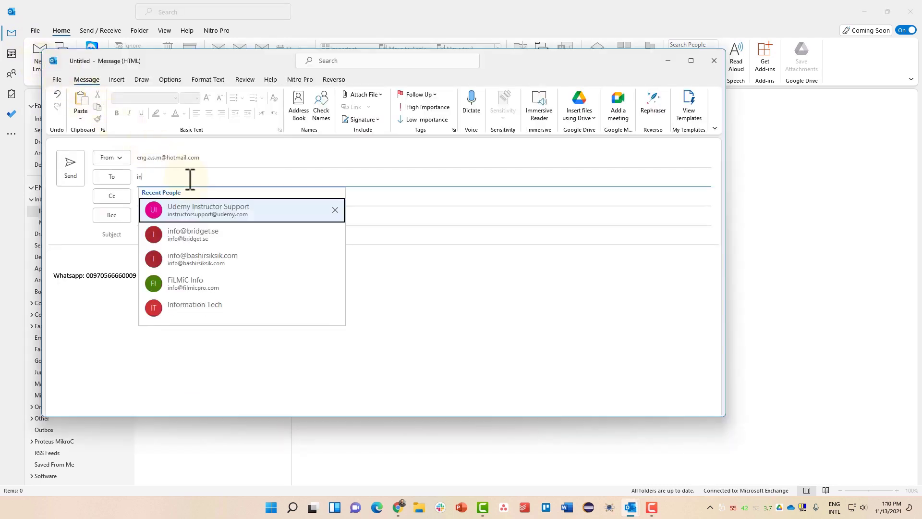
pyautogui.write('fo')
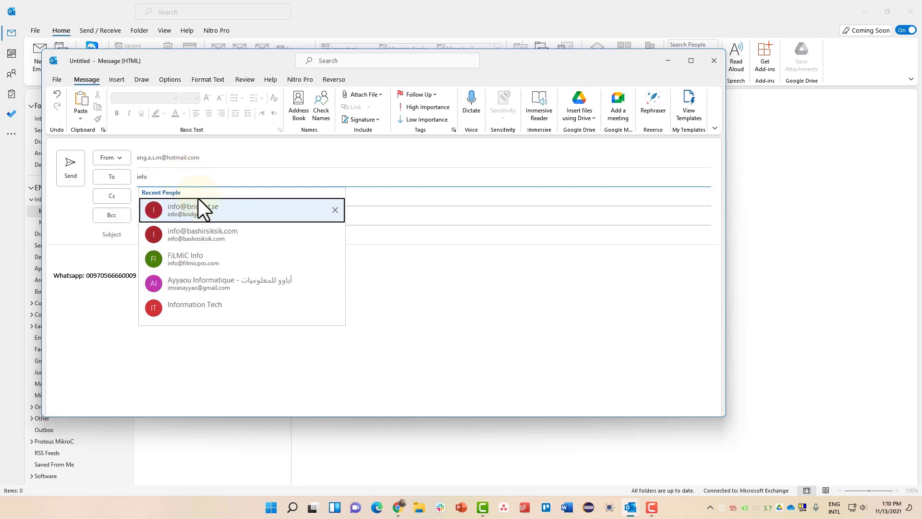
pyautogui.click(268, 312)
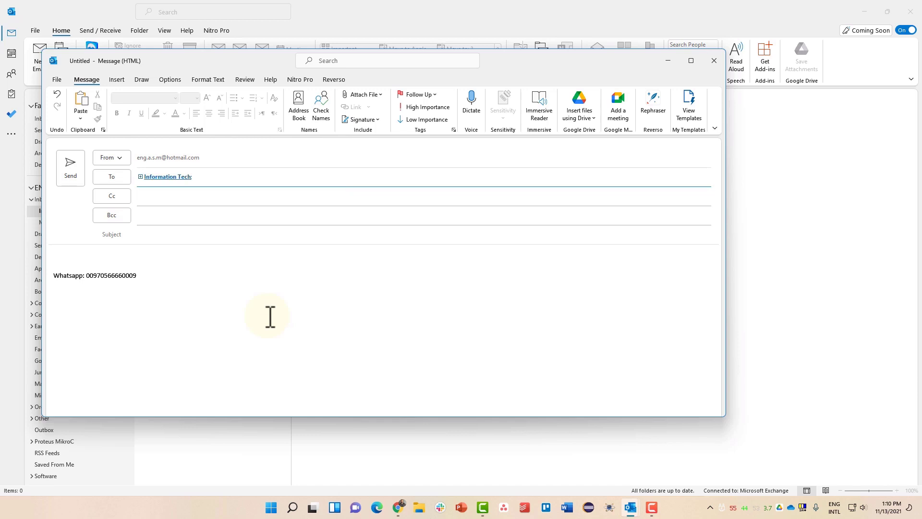
pyautogui.click(174, 176)
pyautogui.moveTo(174, 176)
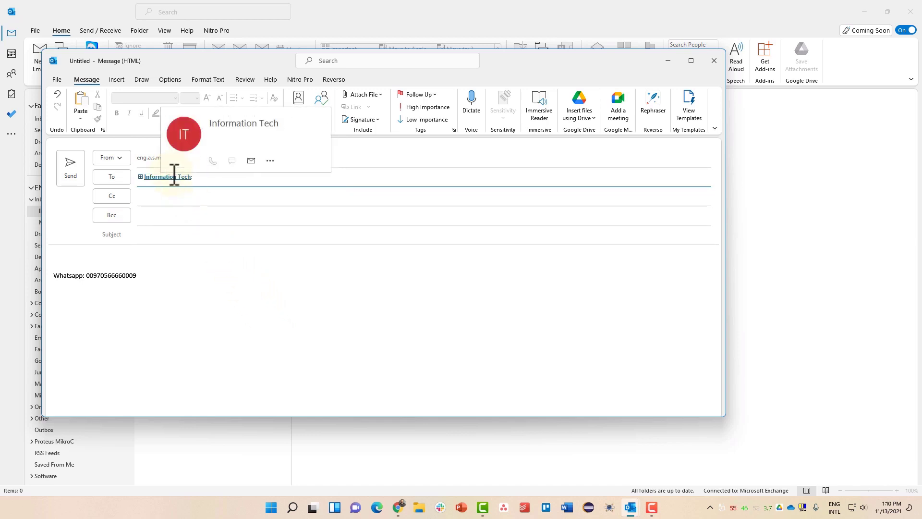
pyautogui.click(175, 177)
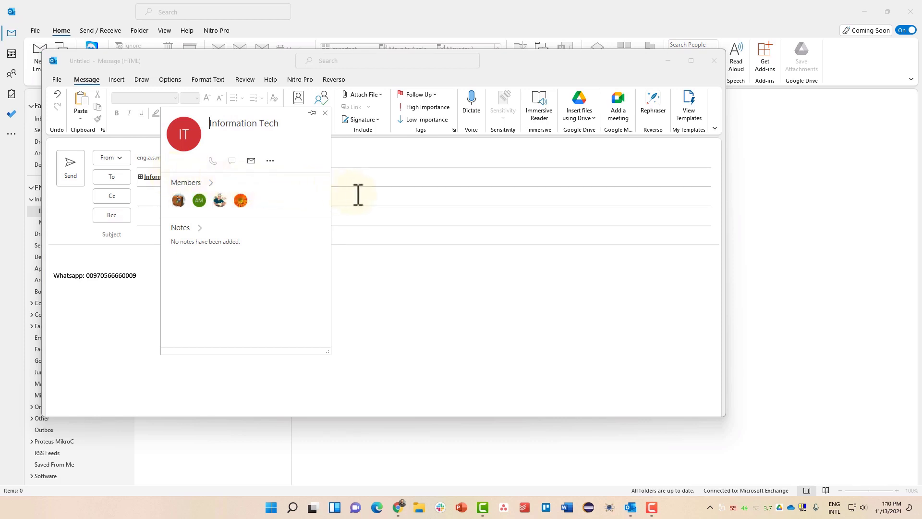
pyautogui.click(341, 192)
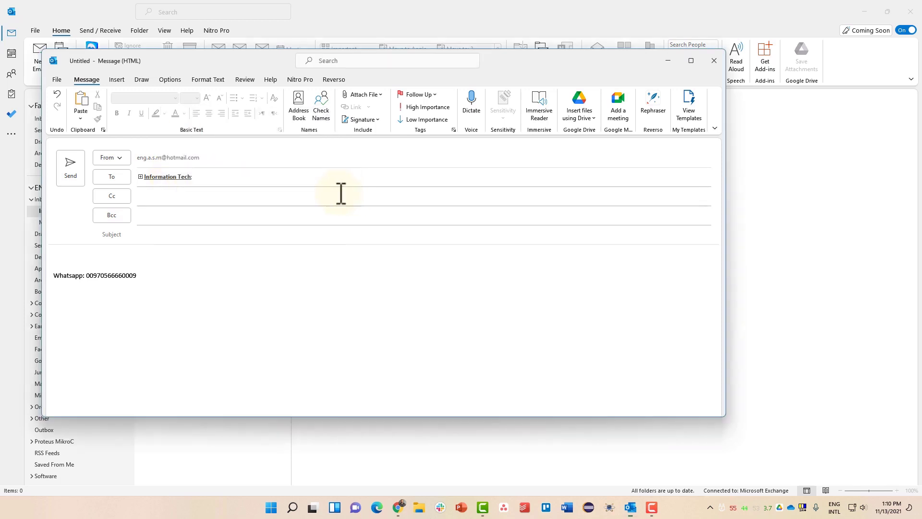
# - Expand the group into its members, delete two addresses from To, and move to the body
pyautogui.click(141, 176)
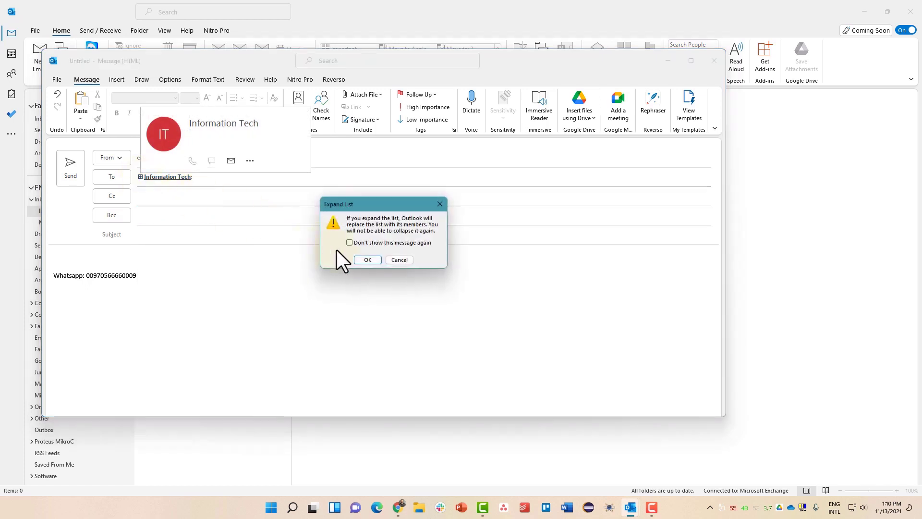
pyautogui.click(365, 260)
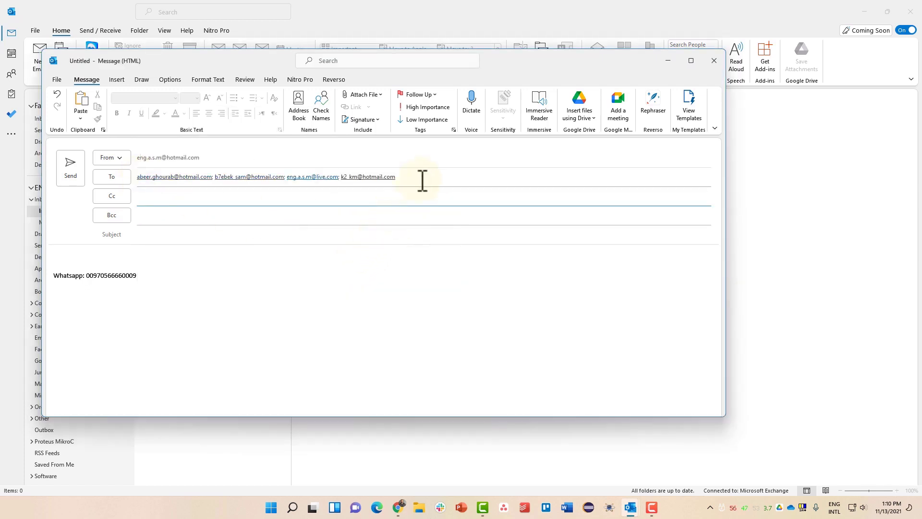
pyautogui.click(290, 179)
pyautogui.click(238, 176)
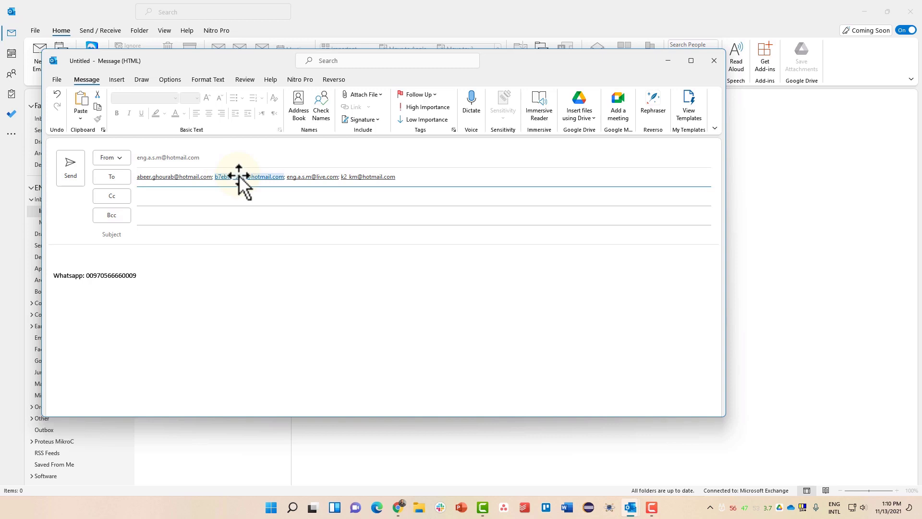
pyautogui.press('Delete')
pyautogui.click(180, 177)
pyautogui.press('Delete')
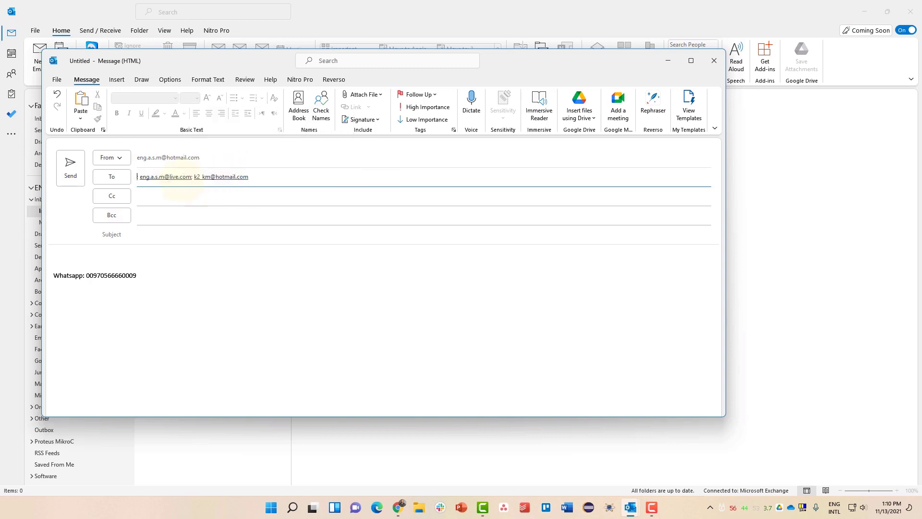
pyautogui.click(141, 179)
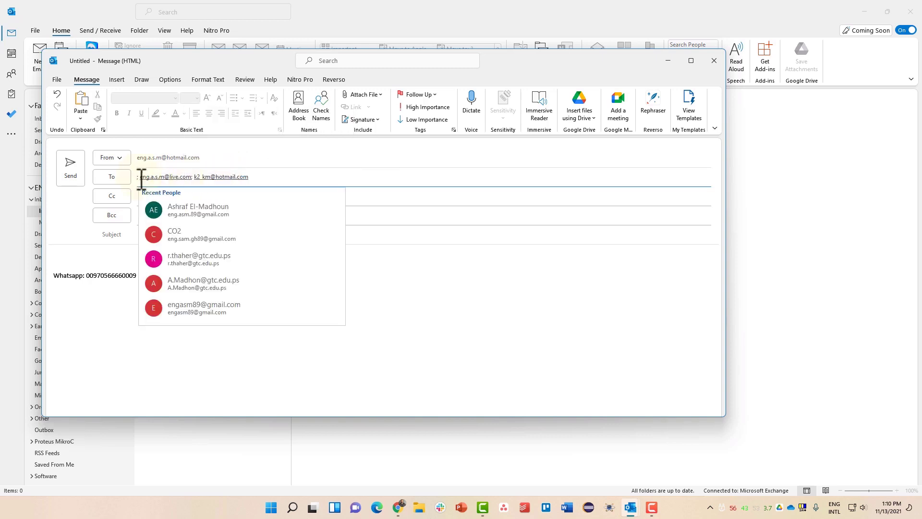
pyautogui.click(142, 181)
pyautogui.click(141, 180)
pyautogui.press('Delete')
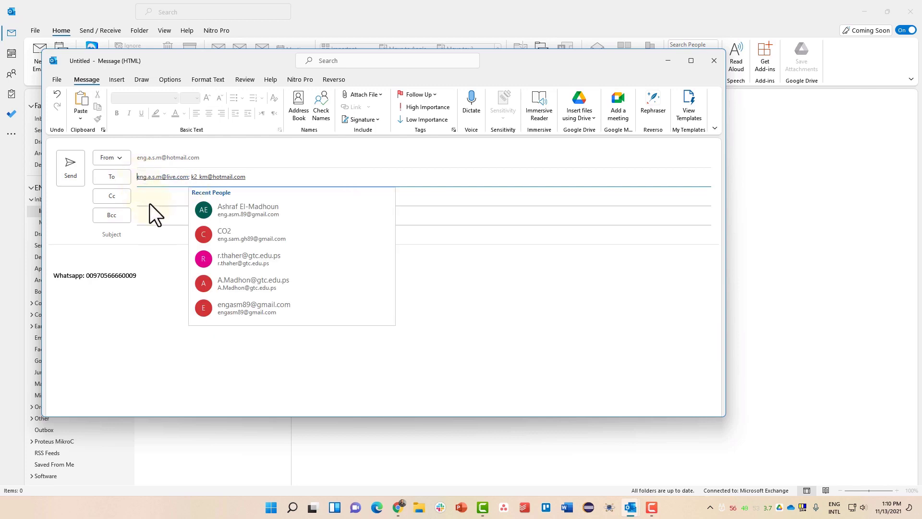
pyautogui.click(158, 215)
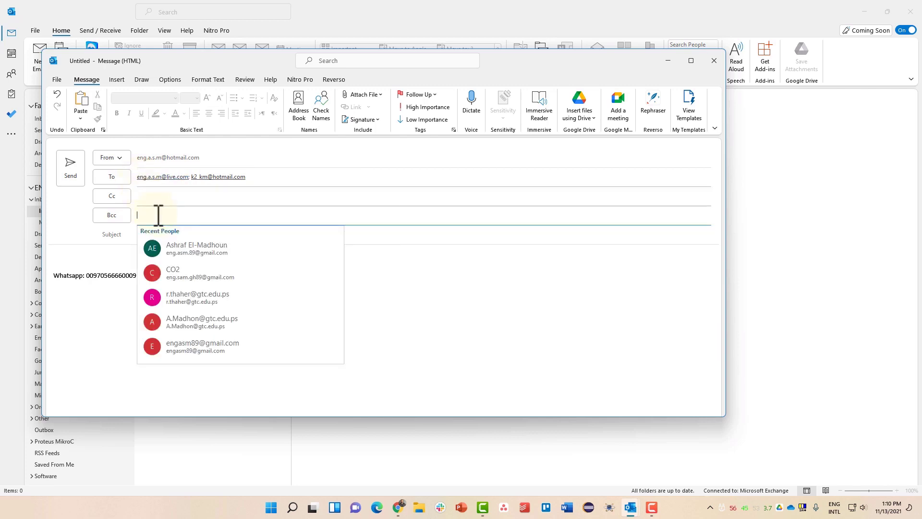
pyautogui.click(377, 256)
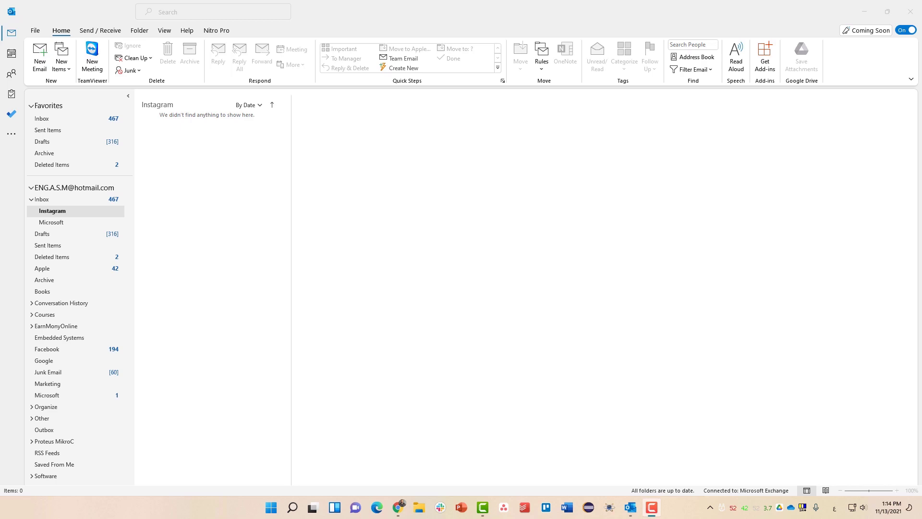
# - Open the Calendar, try Week, Work Week, Day and Schedule views, ending on November 2021 Month view
pyautogui.click(13, 57)
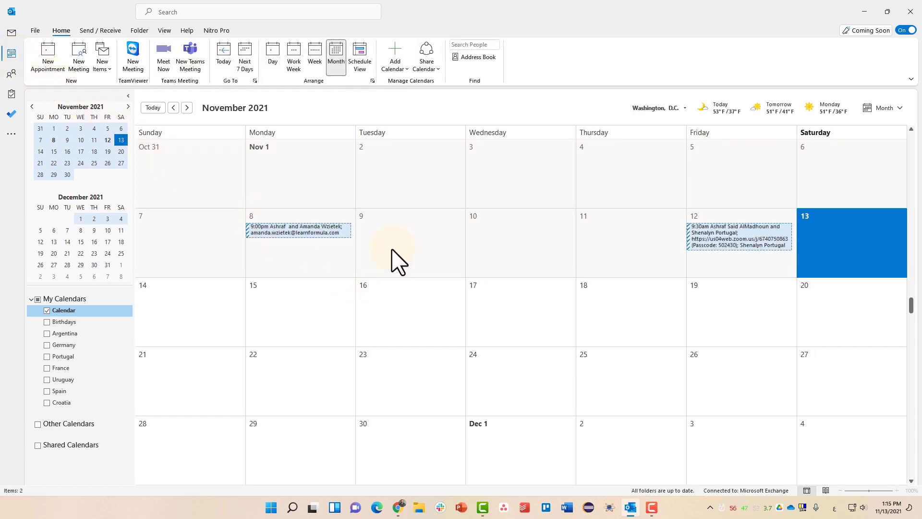
pyautogui.click(314, 65)
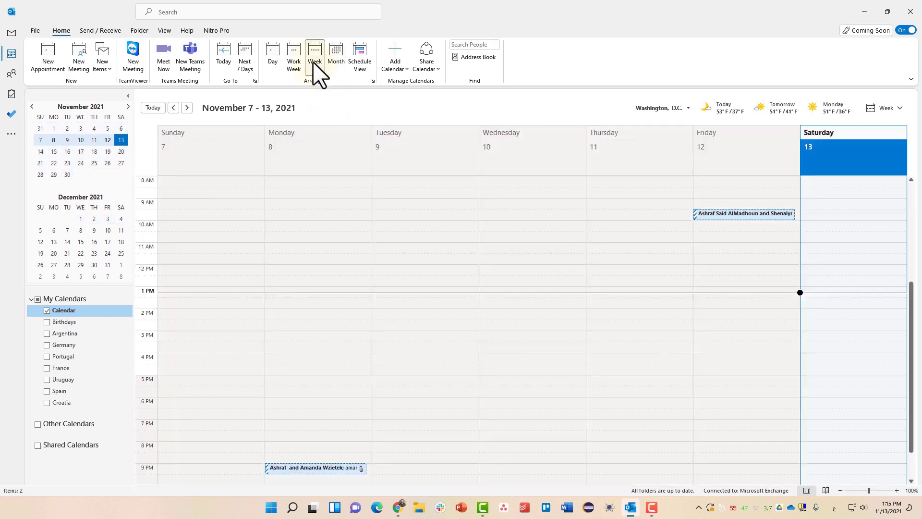
pyautogui.click(300, 52)
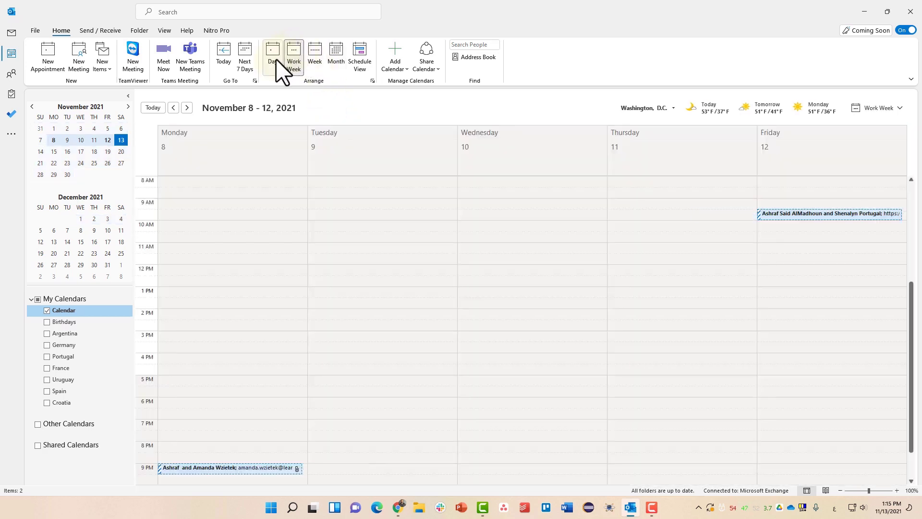
pyautogui.click(277, 62)
pyautogui.click(332, 62)
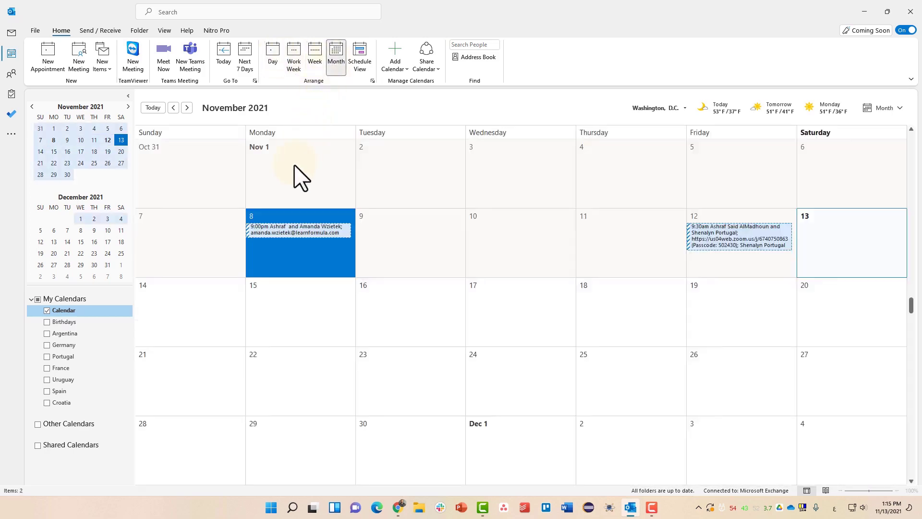
pyautogui.click(357, 64)
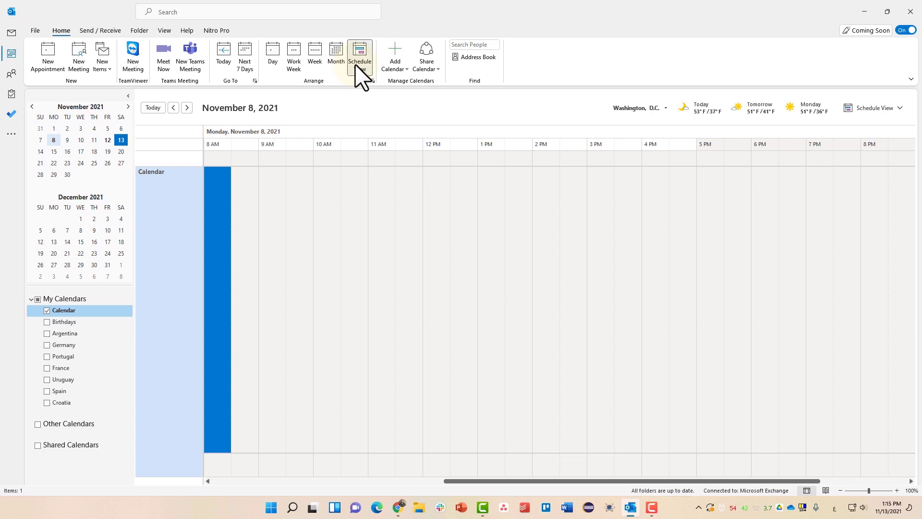
pyautogui.click(335, 72)
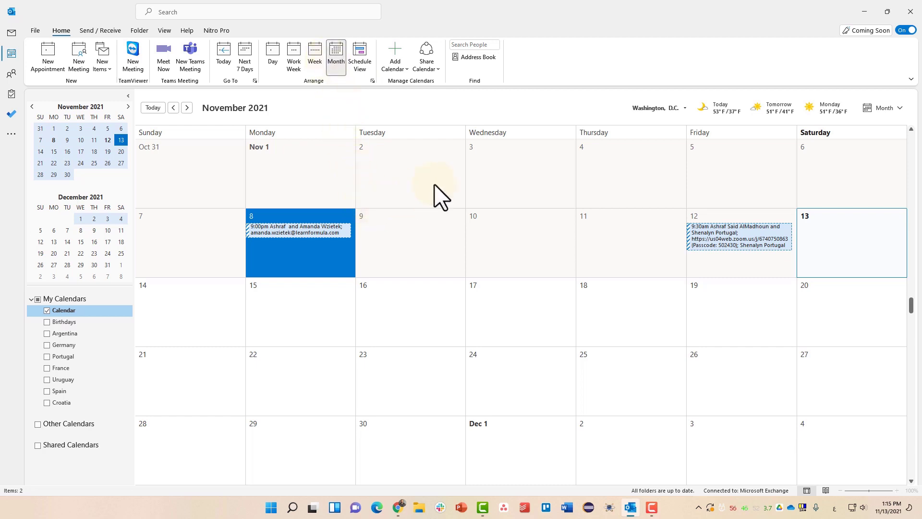
# - Add a new weather location and search for 'palestine'
pyautogui.click(685, 107)
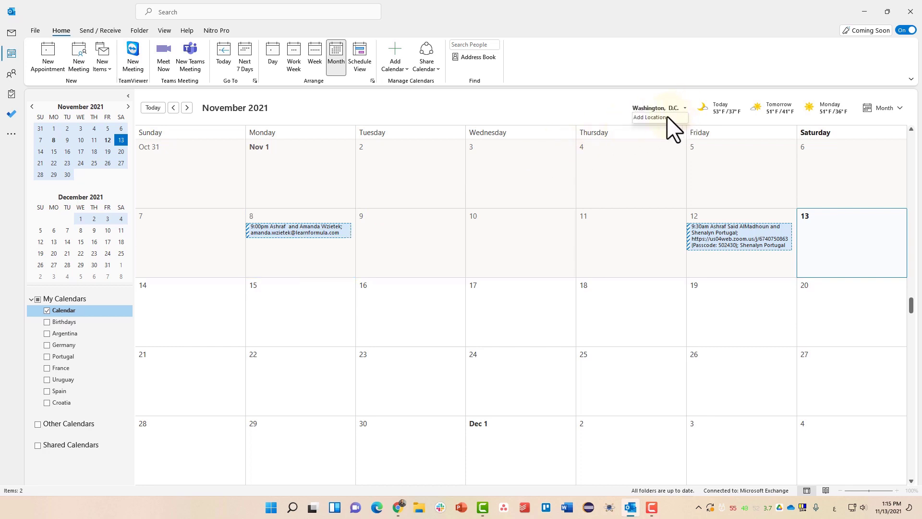
pyautogui.click(664, 118)
pyautogui.write('لأ')
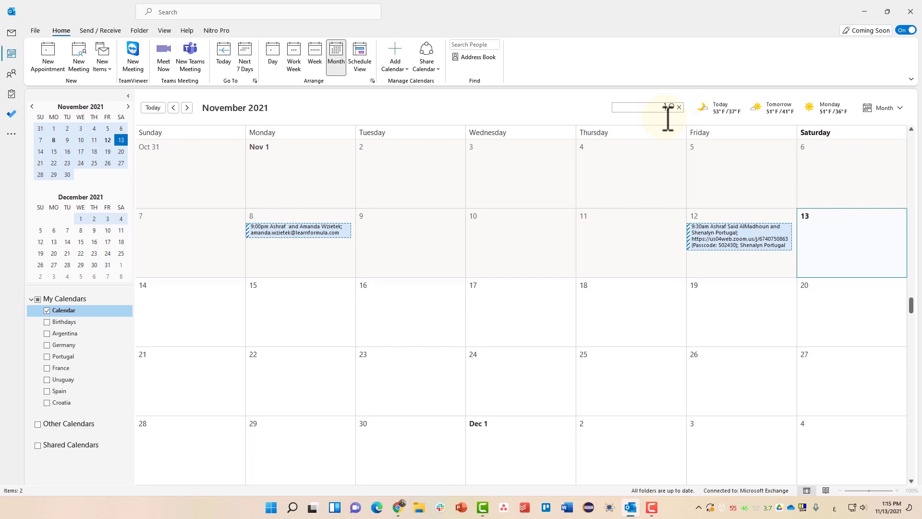
pyautogui.write('شئ')
pyautogui.press('BackSpace')
pyautogui.press('BackSpace')
pyautogui.press('BackSpace')
pyautogui.press('BackSpace')
pyautogui.hotkey('alt', 'shift')
pyautogui.write('palestine')
pyautogui.press('Return')
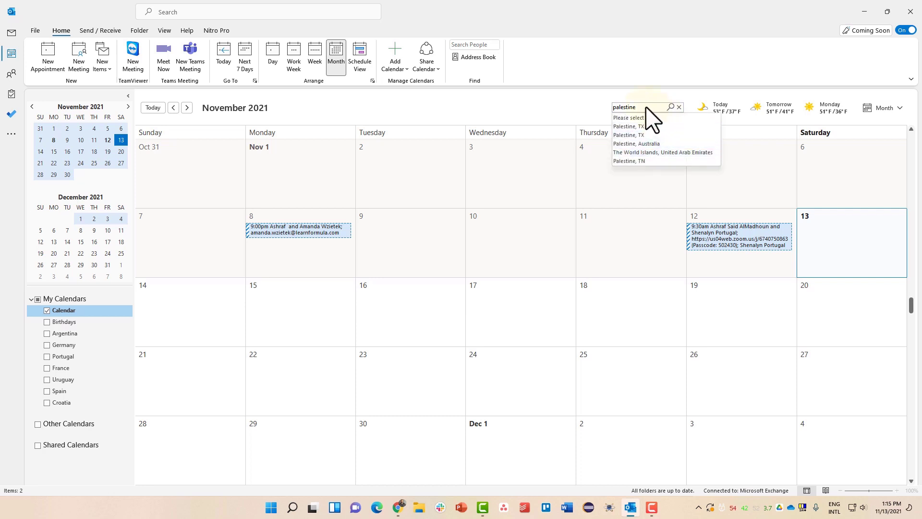
# - Replace the location text with 'gaza' and pick Gaza from the matches
pyautogui.click(649, 107)
pyautogui.hotkey('ctrl', 'a')
pyautogui.write('gaza')
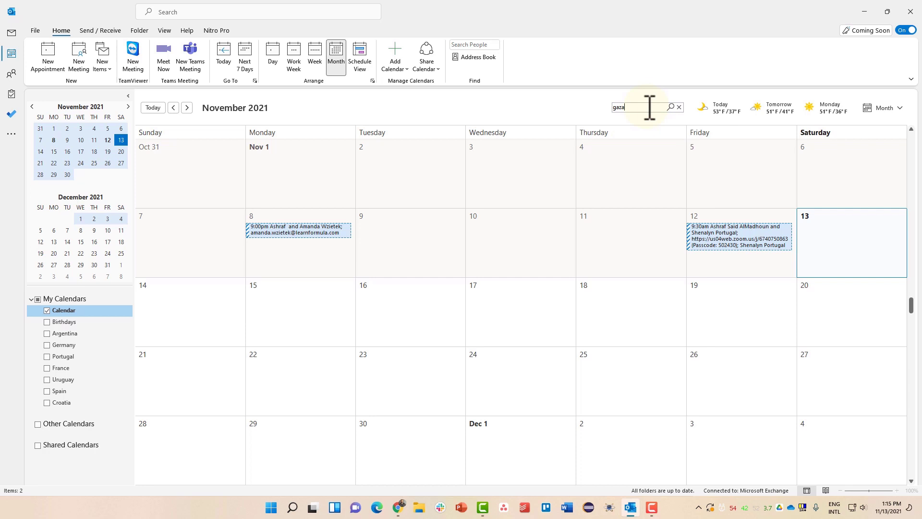
pyautogui.press('Tab')
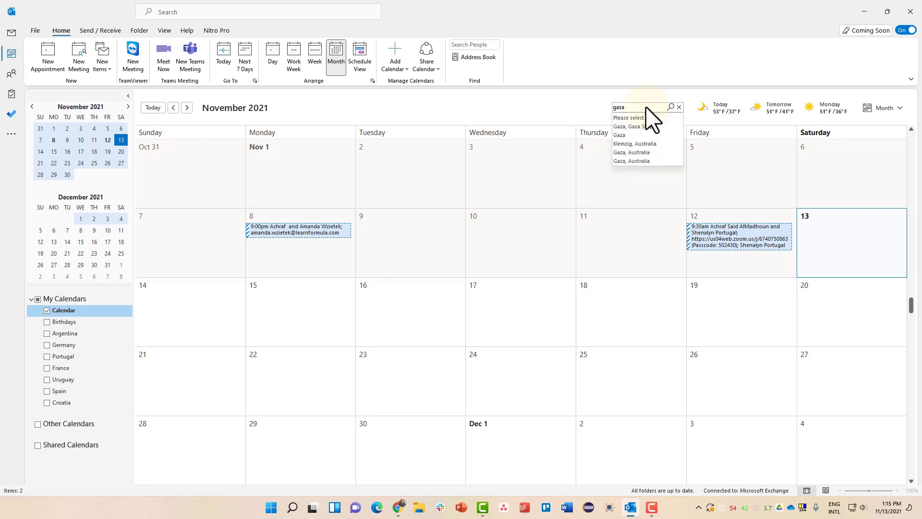
pyautogui.click(648, 120)
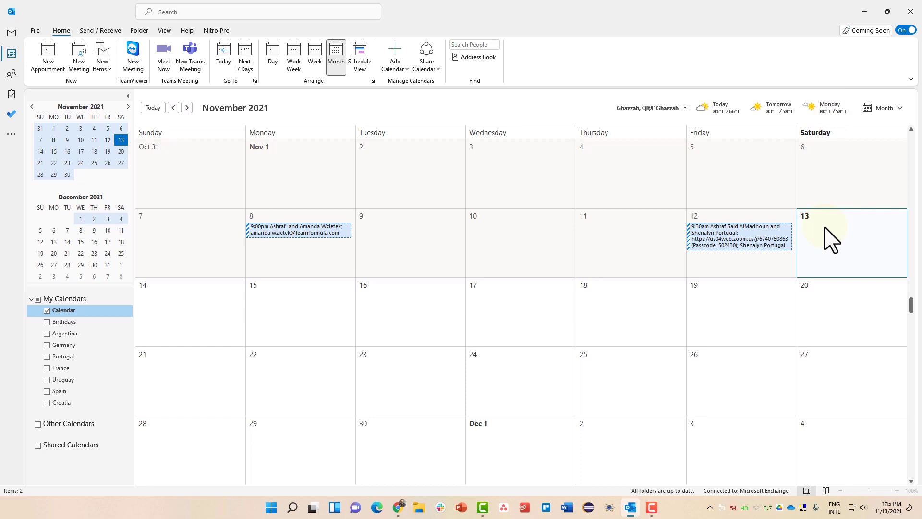
# - Start a new appointment titled 'Final report submission'
pyautogui.click(41, 63)
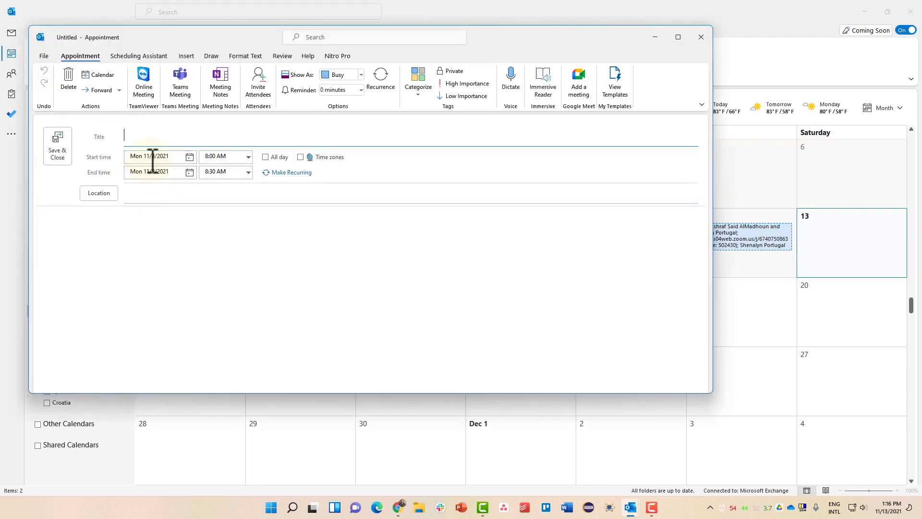
pyautogui.write('Final reposr')
pyautogui.press('BackSpace')
pyautogui.press('BackSpace')
pyautogui.press('BackSpace')
pyautogui.write('r')
pyautogui.press('BackSpace')
pyautogui.write('t submission')
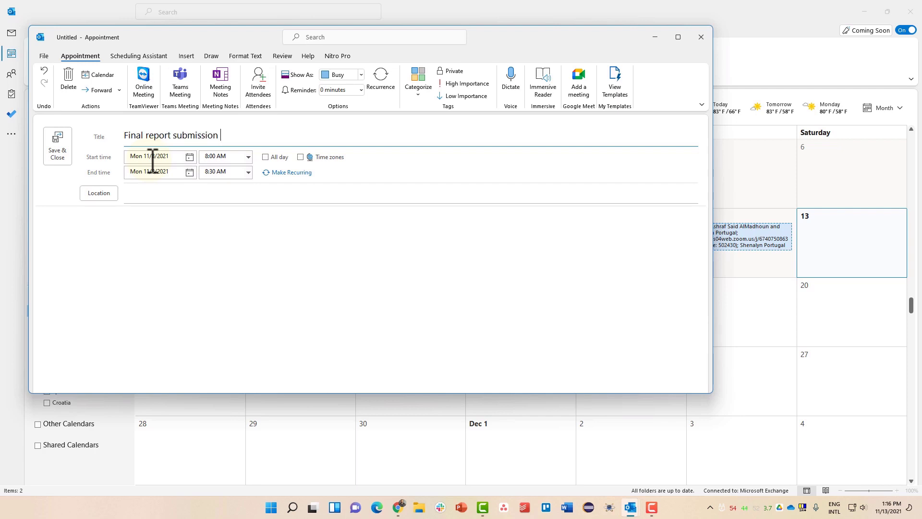
# - Make it an all-day event on Saturday 11/13/2021
pyautogui.click(152, 156)
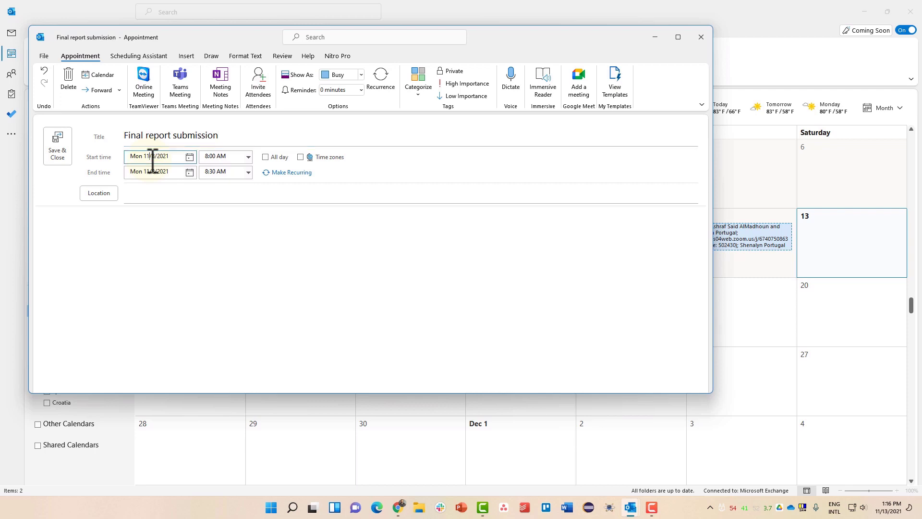
pyautogui.click(188, 157)
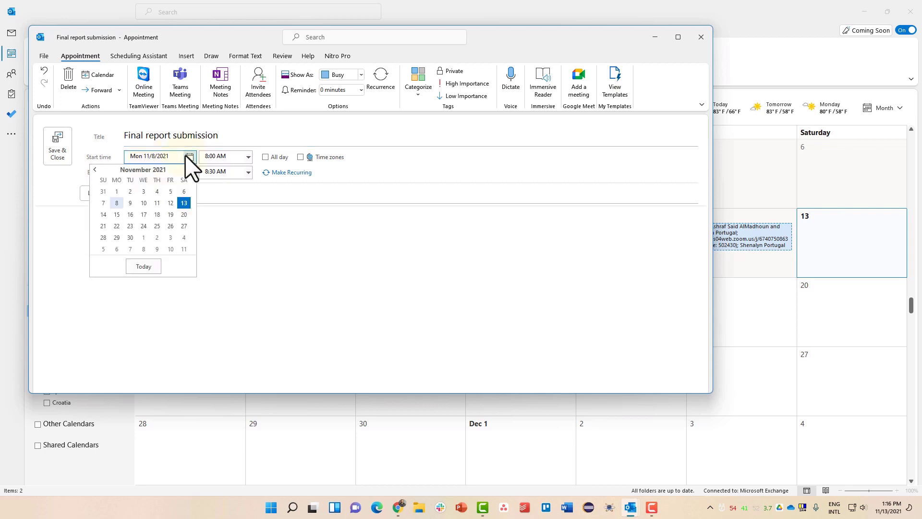
pyautogui.press('Escape')
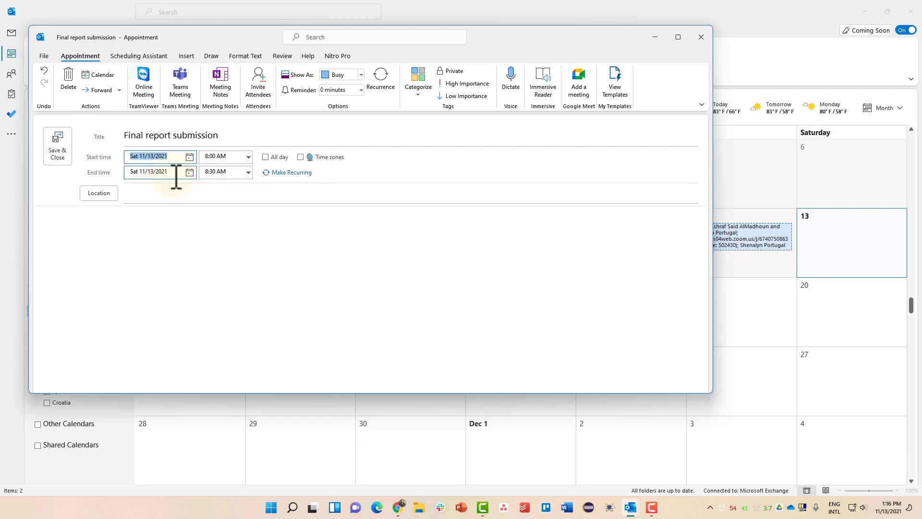
pyautogui.click(265, 158)
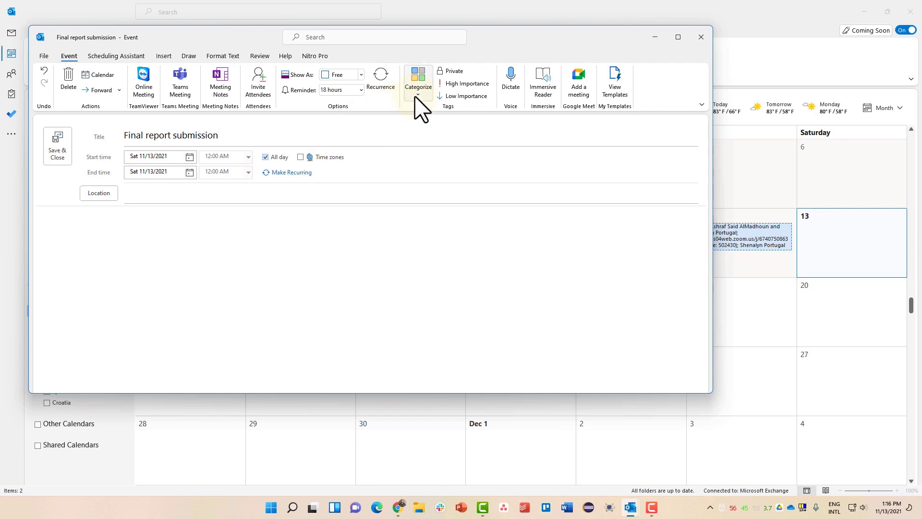
pyautogui.click(380, 93)
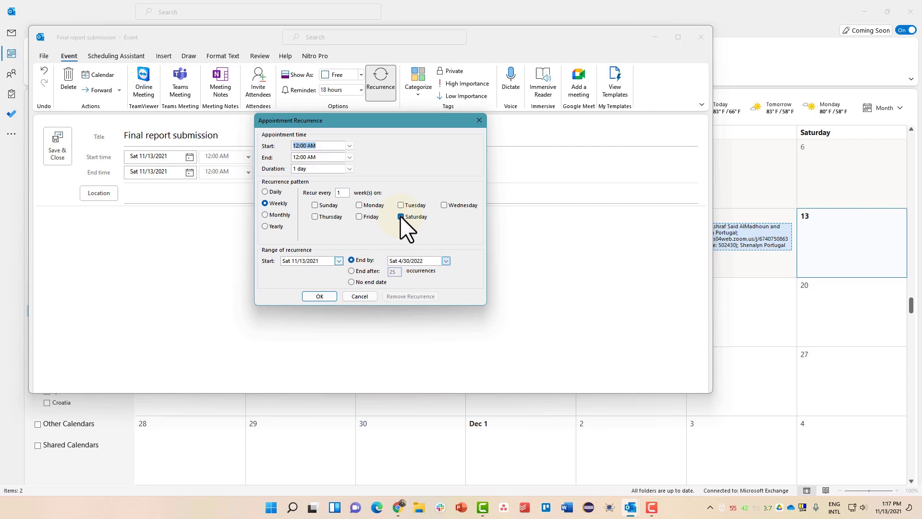
pyautogui.click(267, 215)
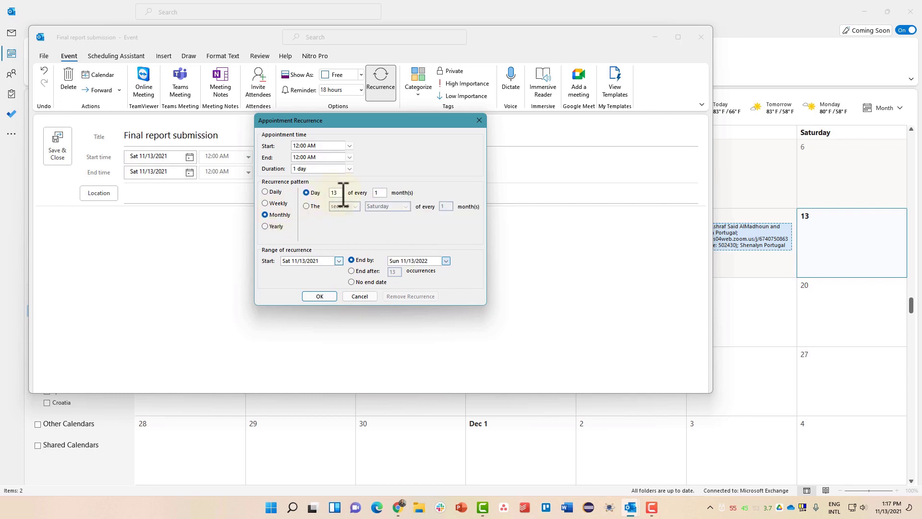
pyautogui.click(359, 296)
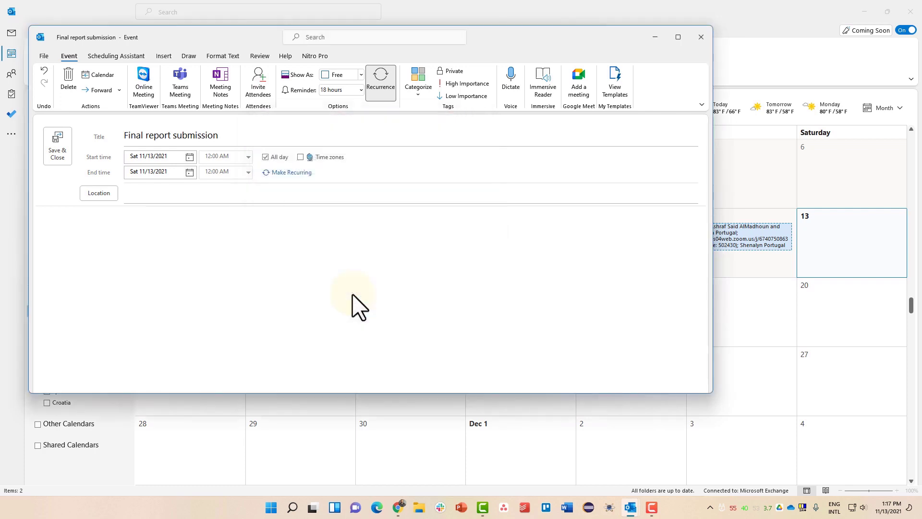
# - Keep the event shown as Free, set its location to 'My Home office', and save it
pyautogui.click(361, 75)
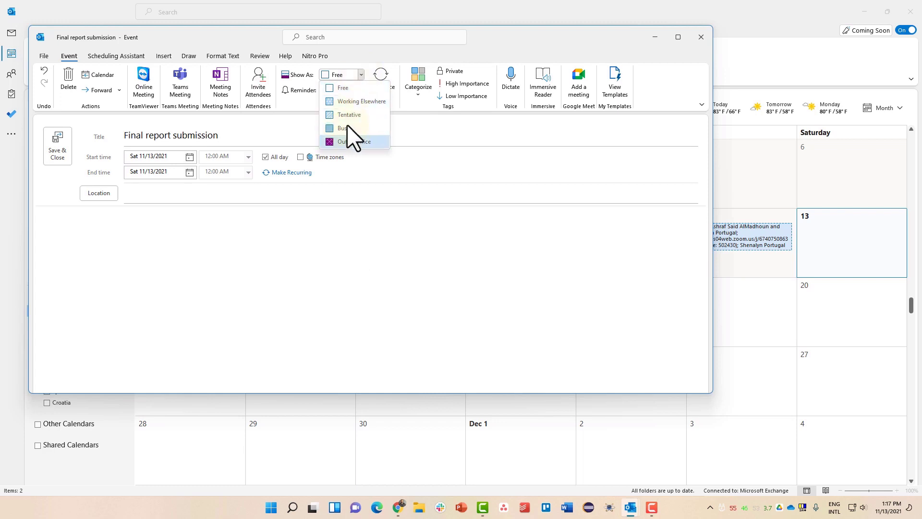
pyautogui.click(360, 76)
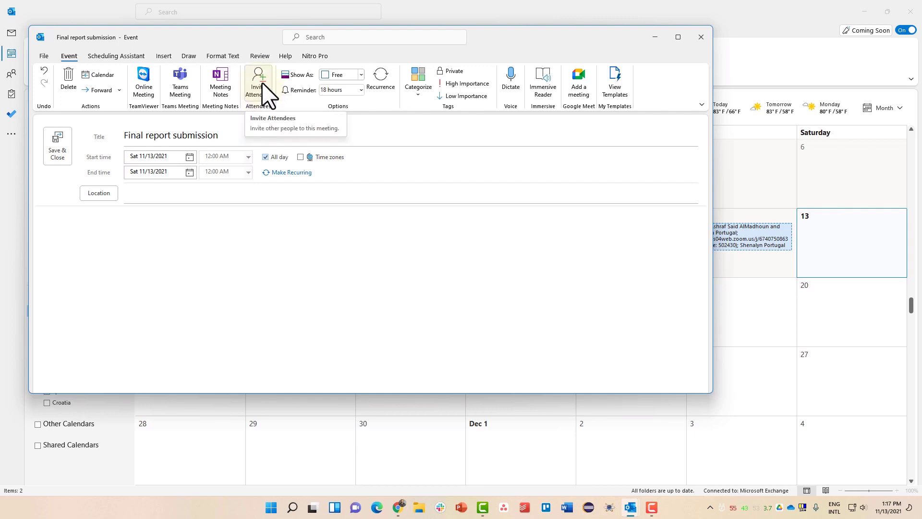
pyautogui.click(174, 204)
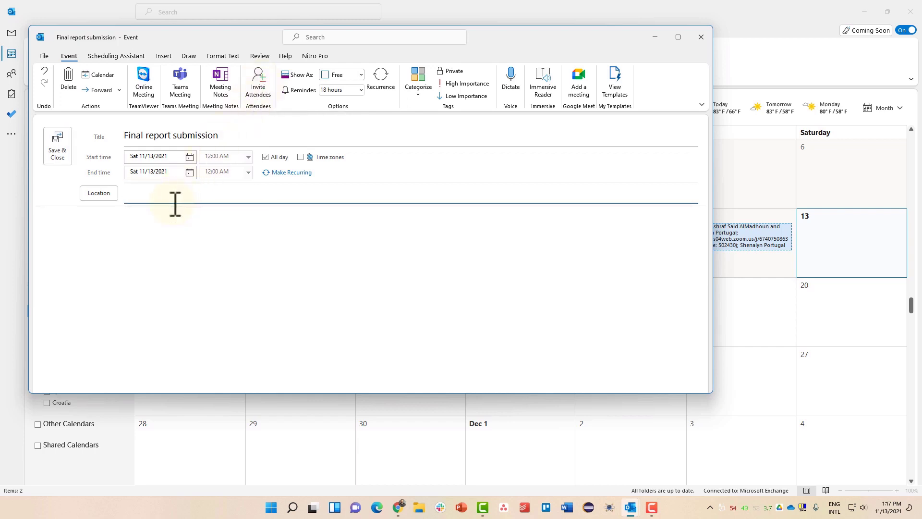
pyautogui.write('My ')
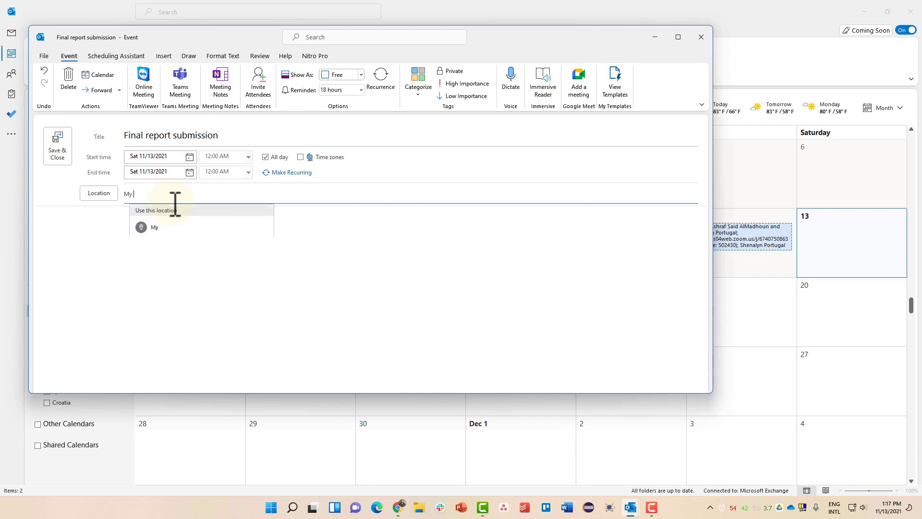
pyautogui.write('Home office')
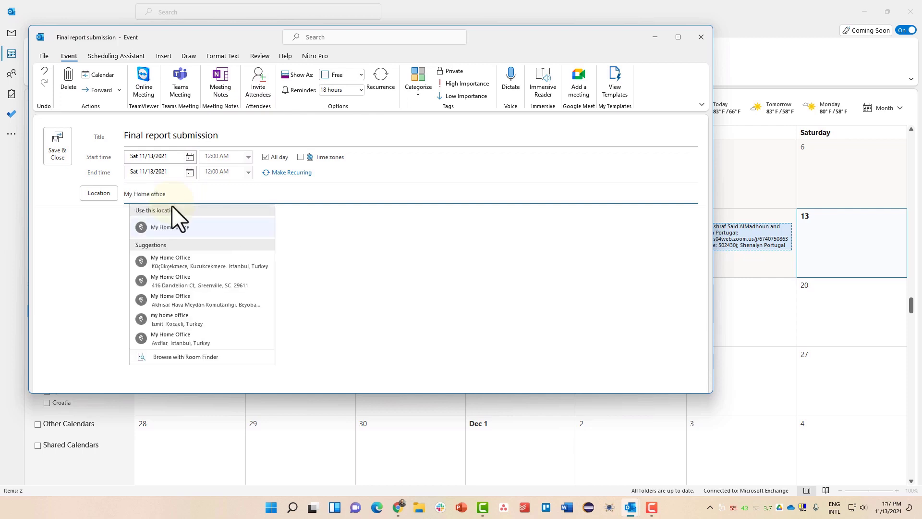
pyautogui.click(178, 228)
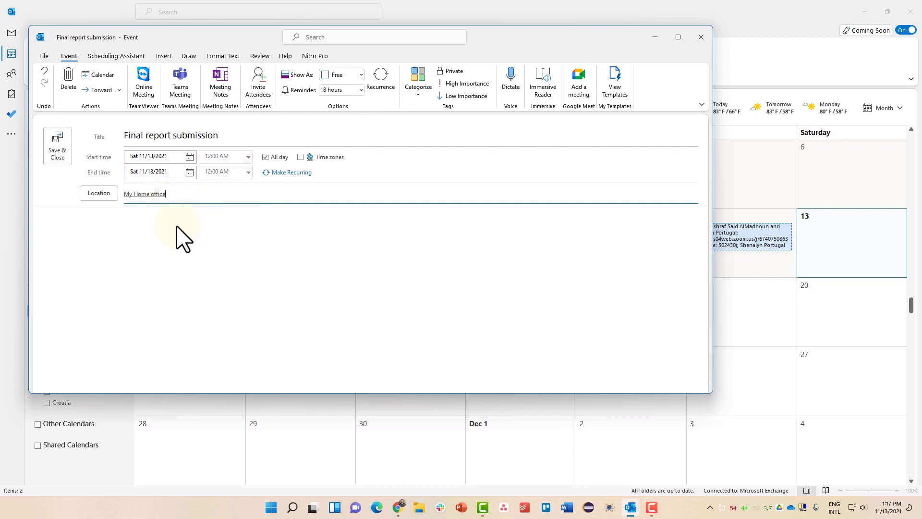
pyautogui.click(63, 153)
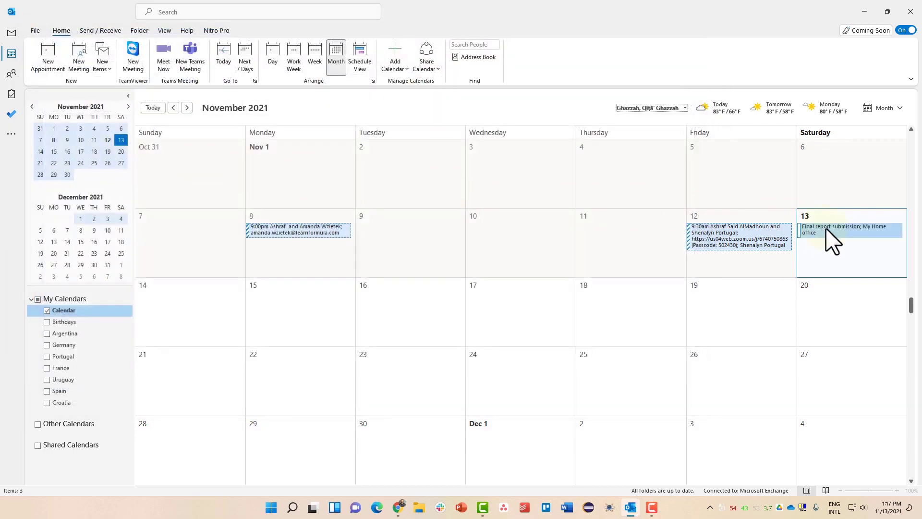
# - Reopen the Final report submission event, change its reminder to 4 hours, and save
pyautogui.moveTo(826, 228)
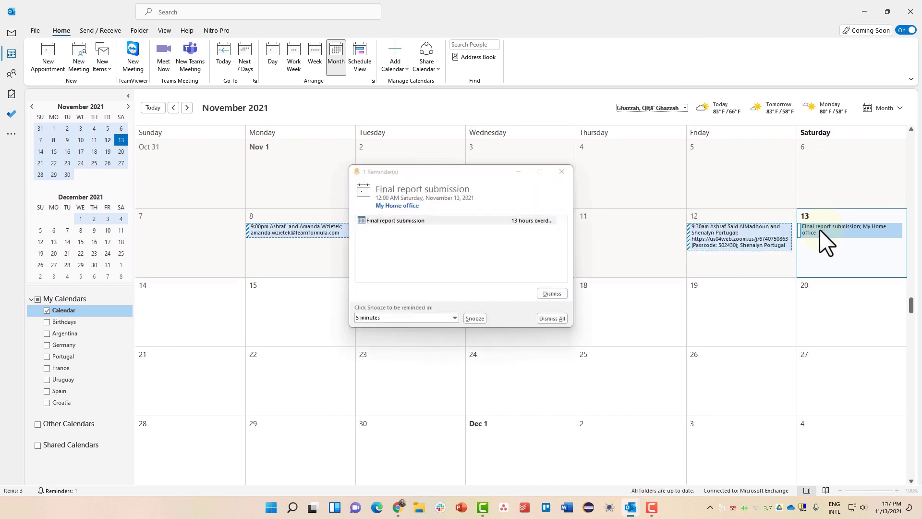
pyautogui.click(819, 229)
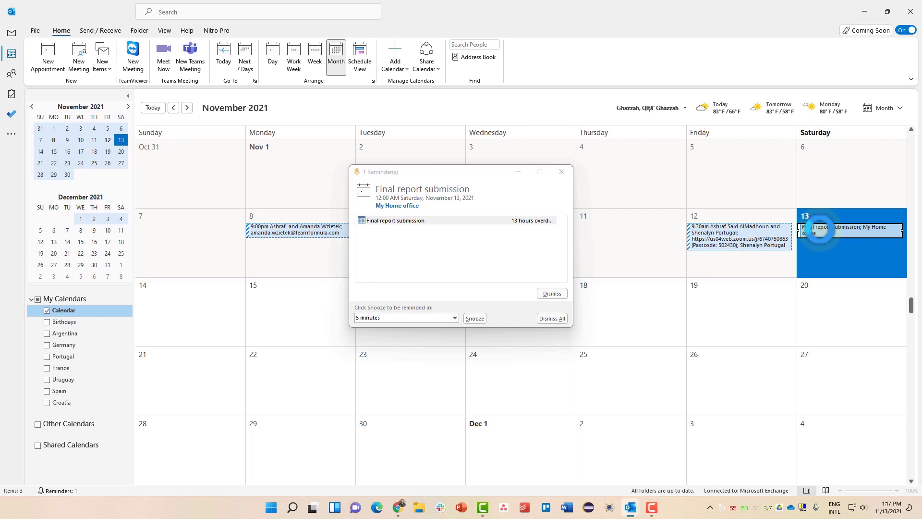
pyautogui.doubleClick(819, 229)
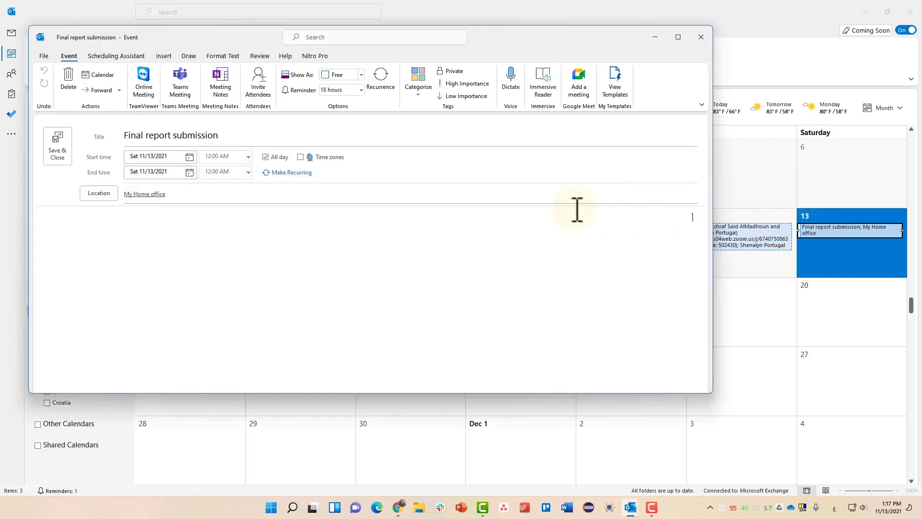
pyautogui.click(167, 173)
pyautogui.click(361, 90)
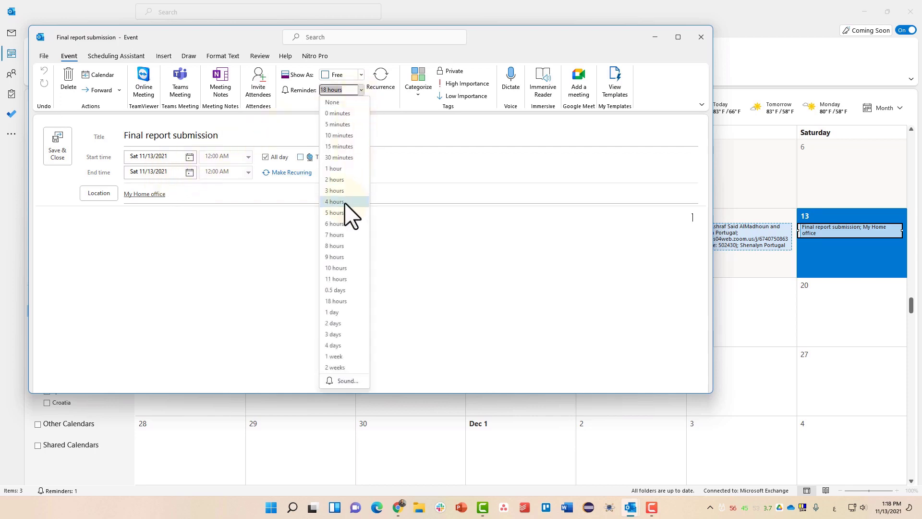
pyautogui.click(351, 215)
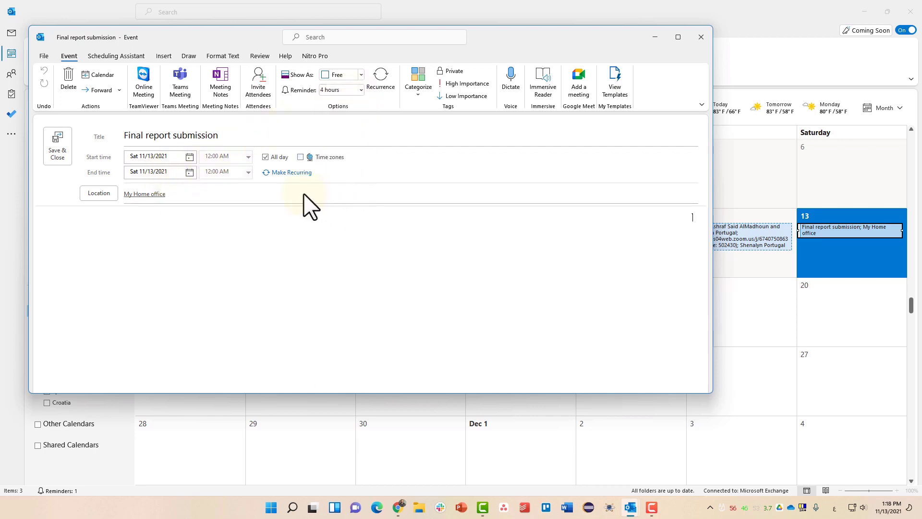
pyautogui.click(56, 139)
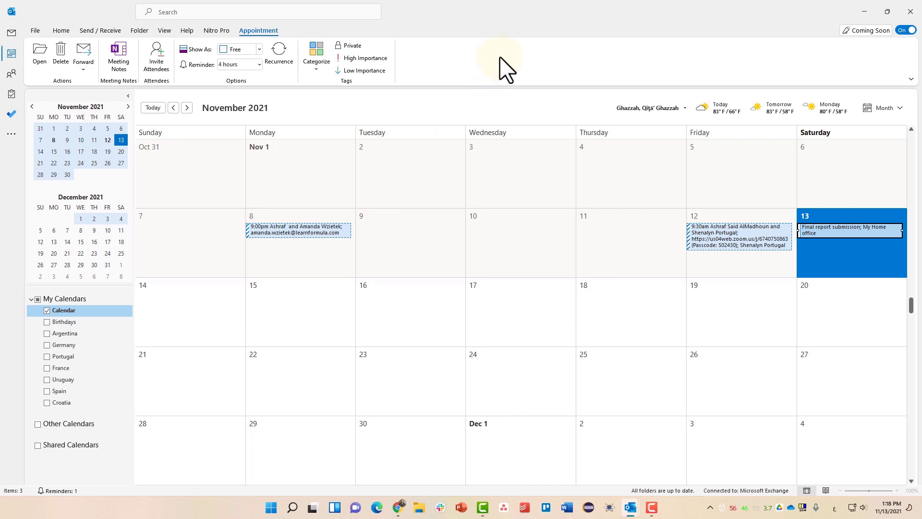
# - Start a new meeting request titled 'Meeting with team'
pyautogui.click(64, 32)
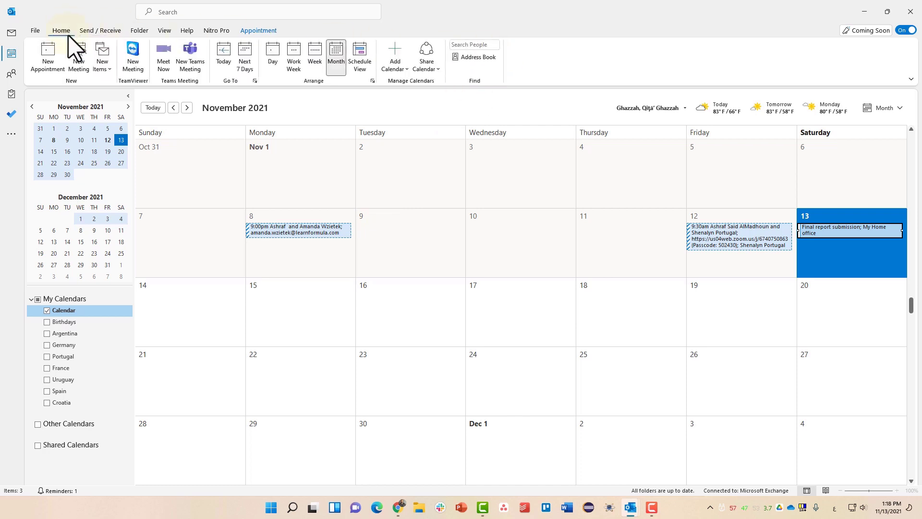
pyautogui.click(80, 65)
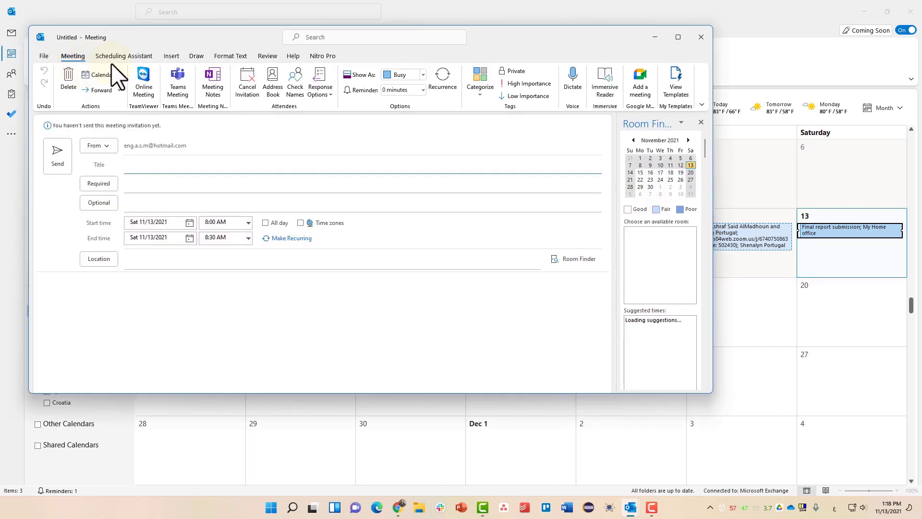
pyautogui.moveTo(482, 36); pyautogui.dragTo(517, 48)
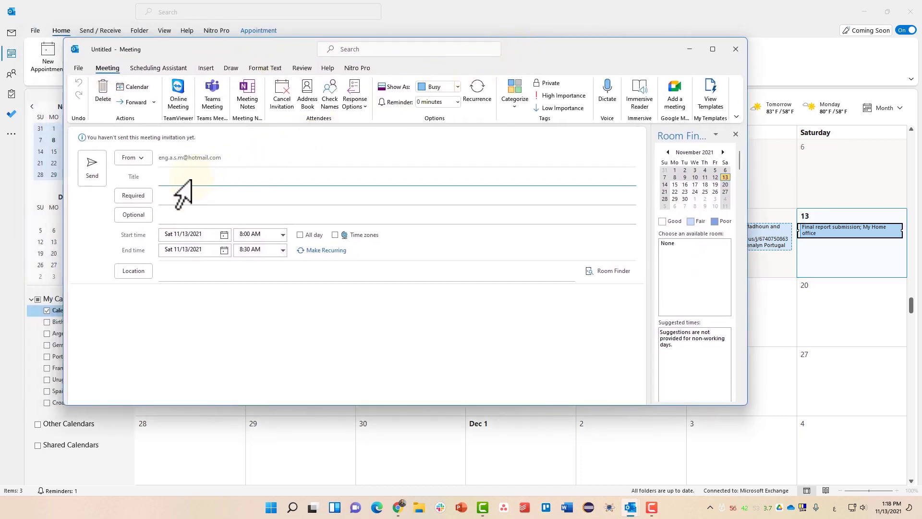
pyautogui.write('Meeting with team')
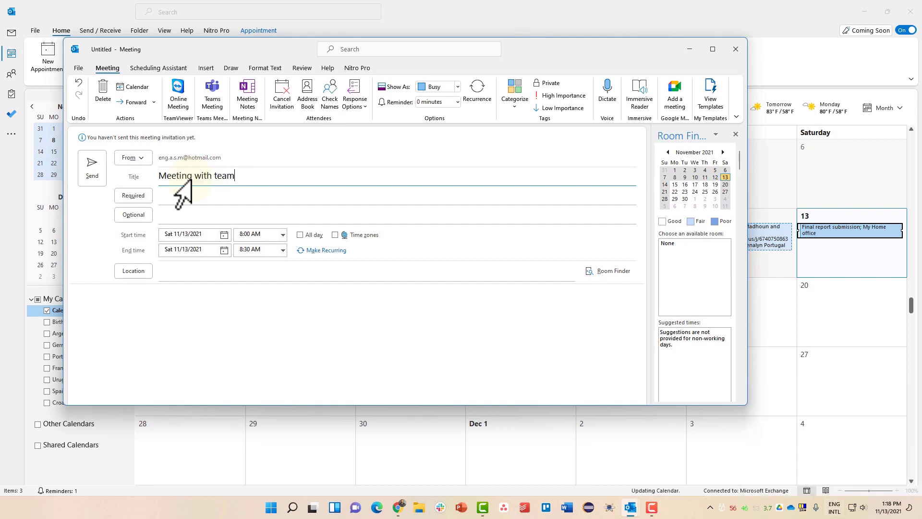
# - Add CO2 as a required attendee and a recent contact as an optional attendee
pyautogui.click(181, 197)
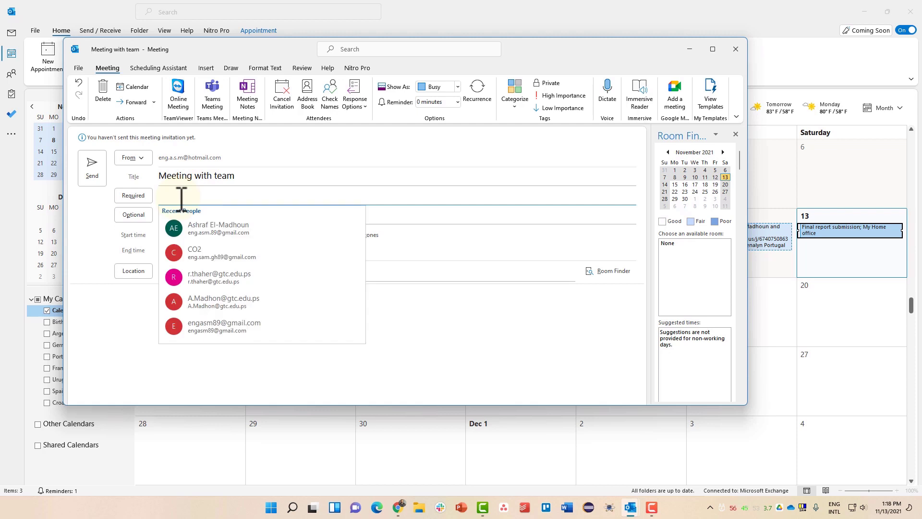
pyautogui.click(197, 254)
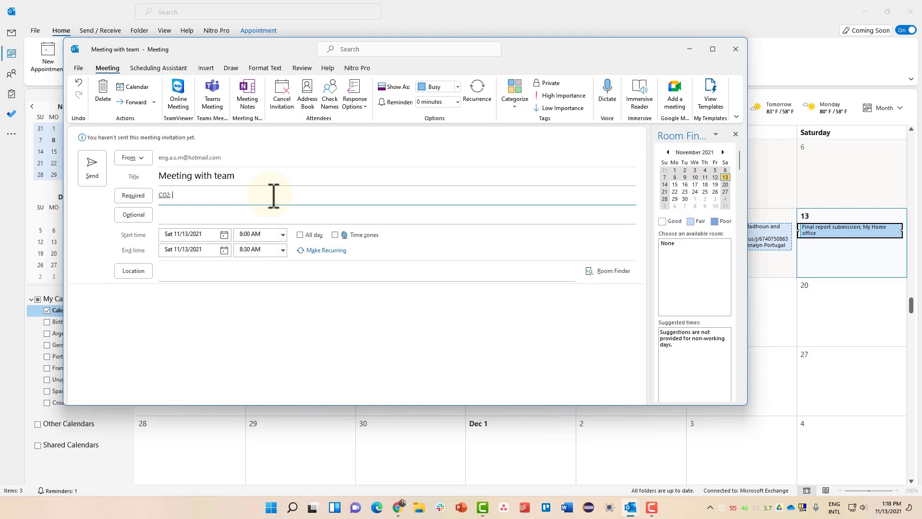
pyautogui.click(230, 212)
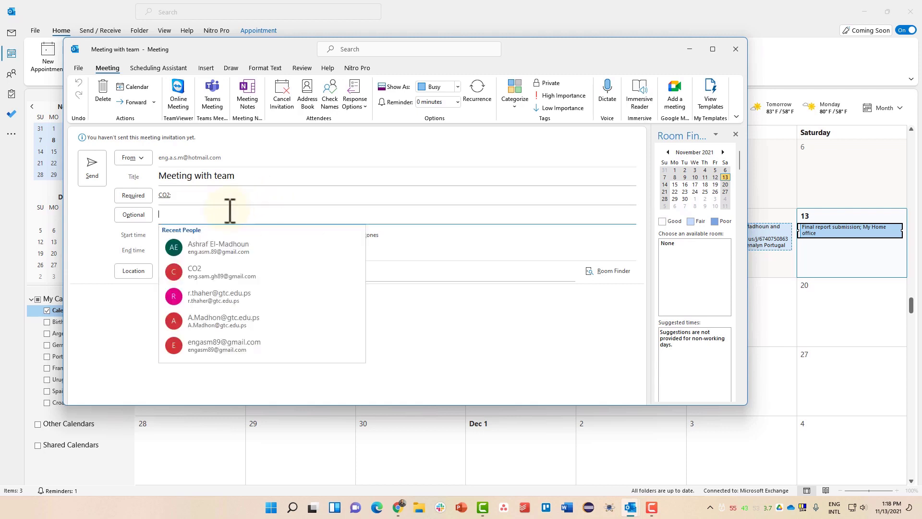
pyautogui.click(200, 346)
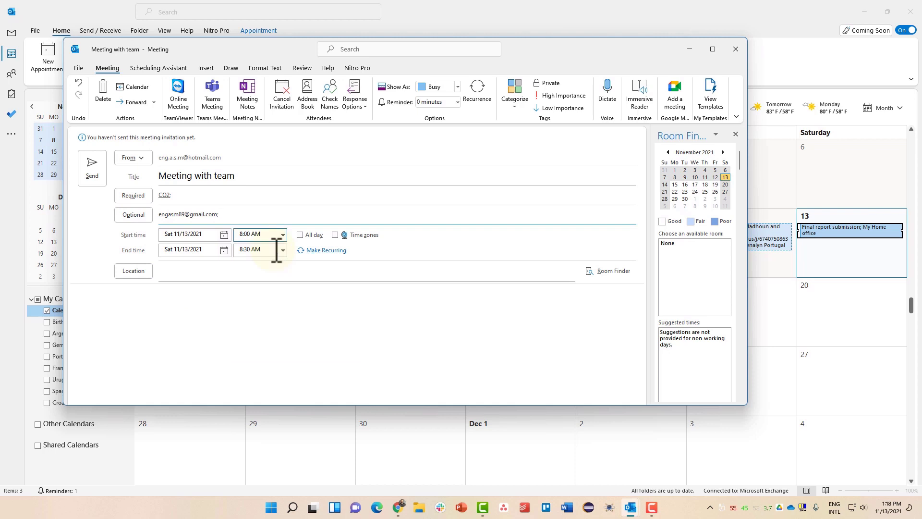
# - Set the meeting to start Sunday 11/14/2021 at 8:00 AM
pyautogui.click(198, 234)
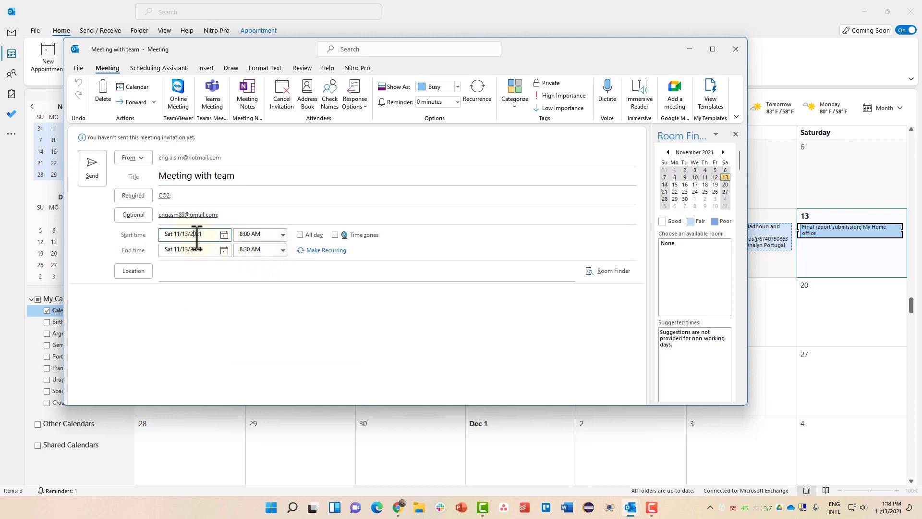
pyautogui.click(224, 235)
pyautogui.click(138, 292)
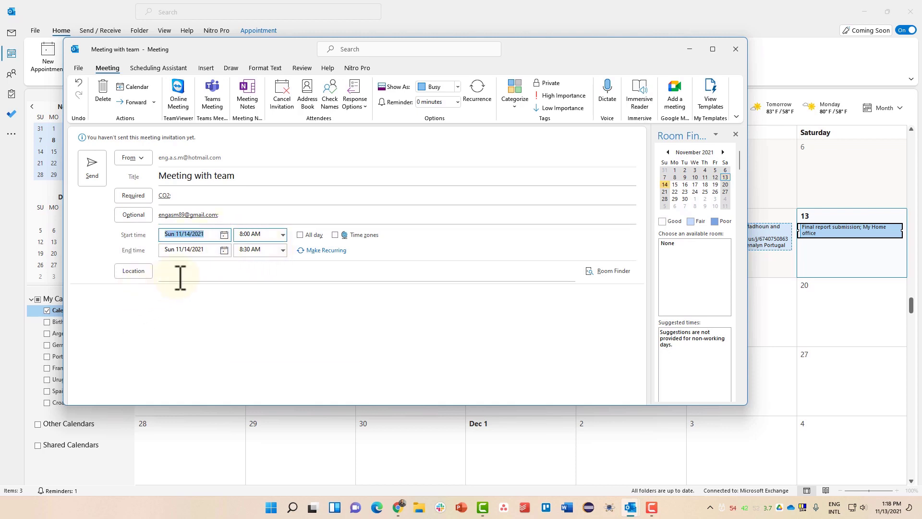
pyautogui.click(283, 235)
pyautogui.click(282, 235)
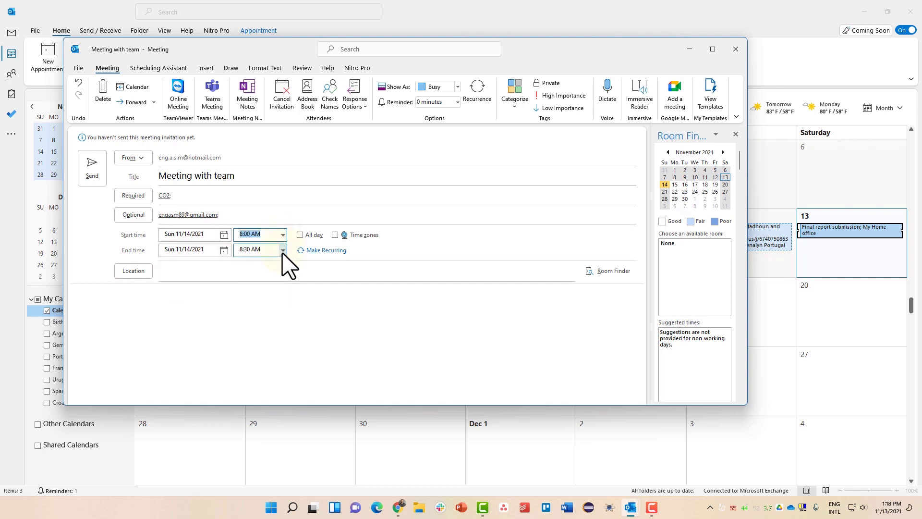
pyautogui.click(283, 251)
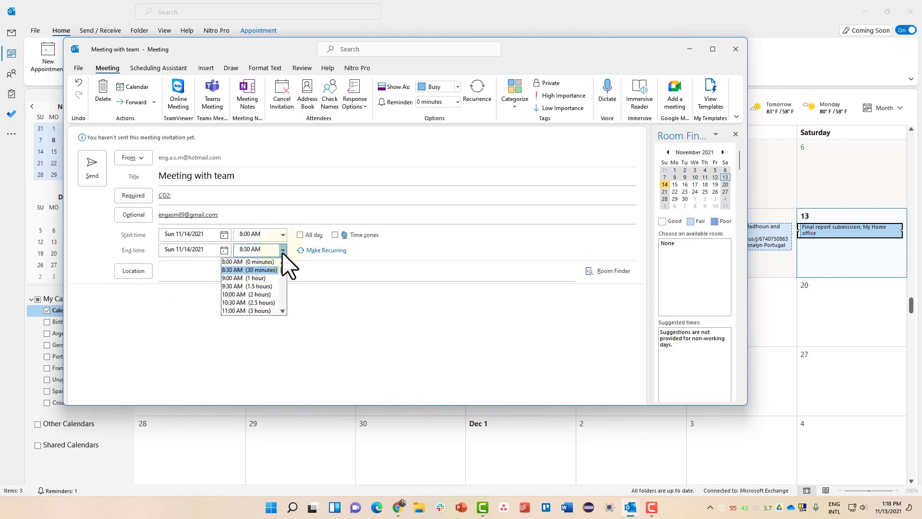
# - End the meeting at 10:00 AM (2 hours) and discard the trial yearly recurrence
pyautogui.click(260, 294)
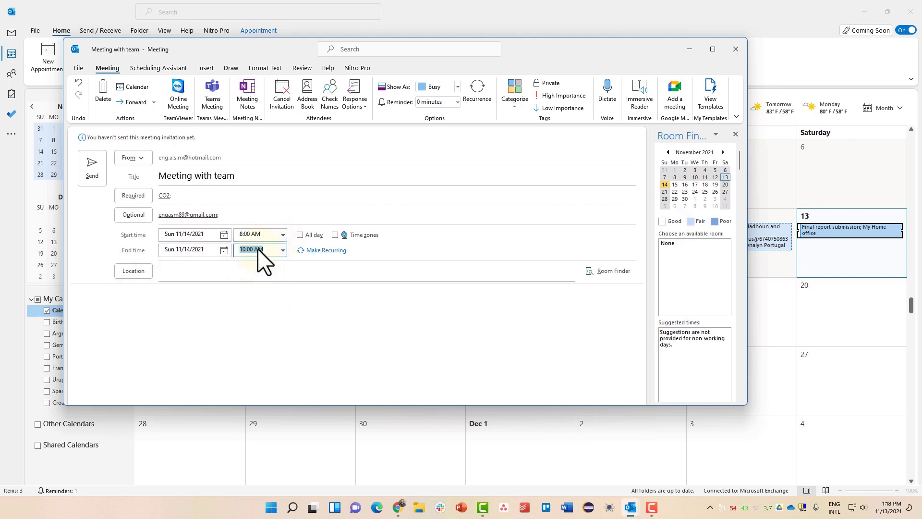
pyautogui.click(315, 250)
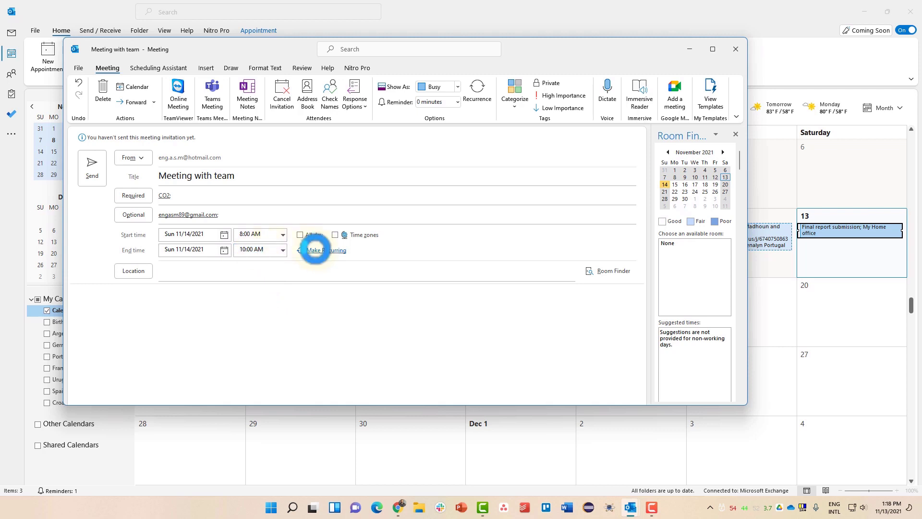
pyautogui.click(302, 239)
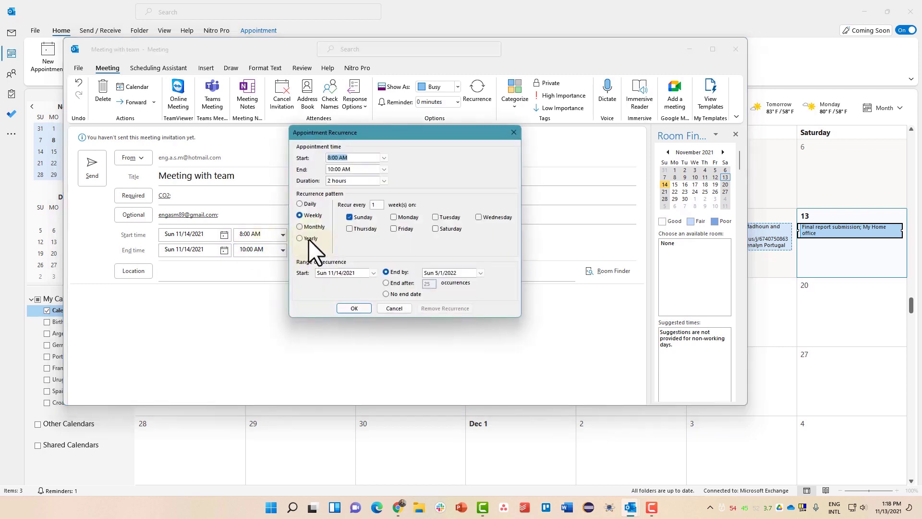
pyautogui.click(380, 220)
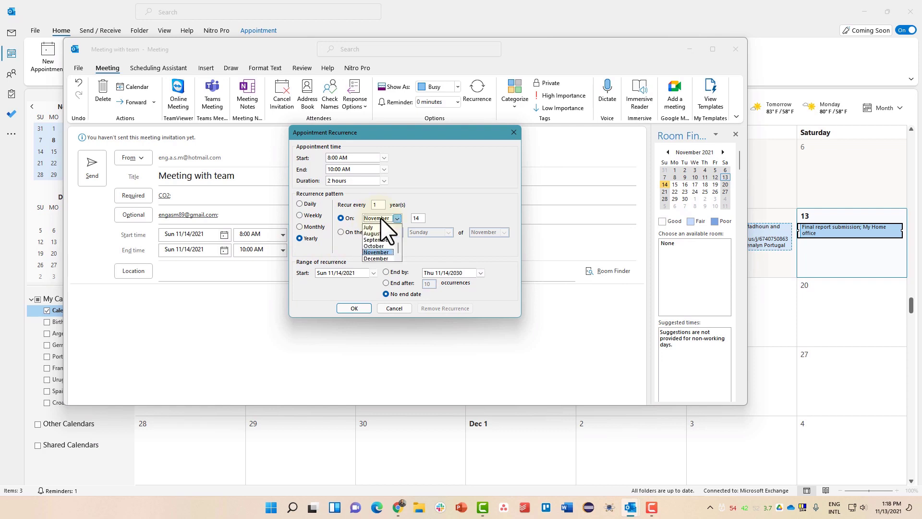
pyautogui.click(449, 218)
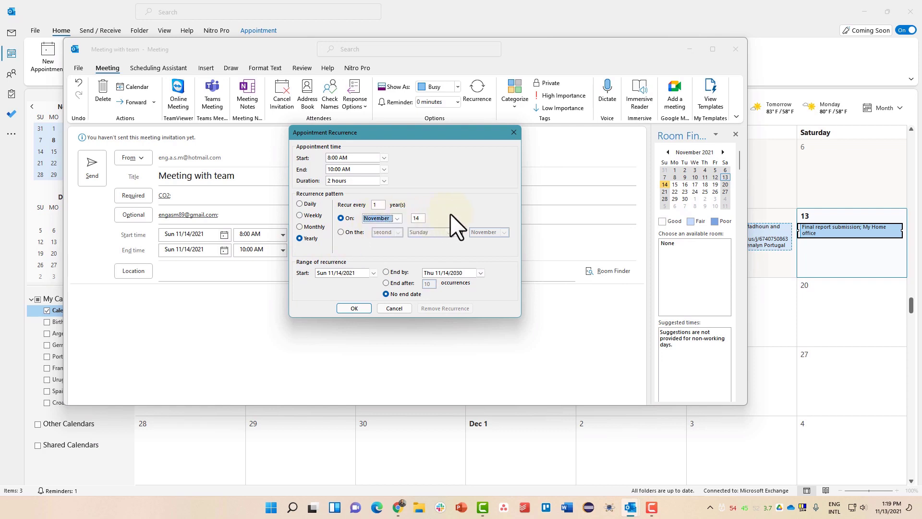
pyautogui.click(514, 133)
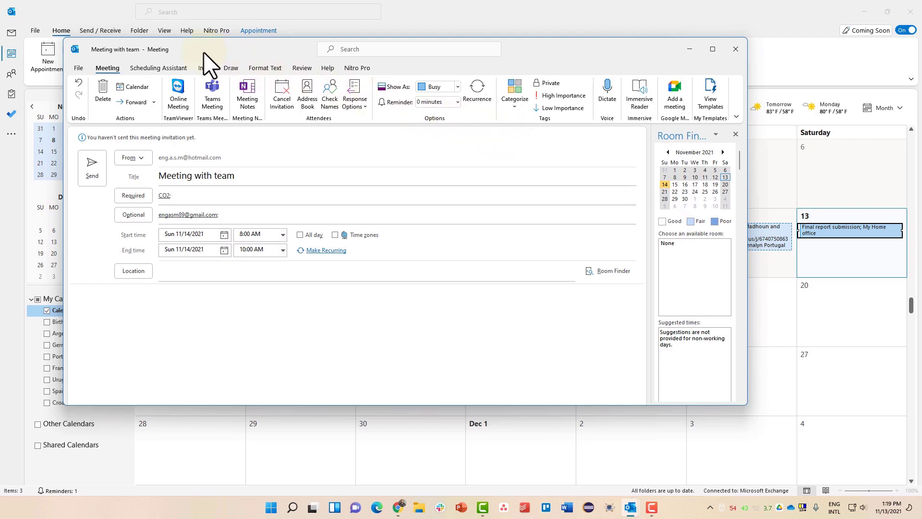
pyautogui.moveTo(204, 52); pyautogui.dragTo(250, 68)
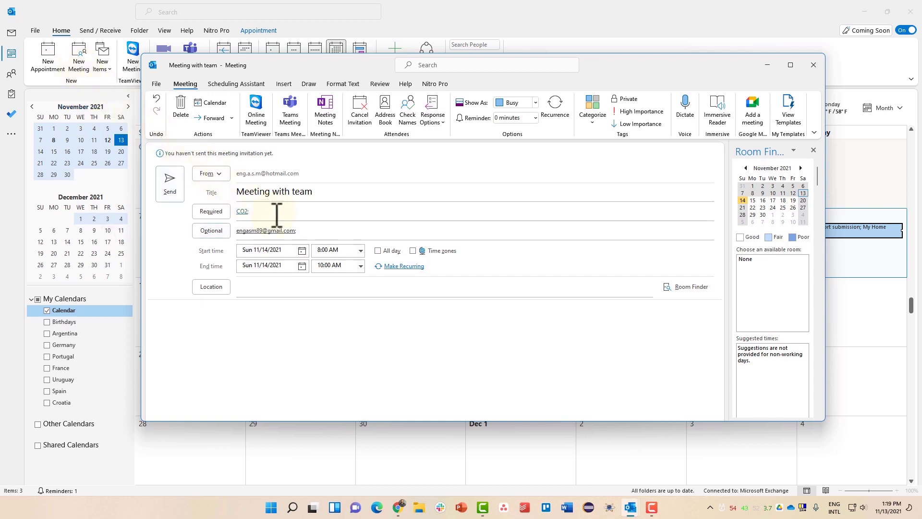
# - Set the location to 'Meeting Room', mark it High Importance, and apply the Important category
pyautogui.moveTo(260, 210)
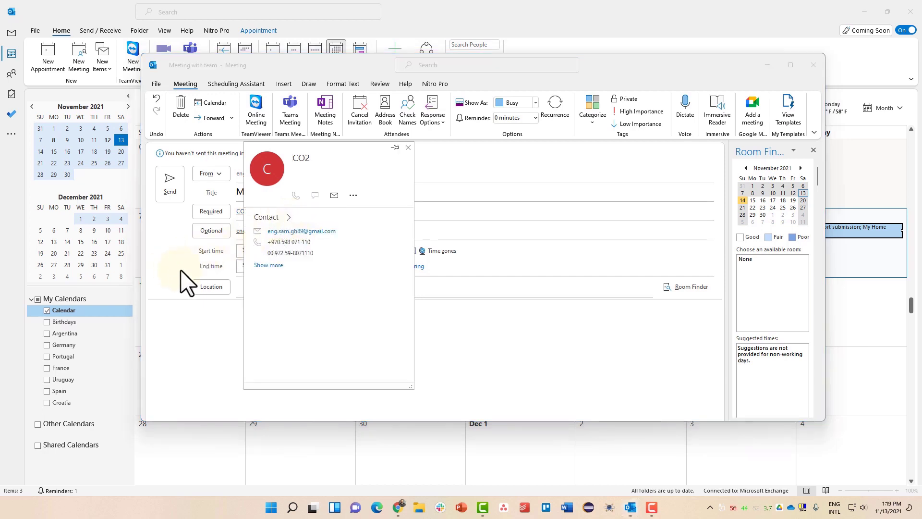
pyautogui.click(247, 288)
pyautogui.write('Me')
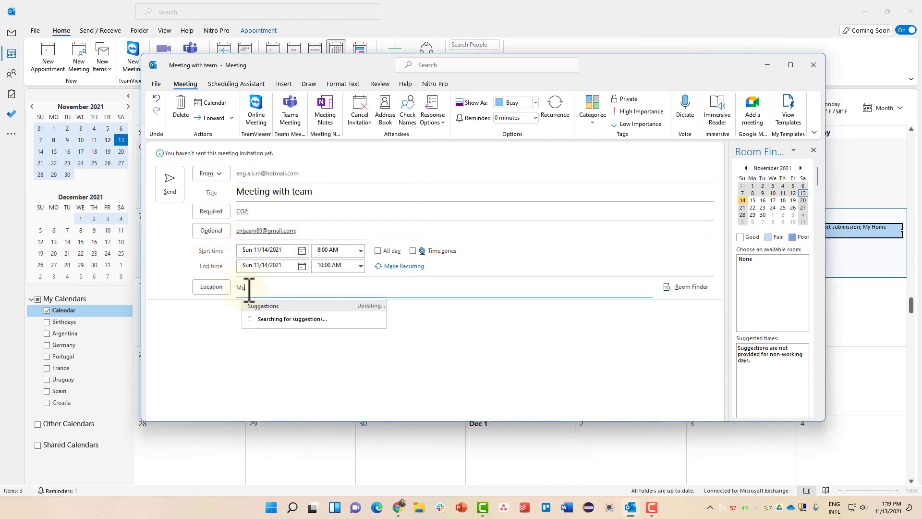
pyautogui.write('eting Room')
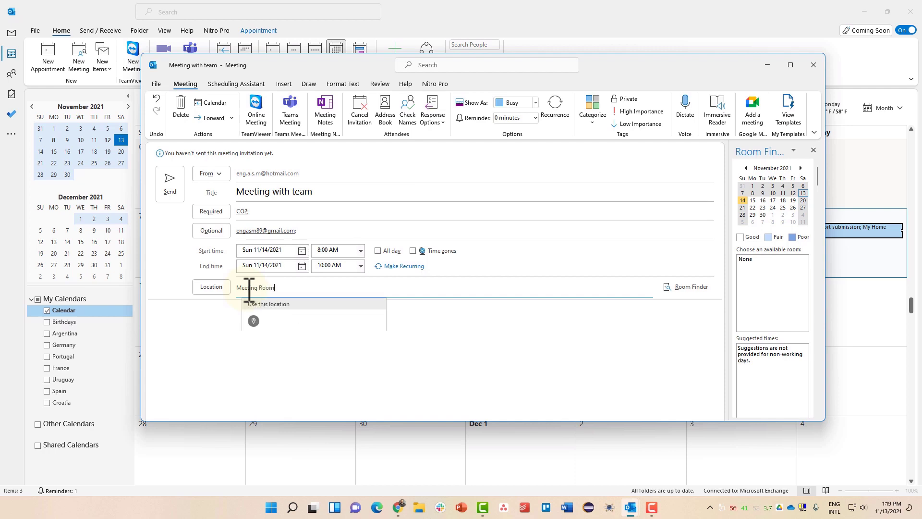
pyautogui.click(193, 268)
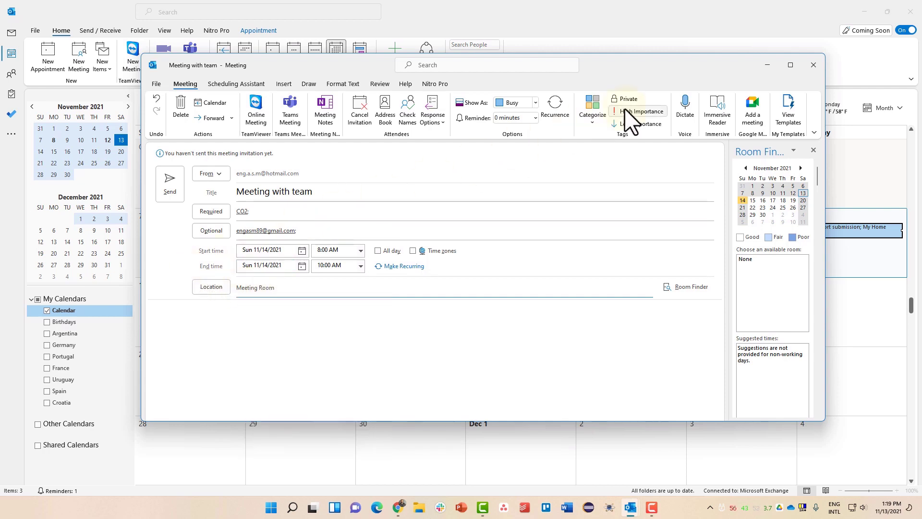
pyautogui.click(591, 118)
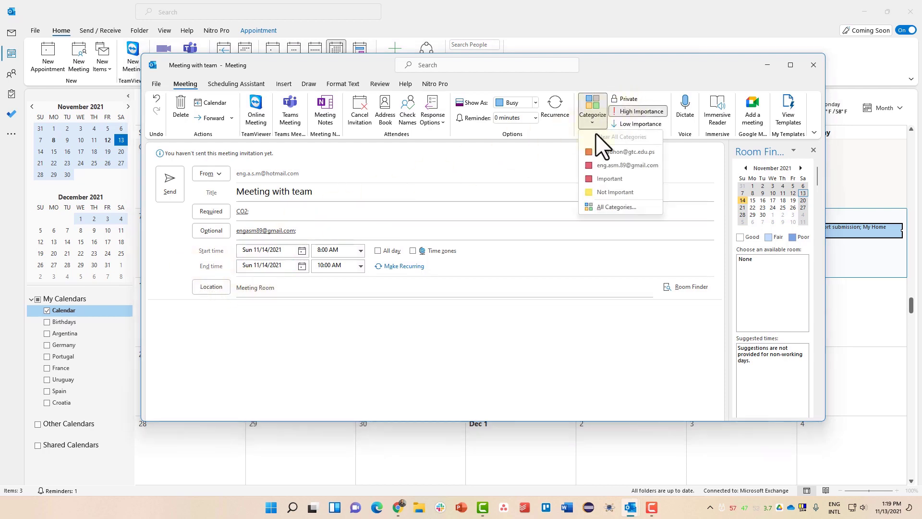
pyautogui.click(620, 179)
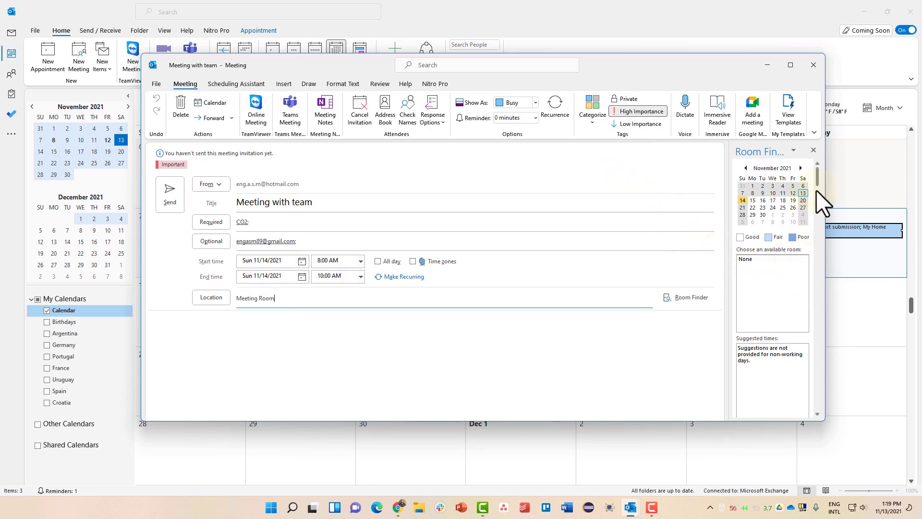
pyautogui.moveTo(817, 182)
pyautogui.mouseDown()
pyautogui.moveTo(818, 212)
pyautogui.moveTo(817, 172)
pyautogui.mouseUp()
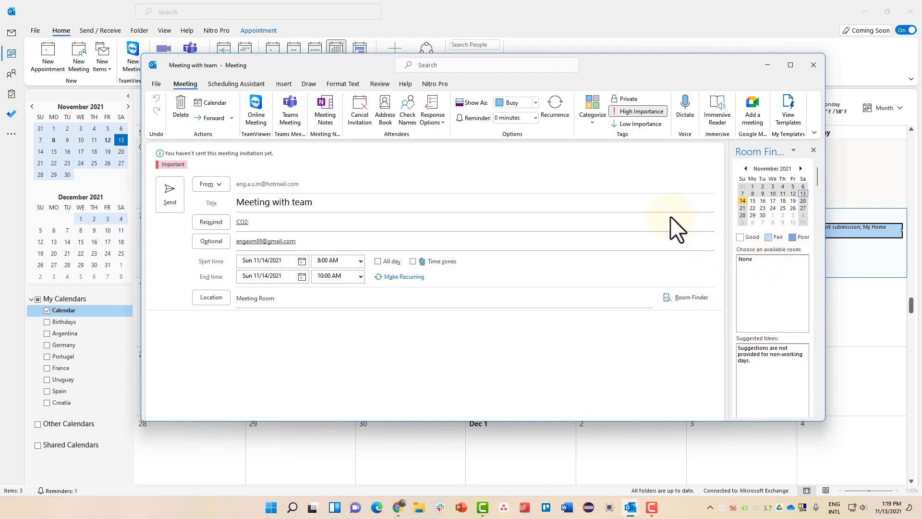
pyautogui.click(535, 117)
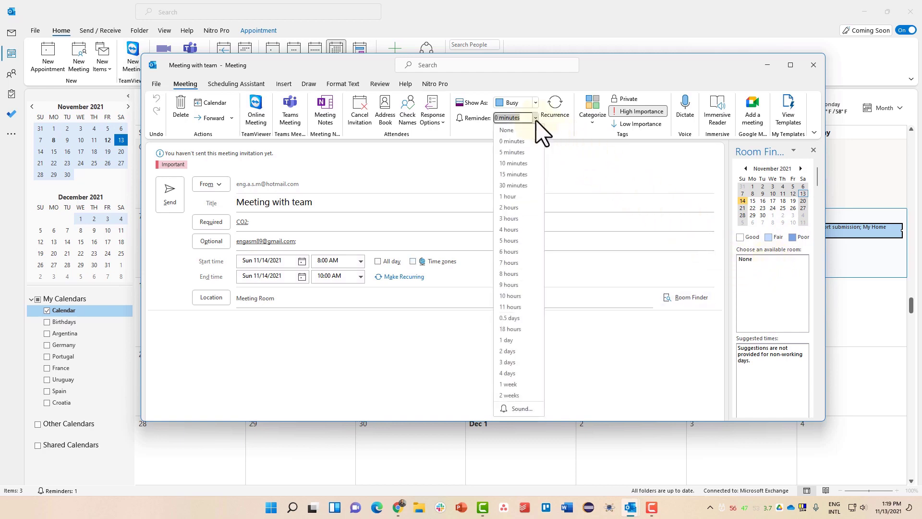
# - Set an 11-hour reminder, keep Show As on Busy, and send the meeting
pyautogui.click(510, 308)
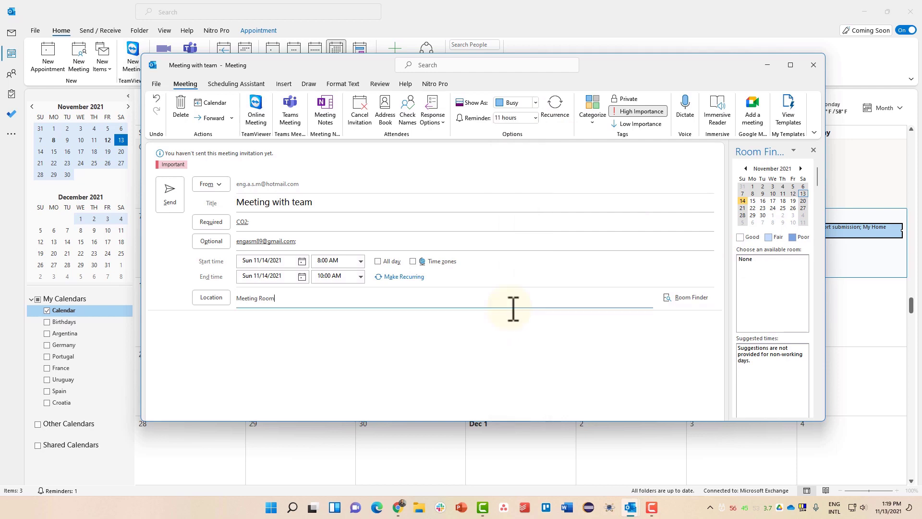
pyautogui.click(535, 102)
pyautogui.click(539, 156)
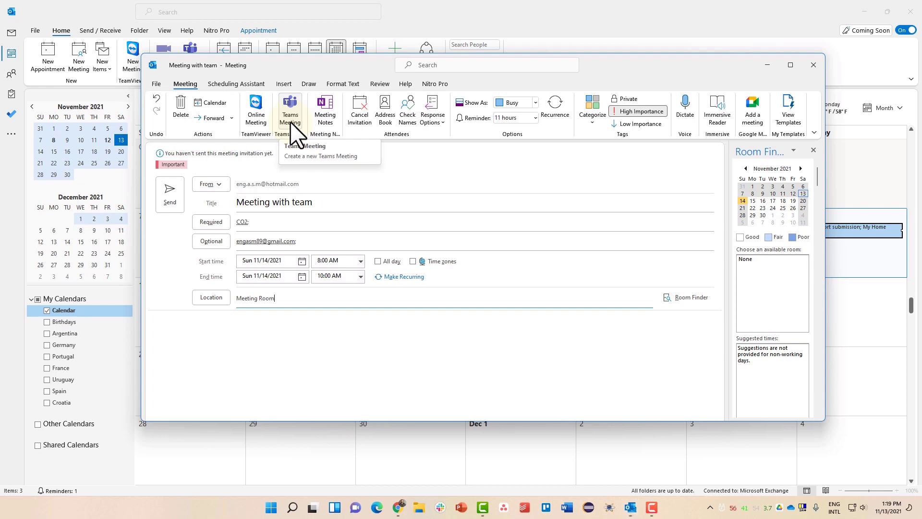
pyautogui.click(170, 194)
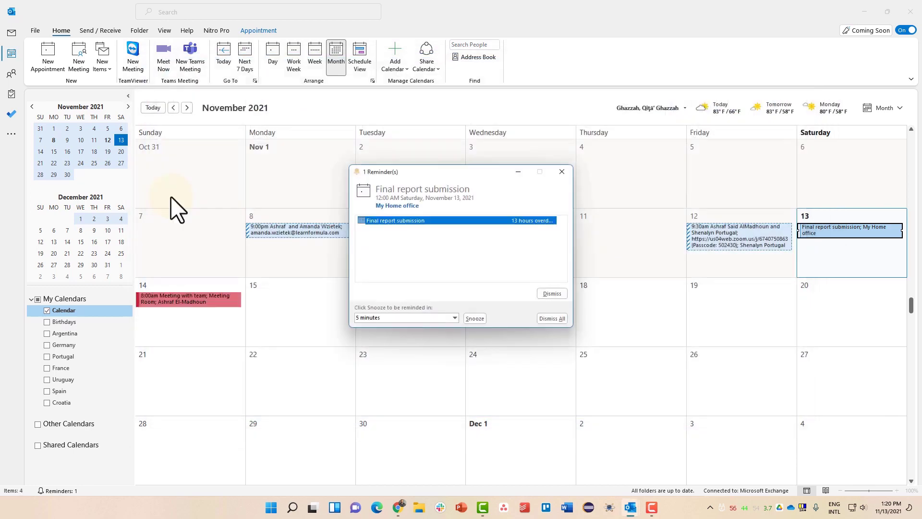
# - Dismiss the overdue reminder, select the Meeting with team appointment, then return to Mail
pyautogui.click(563, 173)
pyautogui.moveTo(206, 298)
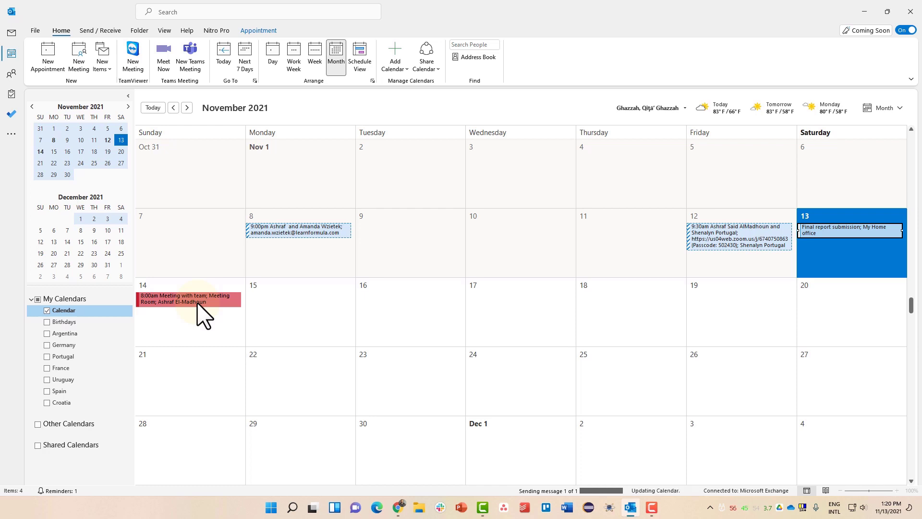
pyautogui.click(197, 301)
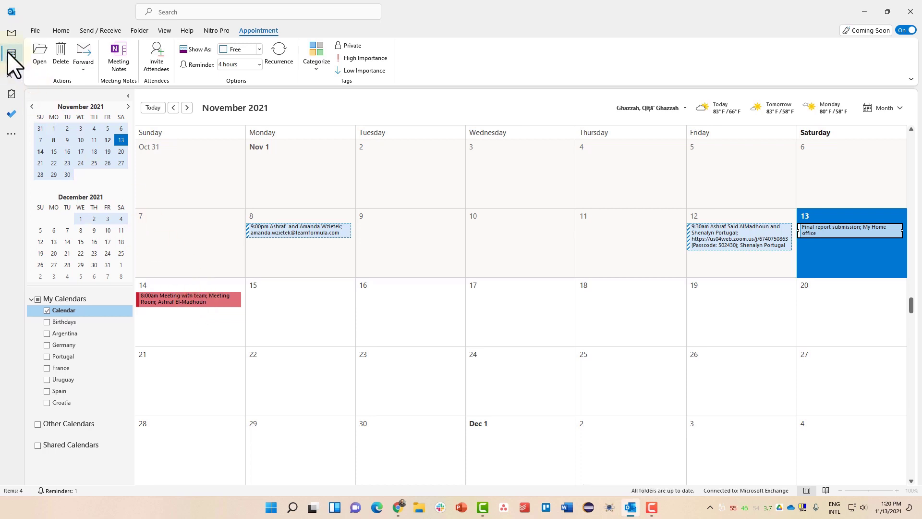
pyautogui.moveTo(8, 55)
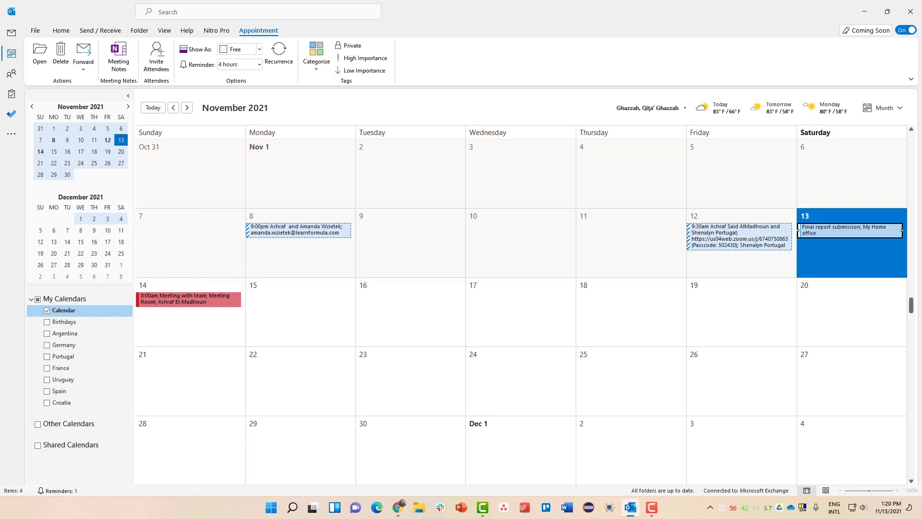
pyautogui.press('F10')
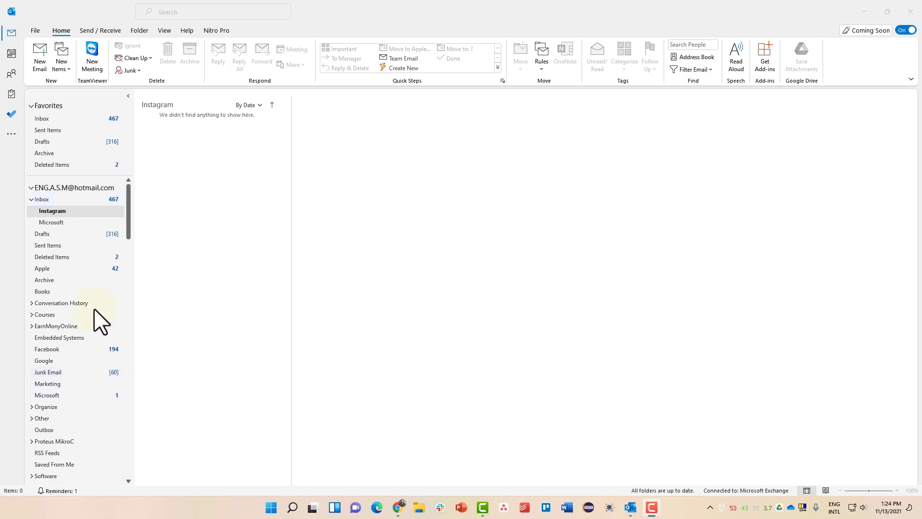
# - Create a 'My To Do List 2022' folder under To-Do List in Tasks and open it
pyautogui.click(14, 94)
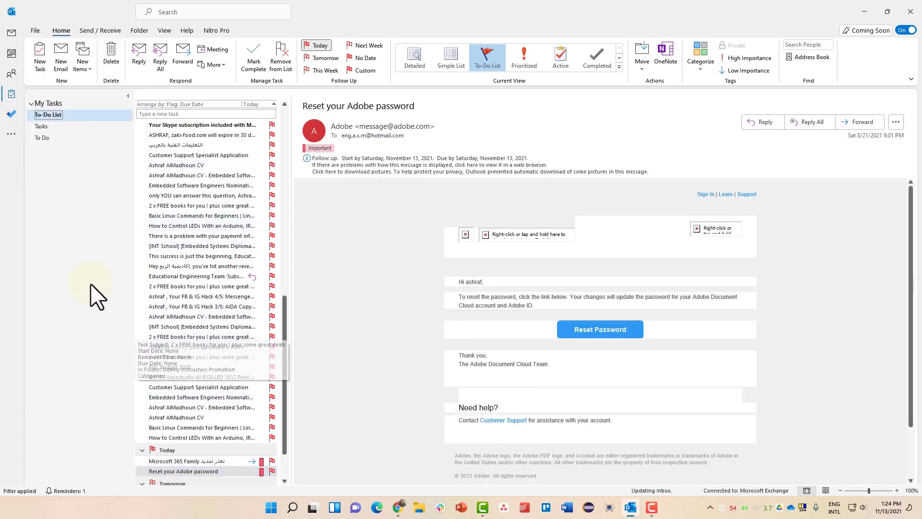
pyautogui.rightClick(62, 115)
pyautogui.click(91, 136)
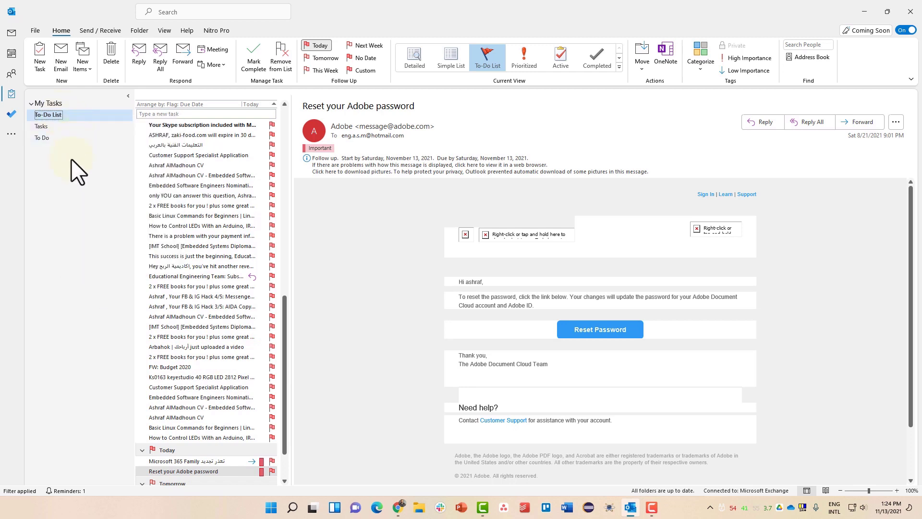
pyautogui.write('T')
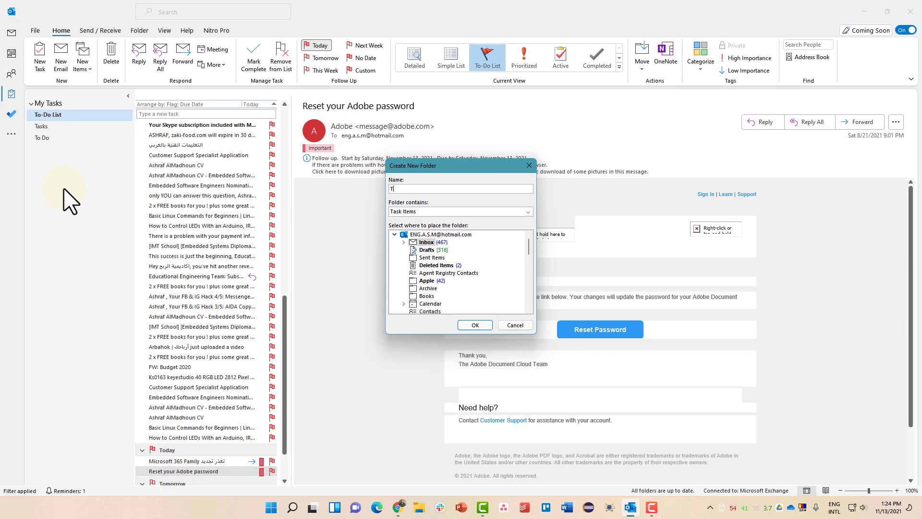
pyautogui.press('BackSpace')
pyautogui.write('My To Do List 202')
pyautogui.press('BackSpace')
pyautogui.press('BackSpace')
pyautogui.write('2022')
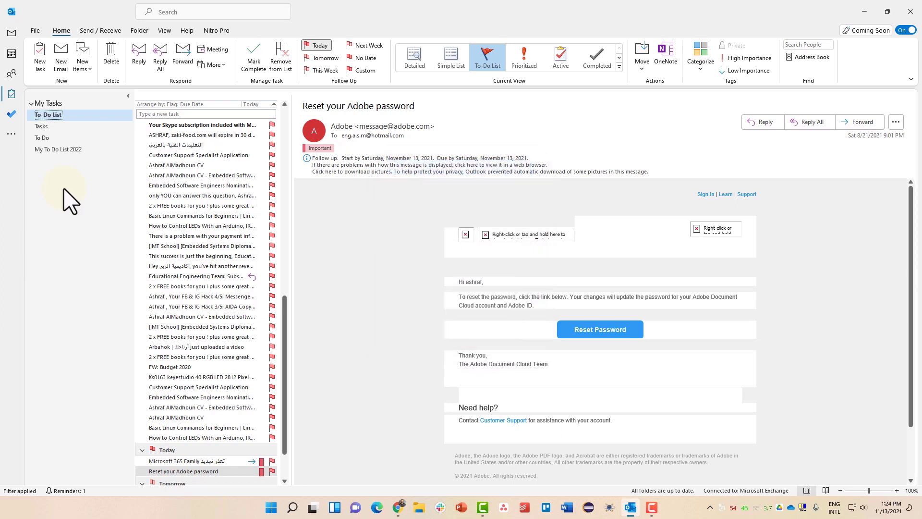
pyautogui.click(89, 150)
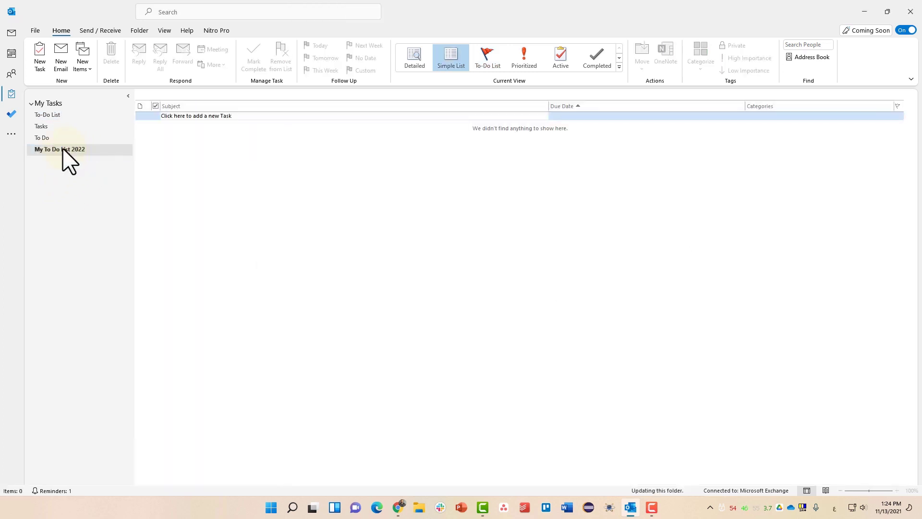
# - Add the tasks 'Write a report' and 'Submit a video' to the list
pyautogui.click(208, 116)
pyautogui.write('صوا')
pyautogui.press('BackSpace')
pyautogui.press('BackSpace')
pyautogui.press('BackSpace')
pyautogui.press('super+space')
pyautogui.write('Write a r')
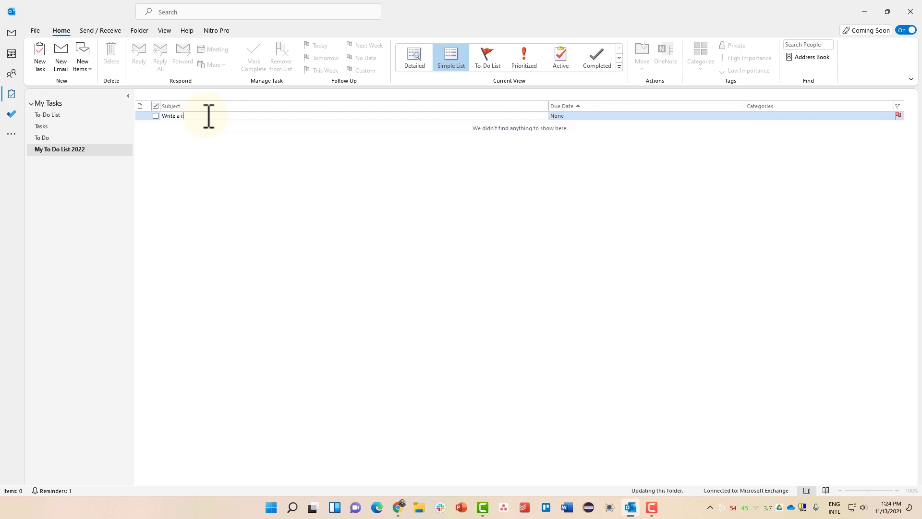
pyautogui.write('epost')
pyautogui.write('t')
pyautogui.press('Return')
pyautogui.write('Subm')
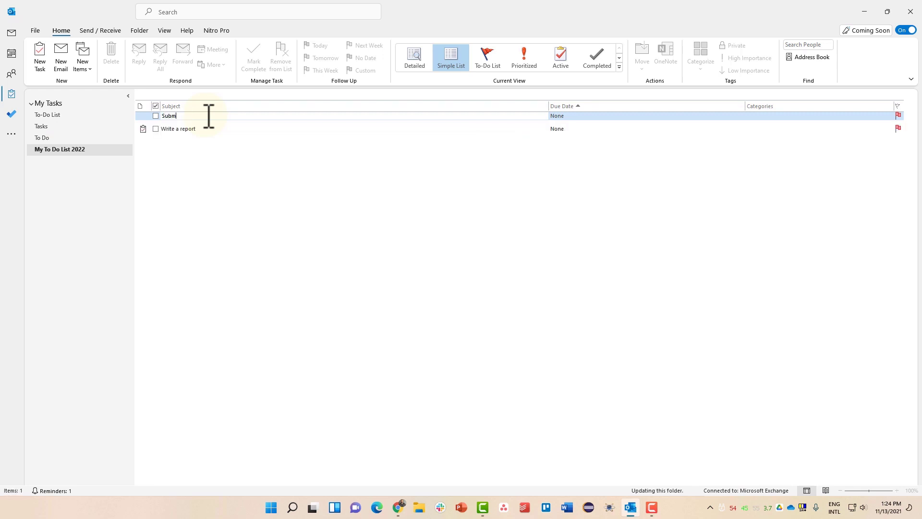
pyautogui.write('it a video')
pyautogui.press('Return')
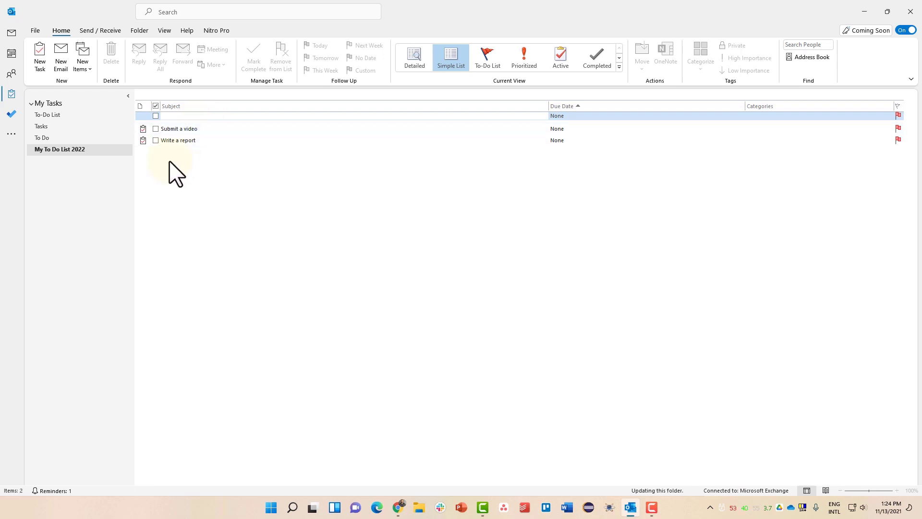
# - Leave Write a report incomplete and give Submit a video a Sat 11/20/2021 due date
pyautogui.click(155, 141)
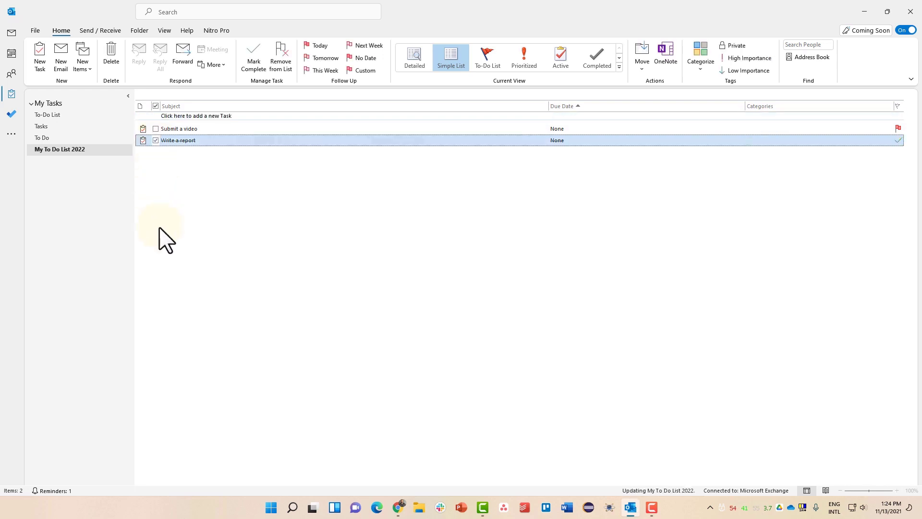
pyautogui.click(156, 140)
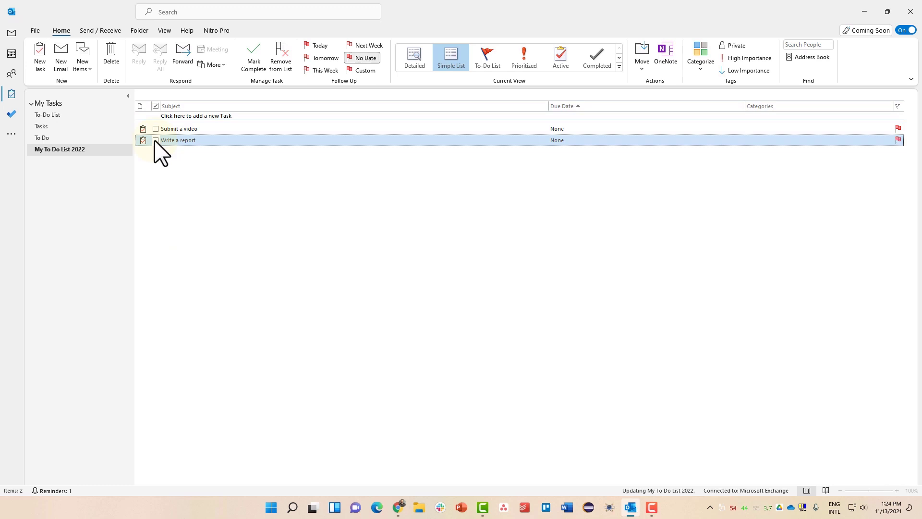
pyautogui.click(577, 129)
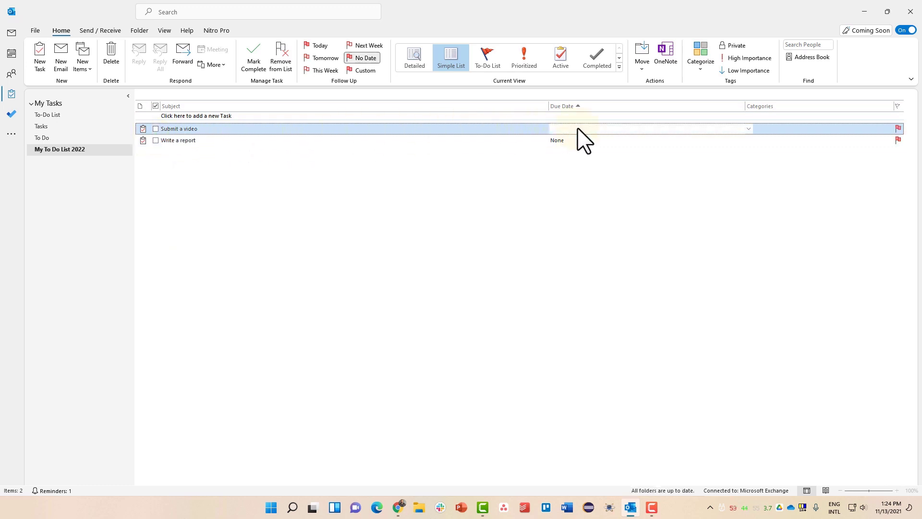
pyautogui.click(748, 128)
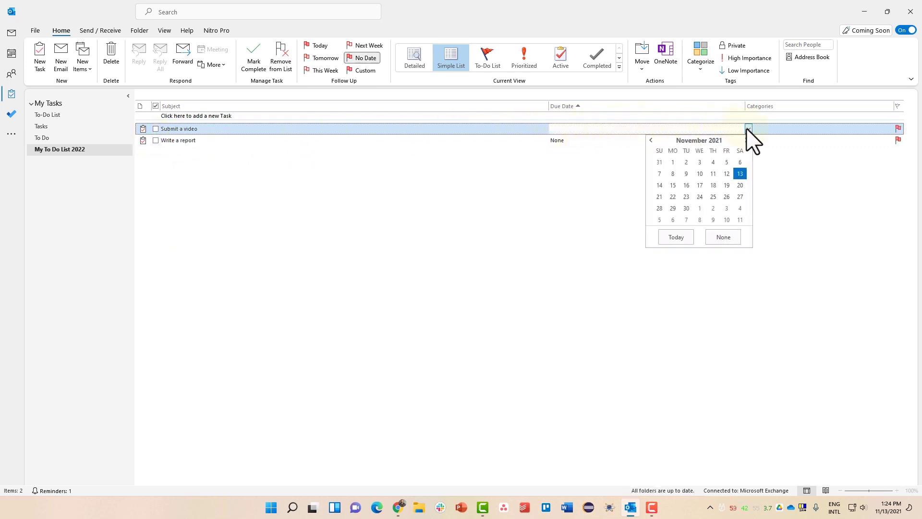
pyautogui.click(740, 185)
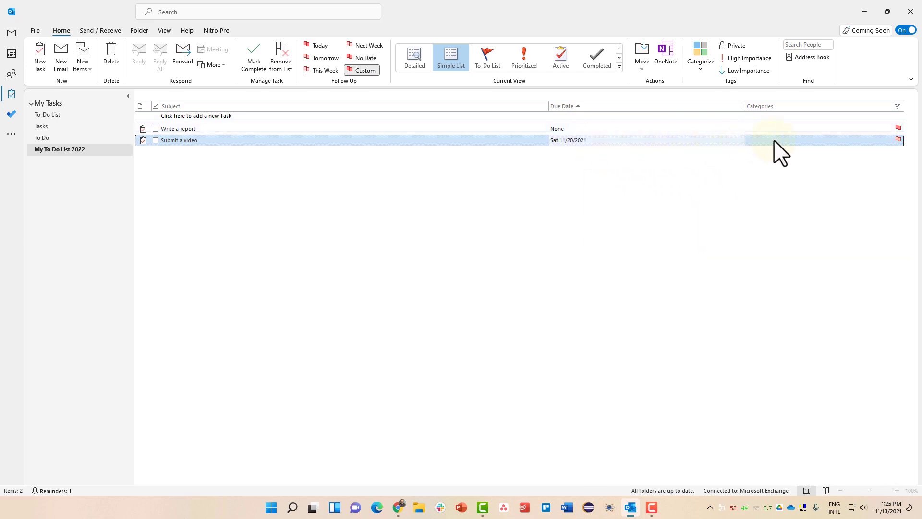
pyautogui.click(899, 140)
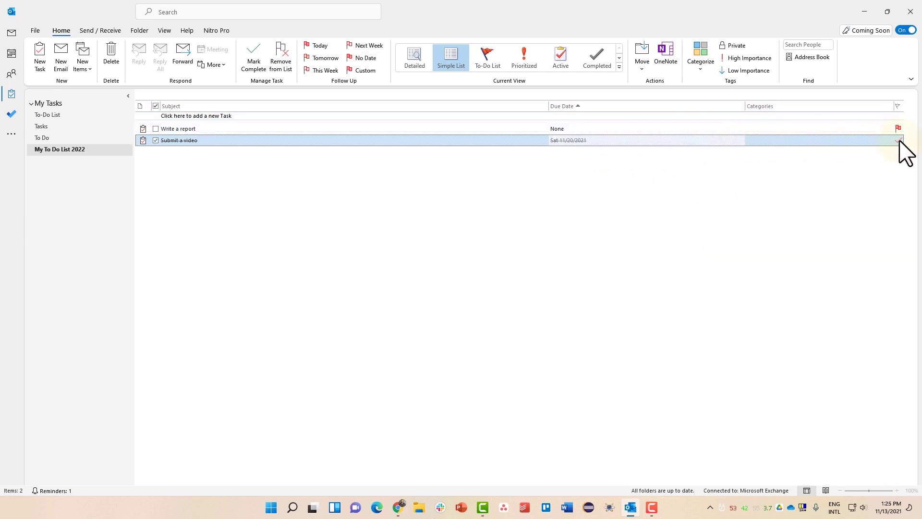
pyautogui.click(898, 141)
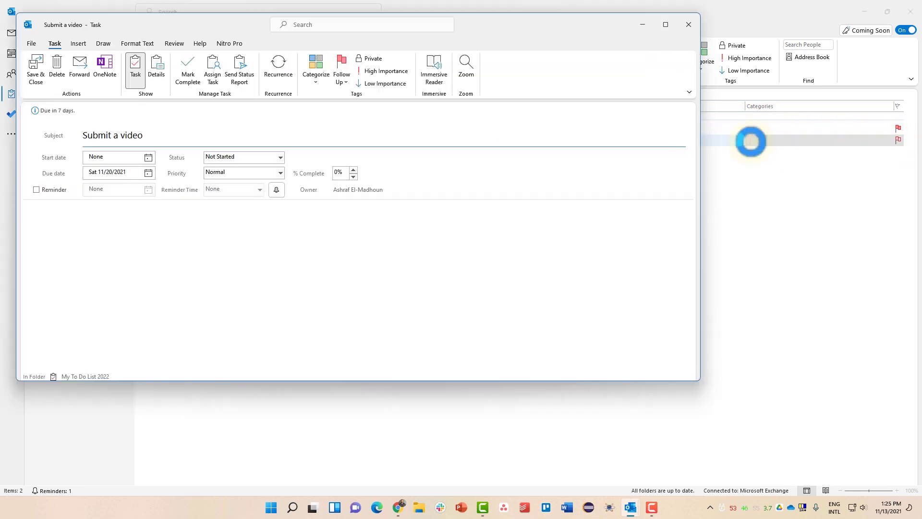
# - Save Submit a video as In Progress, High priority, 50% complete, then begin a new task
pyautogui.click(688, 24)
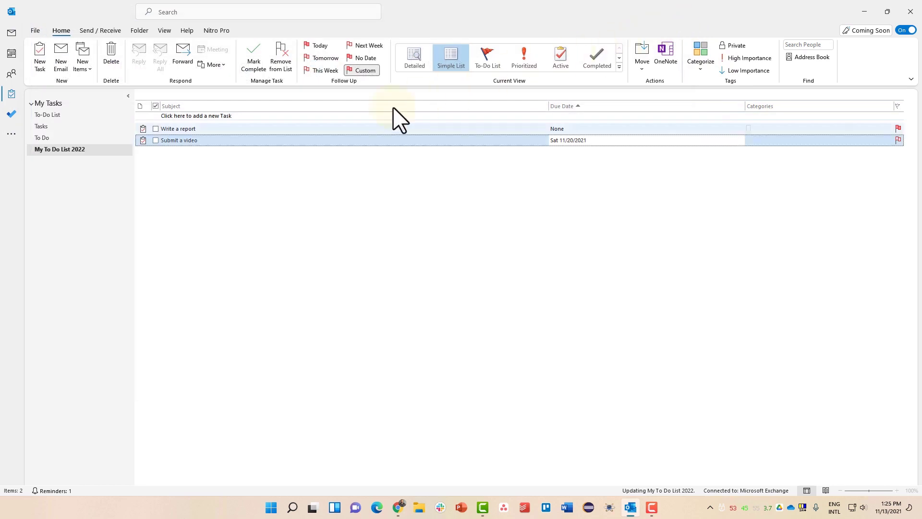
pyautogui.doubleClick(283, 140)
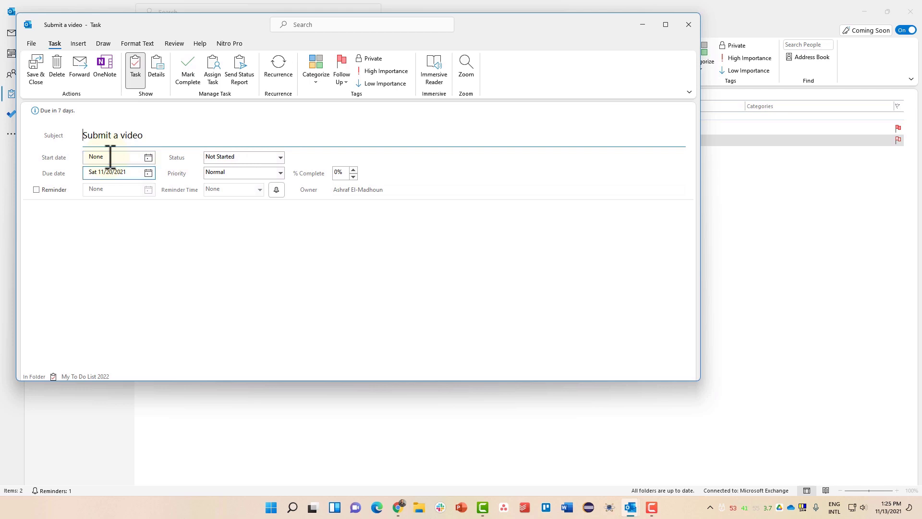
pyautogui.click(270, 156)
pyautogui.click(270, 156)
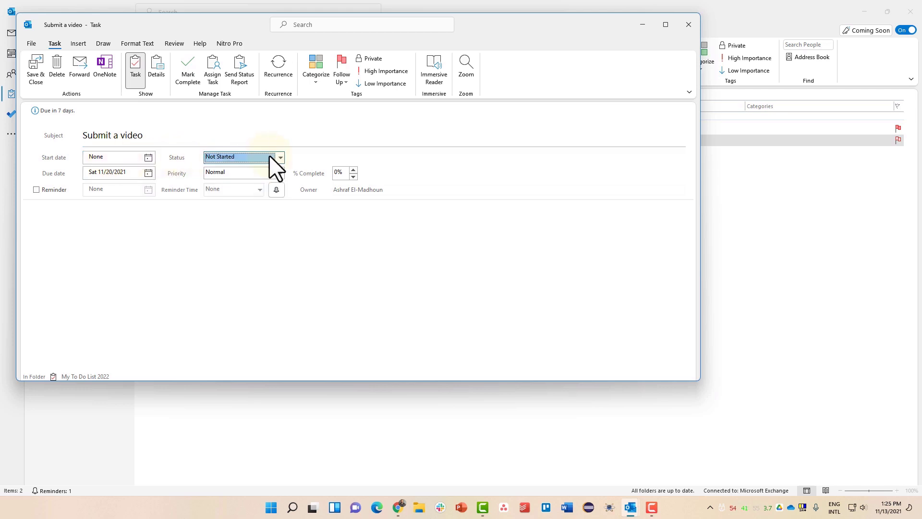
pyautogui.click(264, 157)
pyautogui.click(228, 175)
pyautogui.click(229, 173)
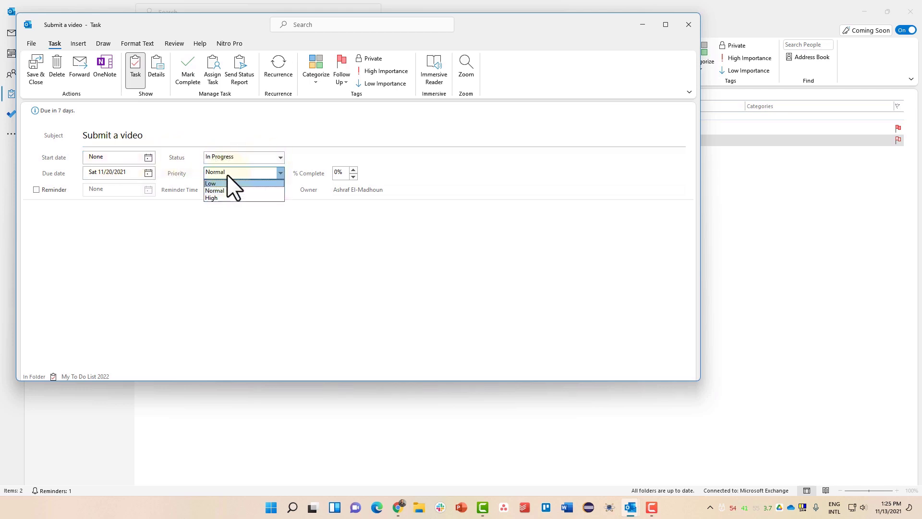
pyautogui.click(215, 197)
pyautogui.click(340, 173)
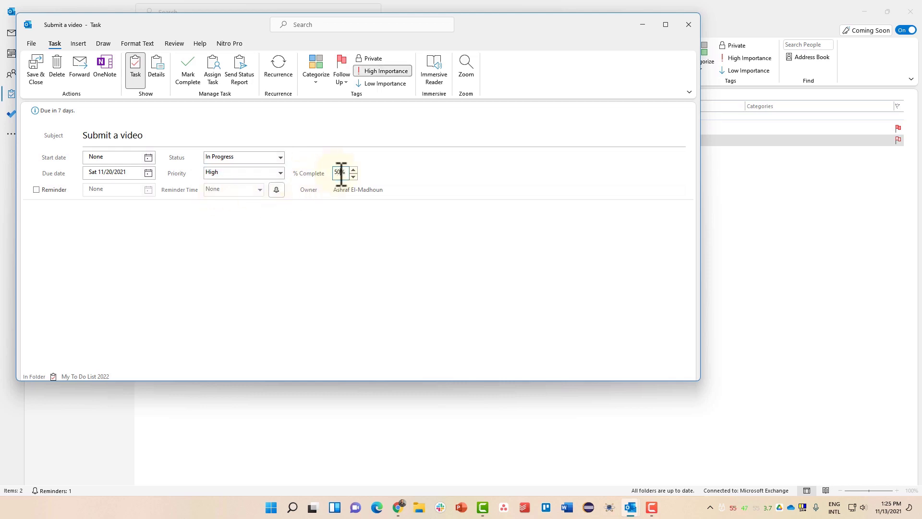
pyautogui.click(36, 77)
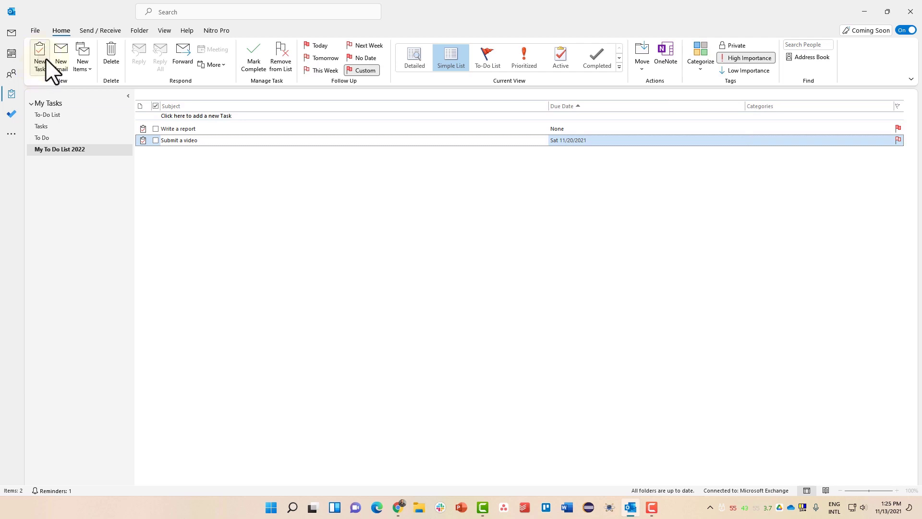
pyautogui.click(38, 53)
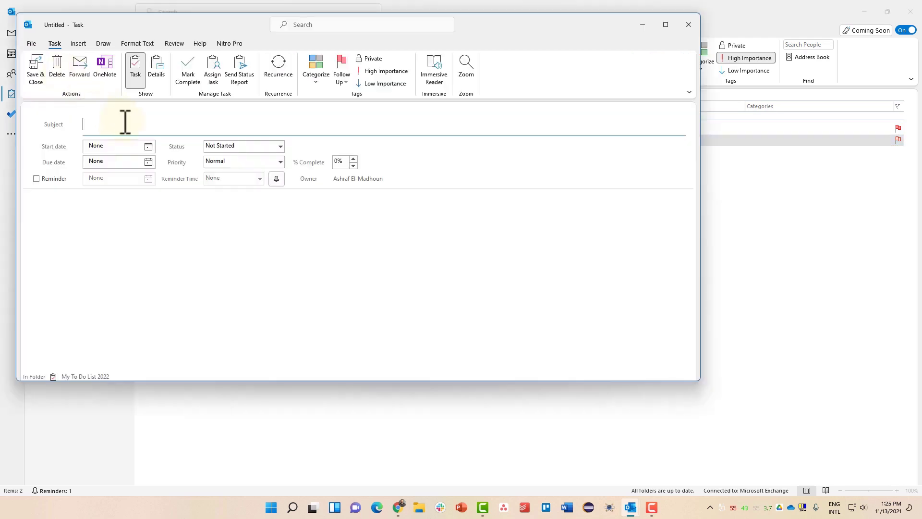
# - Create 'new task' starting and due Sat 11/20/2021 with an 8:00 AM reminder, and save it
pyautogui.write('new task')
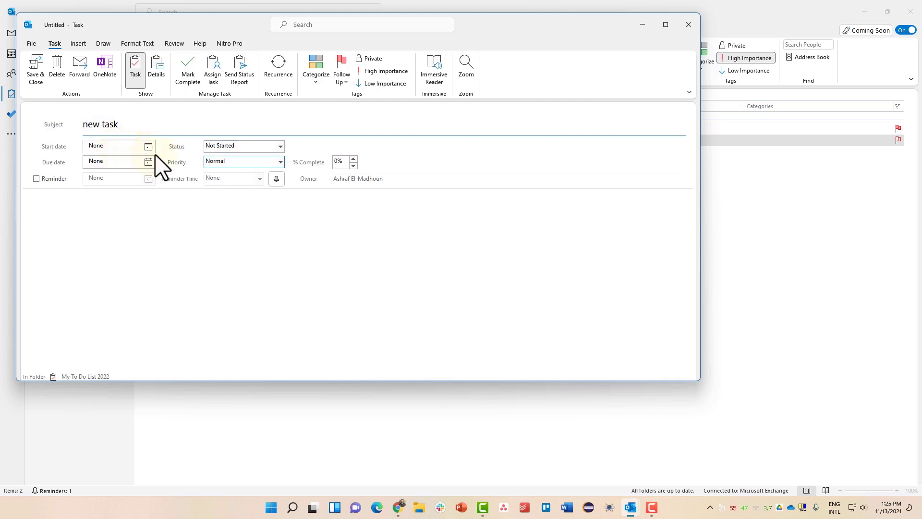
pyautogui.click(275, 179)
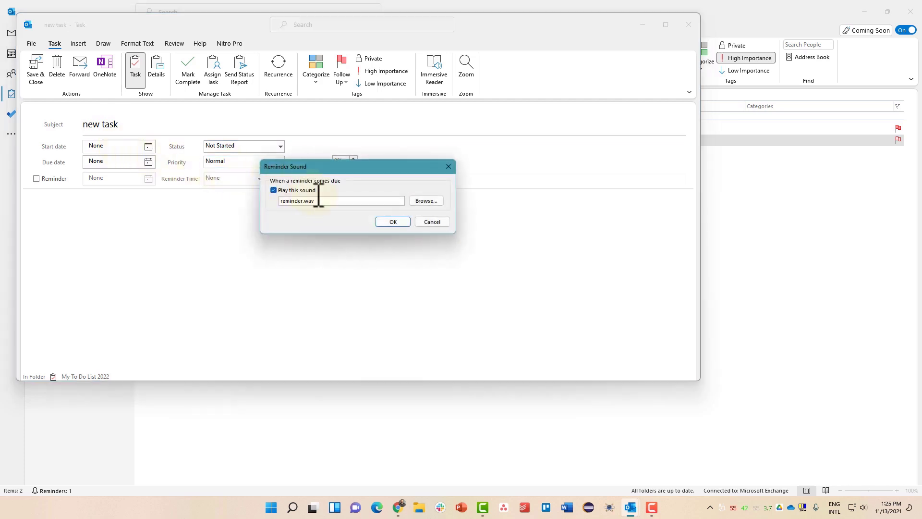
pyautogui.click(392, 221)
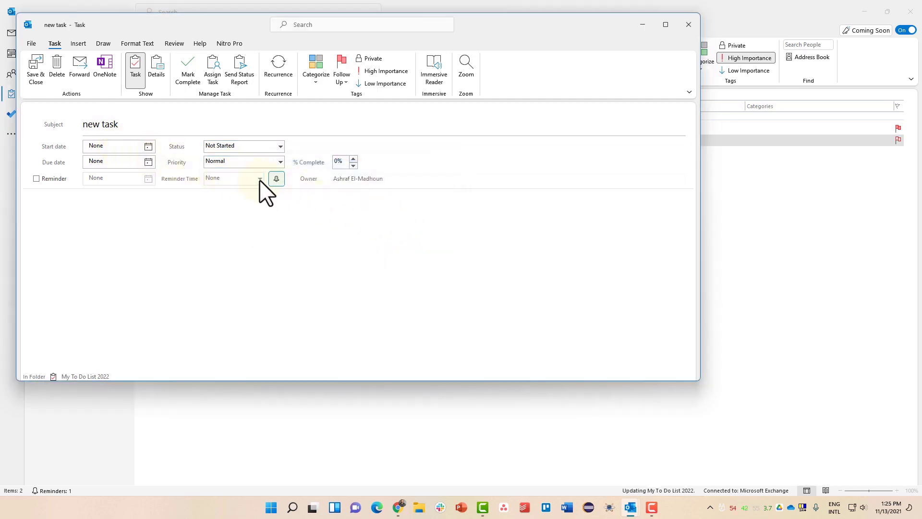
pyautogui.click(145, 145)
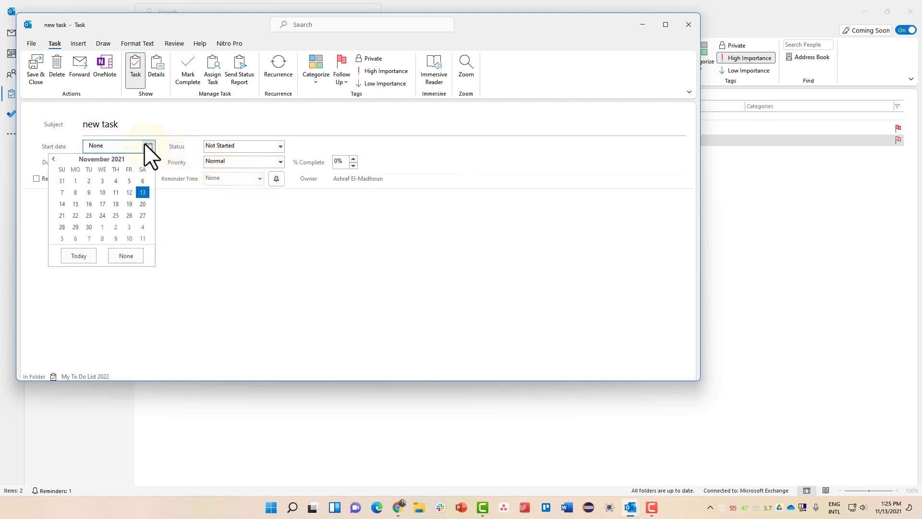
pyautogui.click(143, 216)
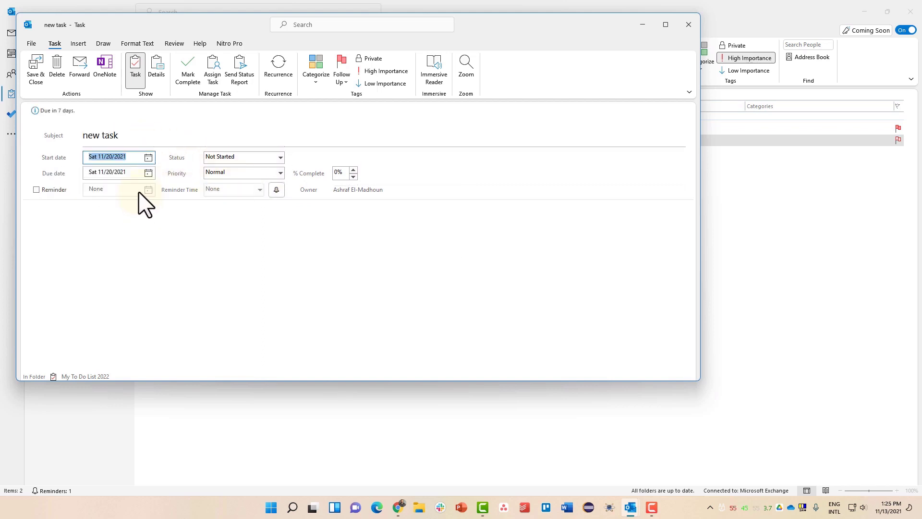
pyautogui.click(37, 190)
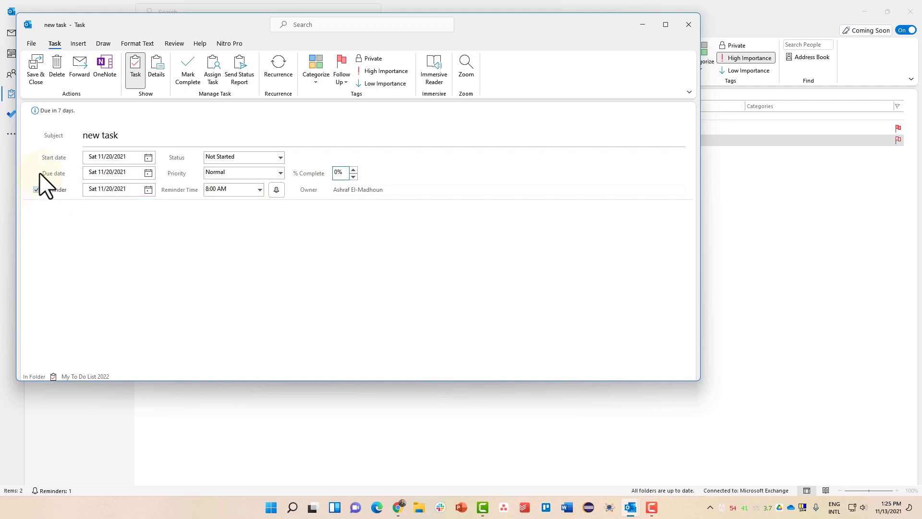
pyautogui.click(42, 77)
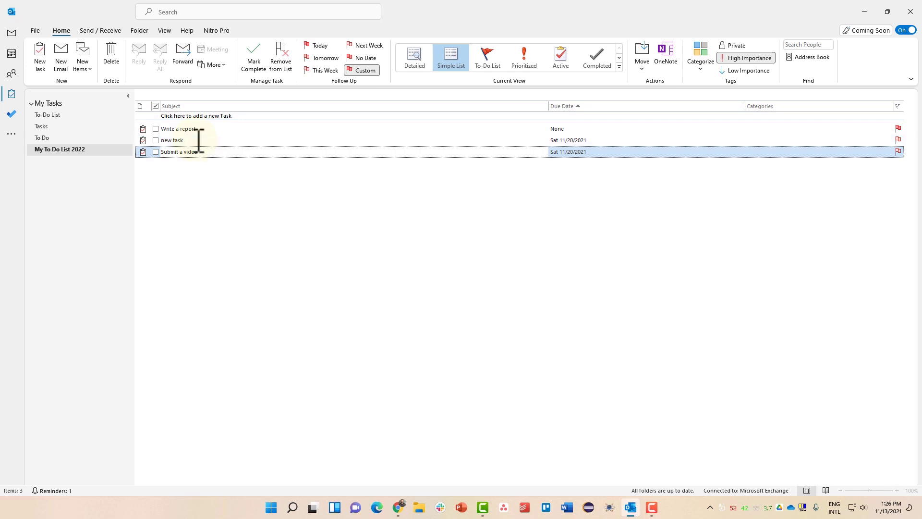
# - Start another task and make it an assignment addressed to CO2
pyautogui.click(40, 58)
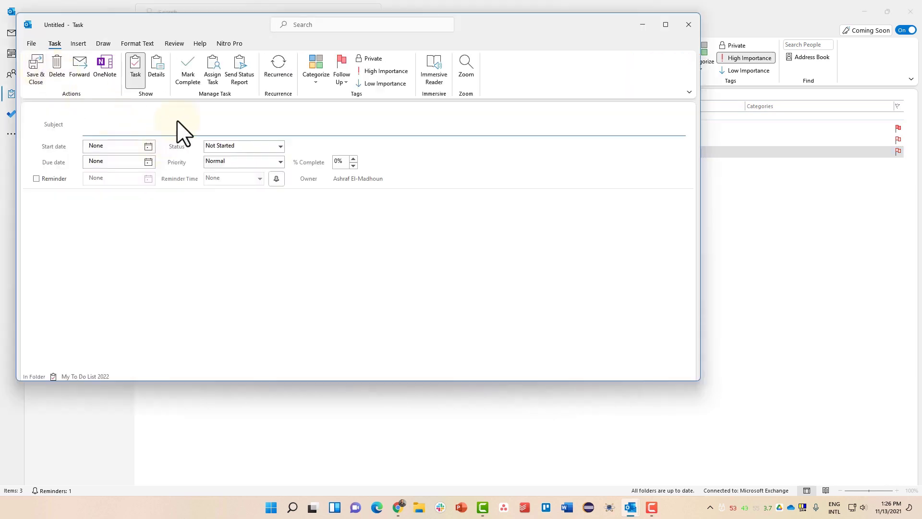
pyautogui.click(209, 79)
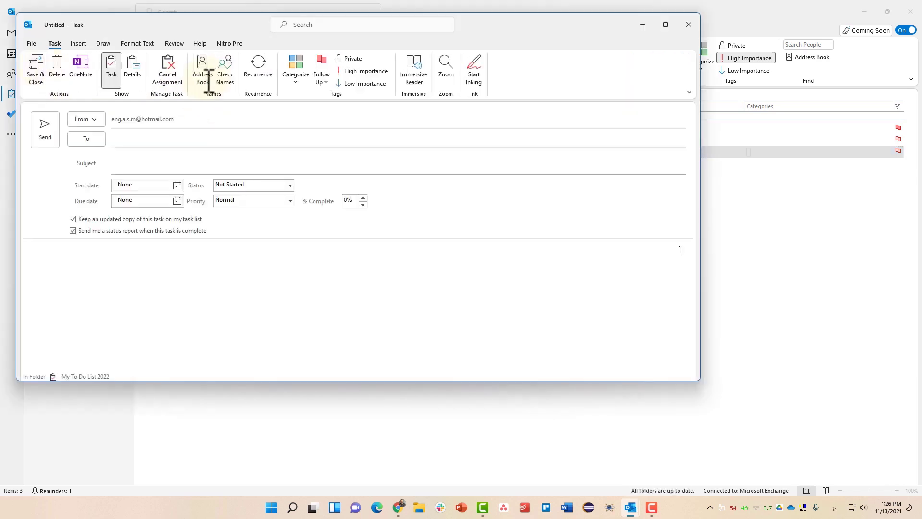
pyautogui.click(146, 143)
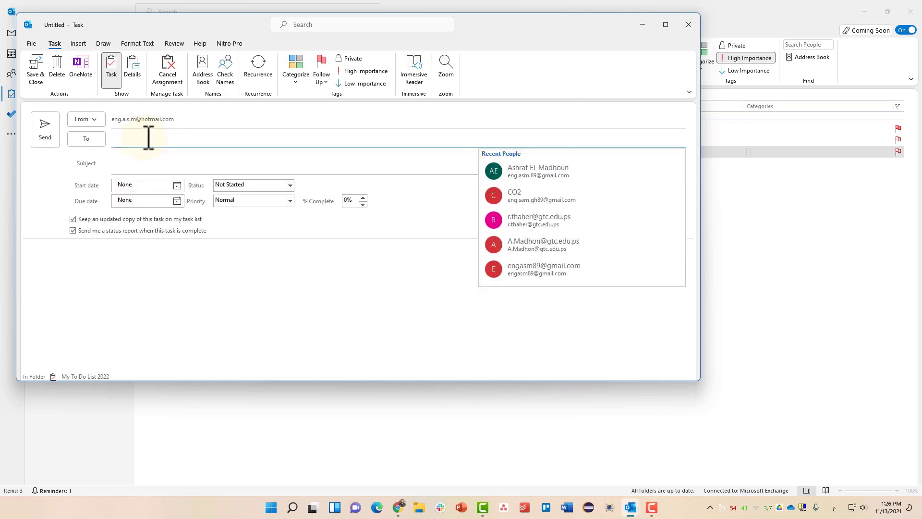
pyautogui.click(149, 138)
pyautogui.click(149, 138)
pyautogui.click(606, 197)
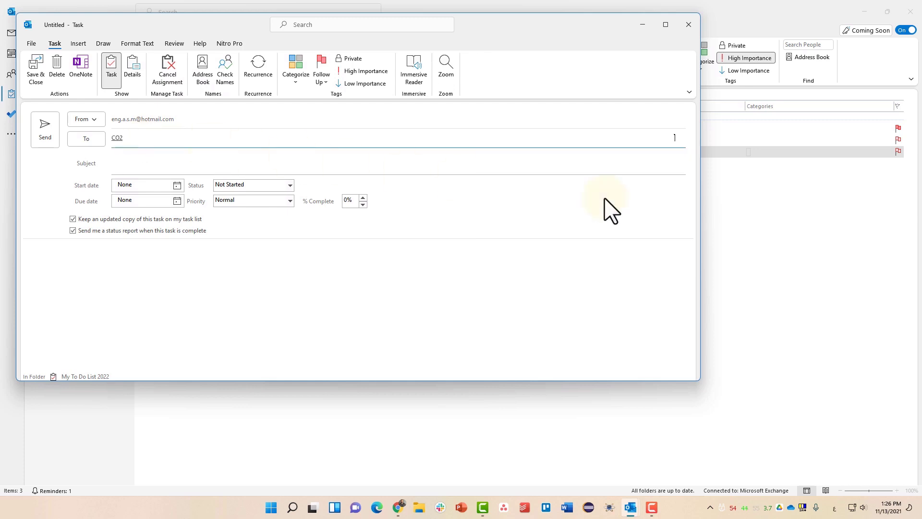
# - Enter the subject 'assigned task to you', fixing the stray Arabic input
pyautogui.click(196, 167)
pyautogui.write('شسا')
pyautogui.press('BackSpace')
pyautogui.press('BackSpace')
pyautogui.press('super+space')
pyautogui.write('assign ta')
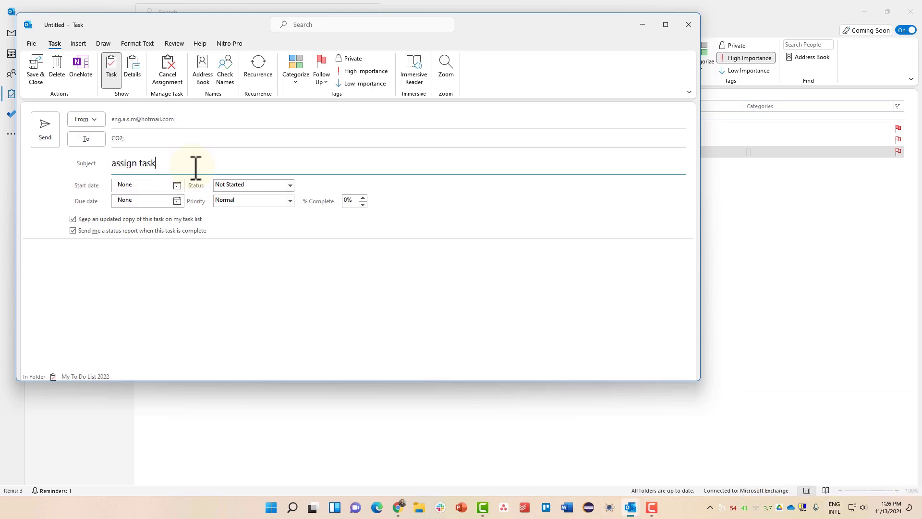
pyautogui.write('sk')
pyautogui.press('Left')
pyautogui.press('Left')
pyautogui.press('Left')
pyautogui.press('Left')
pyautogui.press('Left')
pyautogui.write('ed ')
pyautogui.write('yo')
# - Set start and due date to Sat 11/20/2021, status In Progress, priority High
pyautogui.click(161, 185)
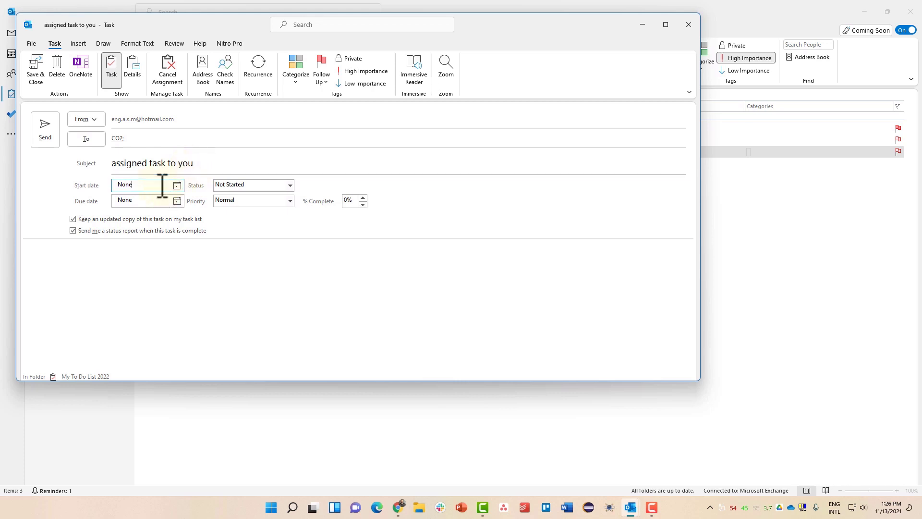
pyautogui.click(177, 186)
pyautogui.click(172, 243)
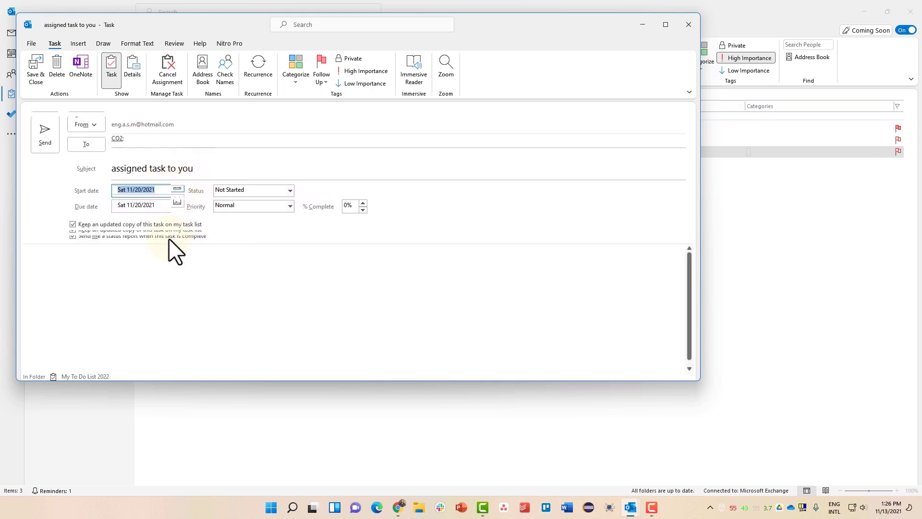
pyautogui.click(252, 199)
pyautogui.click(248, 215)
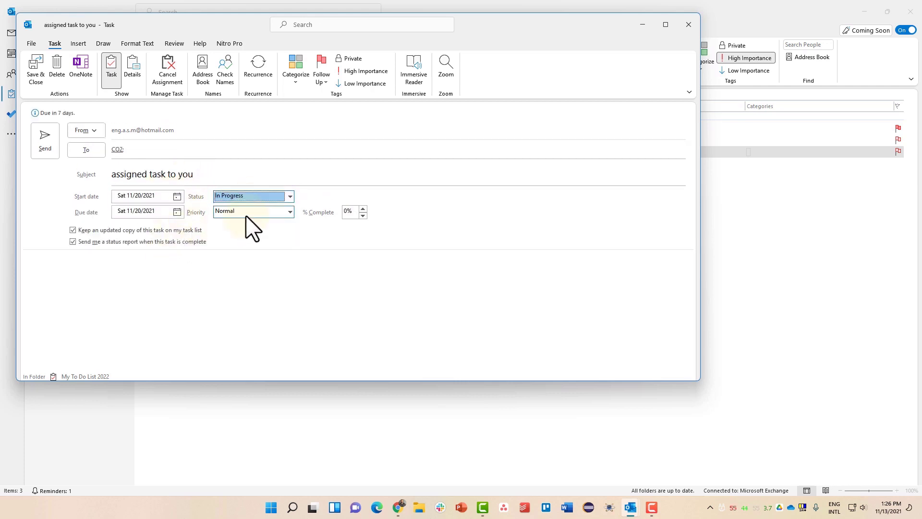
pyautogui.click(247, 212)
pyautogui.click(230, 236)
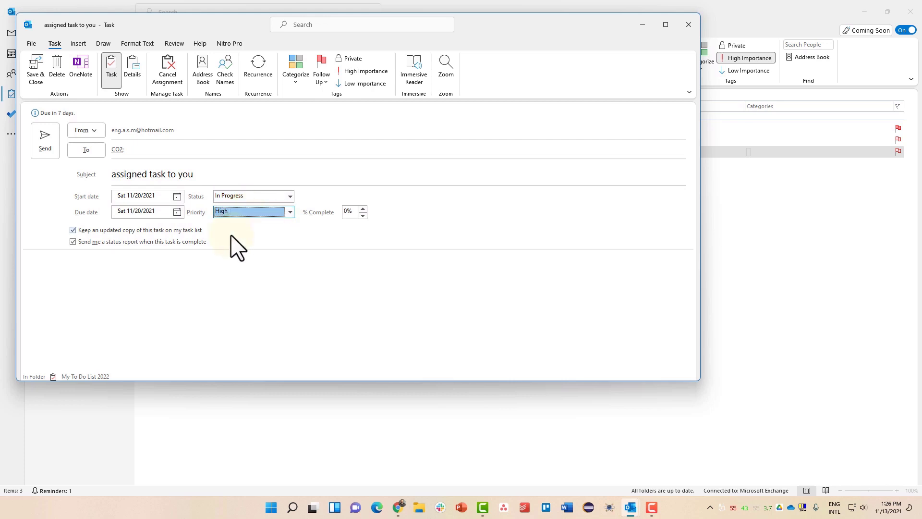
# - Send the assignment to CO2 past the Tasks-folder warning, save, reopen and send again
pyautogui.click(53, 150)
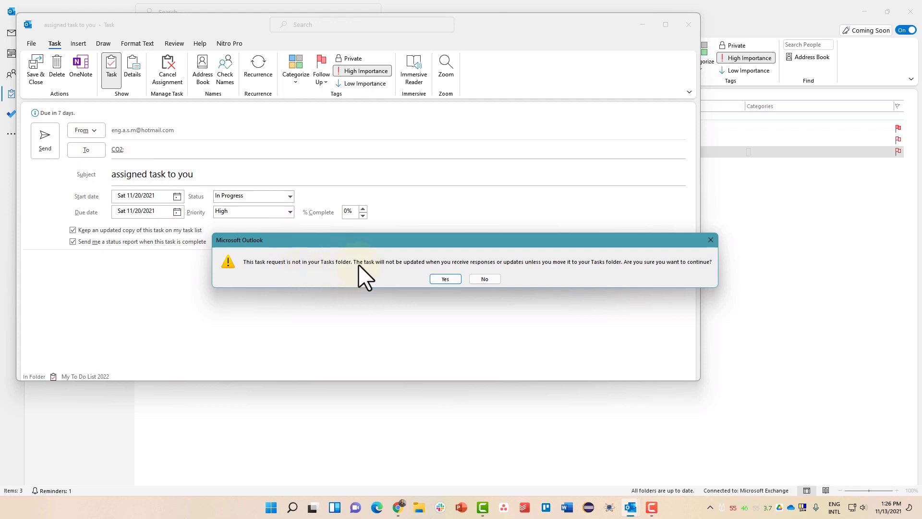
pyautogui.click(491, 278)
pyautogui.click(37, 72)
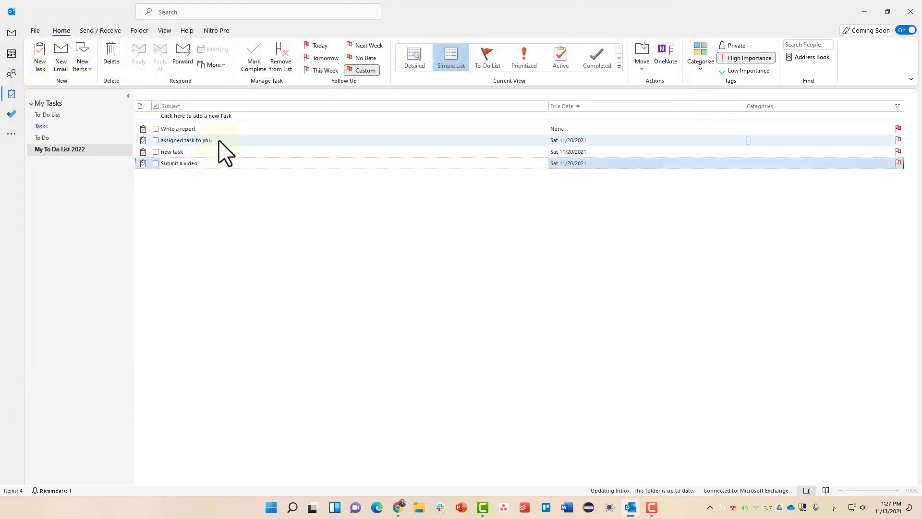
pyautogui.click(219, 139)
pyautogui.doubleClick(219, 140)
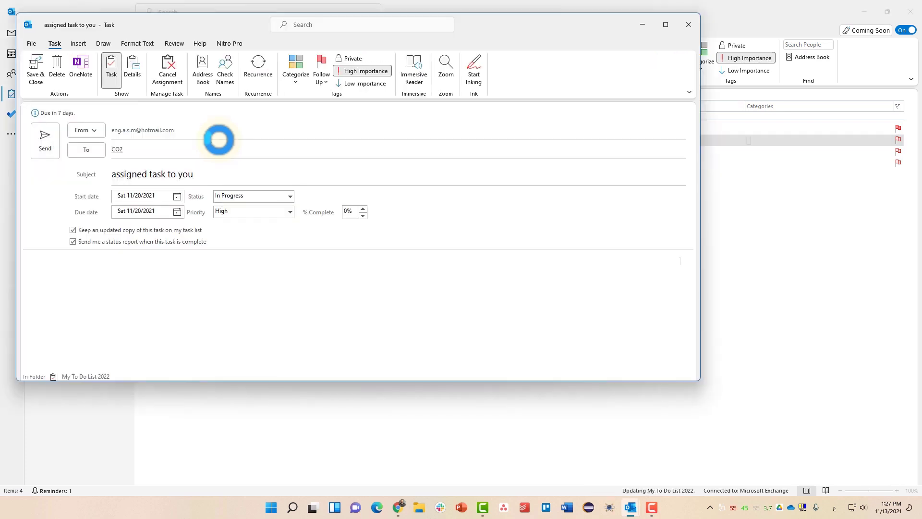
pyautogui.click(48, 146)
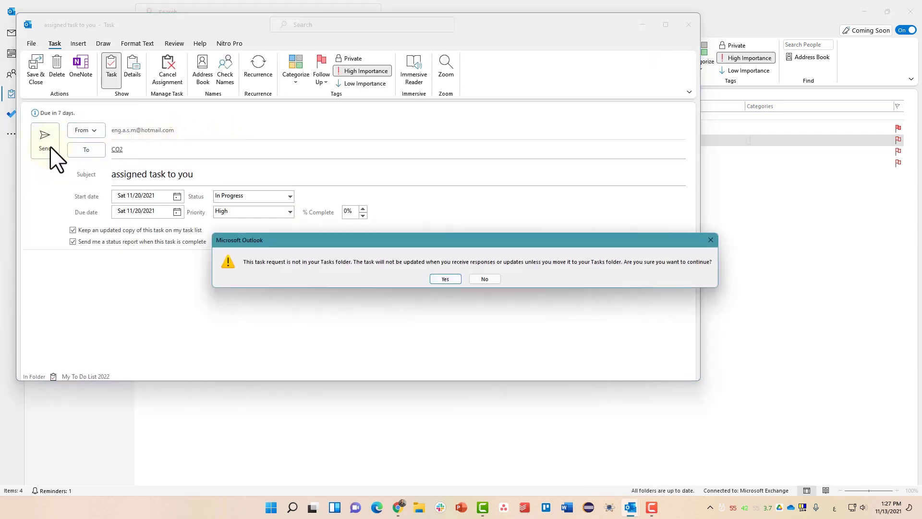
pyautogui.click(445, 278)
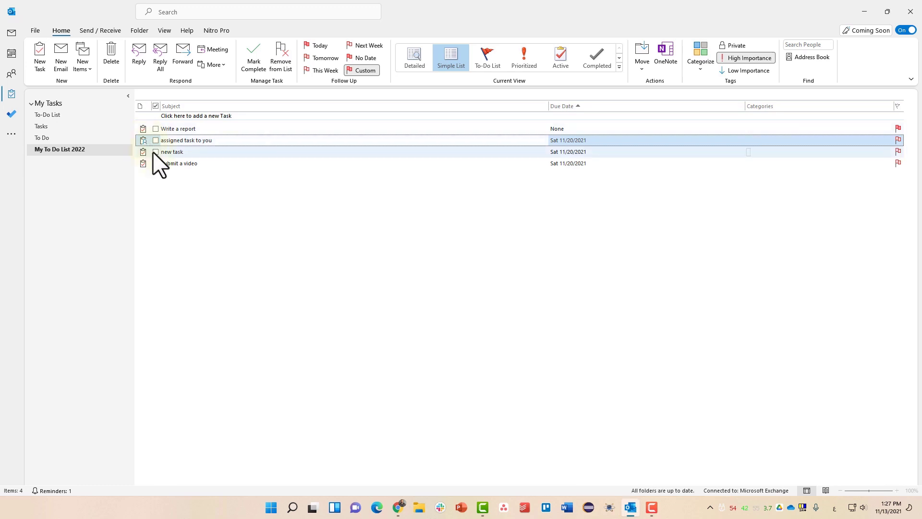
# - Mark new task, Submit a video and Write a report complete, then check the assigned task's status
pyautogui.click(155, 152)
pyautogui.click(155, 163)
pyautogui.click(156, 129)
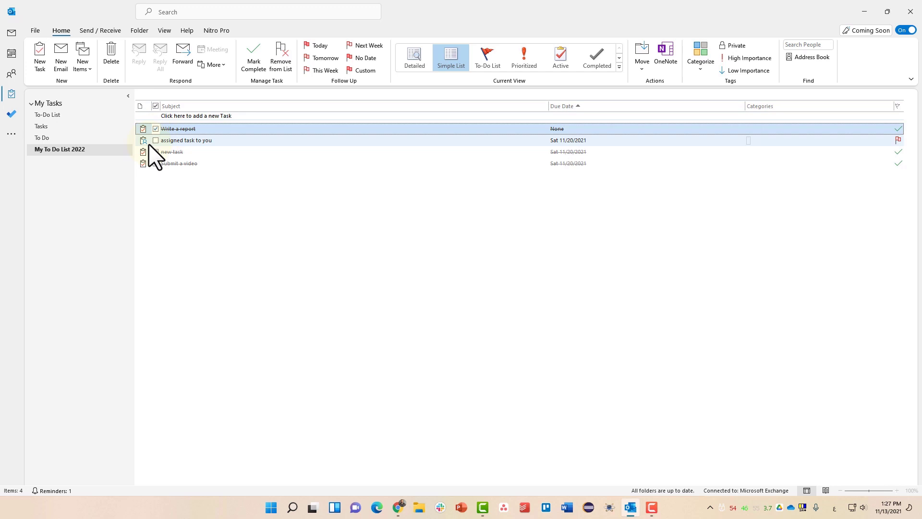
pyautogui.click(182, 140)
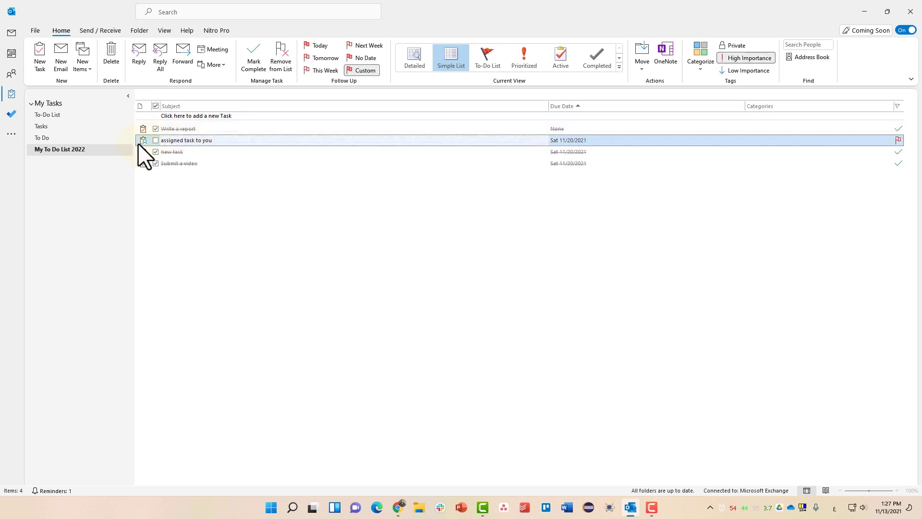
pyautogui.doubleClick(212, 141)
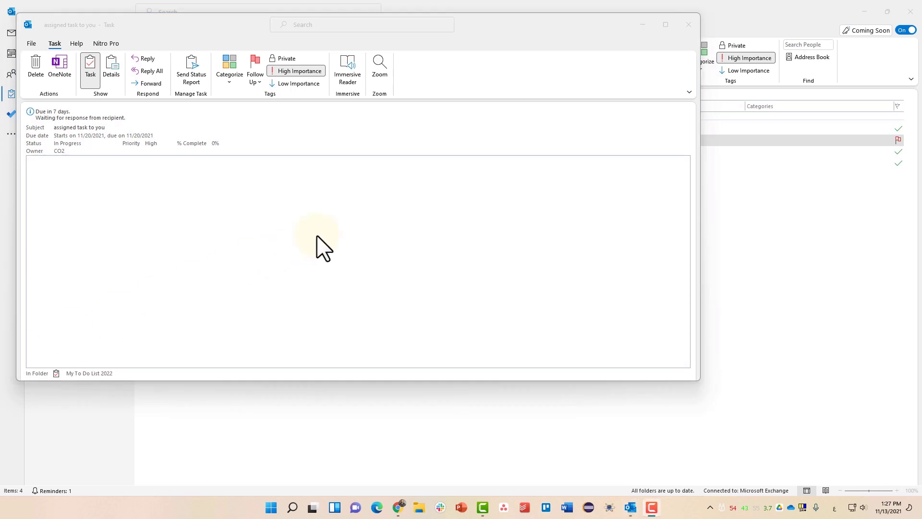
pyautogui.click(687, 24)
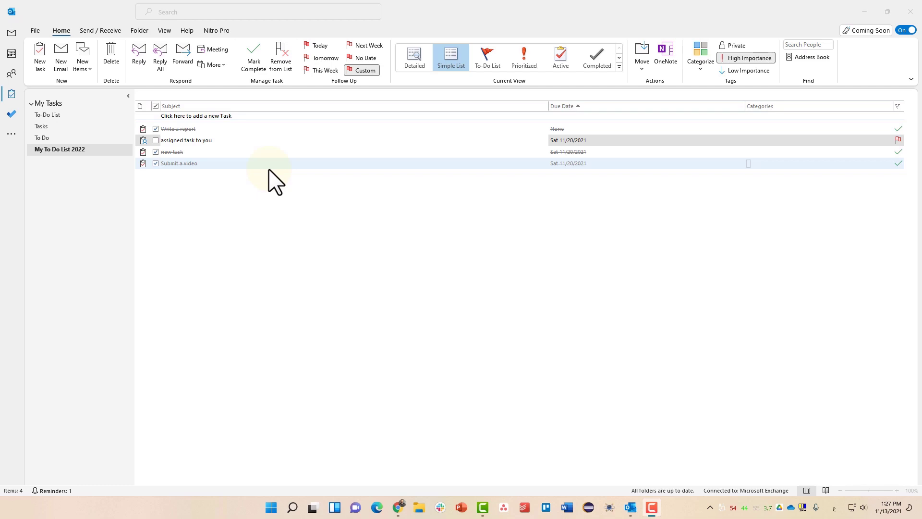
# - Browse the To-Do List, then open Inbox > Microsoft and view a Microsoft 365 Family message
pyautogui.click(94, 116)
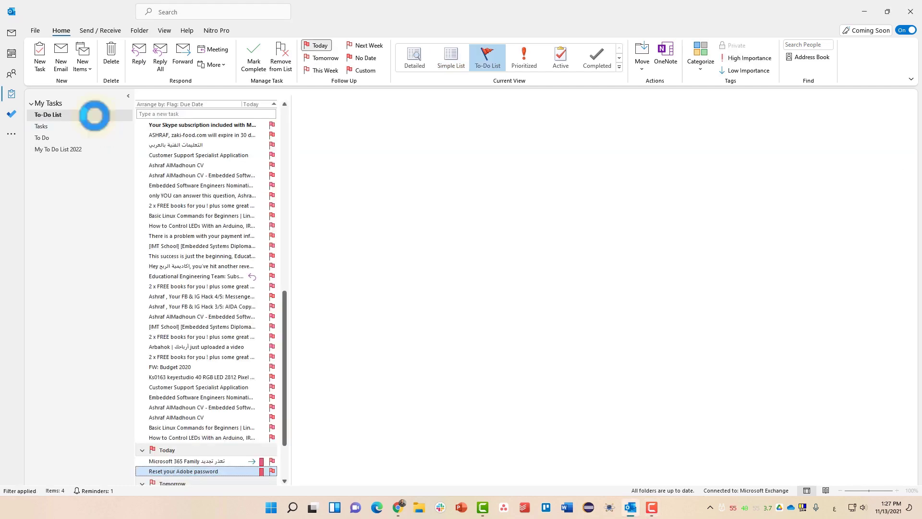
pyautogui.scroll(-3, 194, 272)
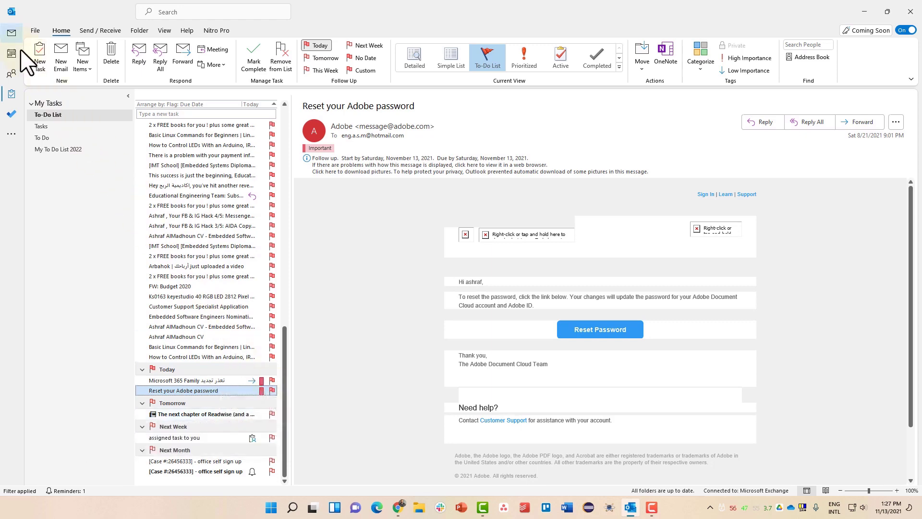
pyautogui.click(11, 33)
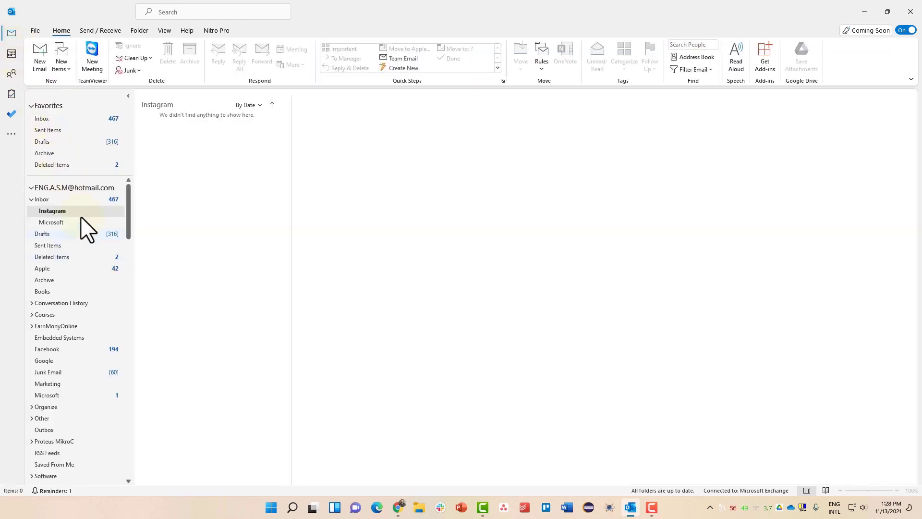
pyautogui.click(85, 222)
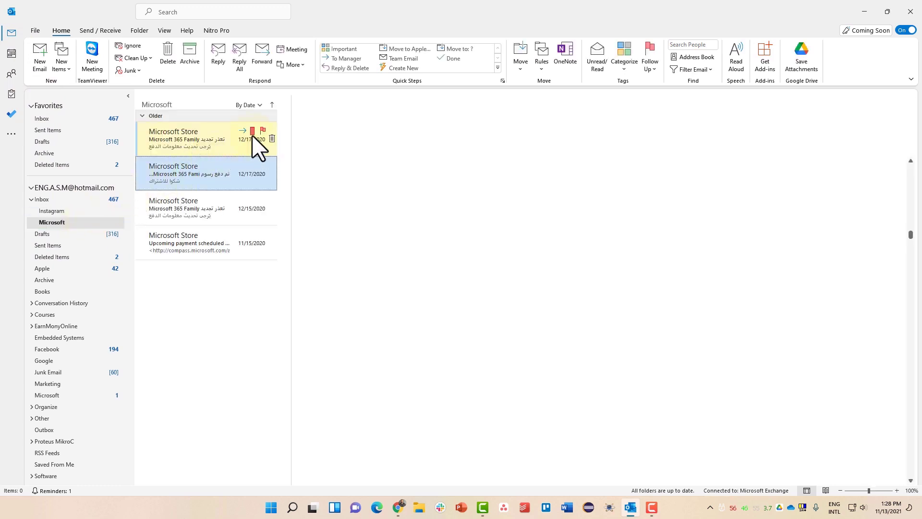
pyautogui.rightClick(262, 131)
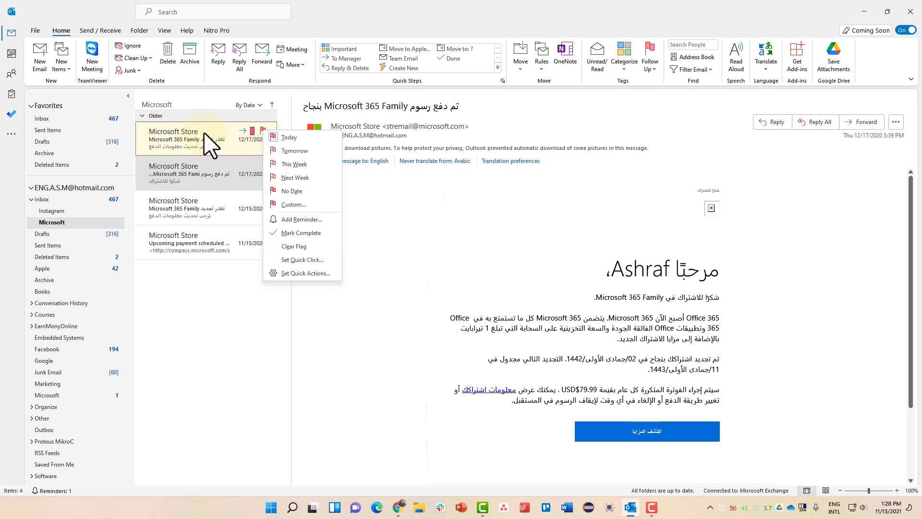
pyautogui.click(290, 165)
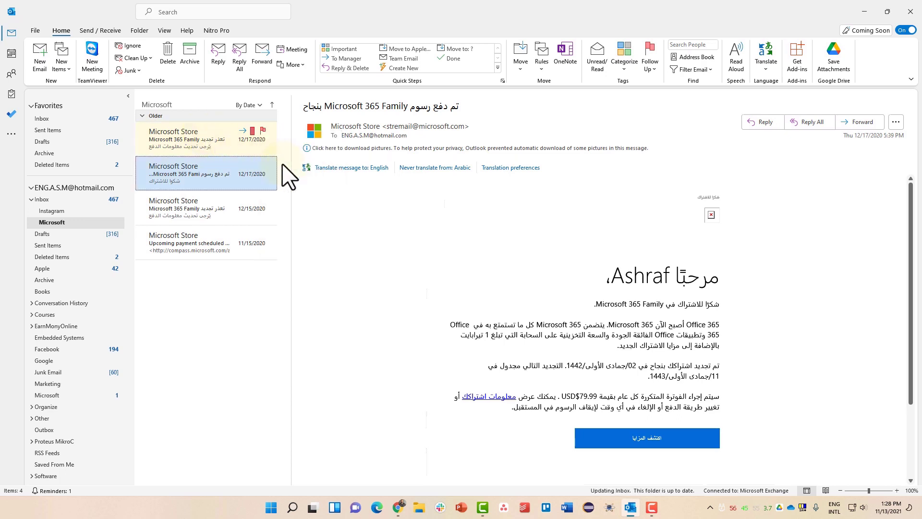
pyautogui.click(12, 95)
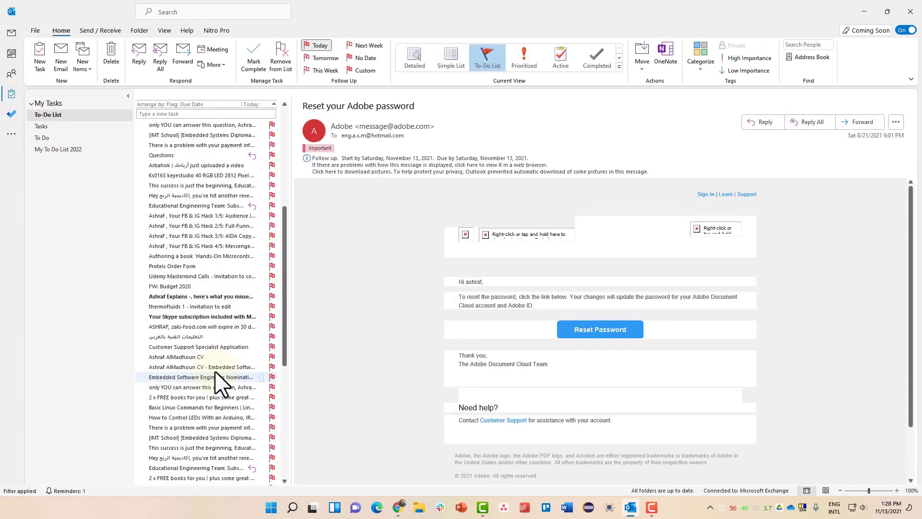
pyautogui.scroll(-2, 219, 383)
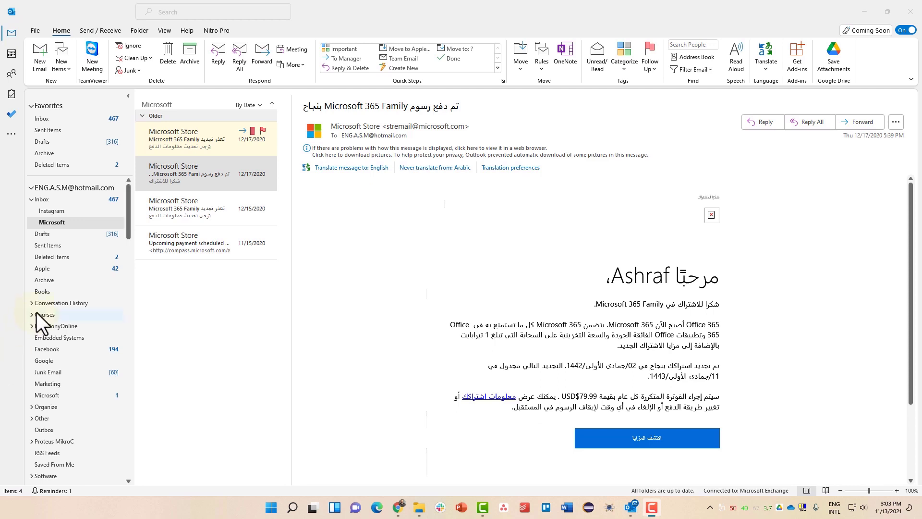
# - Open the Account Settings dialog from the File > Account Settings menu
pyautogui.click(33, 33)
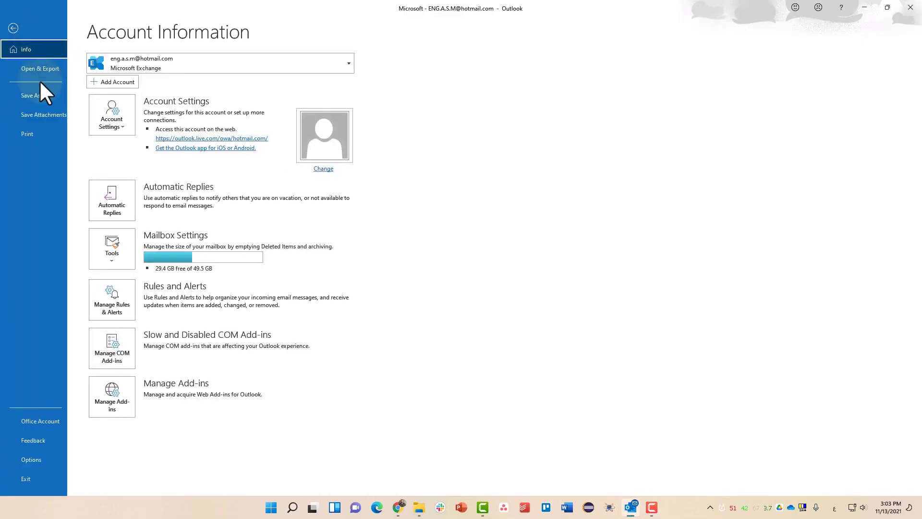
pyautogui.click(116, 131)
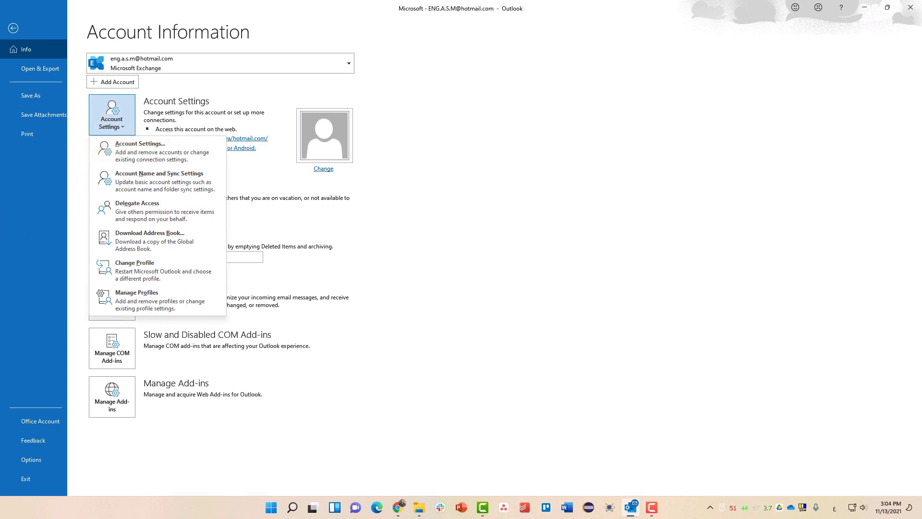
pyautogui.click(118, 121)
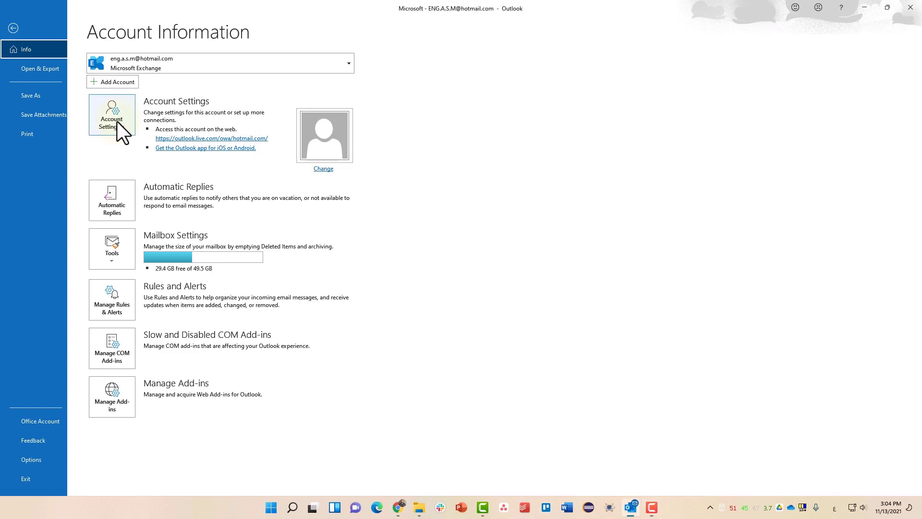
pyautogui.click(112, 130)
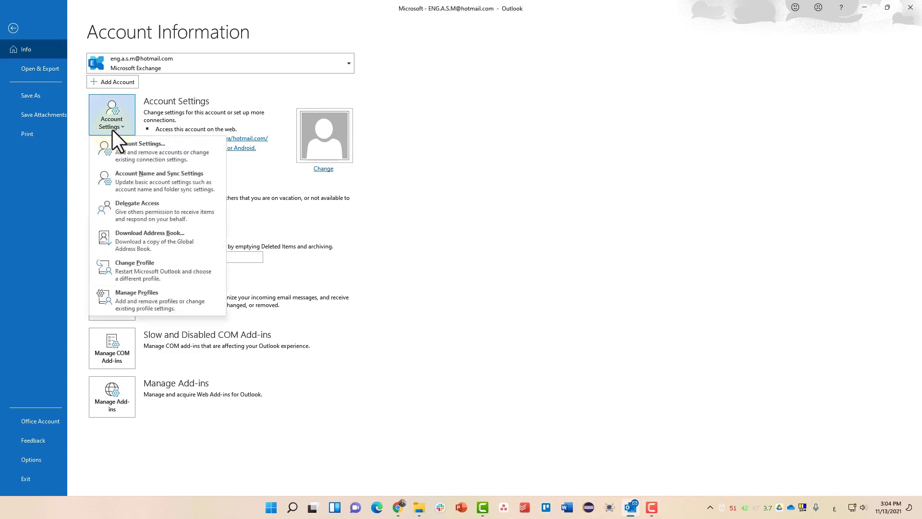
pyautogui.click(158, 152)
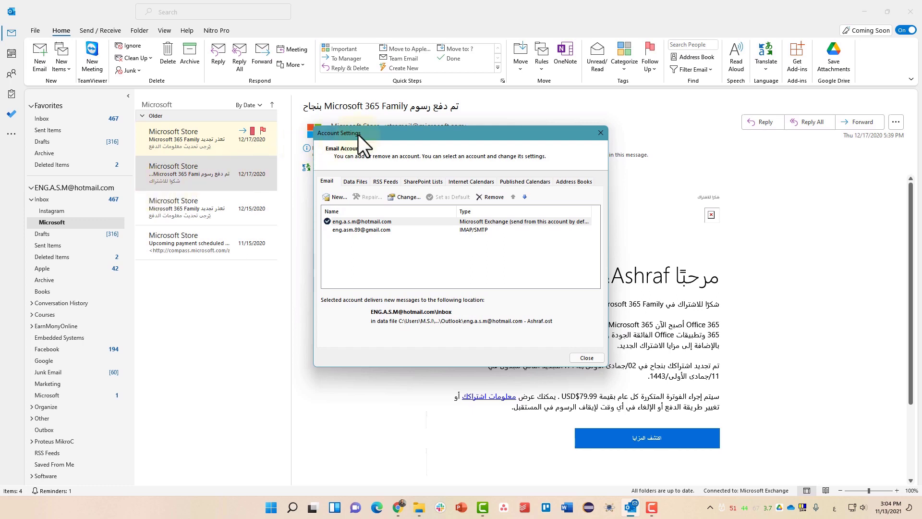
pyautogui.moveTo(358, 134); pyautogui.dragTo(256, 79)
# - On the Data Files tab, select a data file and open its file location
pyautogui.click(257, 126)
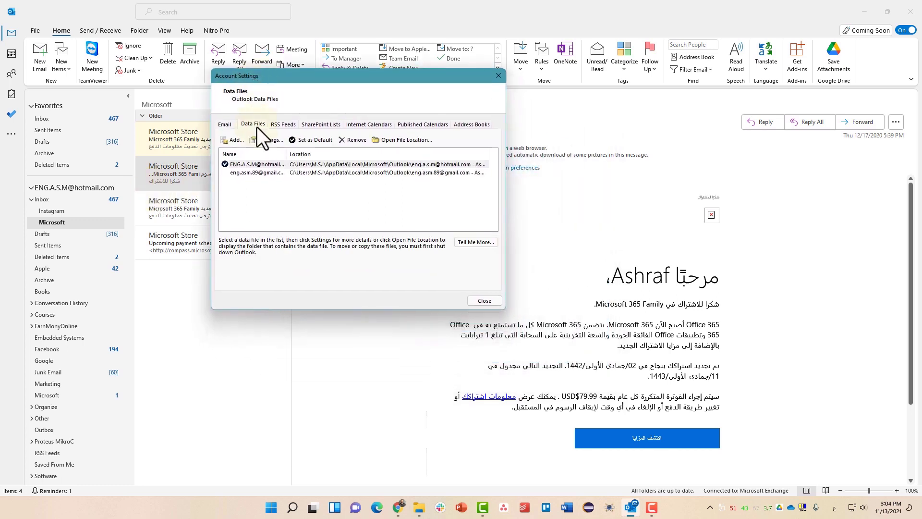
pyautogui.click(264, 171)
pyautogui.click(265, 165)
pyautogui.click(263, 174)
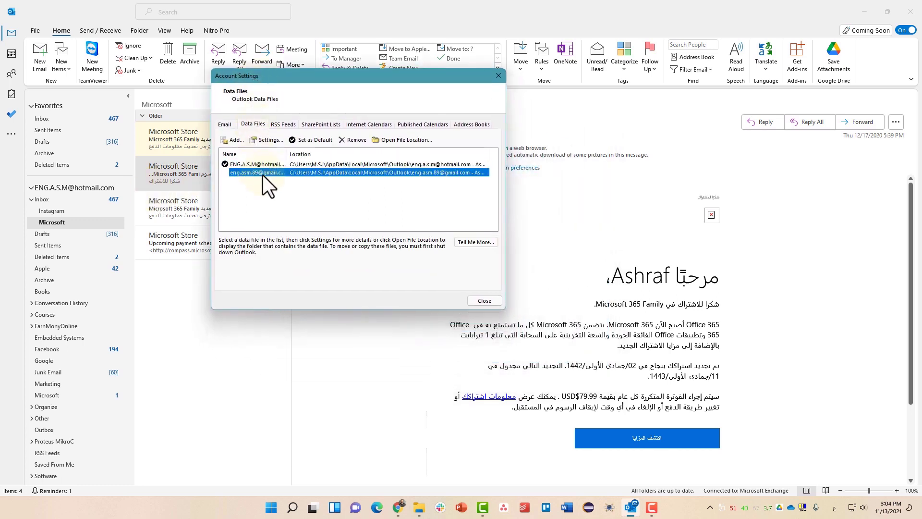
pyautogui.click(264, 164)
pyautogui.doubleClick(287, 154)
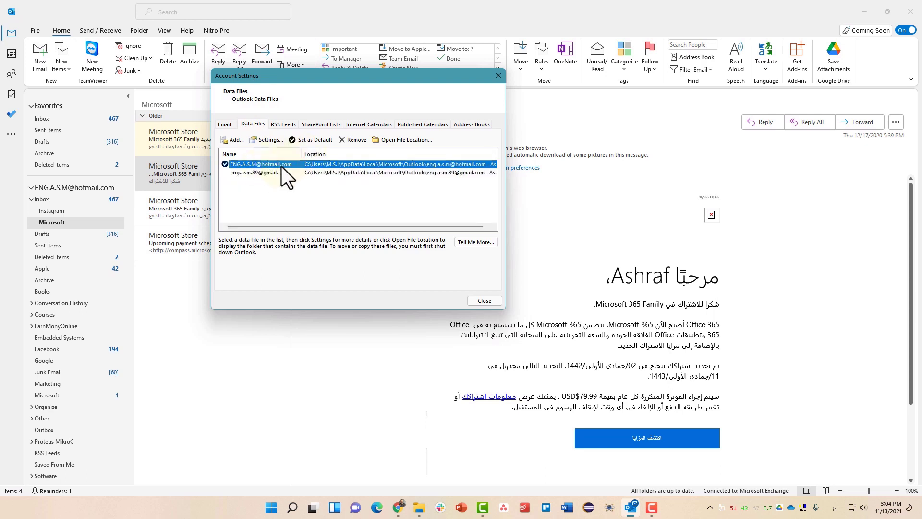
pyautogui.click(396, 141)
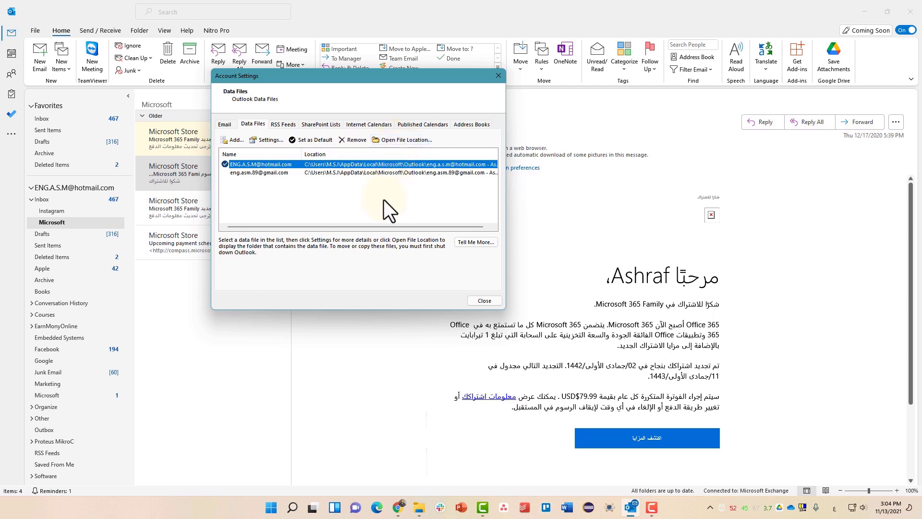
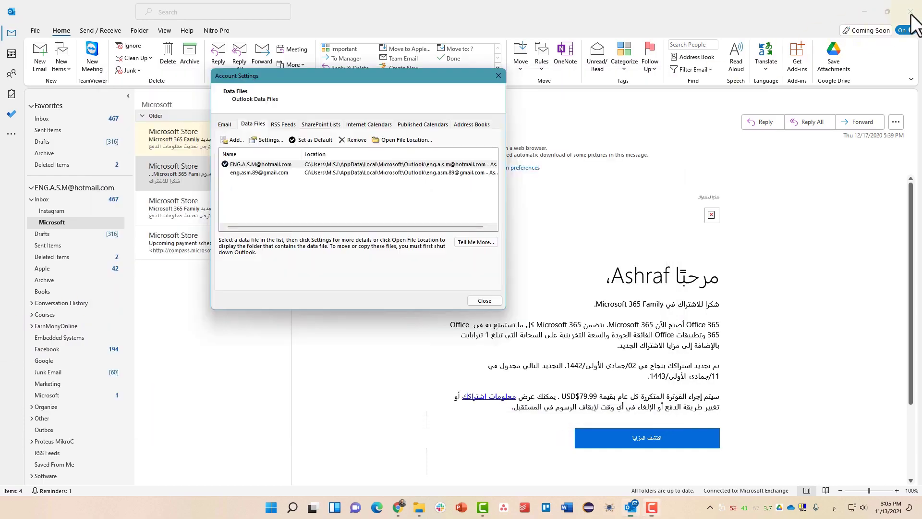
# - Close the Account Settings dialog, leaving File Explorer on the Outlook data folder
pyautogui.click(503, 78)
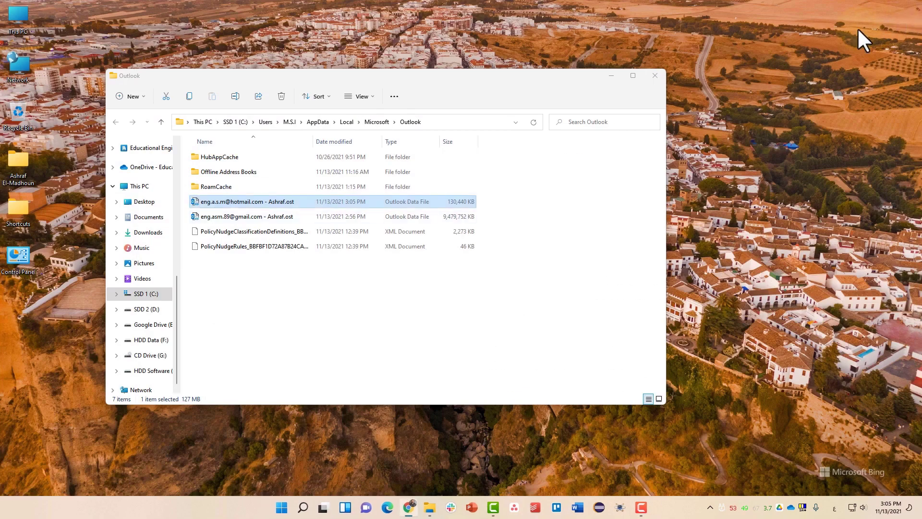
# - Copy the account's .ost data file from the Outlook data folder
pyautogui.click(269, 204)
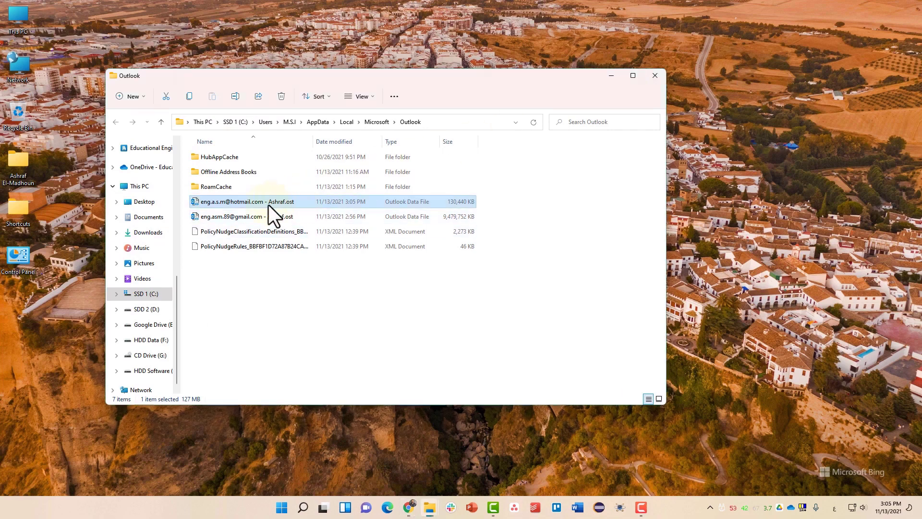
pyautogui.rightClick(269, 205)
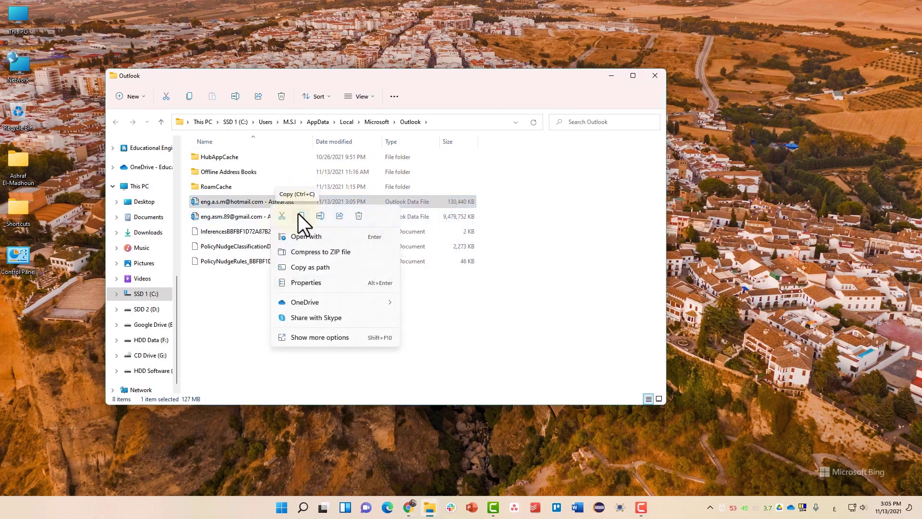
pyautogui.click(300, 216)
pyautogui.rightClick(290, 203)
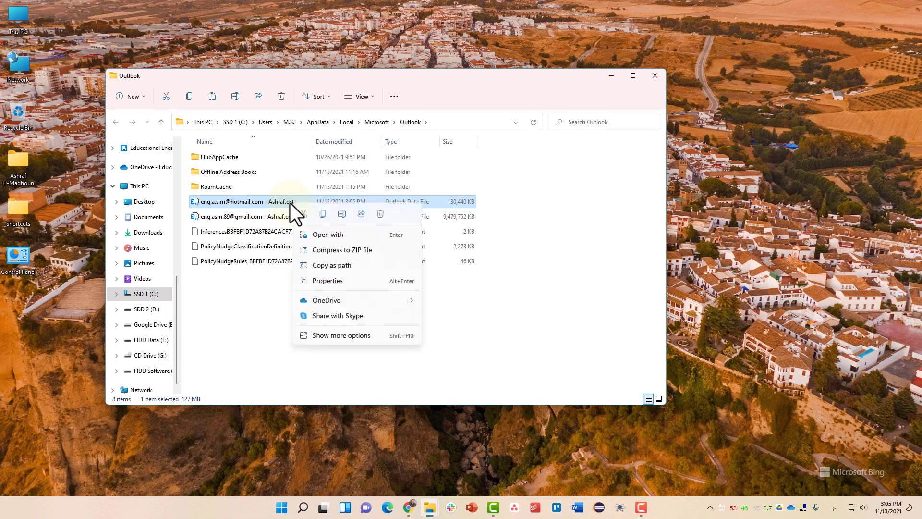
pyautogui.click(313, 340)
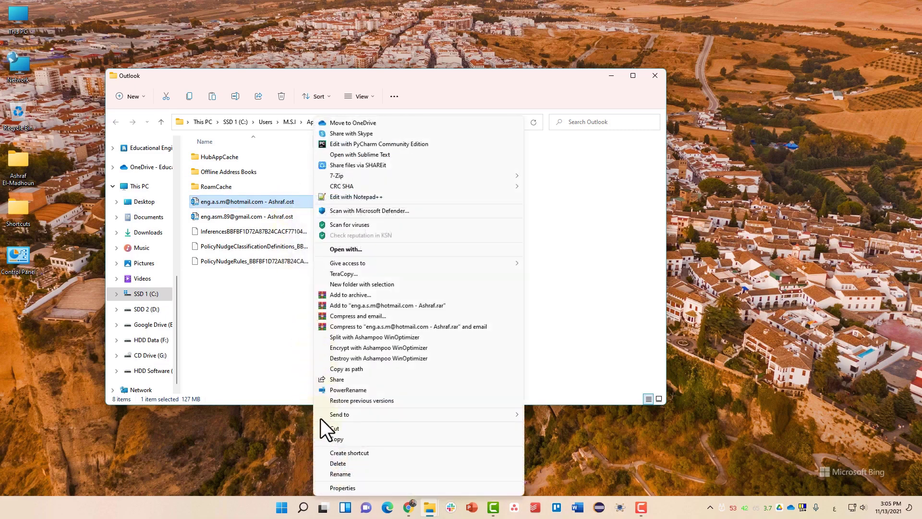
pyautogui.click(322, 437)
pyautogui.click(247, 301)
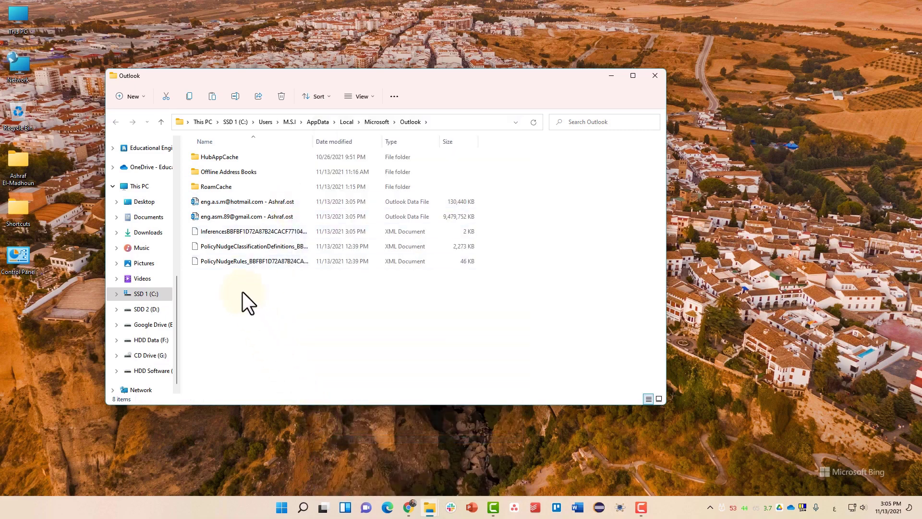
# - Create an 'outlook backup' folder in Documents and paste the .ost file into it
pyautogui.click(149, 217)
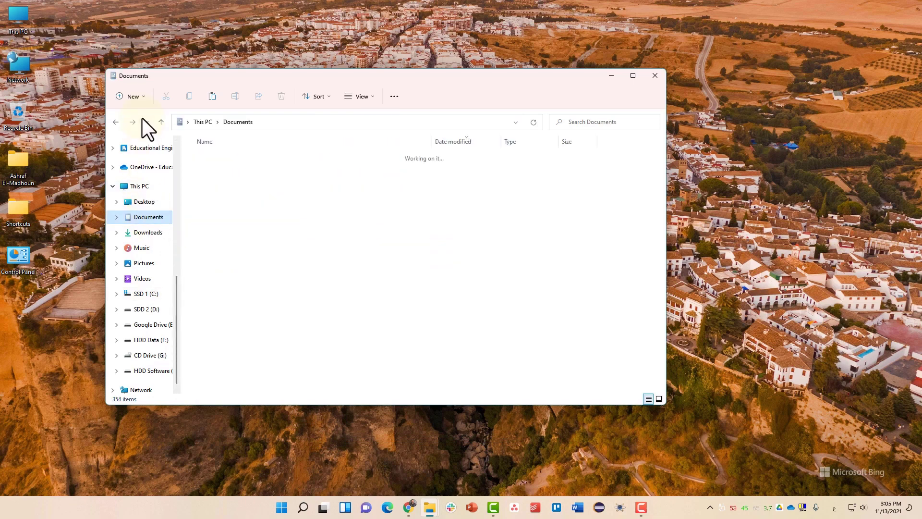
pyautogui.click(140, 97)
pyautogui.click(187, 189)
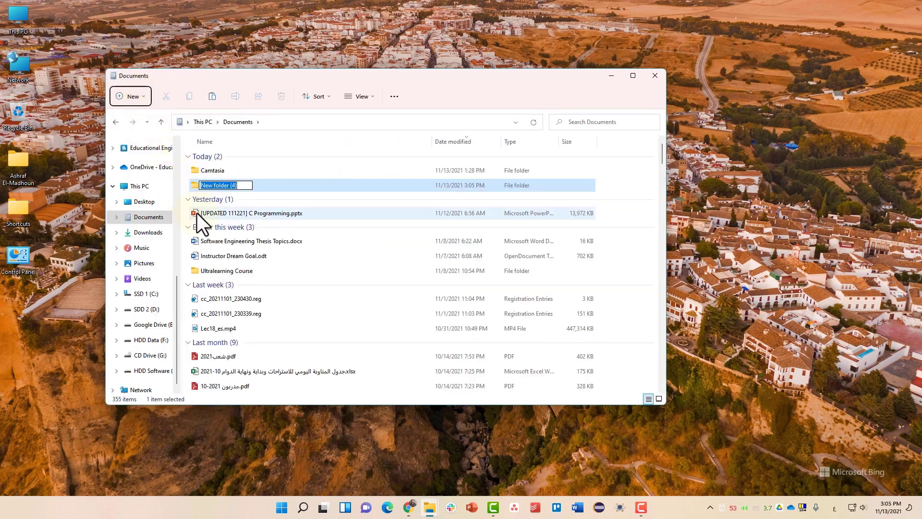
pyautogui.write('خعفما')
pyautogui.press('BackSpace')
pyautogui.press('BackSpace')
pyautogui.press('BackSpace')
pyautogui.press('BackSpace')
pyautogui.press('BackSpace')
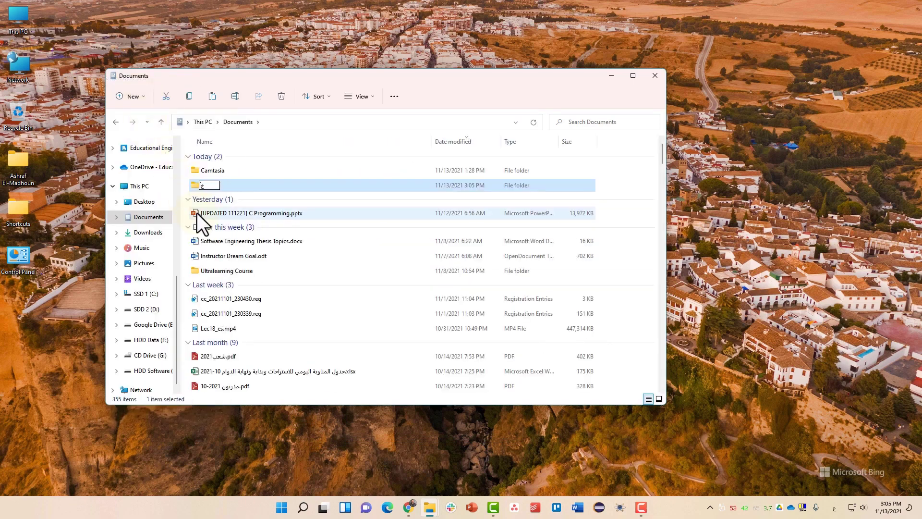
pyautogui.press('super+space')
pyautogui.write('outlook backup')
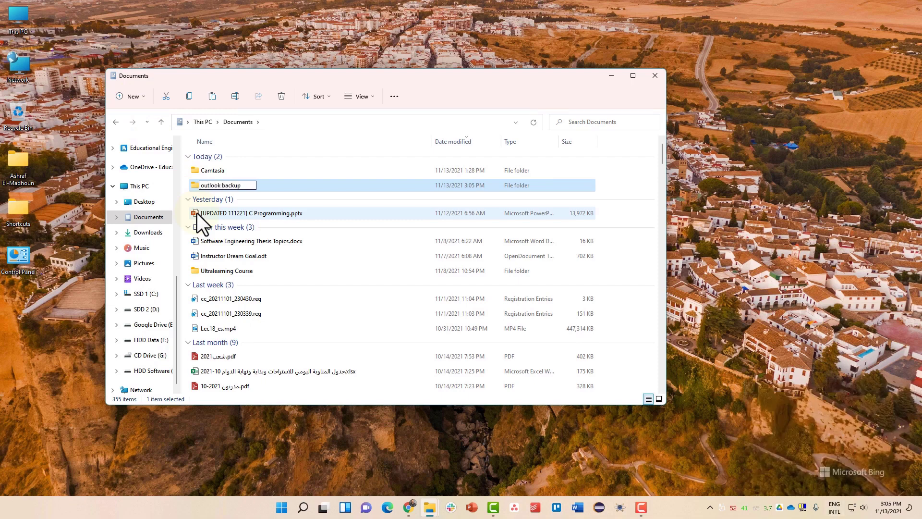
pyautogui.press('Return')
pyautogui.press('Return')
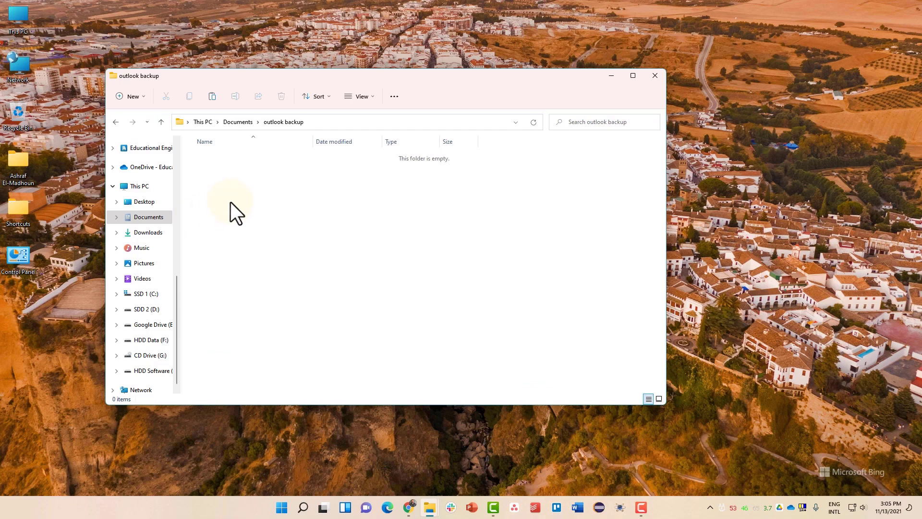
pyautogui.rightClick(232, 204)
pyautogui.press('Escape')
pyautogui.hotkey('ctrl', 'v')
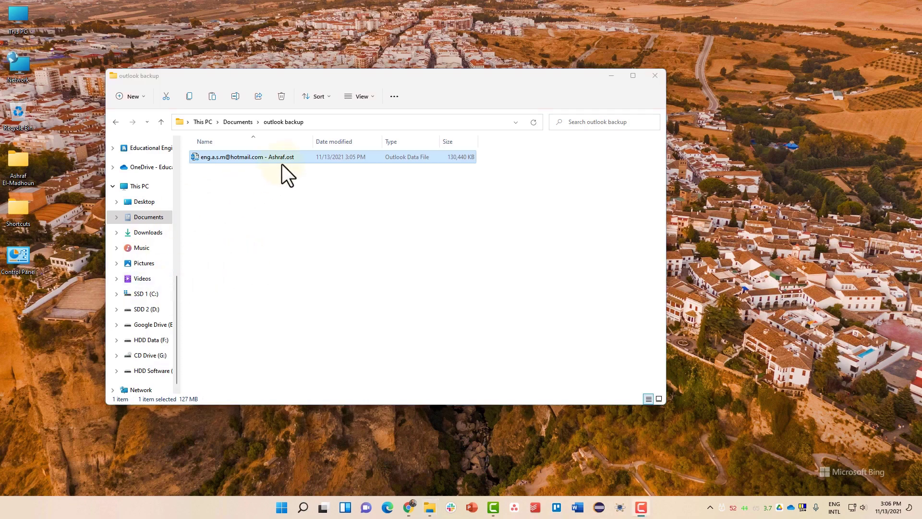
# - Launch Outlook from Start search and bring up the Open Outlook Data File window
pyautogui.press('super')
pyautogui.write('out')
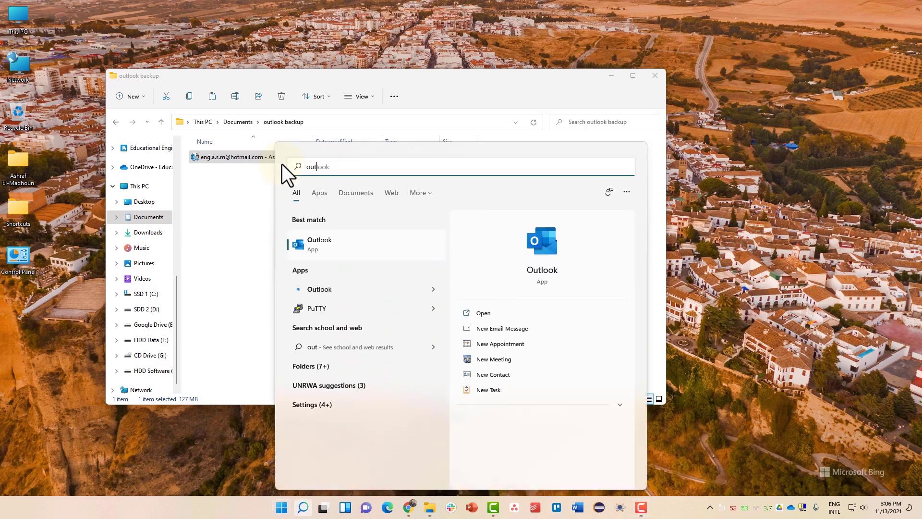
pyautogui.press('Return')
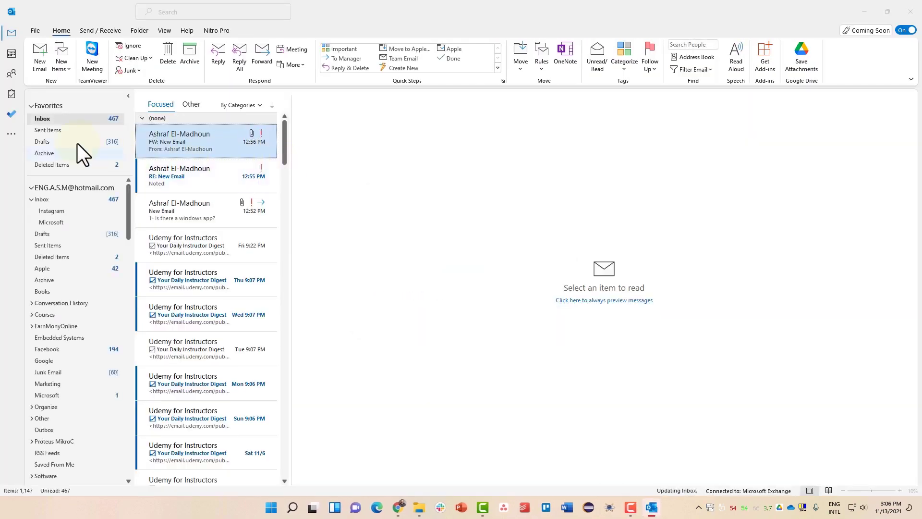
pyautogui.click(34, 28)
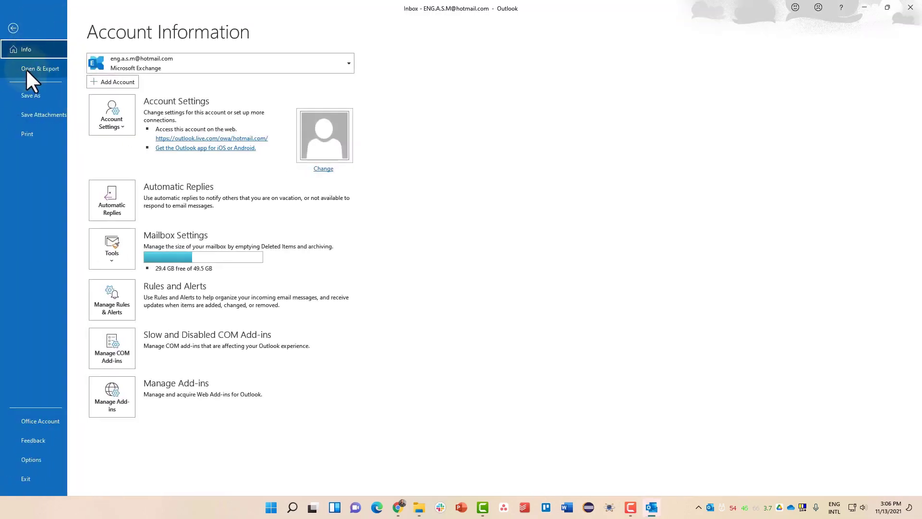
pyautogui.click(26, 70)
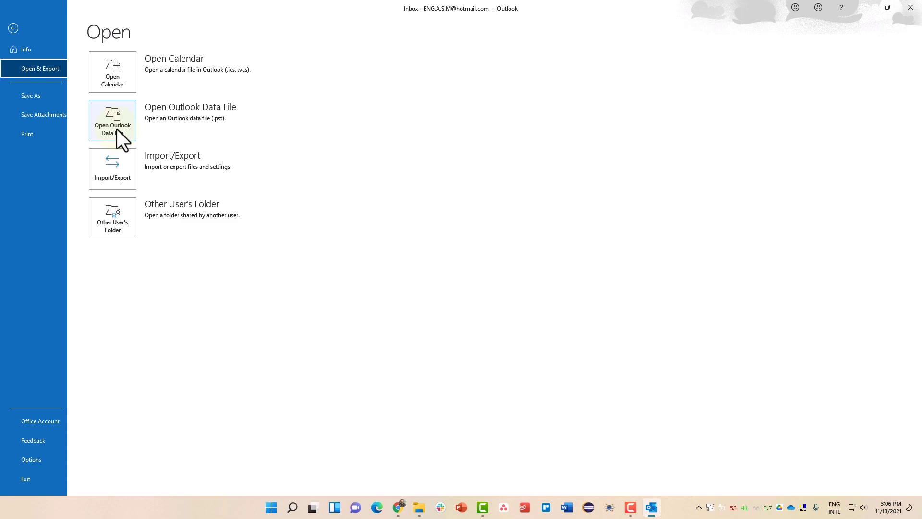
pyautogui.press('Escape')
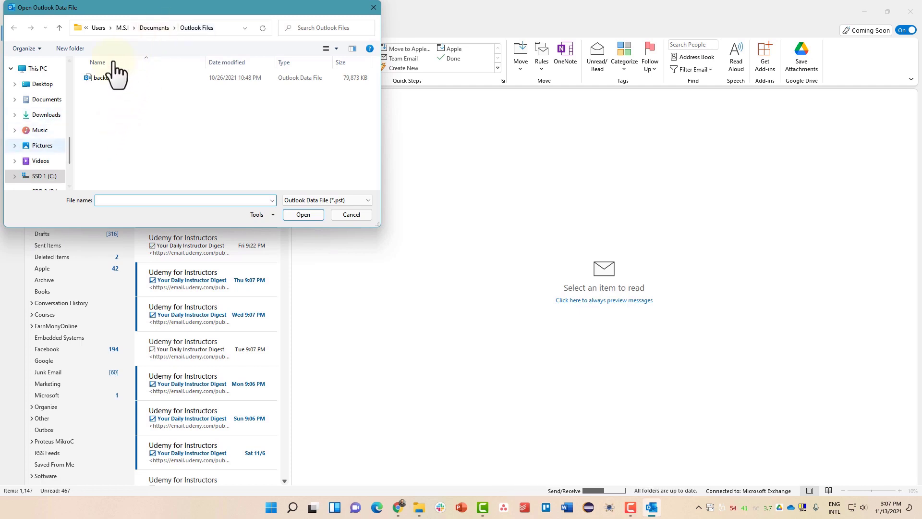
# - Browse Documents in the file chooser and open the Outlook Files folder
pyautogui.click(46, 100)
pyautogui.click(114, 95)
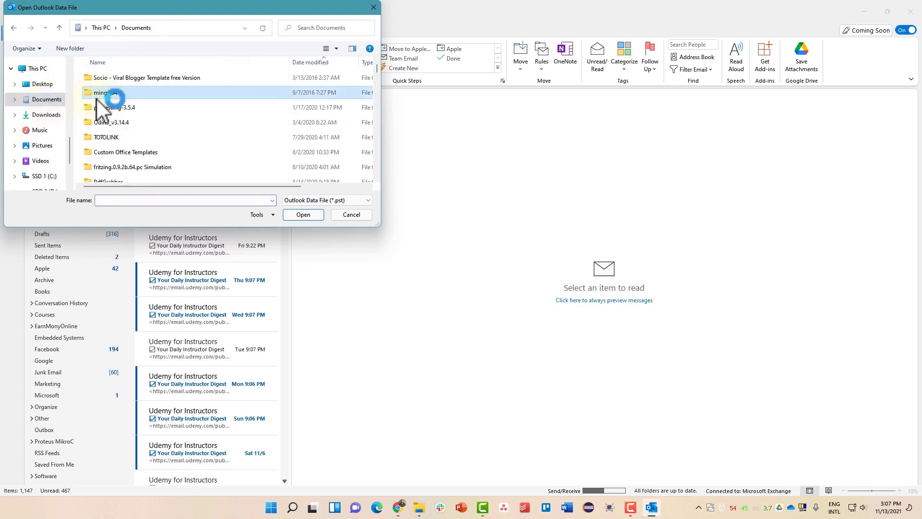
pyautogui.click(103, 123)
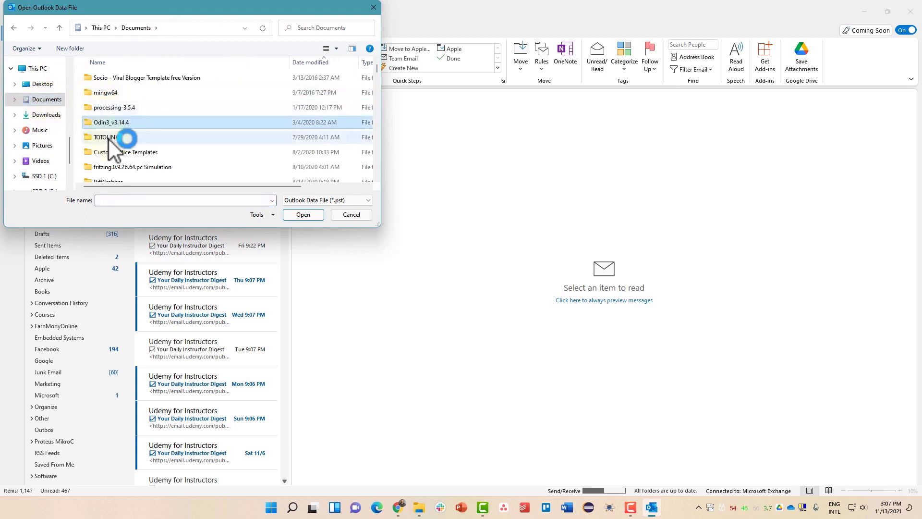
pyautogui.scroll(-5, 108, 138)
pyautogui.scroll(-5, 115, 132)
pyautogui.click(126, 122)
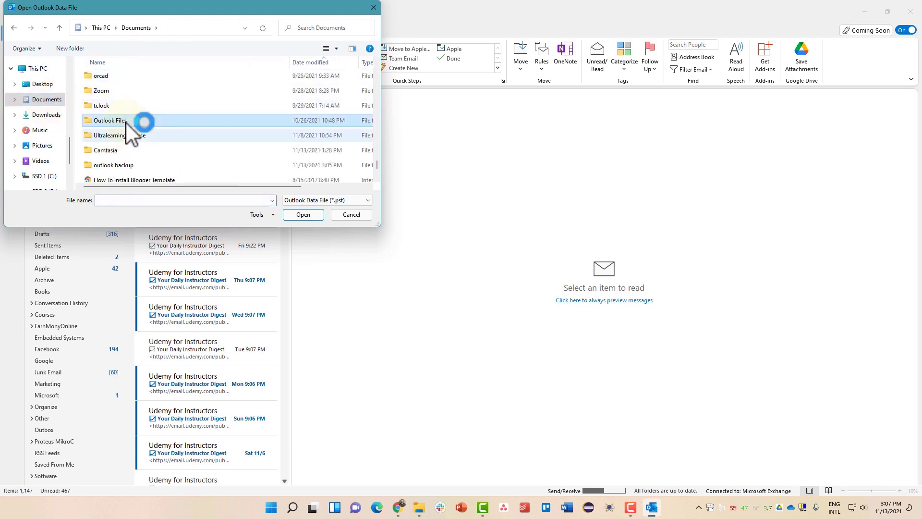
pyautogui.doubleClick(125, 122)
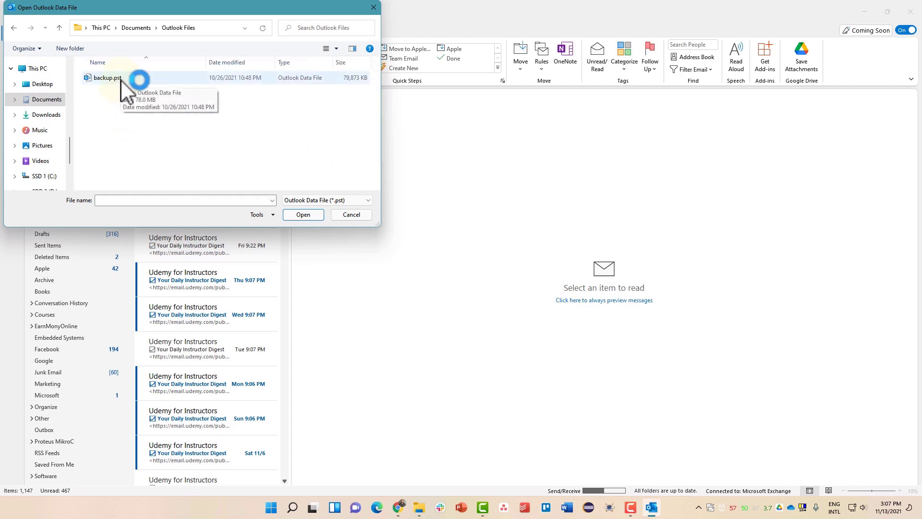
# - Copy the outlook backup folder path and paste it into the chooser to go there
pyautogui.click(419, 507)
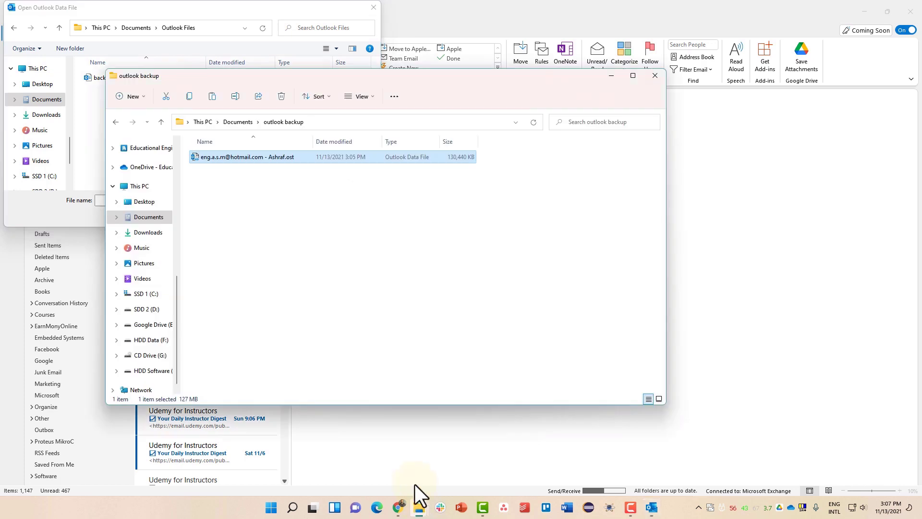
pyautogui.click(324, 124)
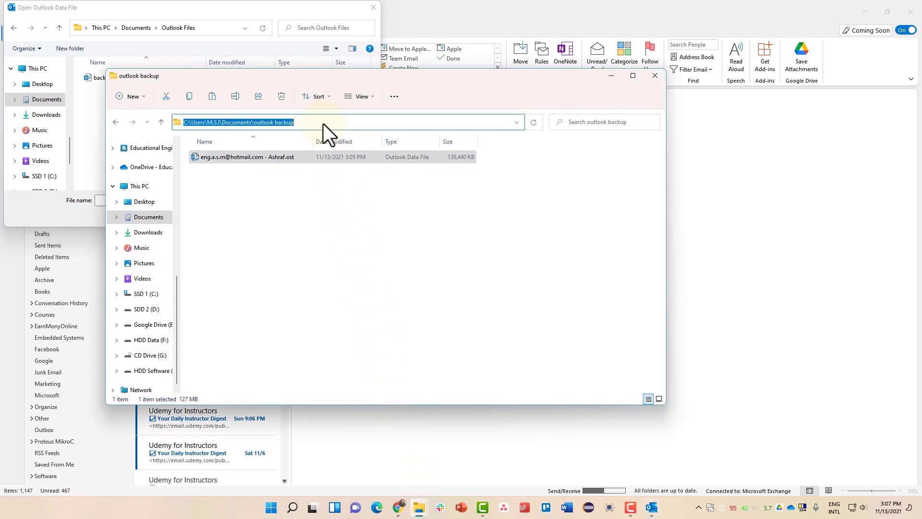
pyautogui.click(198, 11)
pyautogui.click(143, 201)
pyautogui.hotkey('ctrl', 'v')
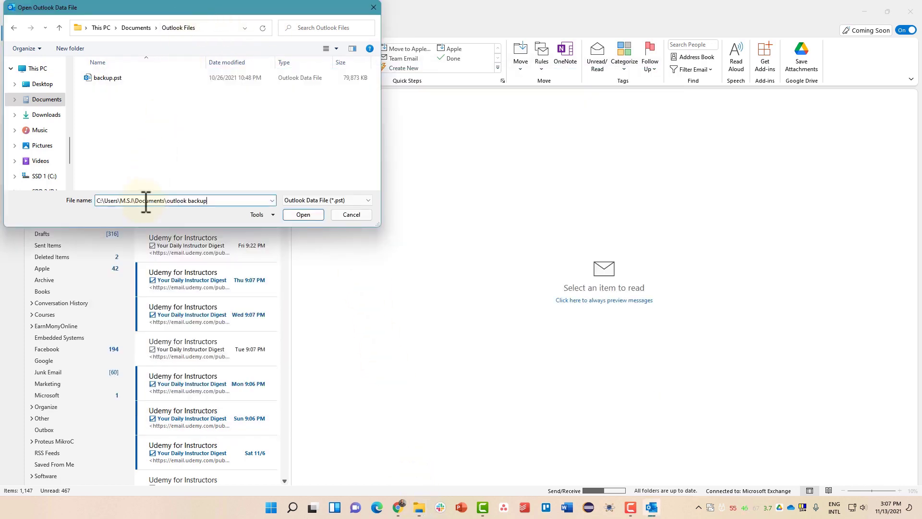
pyautogui.press('Return')
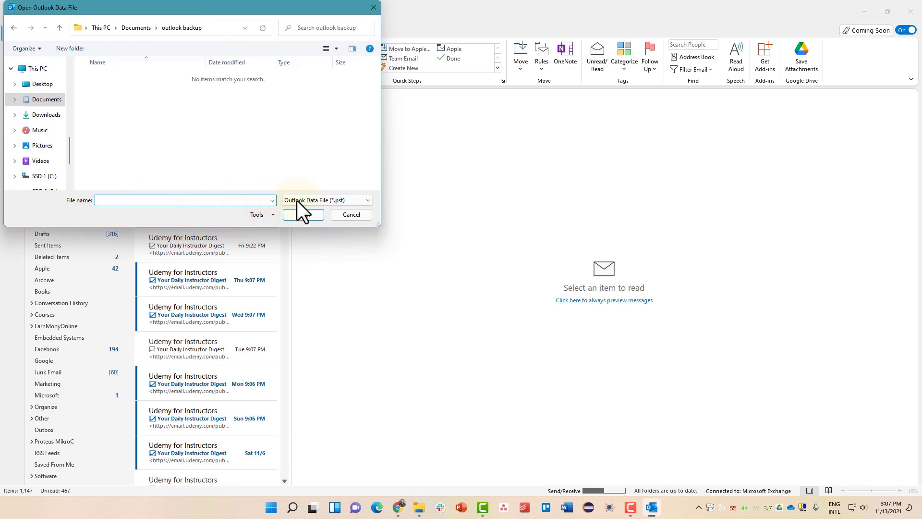
# - Show All Files (*.*), select the backed-up .ost file, then cancel the chooser
pyautogui.click(312, 201)
pyautogui.click(313, 210)
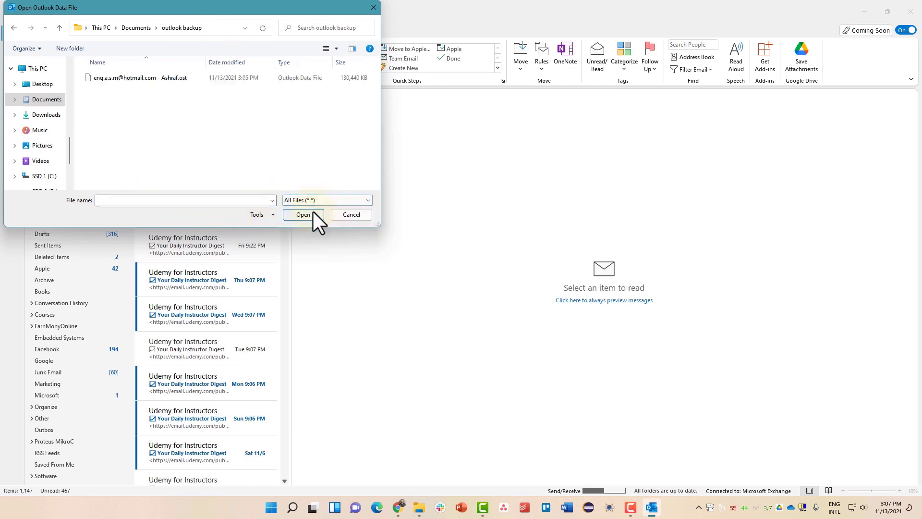
pyautogui.click(168, 79)
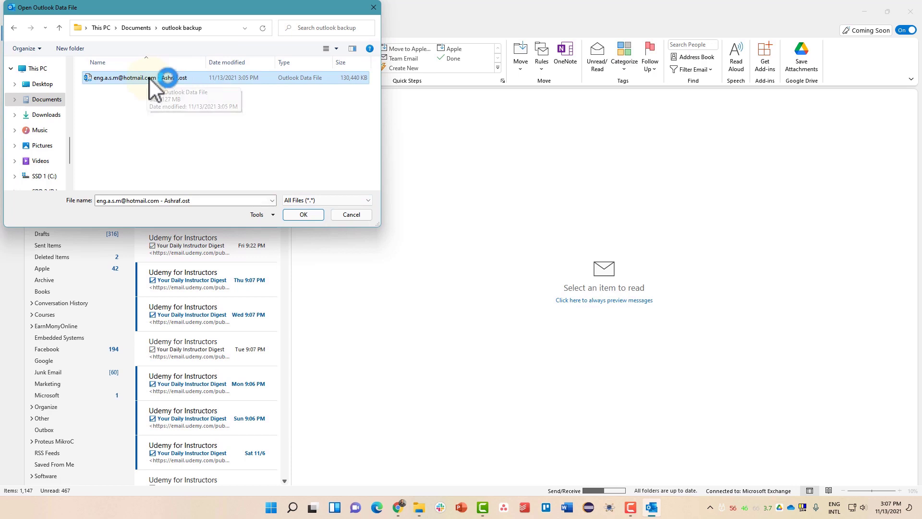
pyautogui.moveTo(149, 10); pyautogui.dragTo(348, 56)
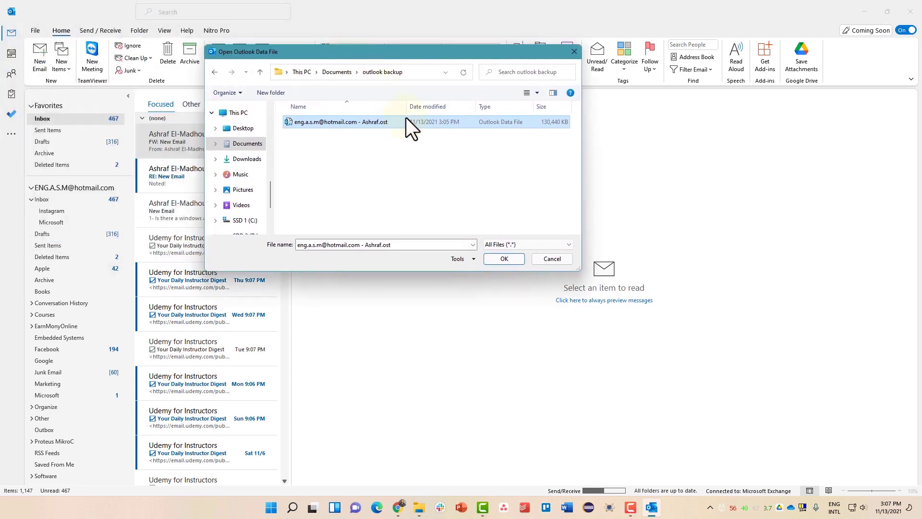
pyautogui.click(535, 258)
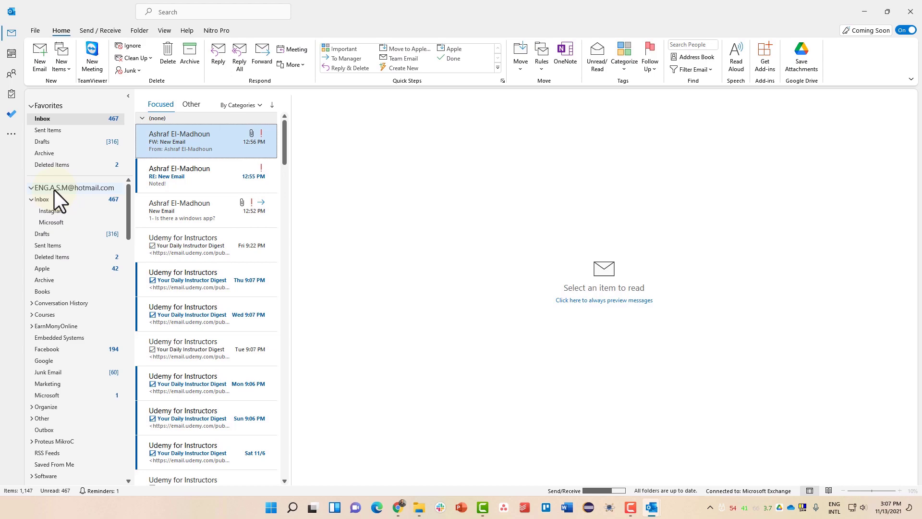
# - Start adding a new account from the Account Information page, then close that dialog
pyautogui.click(31, 30)
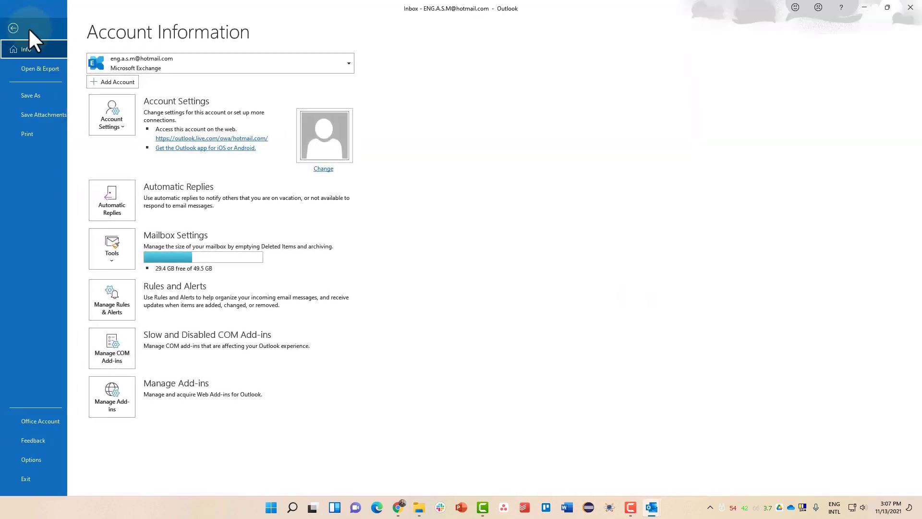
pyautogui.click(120, 81)
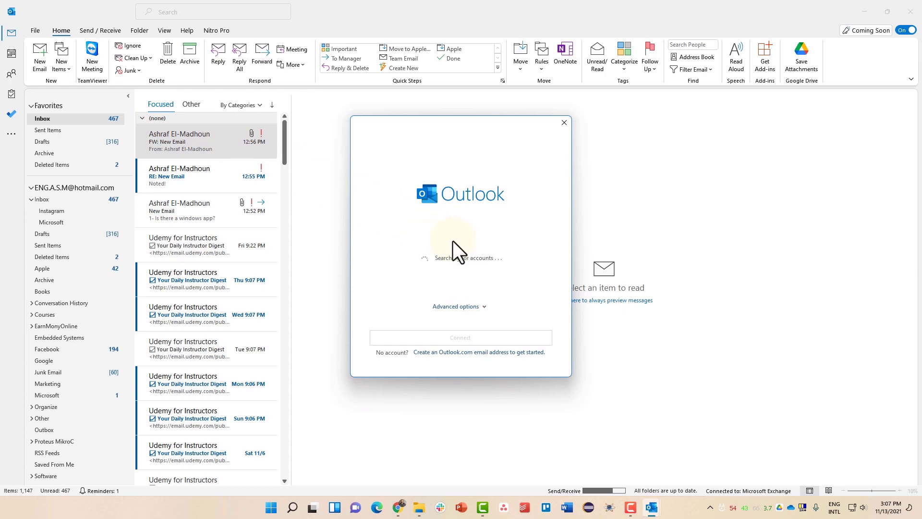
pyautogui.click(561, 127)
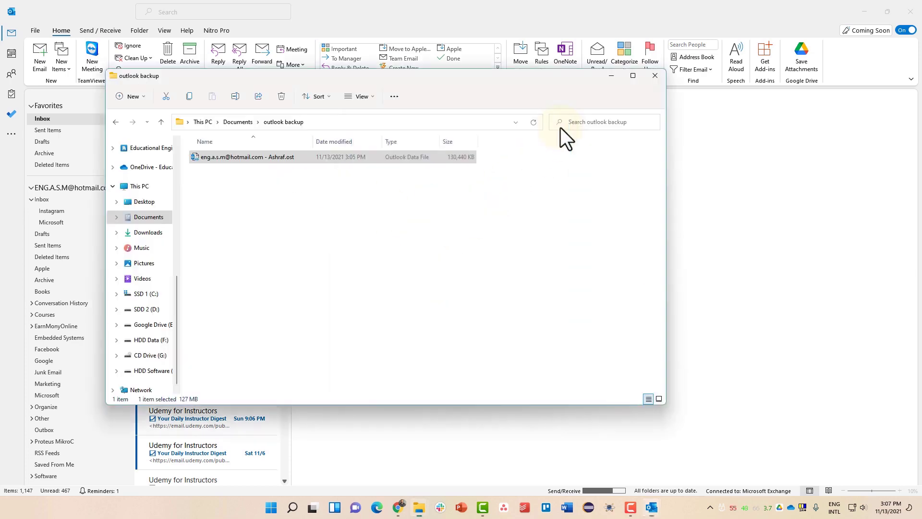
pyautogui.click(32, 29)
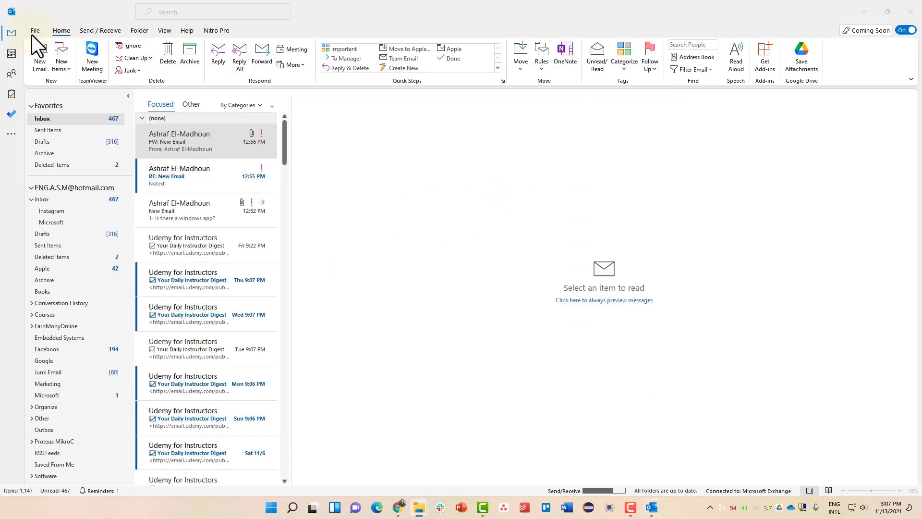
# - Dismiss all pending reminders, then return to Account Information and start Add Account again
pyautogui.click(548, 318)
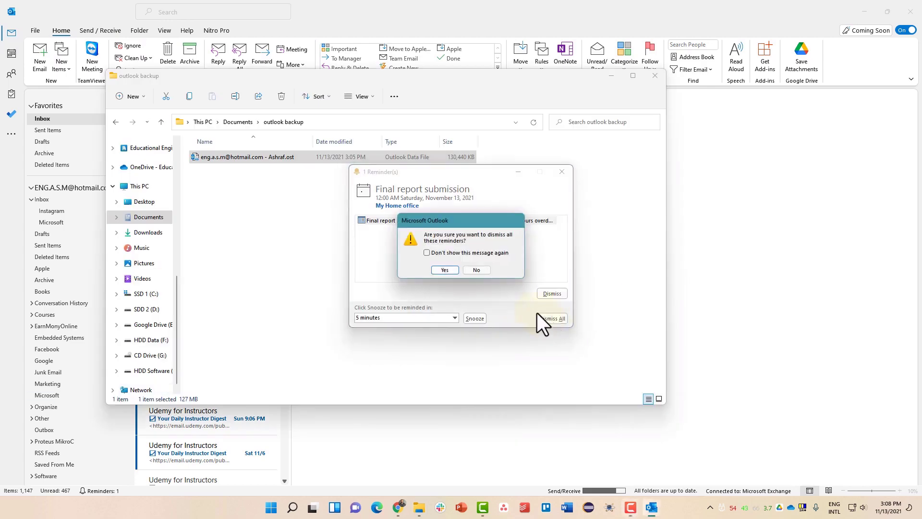
pyautogui.click(445, 270)
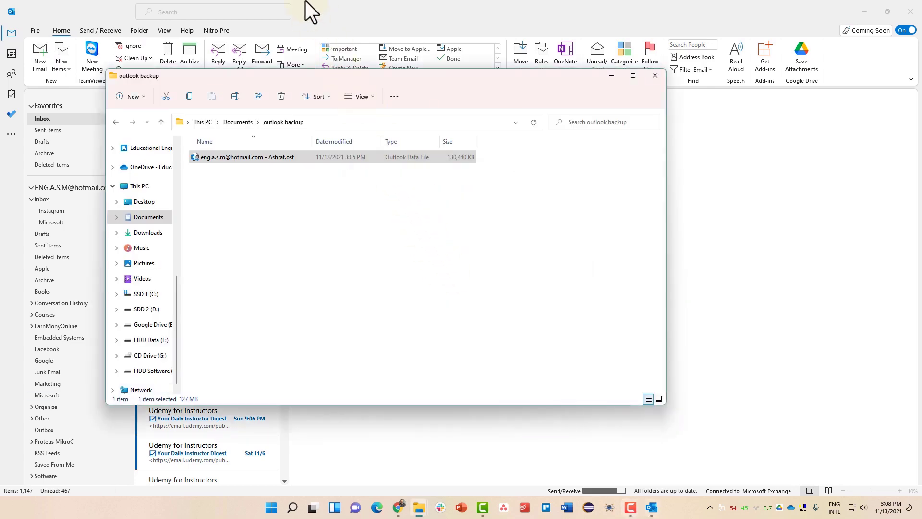
pyautogui.click(306, 2)
pyautogui.click(34, 30)
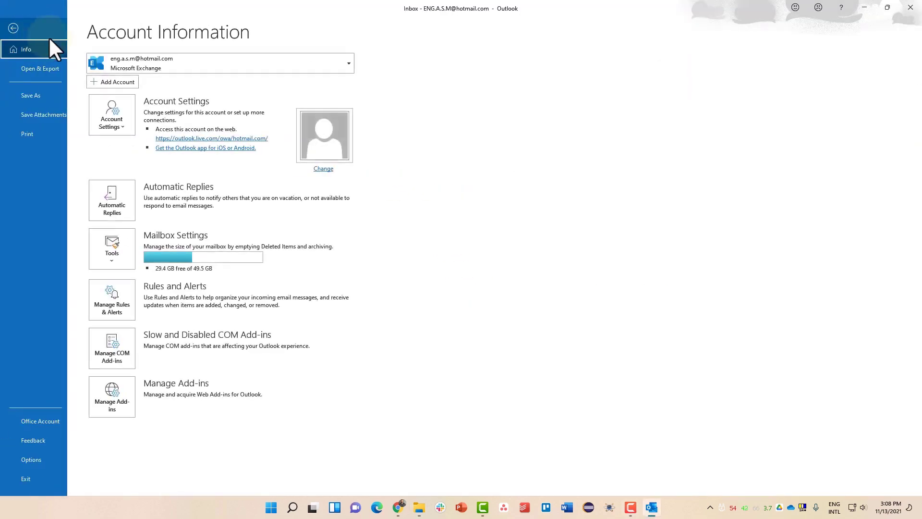
pyautogui.click(110, 79)
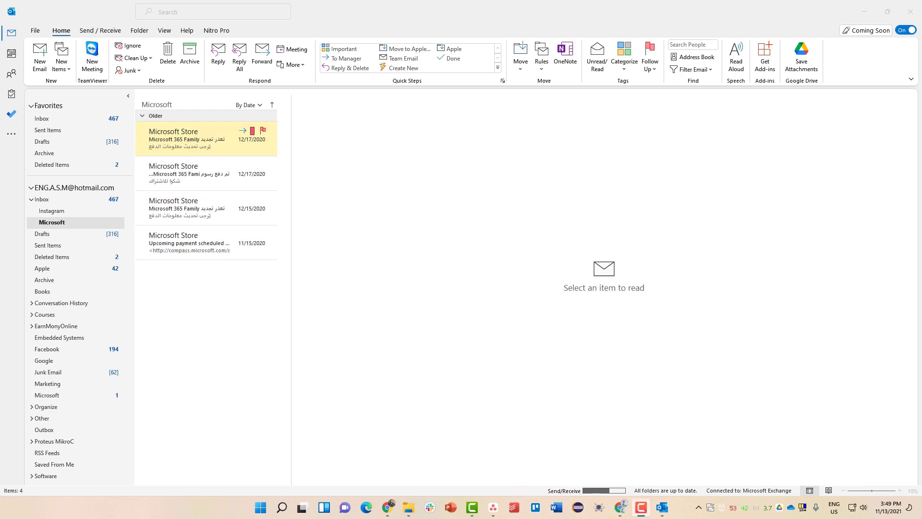
# - Start a new email addressed to your own Hotmail address
pyautogui.click(35, 59)
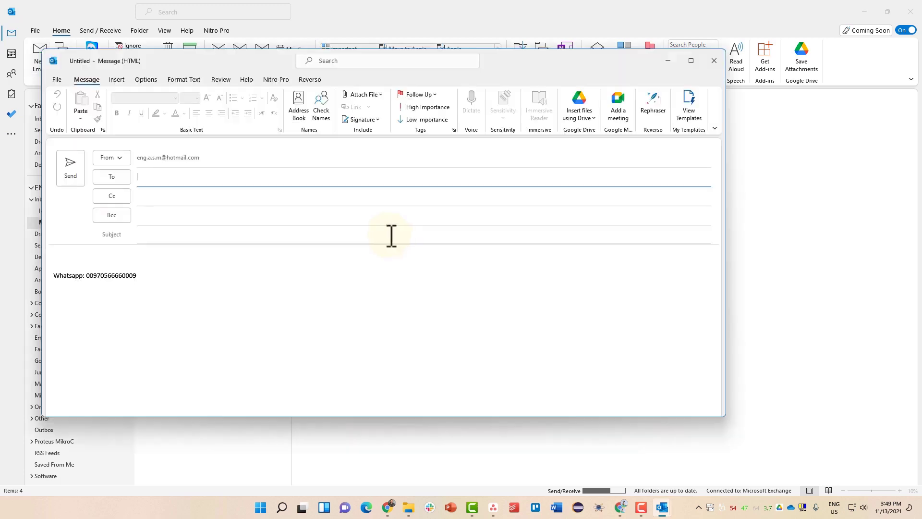
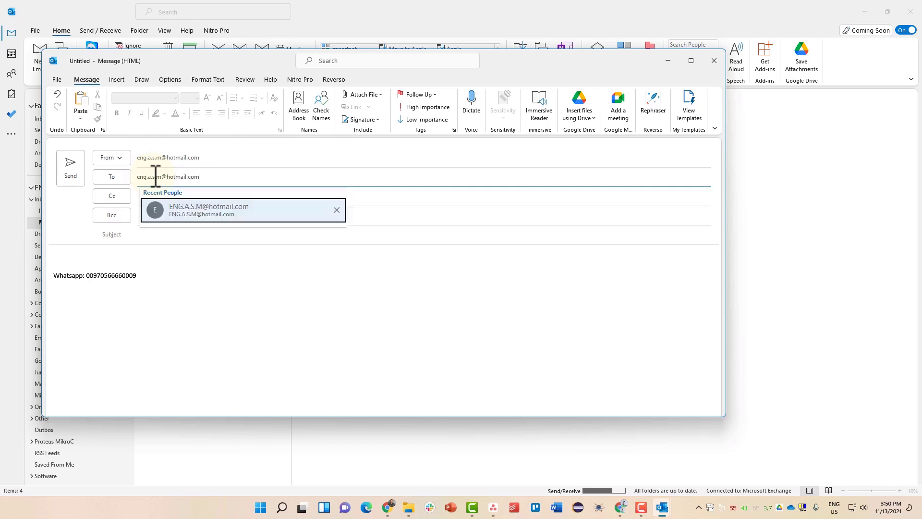
pyautogui.click(180, 204)
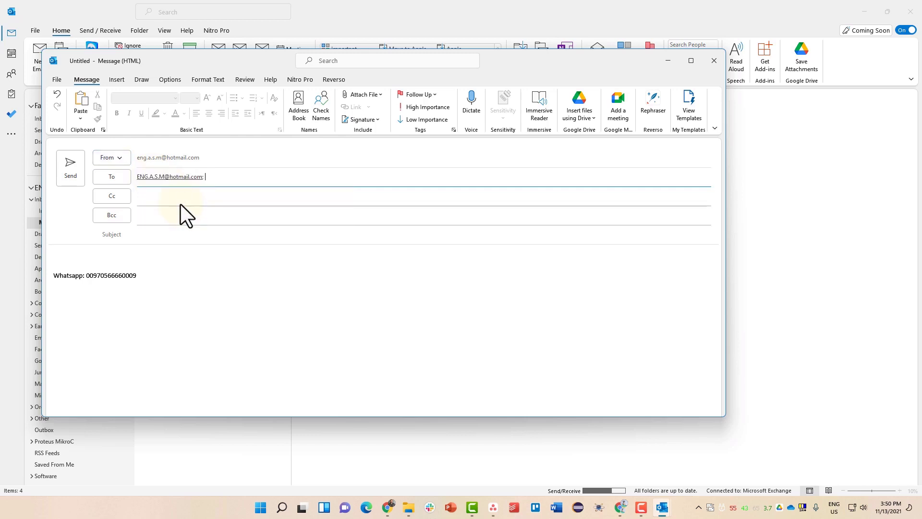
# - Enter the subject 'any subject' and the body text 'aaa'
pyautogui.click(159, 234)
pyautogui.write('any subj')
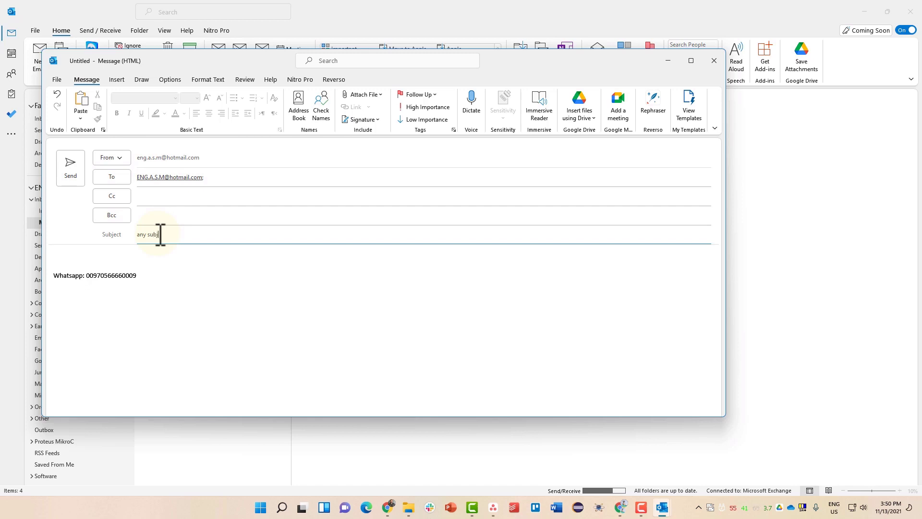
pyautogui.write('ect')
pyautogui.click(82, 257)
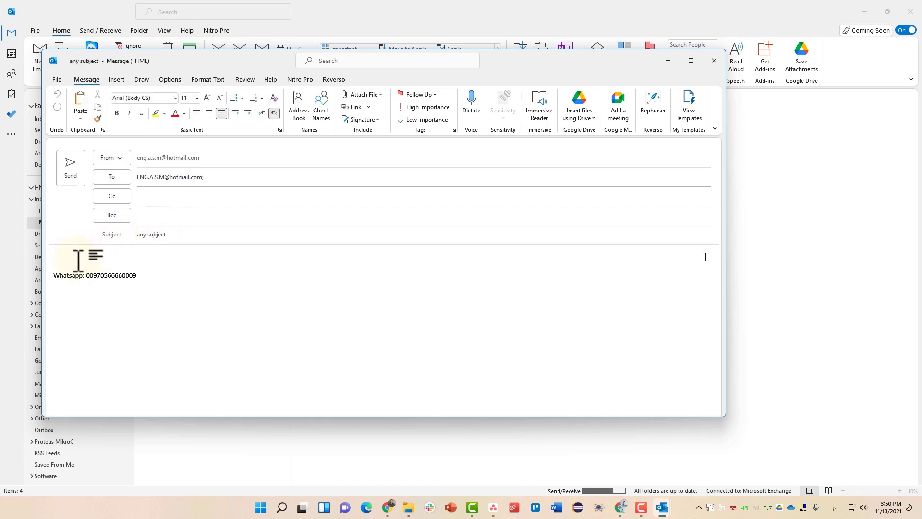
pyautogui.write('ششش')
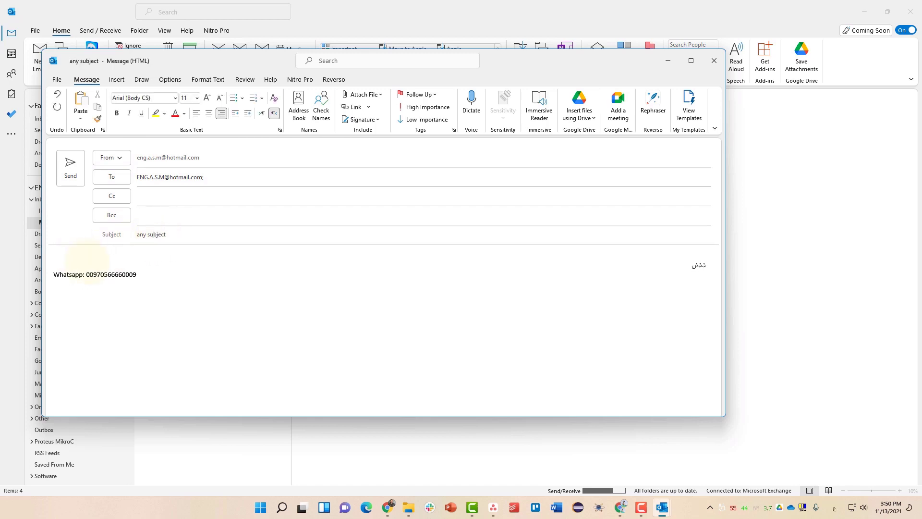
pyautogui.press('BackSpace')
pyautogui.press('BackSpace')
pyautogui.press('BackSpace')
pyautogui.hotkey('alt', 'shift')
pyautogui.write('aaa')
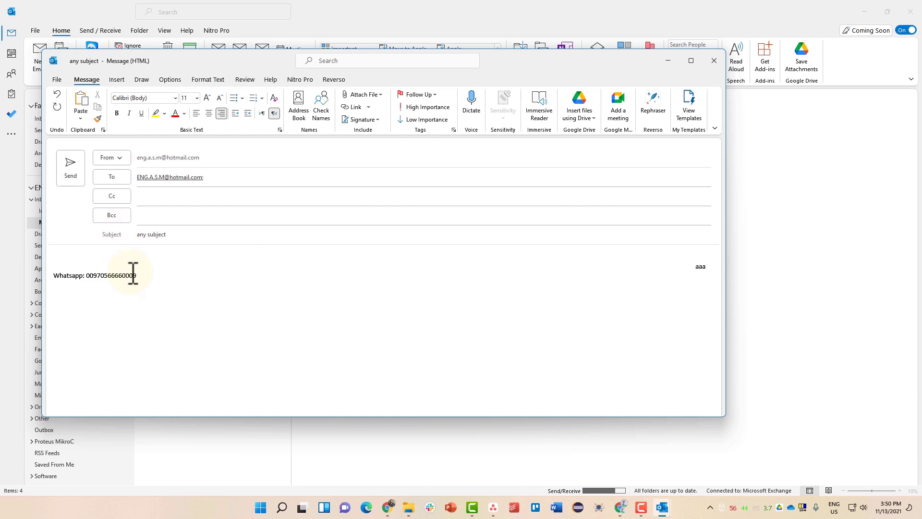
pyautogui.press('F10')
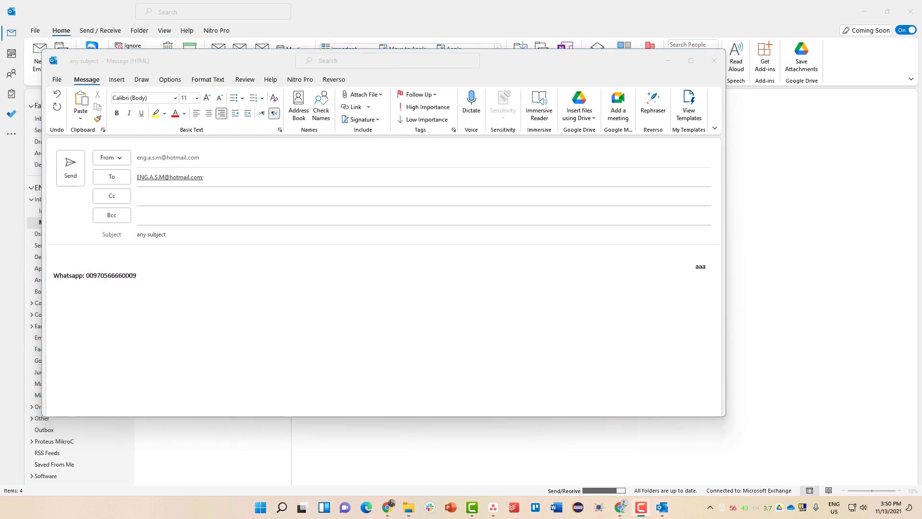
# - Request a delivery receipt and a read receipt under Options, then send the email
pyautogui.click(169, 79)
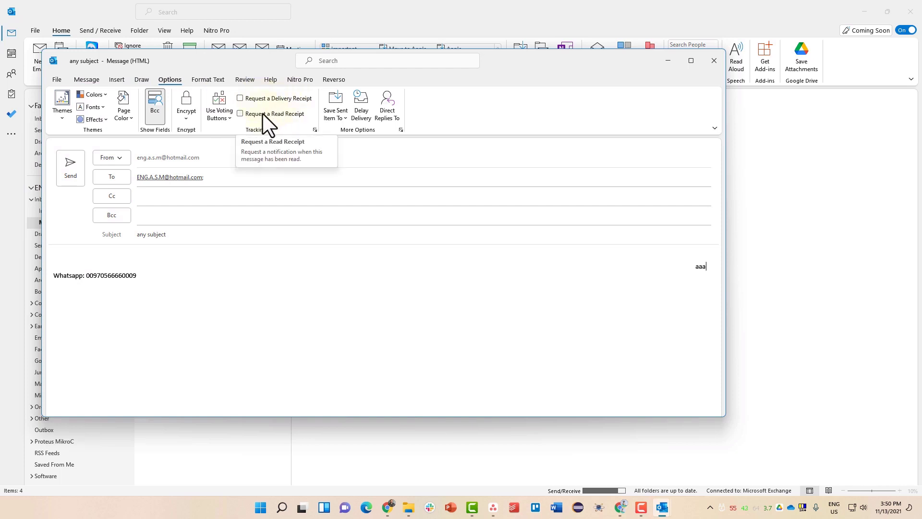
pyautogui.click(243, 99)
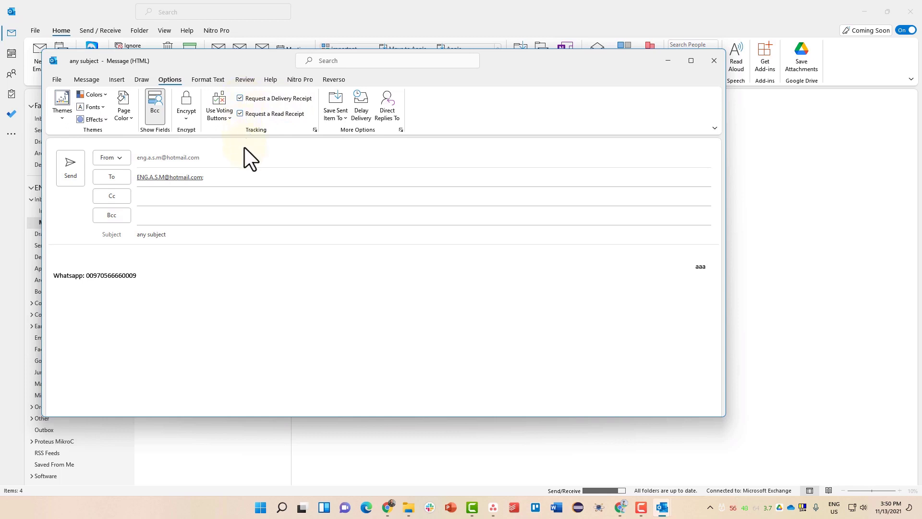
pyautogui.click(72, 171)
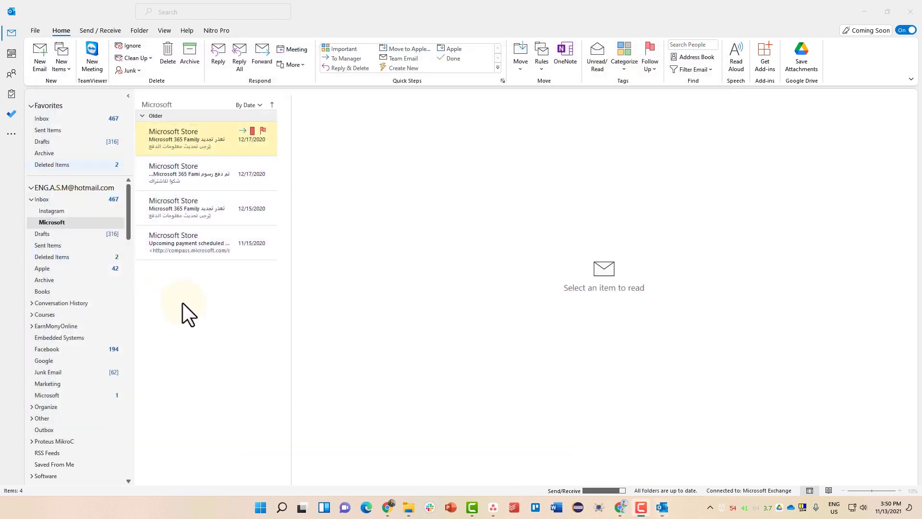
# - Open the Inbox and read the arrived 'any subject' email with body 'aaa'
pyautogui.click(111, 117)
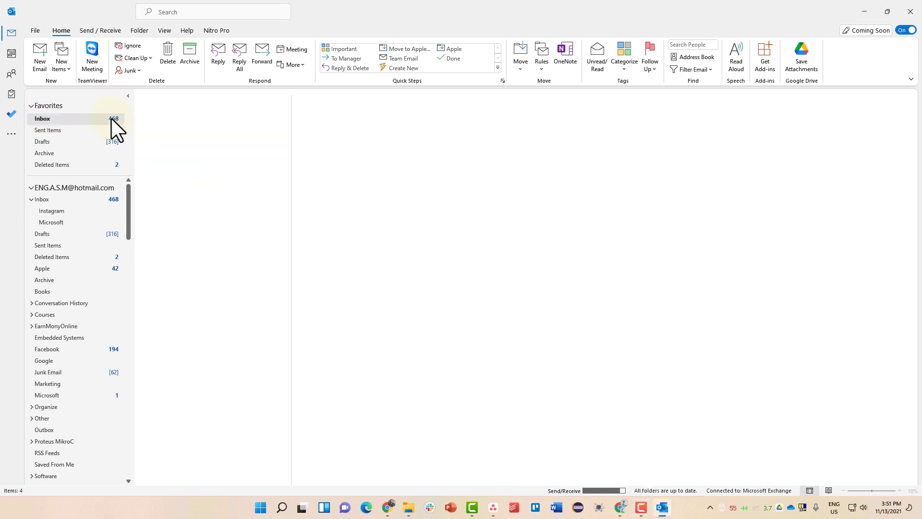
pyautogui.click(188, 143)
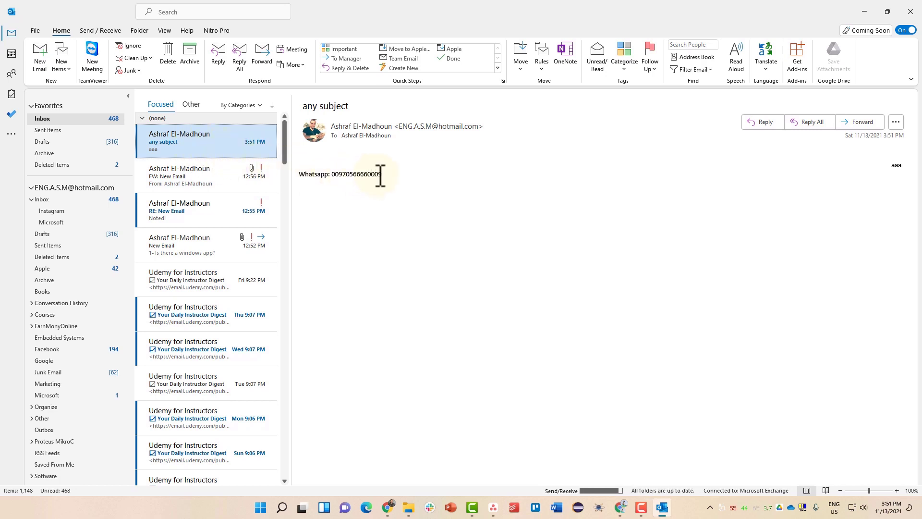
pyautogui.click(380, 176)
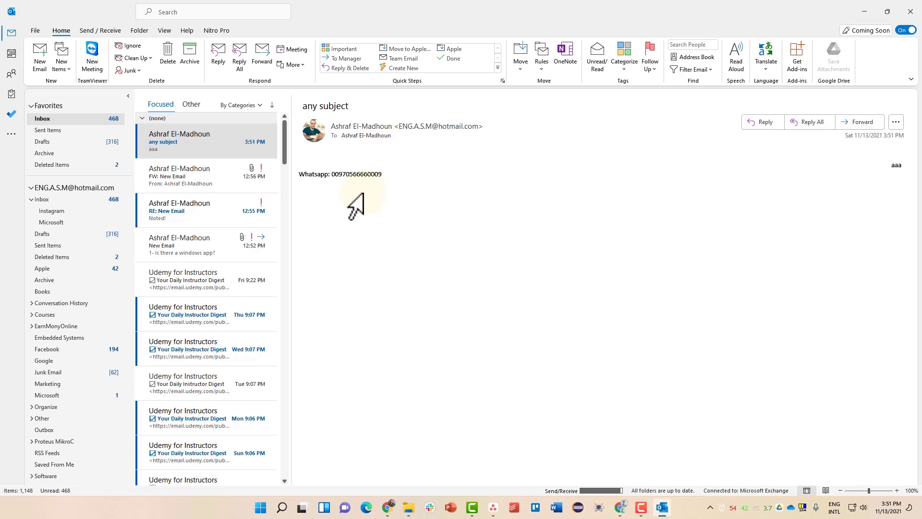
# - Open the 'Delivered: any subject' report, agree to send the read receipt, then reopen 'any subject'
pyautogui.click(206, 144)
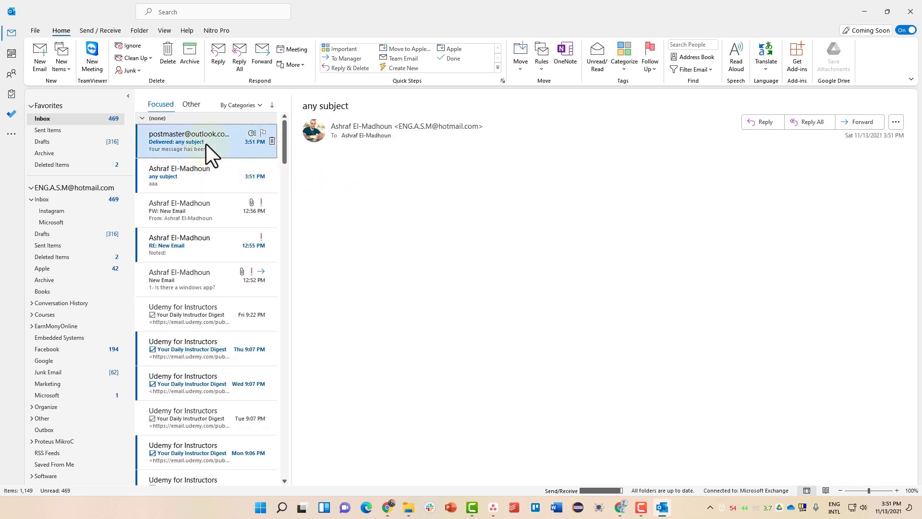
pyautogui.click(444, 272)
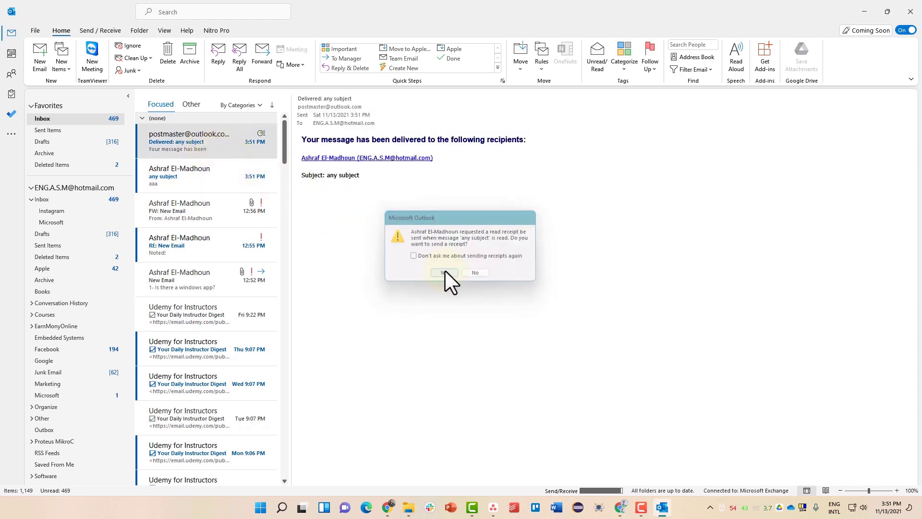
pyautogui.moveTo(332, 140); pyautogui.dragTo(457, 140)
pyautogui.click(458, 140)
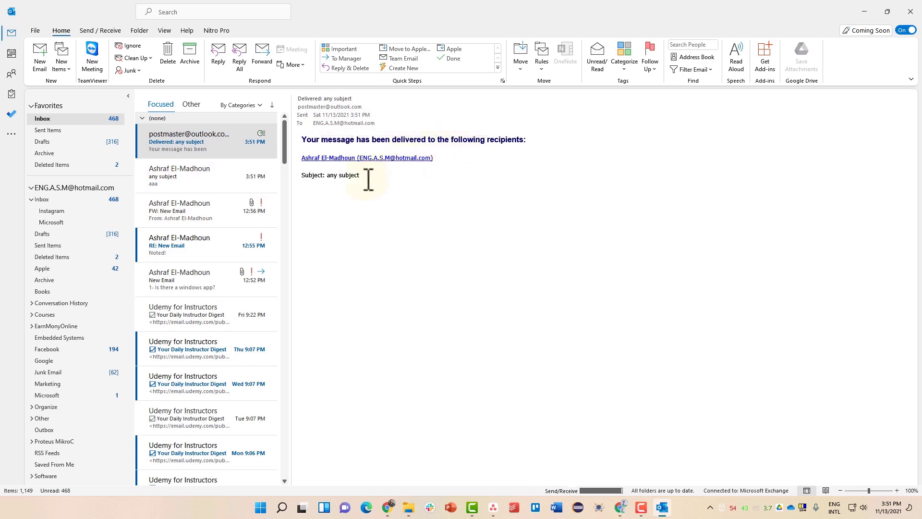
pyautogui.moveTo(369, 179); pyautogui.dragTo(307, 140)
pyautogui.click(309, 138)
pyautogui.click(205, 171)
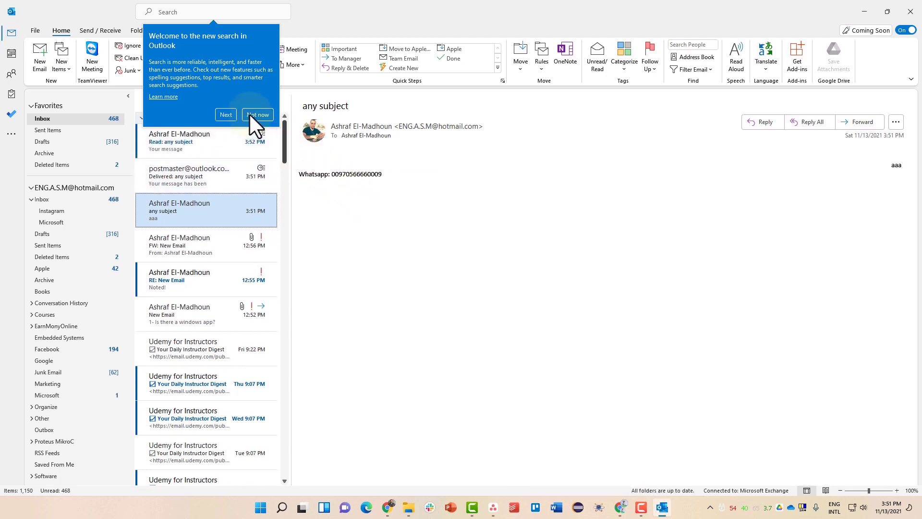
# - Dismiss the search tip and open 'Read: any subject', showing it was read November 13, 2021
pyautogui.click(259, 115)
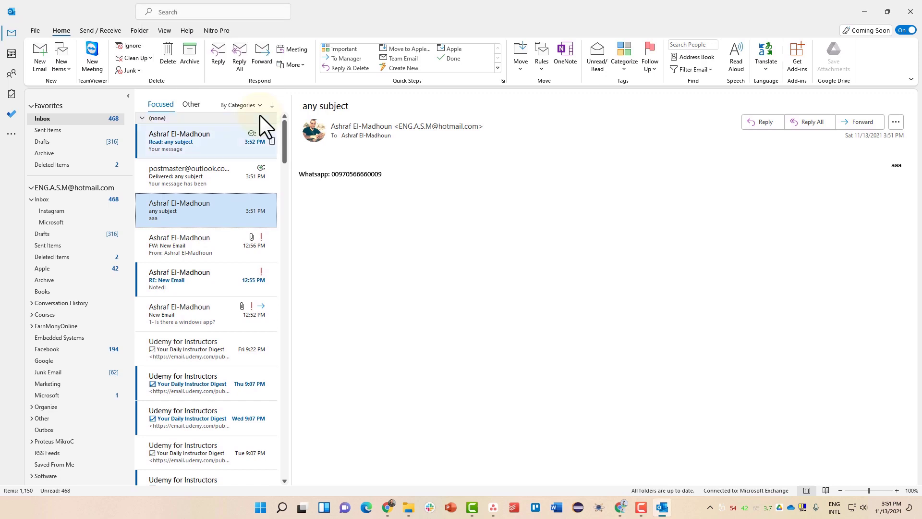
pyautogui.click(181, 145)
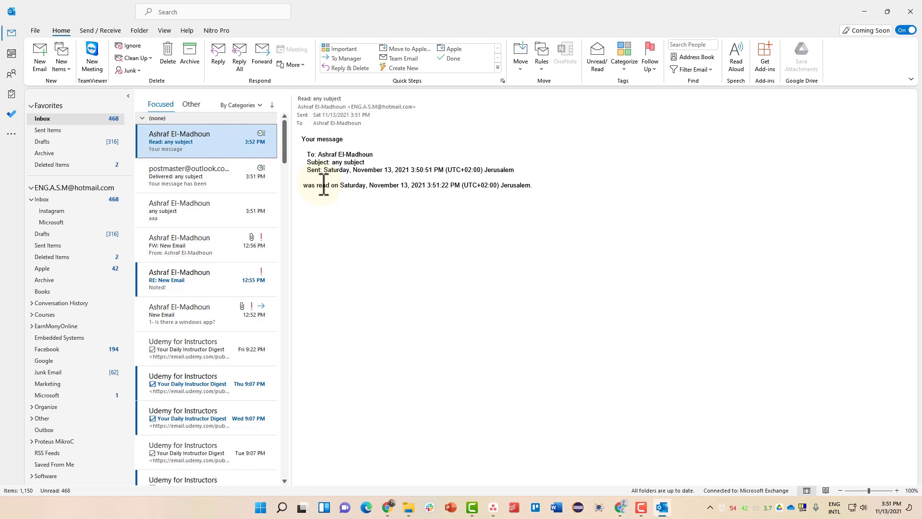
pyautogui.moveTo(530, 186); pyautogui.dragTo(366, 188)
pyautogui.click(385, 184)
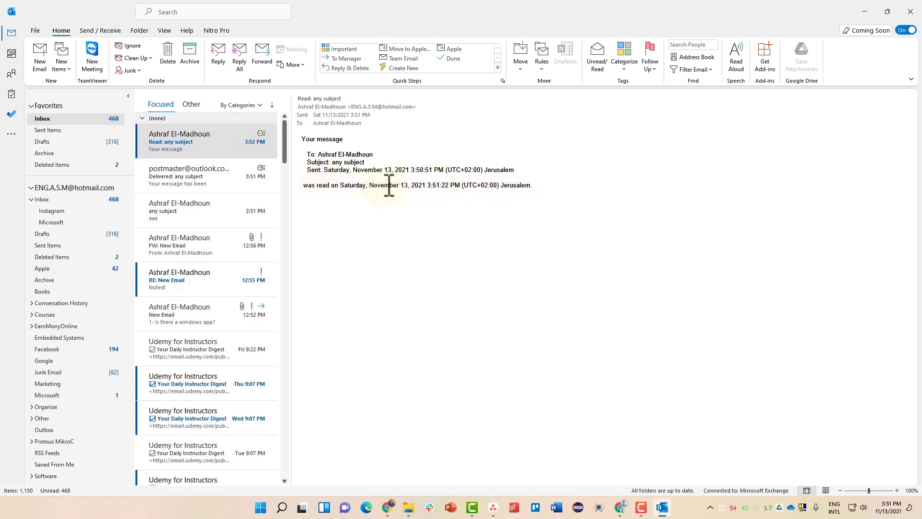